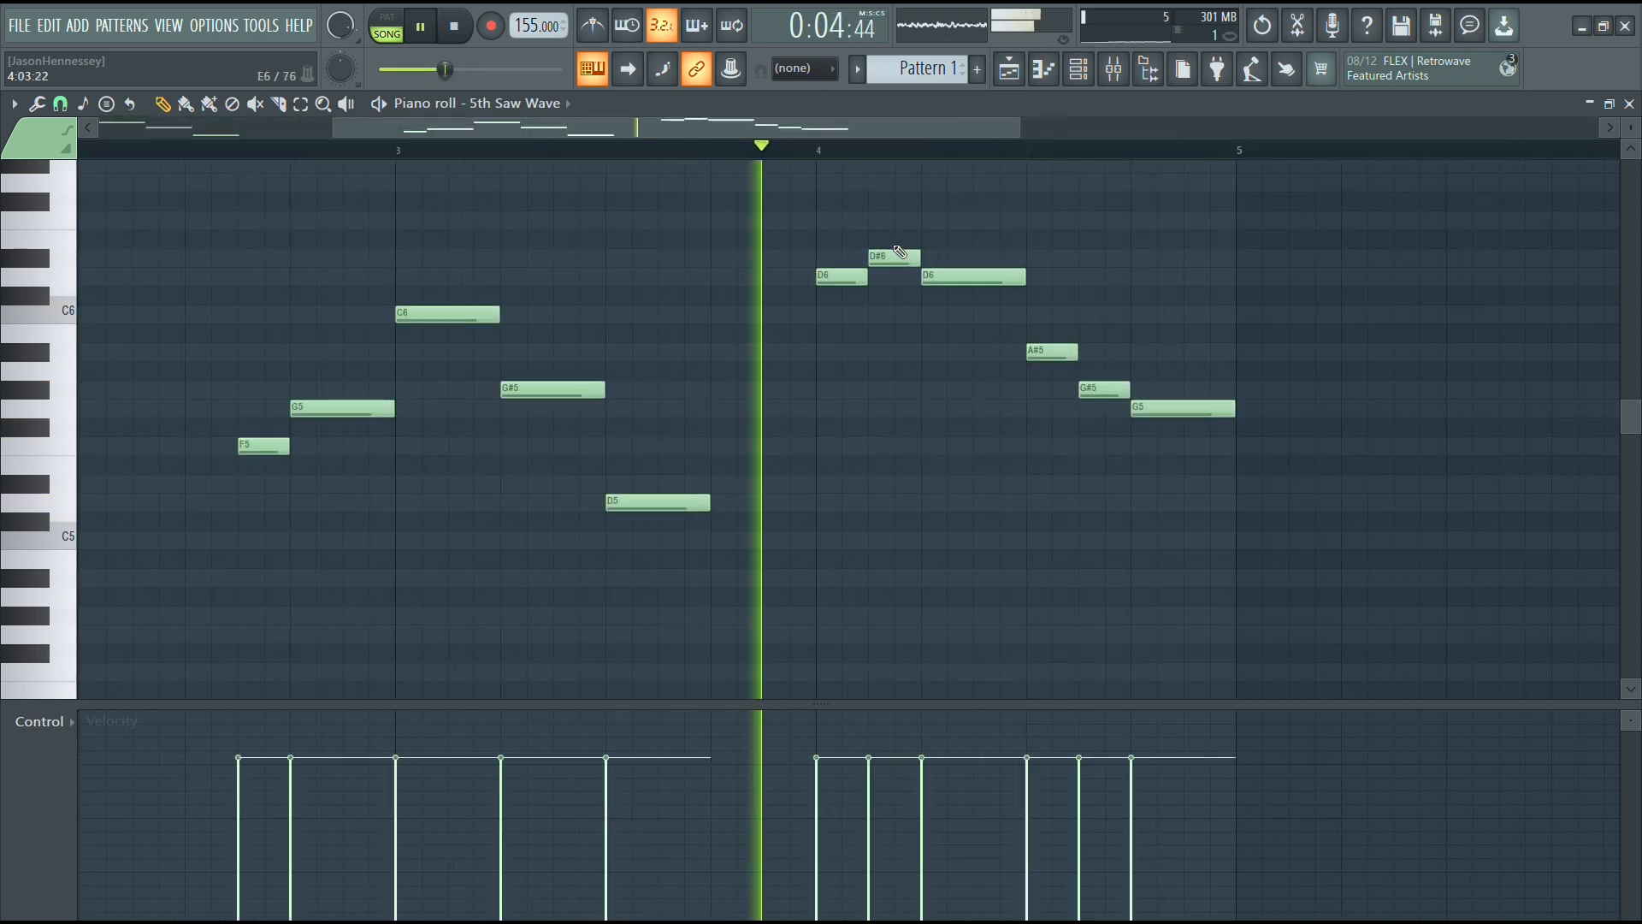
# Step: Duplicate the four-bar 5th Saw Wave melody into bars 5 to 8
pyautogui.scroll(-3, 984, 393)
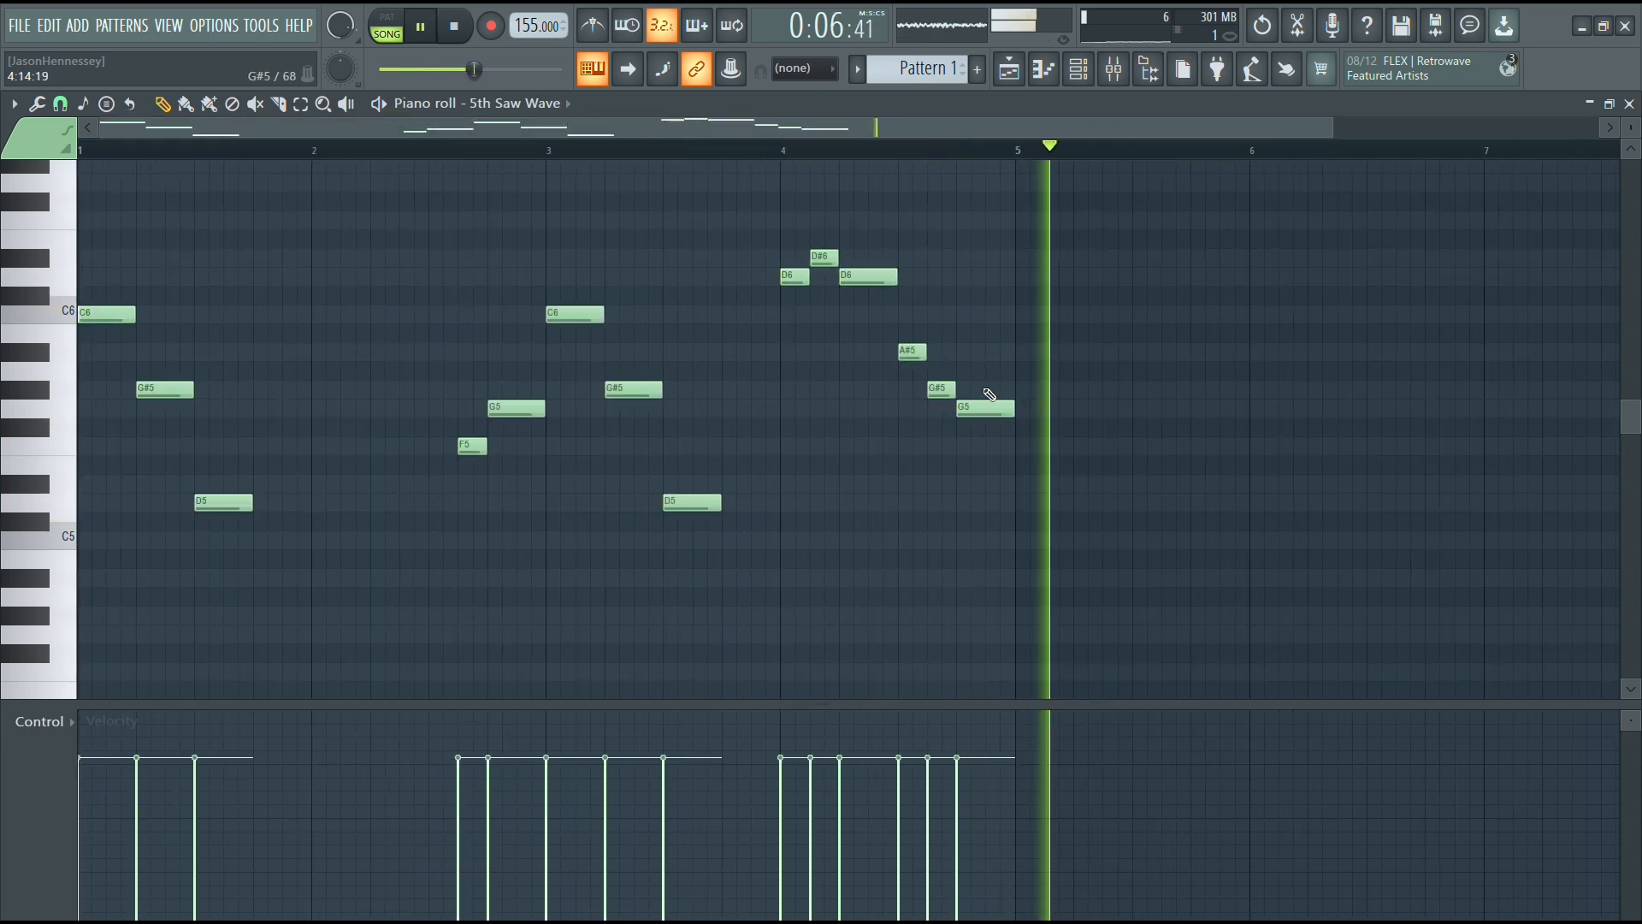
pyautogui.scroll(-1, 940, 316)
pyautogui.moveTo(955, 211); pyautogui.dragTo(84, 709)
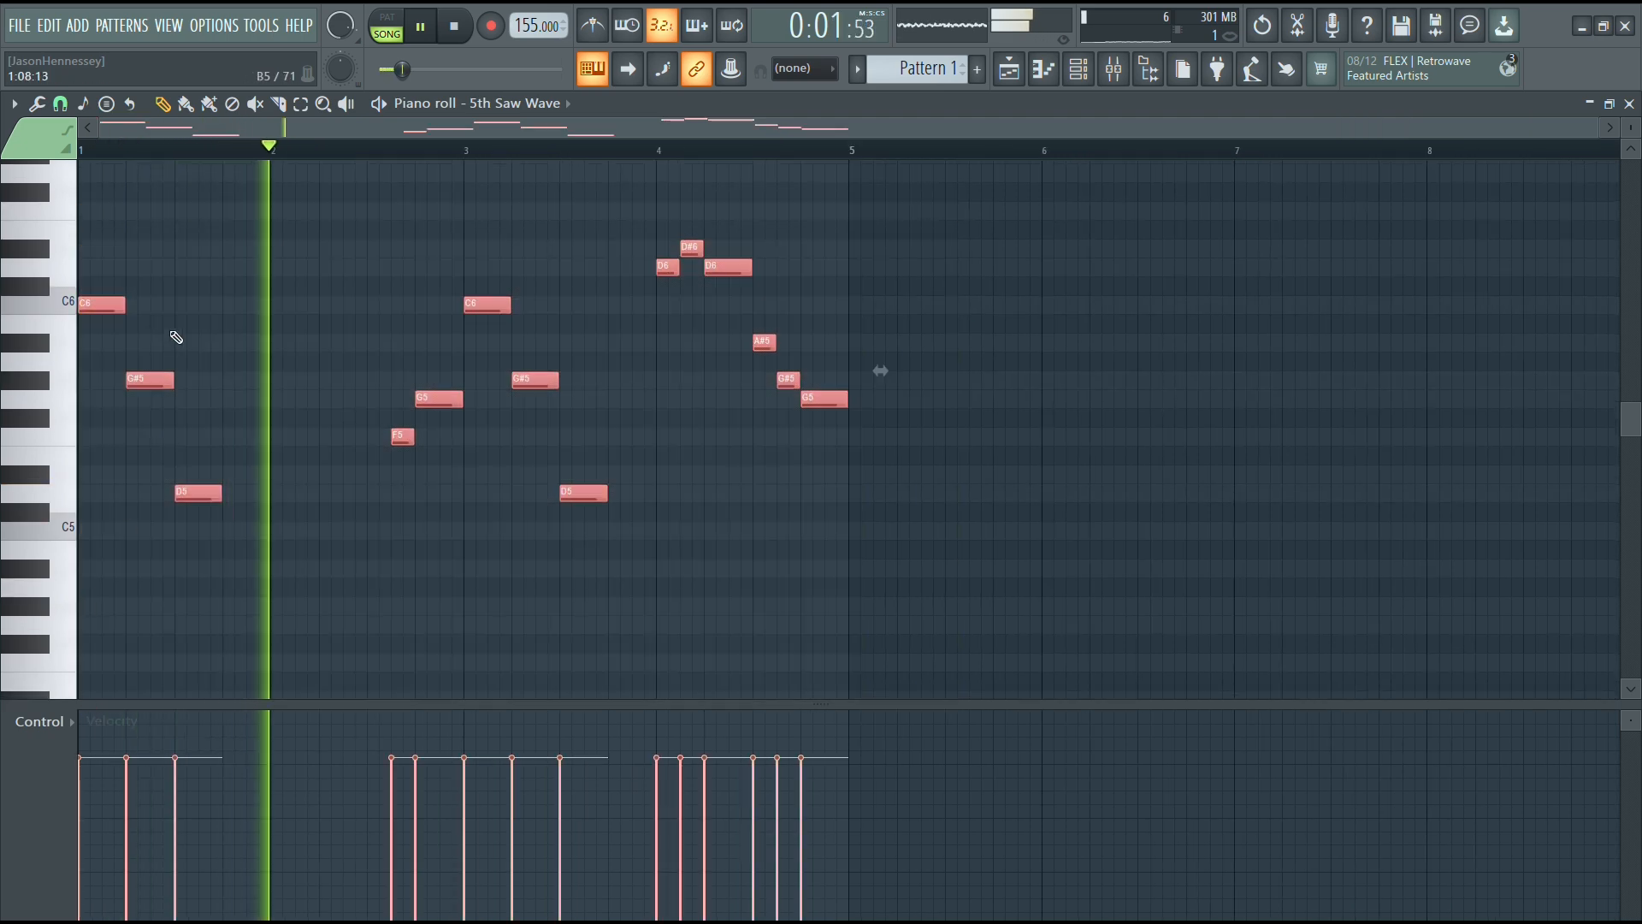
pyautogui.hotkey('ctrl', 'b')
pyautogui.moveTo(854, 266); pyautogui.dragTo(885, 267)
pyautogui.scroll(3, 850, 465)
pyautogui.keyDown('ctrl'); pyautogui.click(861, 469); pyautogui.keyUp('ctrl')
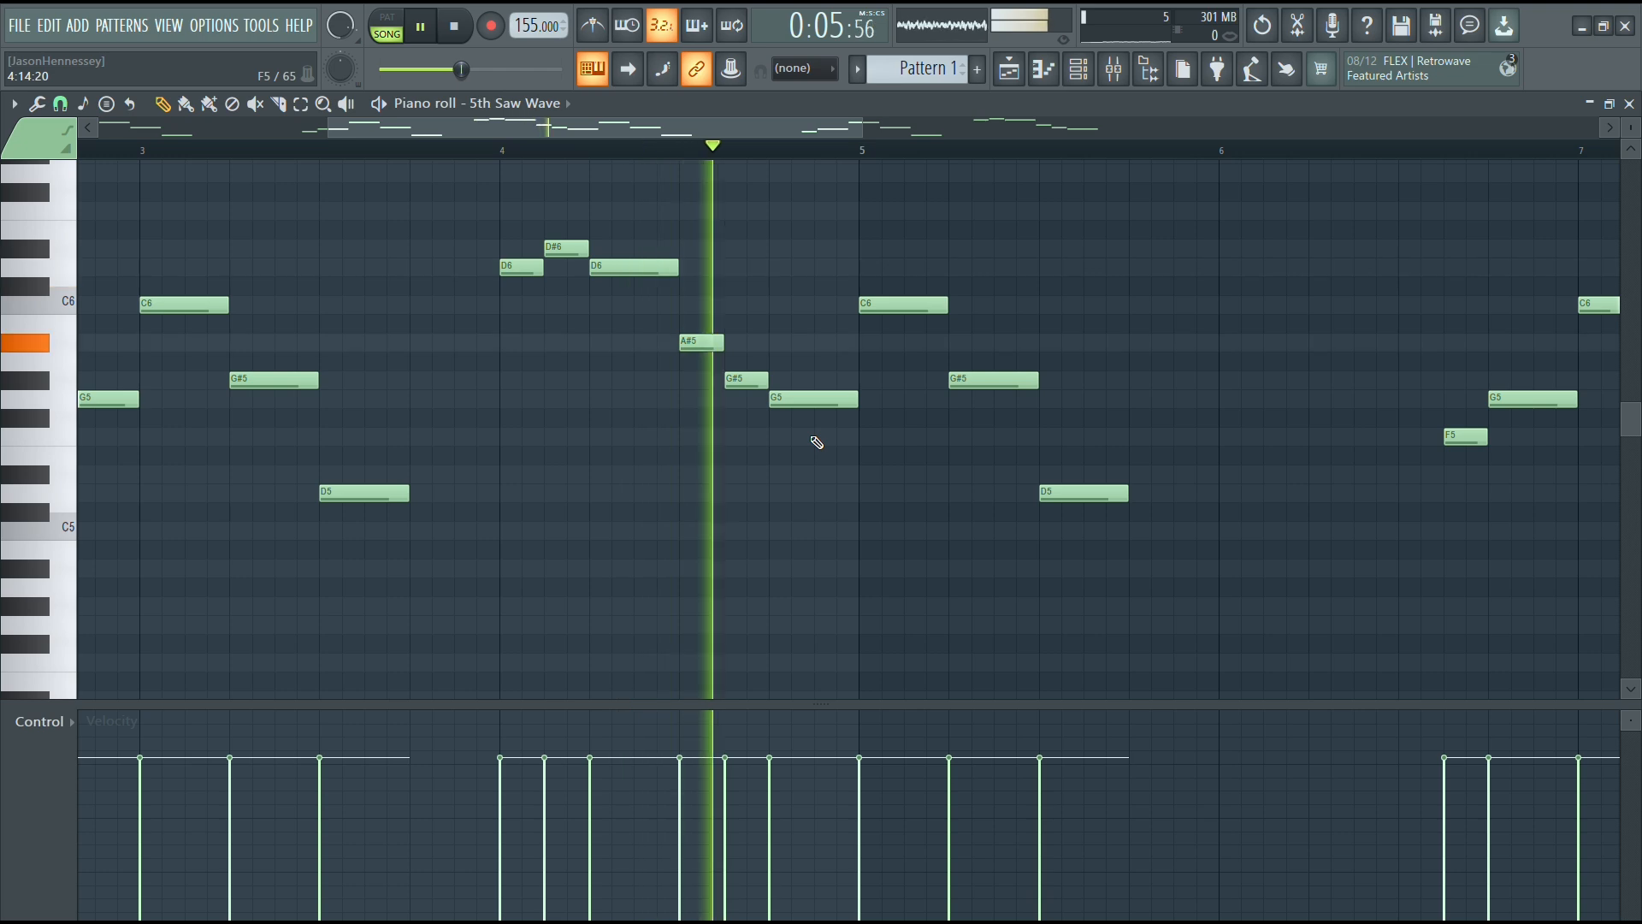
# Step: Stop playback and lower bar 4's notes: closing G#5 and G5 to D#5 and D5, and the D6 and D#6 notes down one octave
pyautogui.scroll(1, 812, 463)
pyautogui.press('space')
pyautogui.scroll(1, 812, 462)
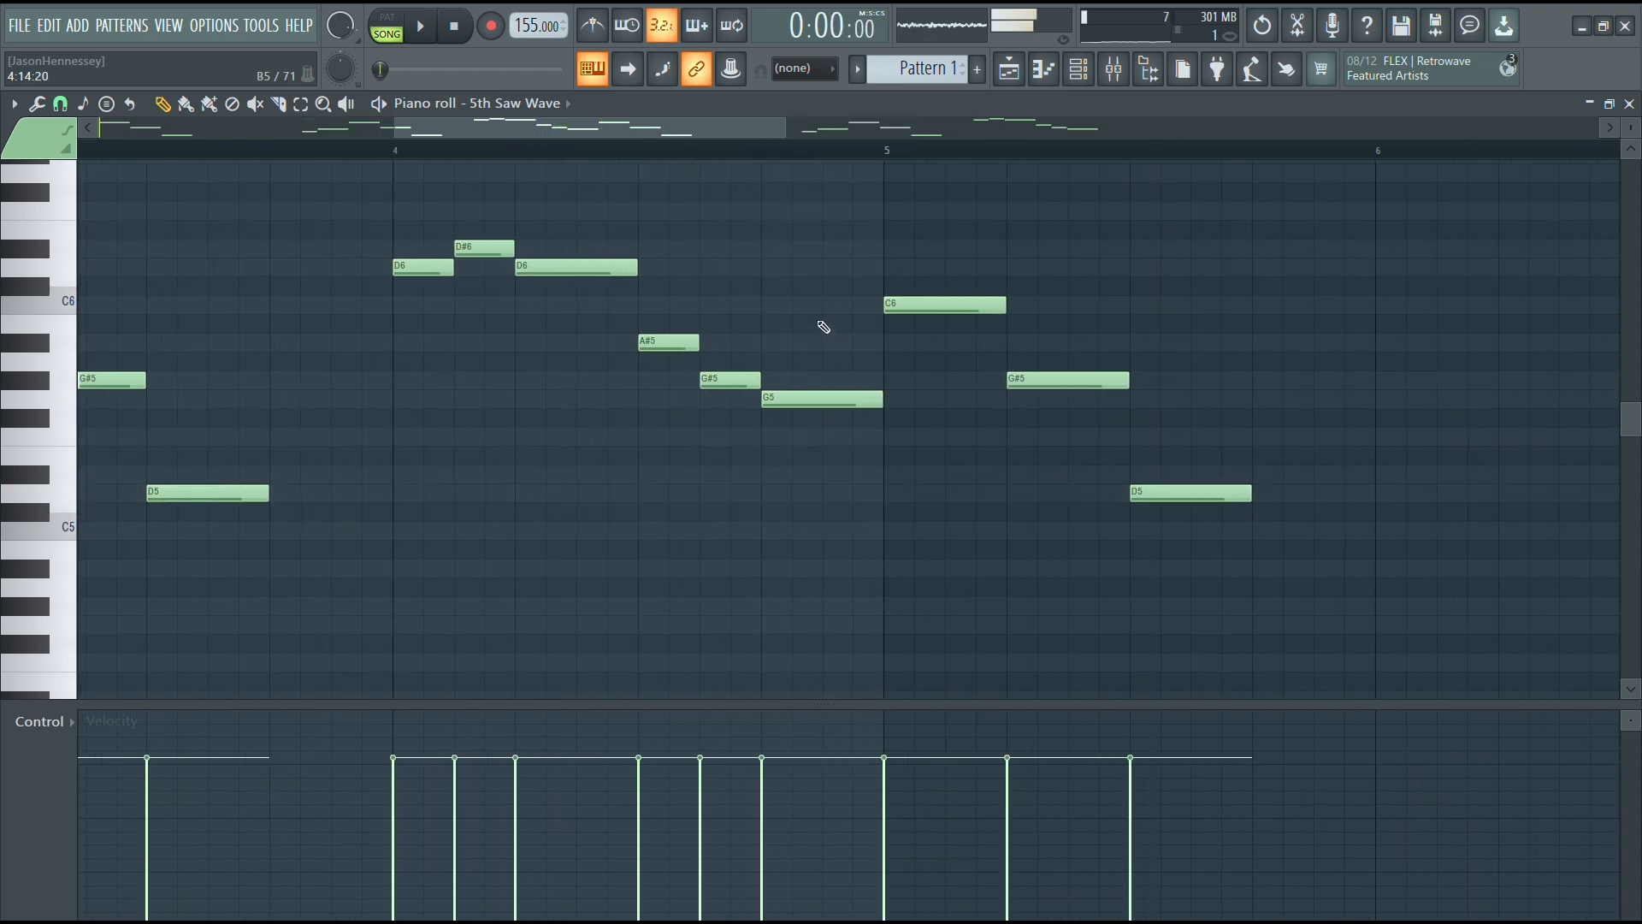
pyautogui.keyDown('ctrl'); pyautogui.moveTo(820, 322); pyautogui.dragTo(725, 458); pyautogui.keyUp('ctrl')
pyautogui.scroll(-5, 872, 495)
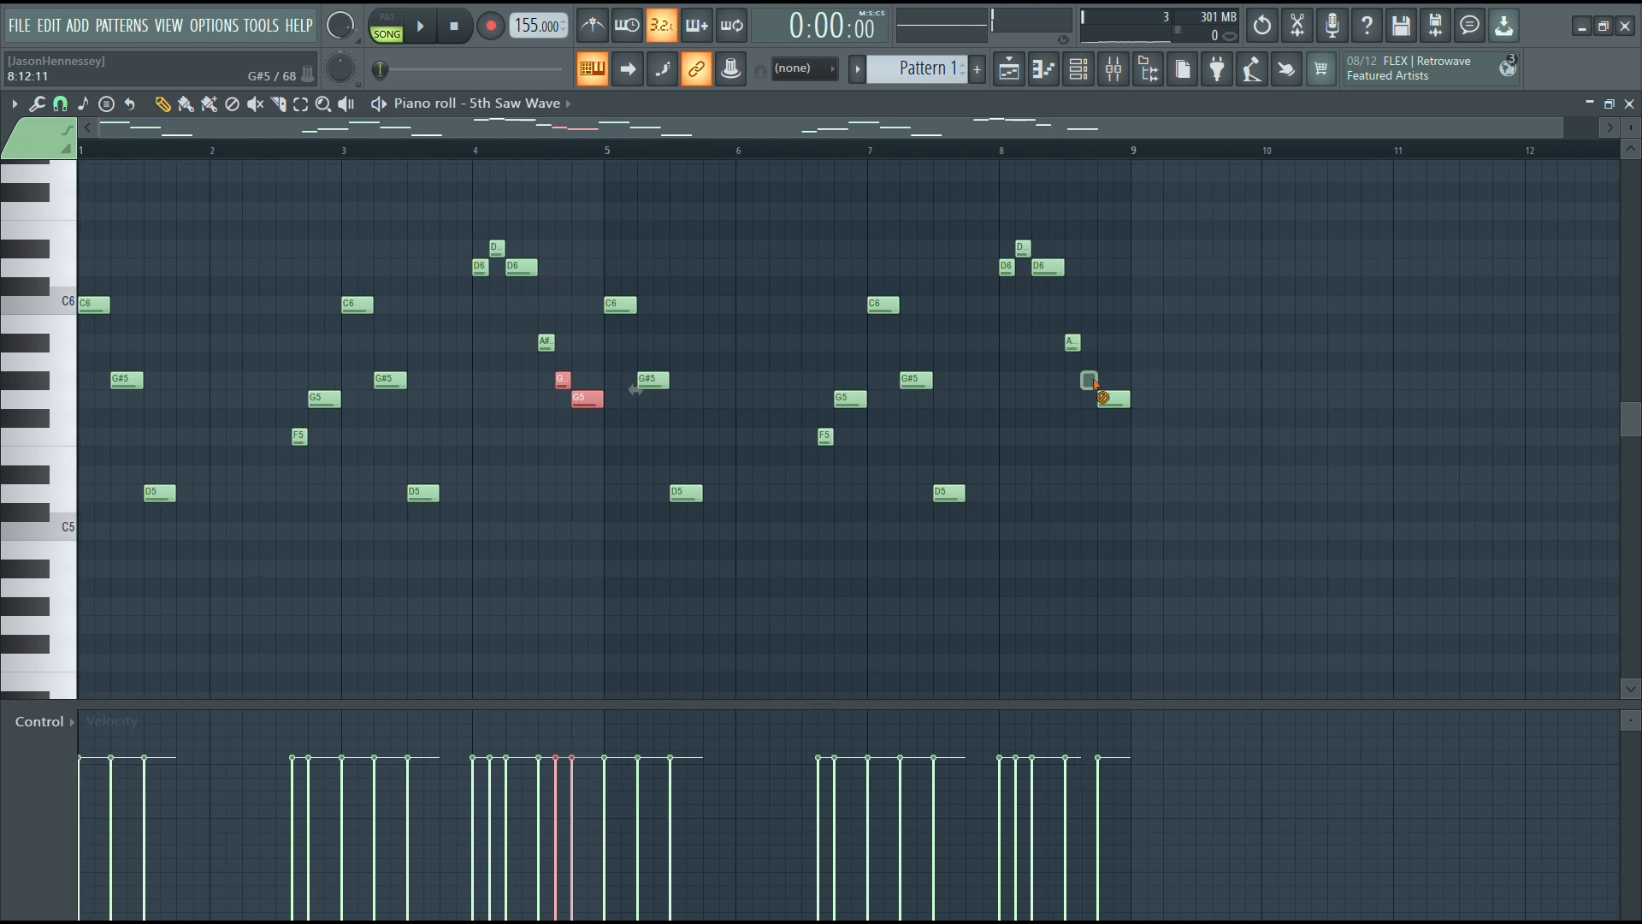
pyautogui.scroll(5, 428, 429)
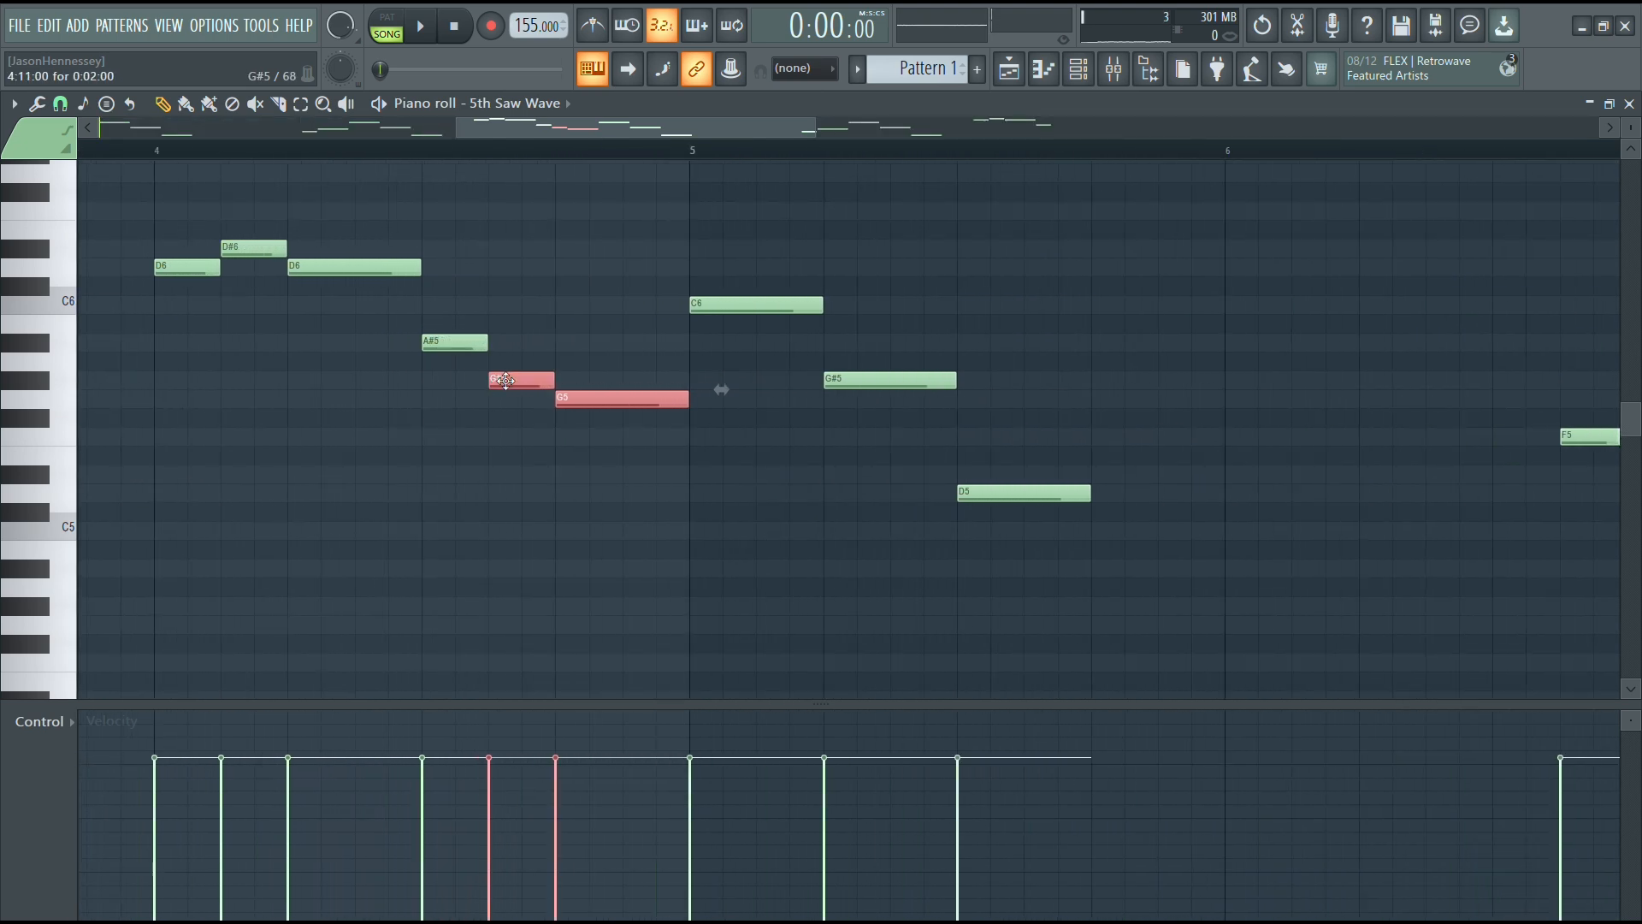
pyautogui.moveTo(505, 381); pyautogui.dragTo(516, 247)
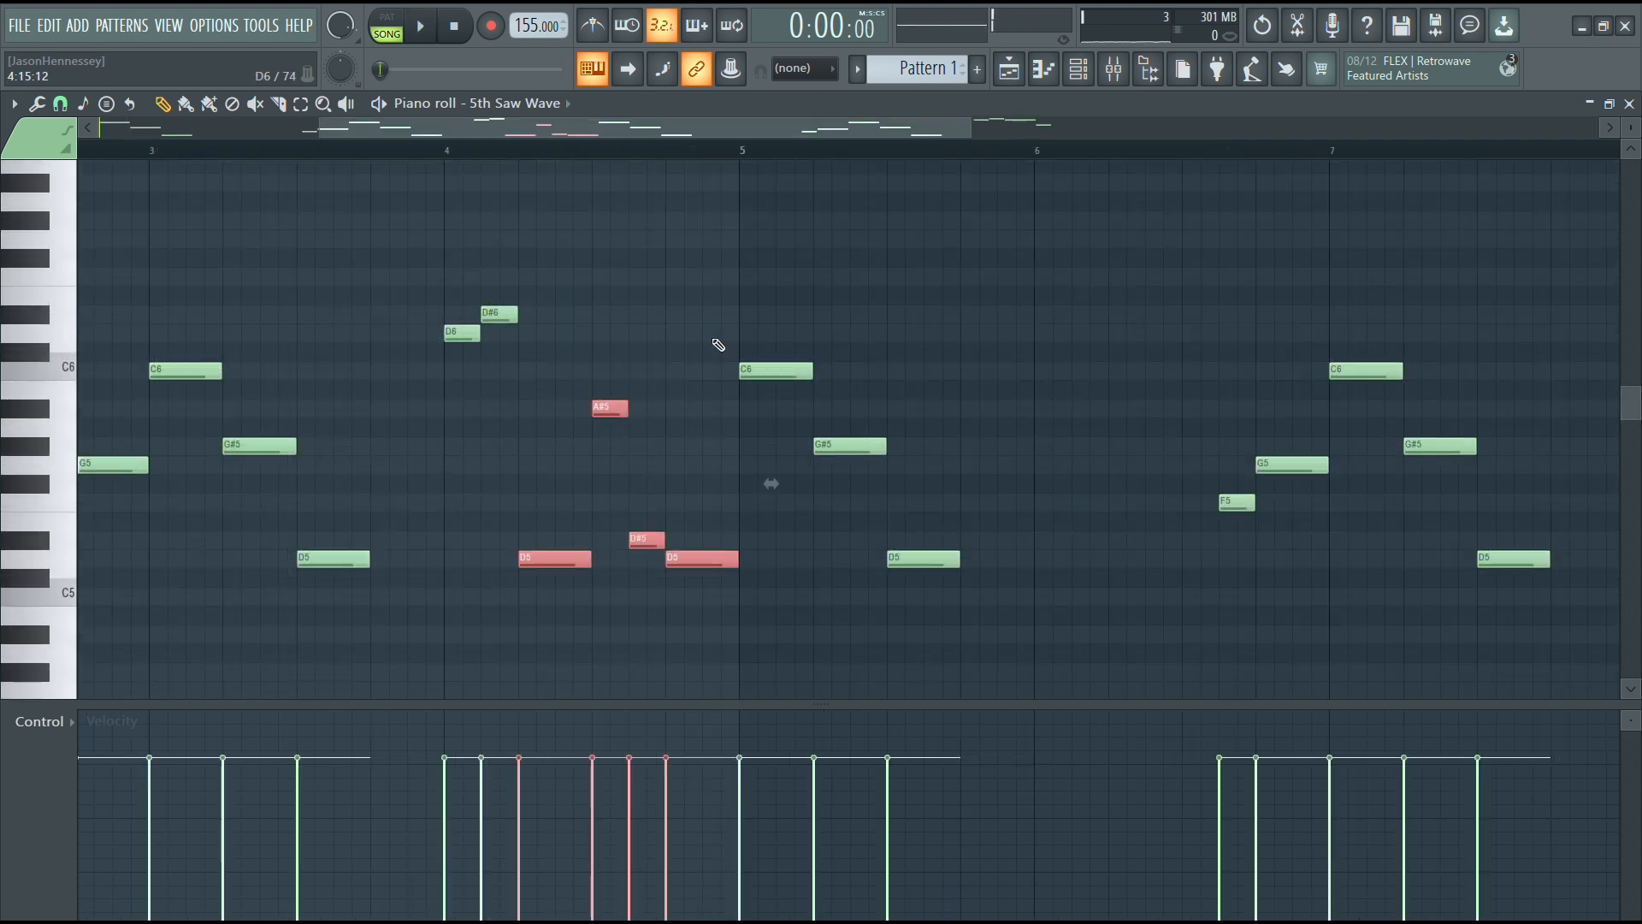
pyautogui.moveTo(622, 324); pyautogui.dragTo(417, 368)
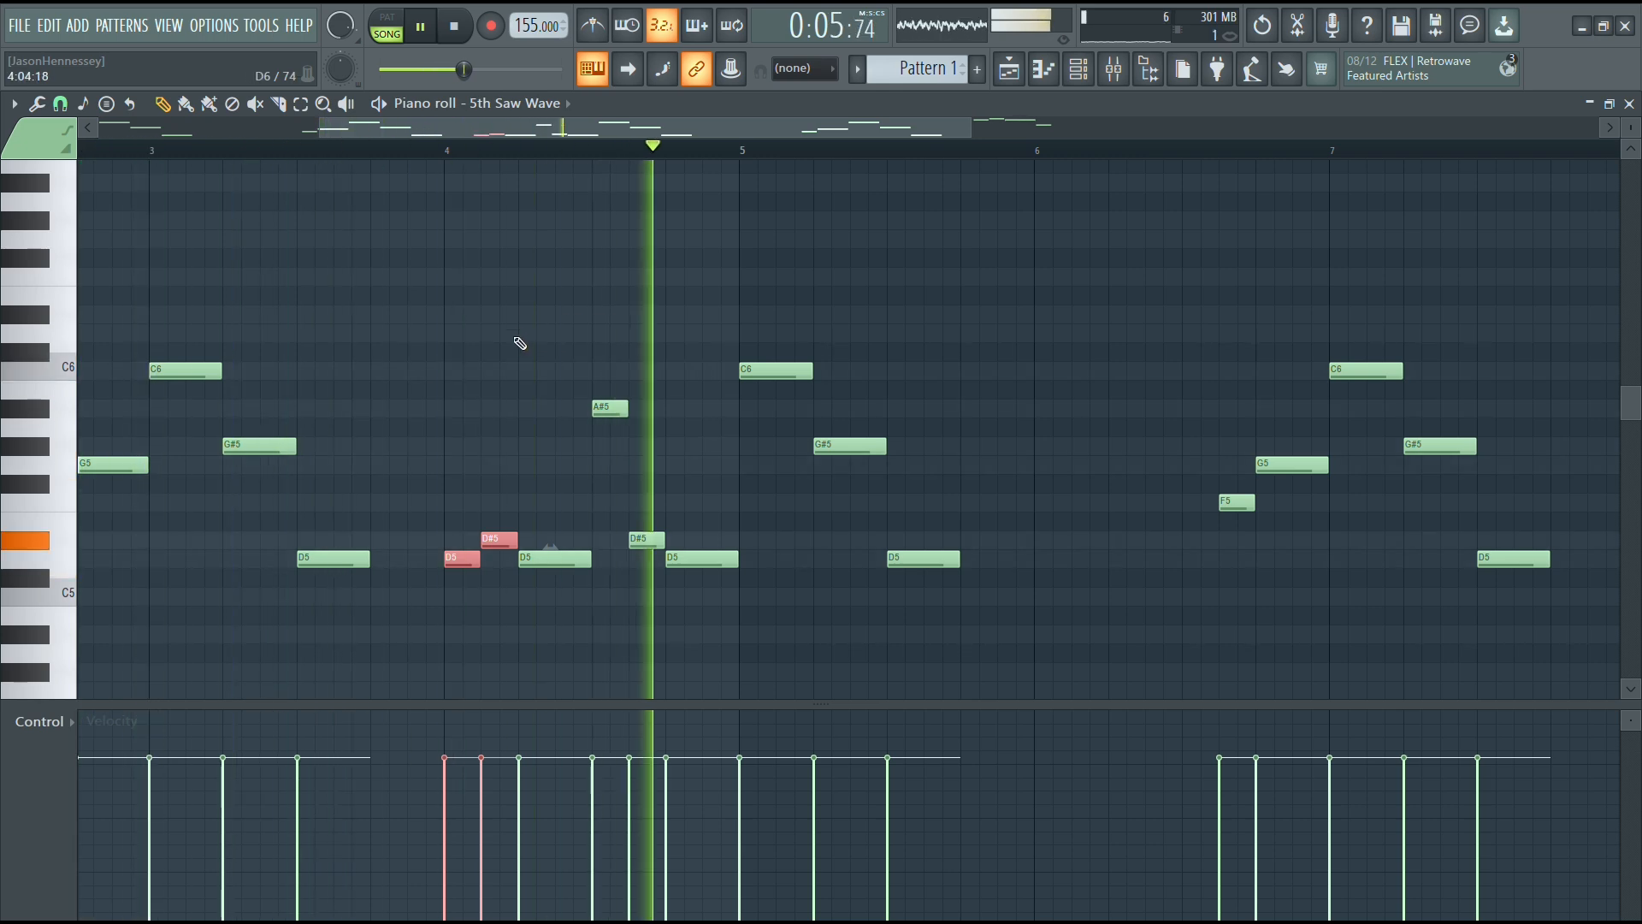
# Step: Replace the melody in bars 5 to 8 with a duplicate of the revised first four bars
pyautogui.keyDown('ctrl'); pyautogui.click(558, 308); pyautogui.keyUp('ctrl')
pyautogui.scroll(-3, 558, 308)
pyautogui.hotkey('ctrl', 'b')
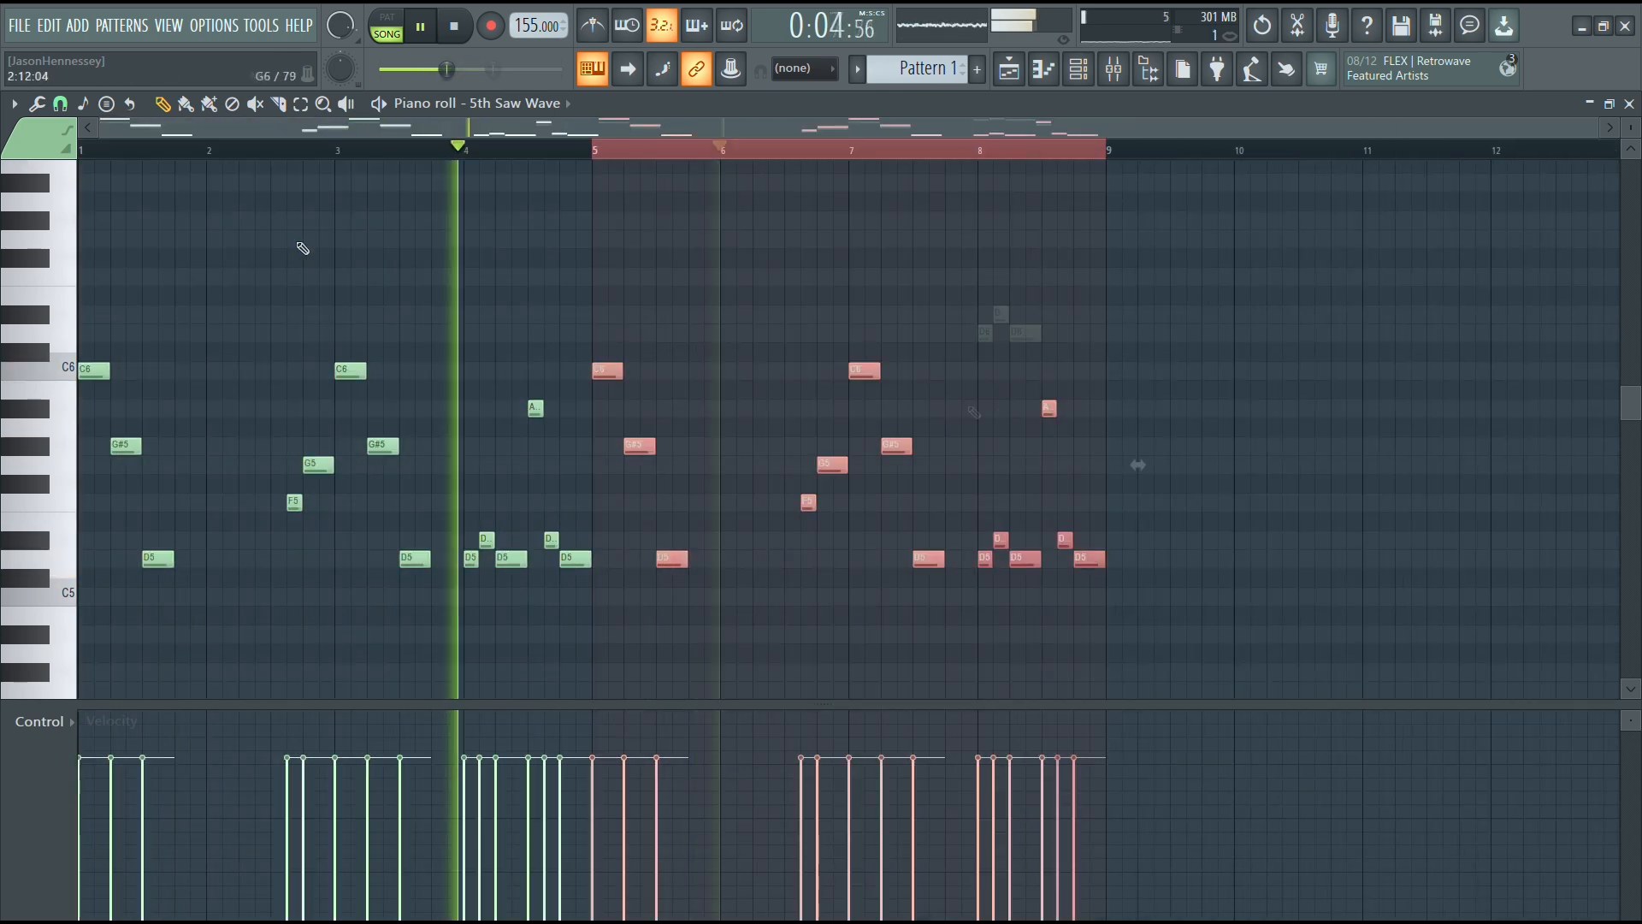
pyautogui.hotkey('ctrl', 'a')
pyautogui.rightClick(788, 400)
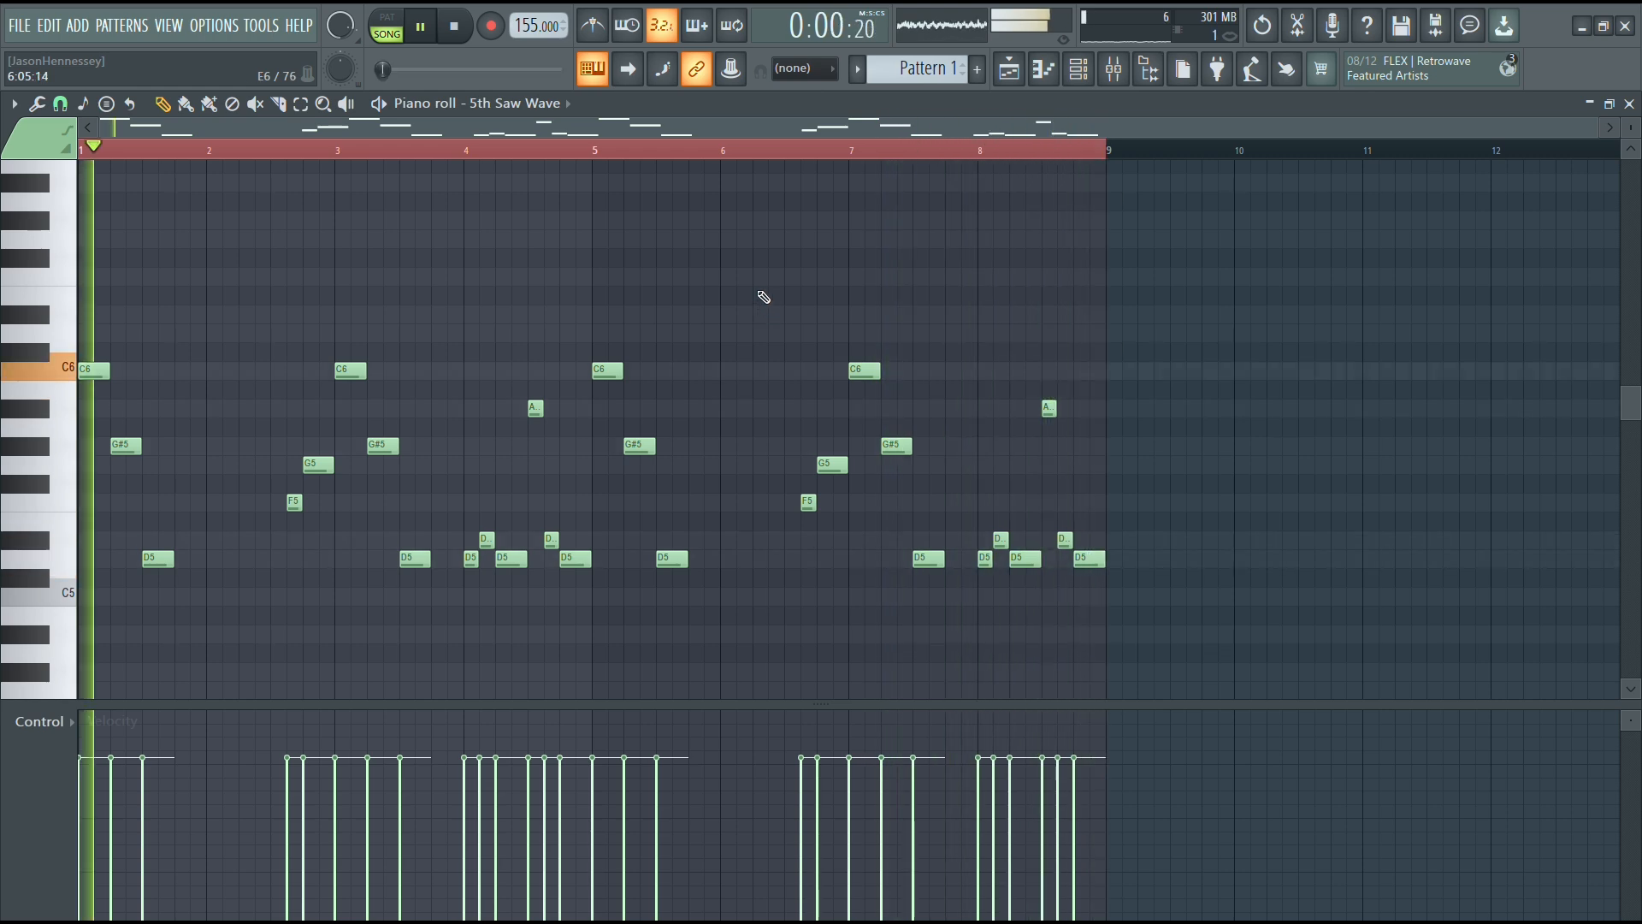
# Step: Stop playback, route the 5th Saw Wave channel to mixer track 1 and select that track
pyautogui.click(1078, 69)
pyautogui.press('space')
pyautogui.hotkey('ctrl', 'l')
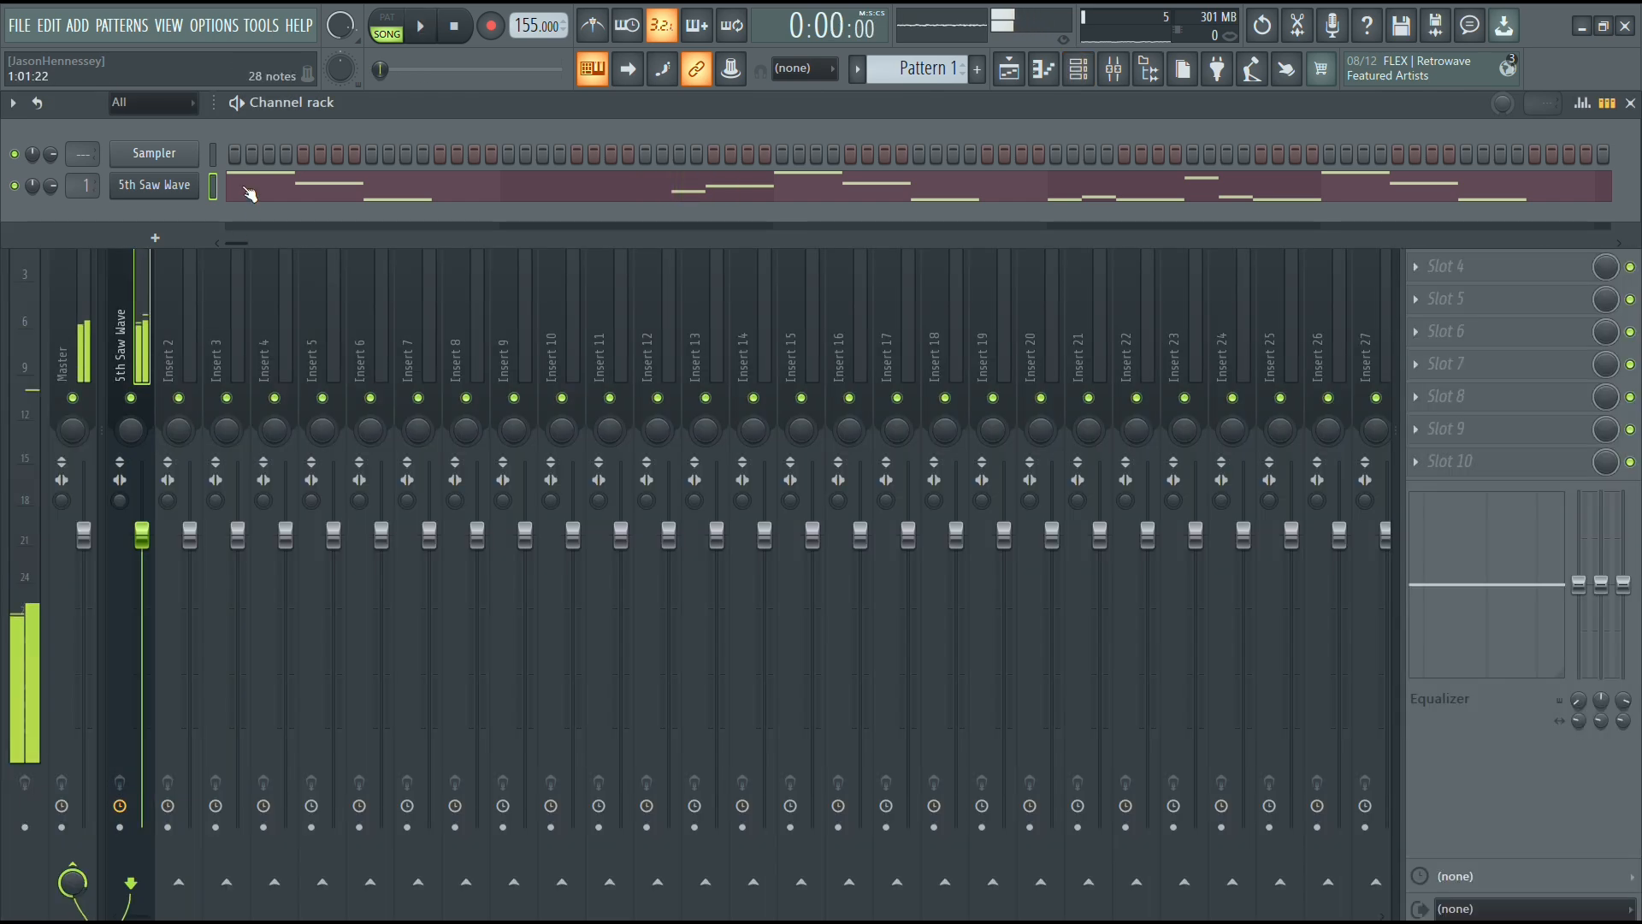
pyautogui.click(140, 310)
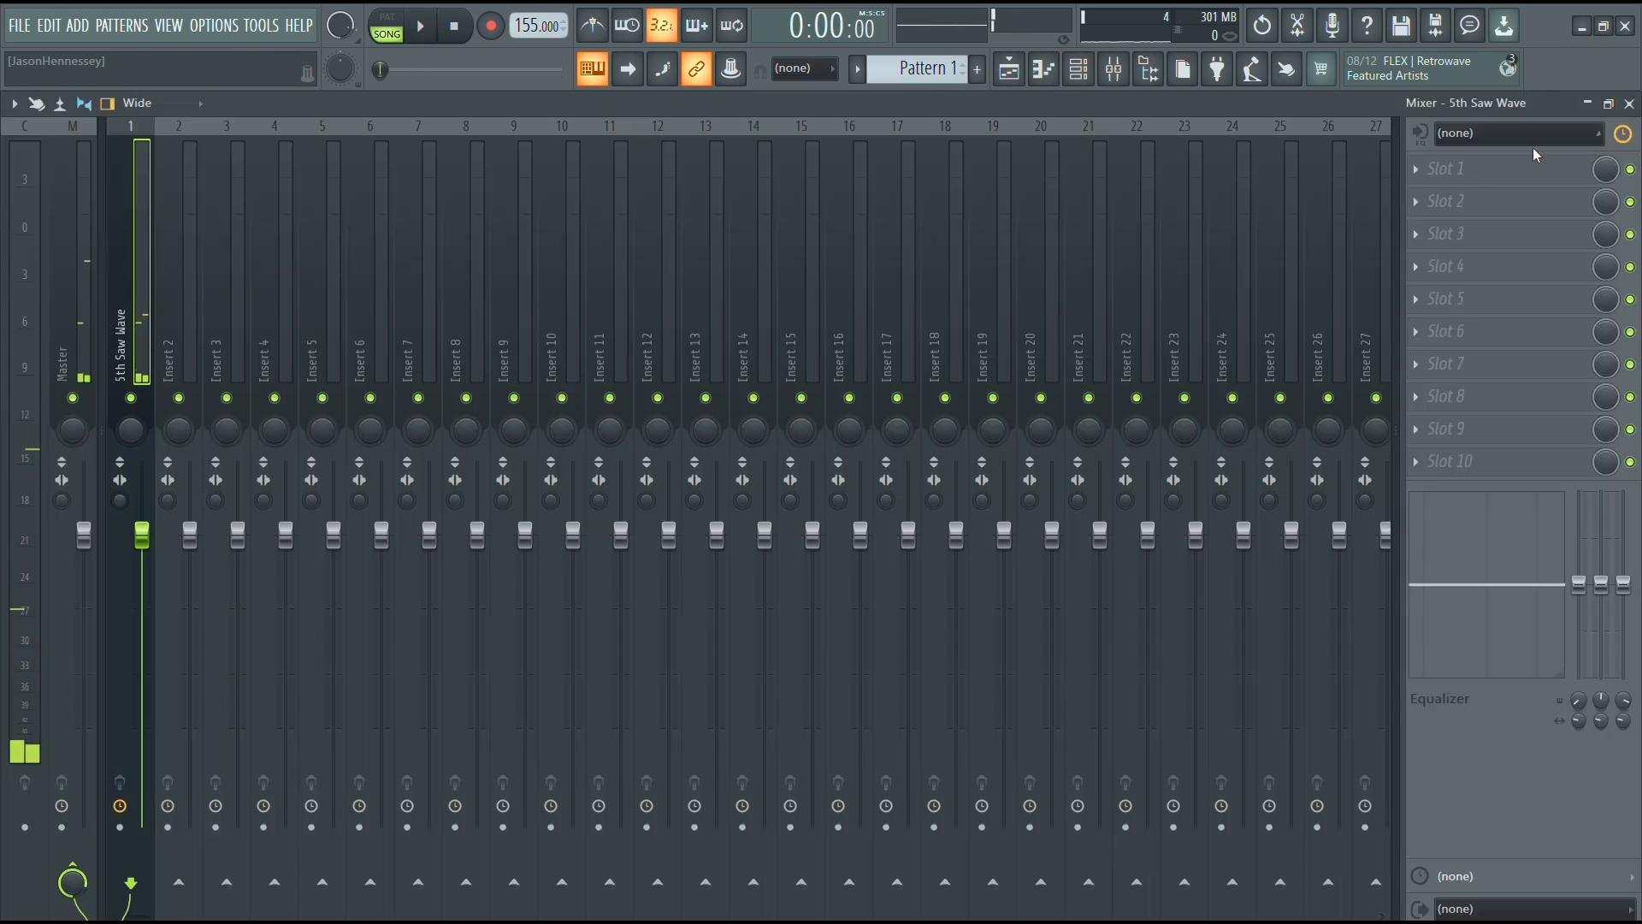
# Step: Load Fruity parametric EQ 2 into slots 1 to 4 of the 5th Saw Wave mixer track and restart playback
pyautogui.click(1483, 201)
pyautogui.click(1112, 757)
pyautogui.press('space')
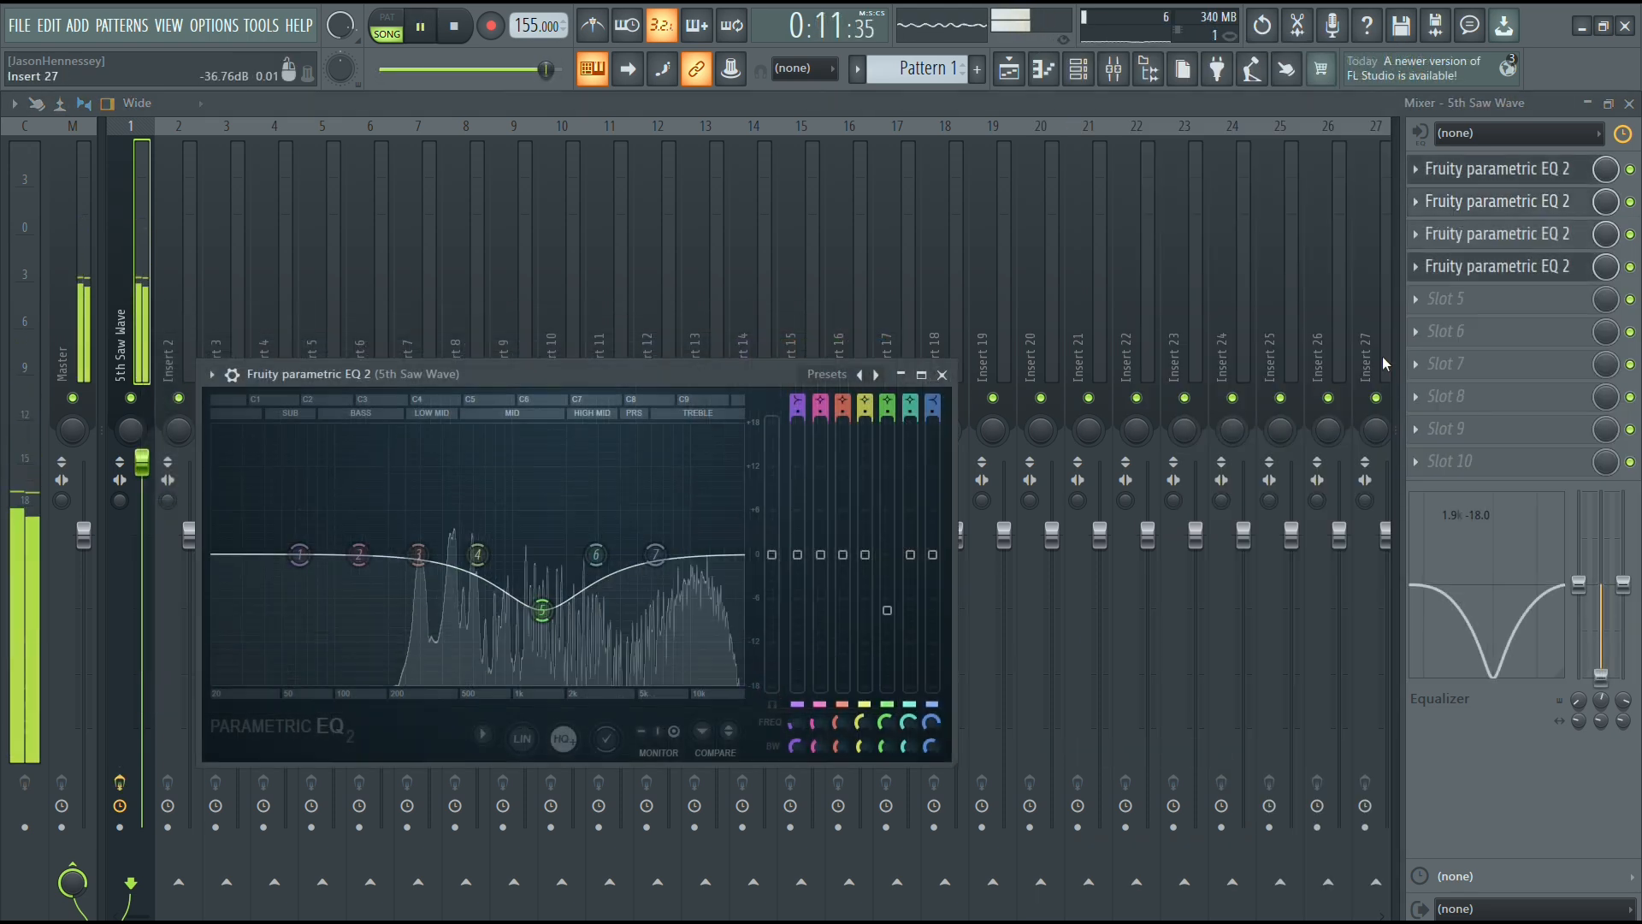
# Step: Add Fruity Limiter to slot 5 of the 5th Saw Wave track and lower its ceiling
pyautogui.click(1507, 305)
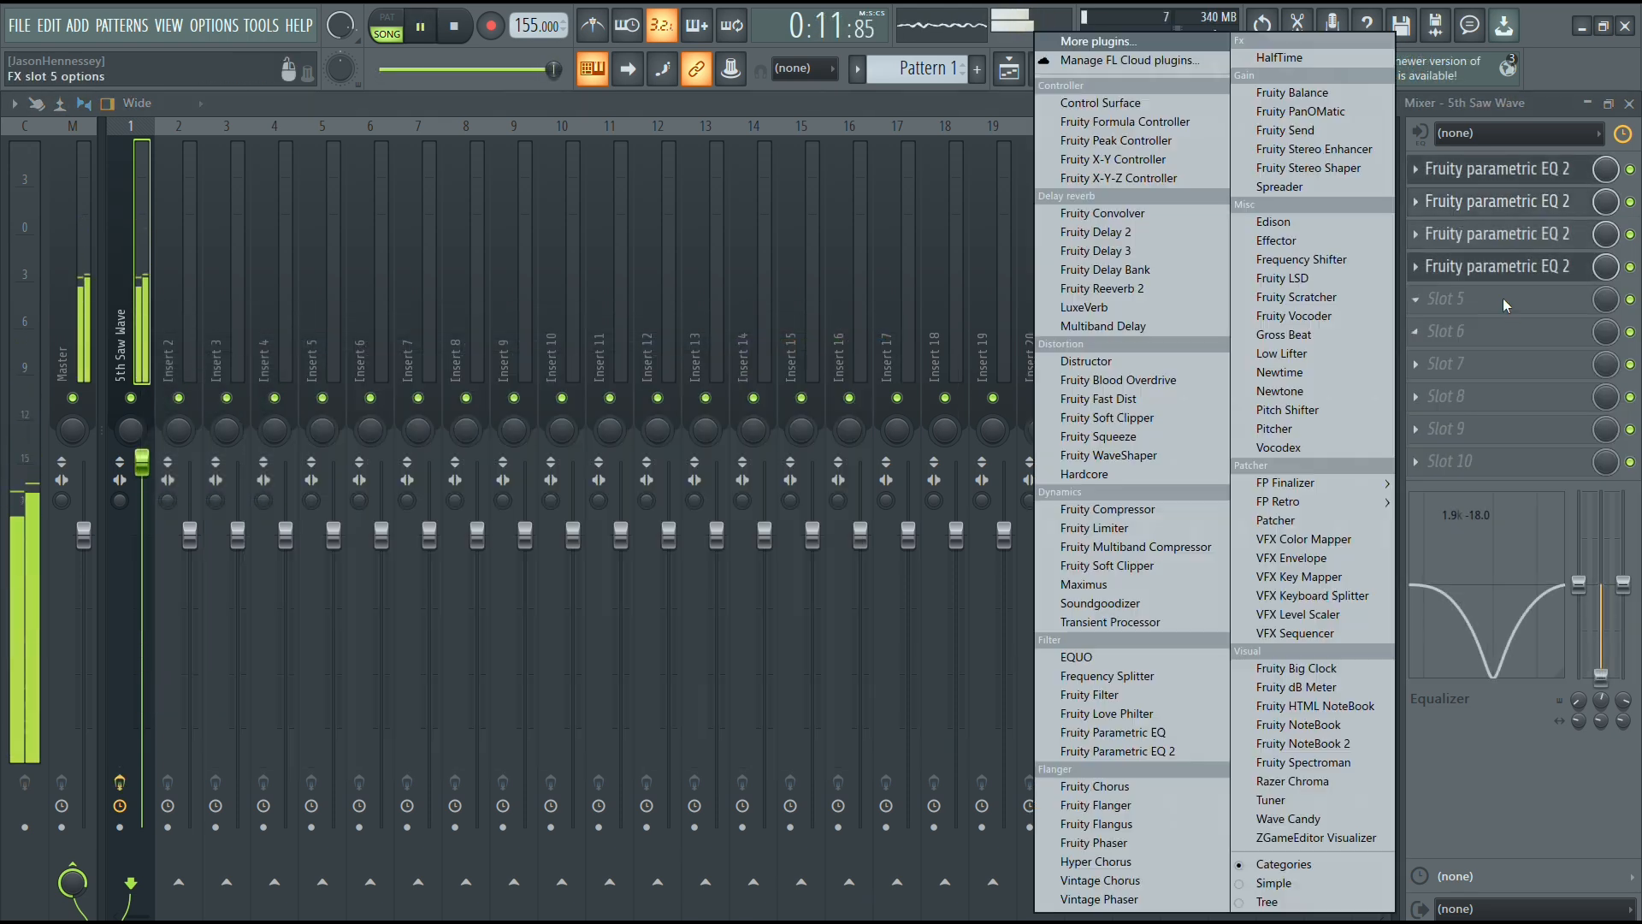
pyautogui.click(1094, 527)
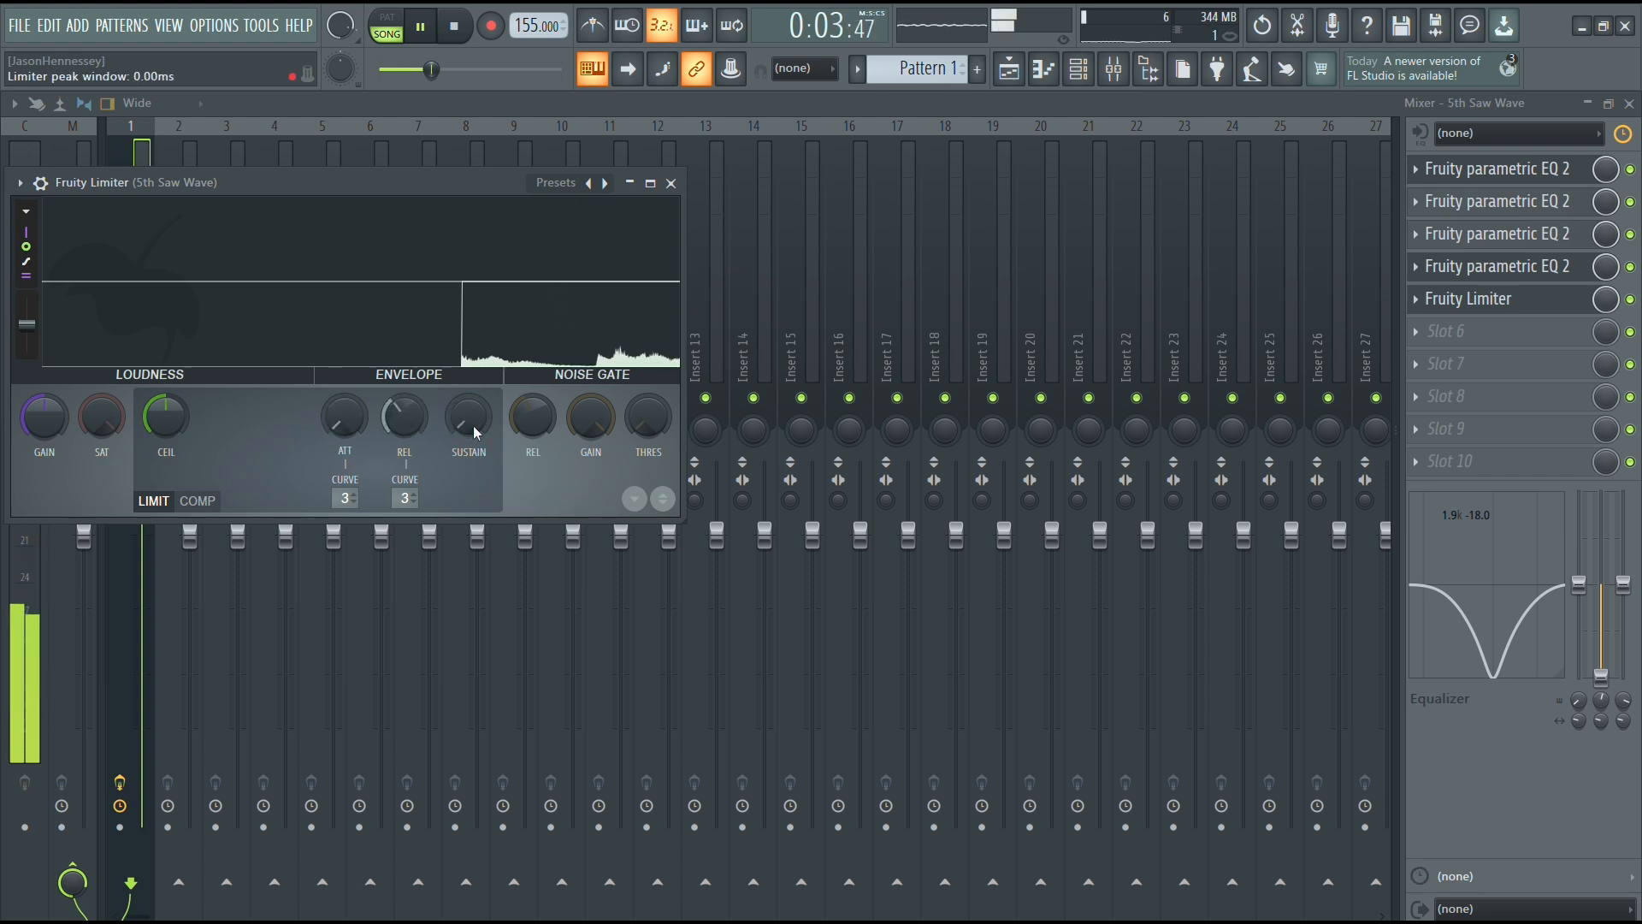
pyautogui.moveTo(165, 416); pyautogui.dragTo(165, 449)
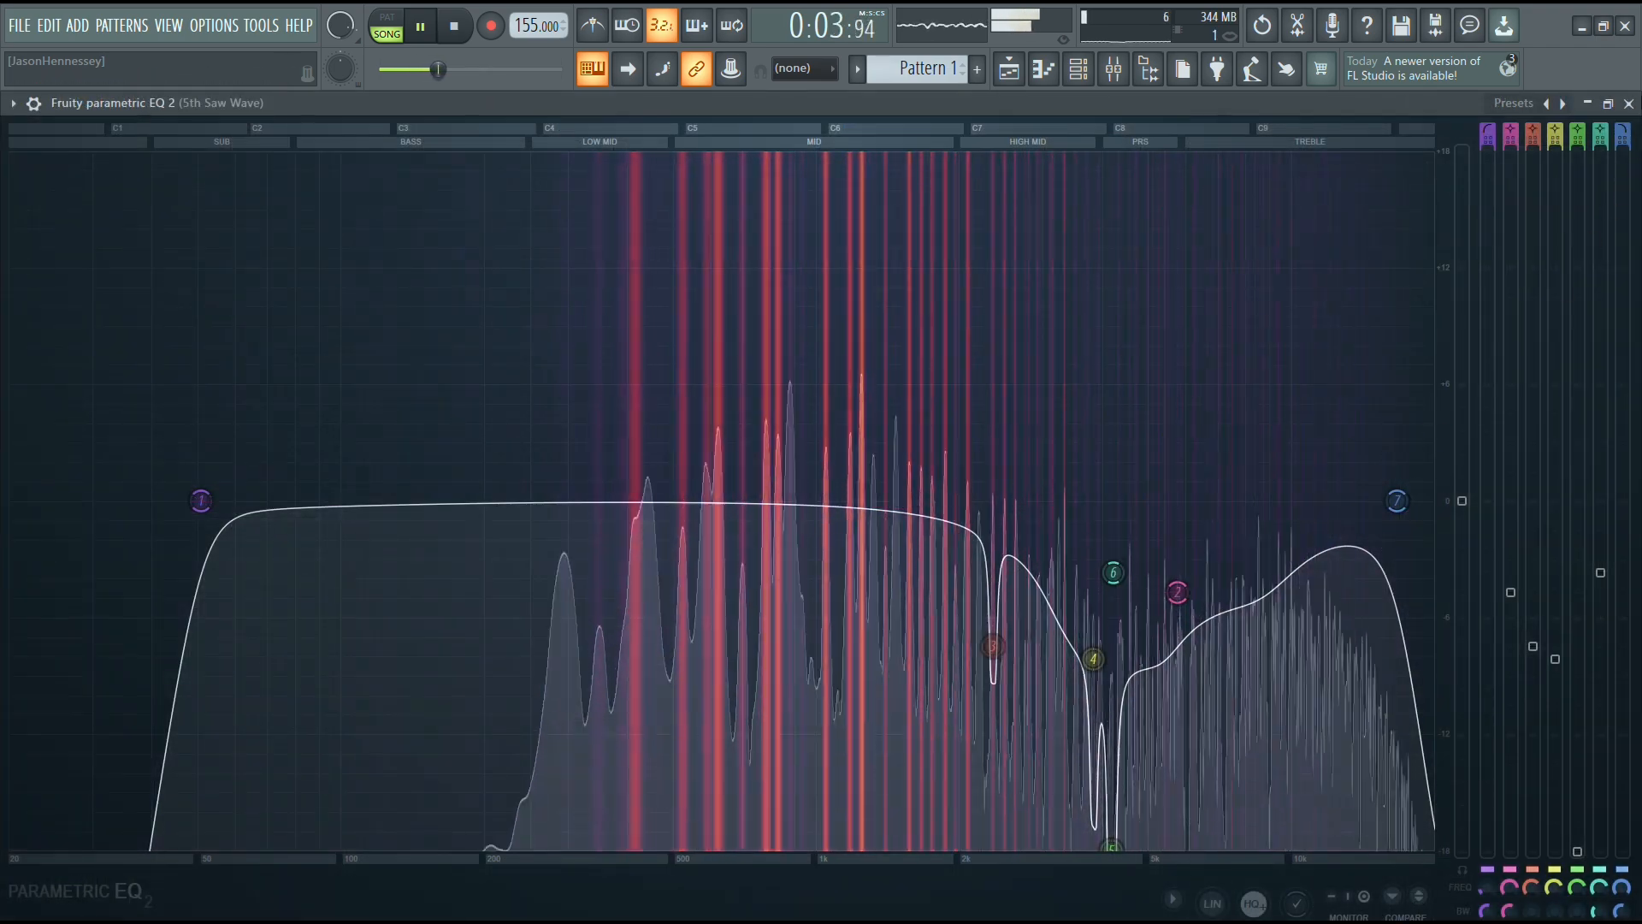
# Step: In the slot 4 equalizer, cut band 6 in the treble and lower band 7 to about -2.3 dB at 6622 Hz
pyautogui.click(1629, 104)
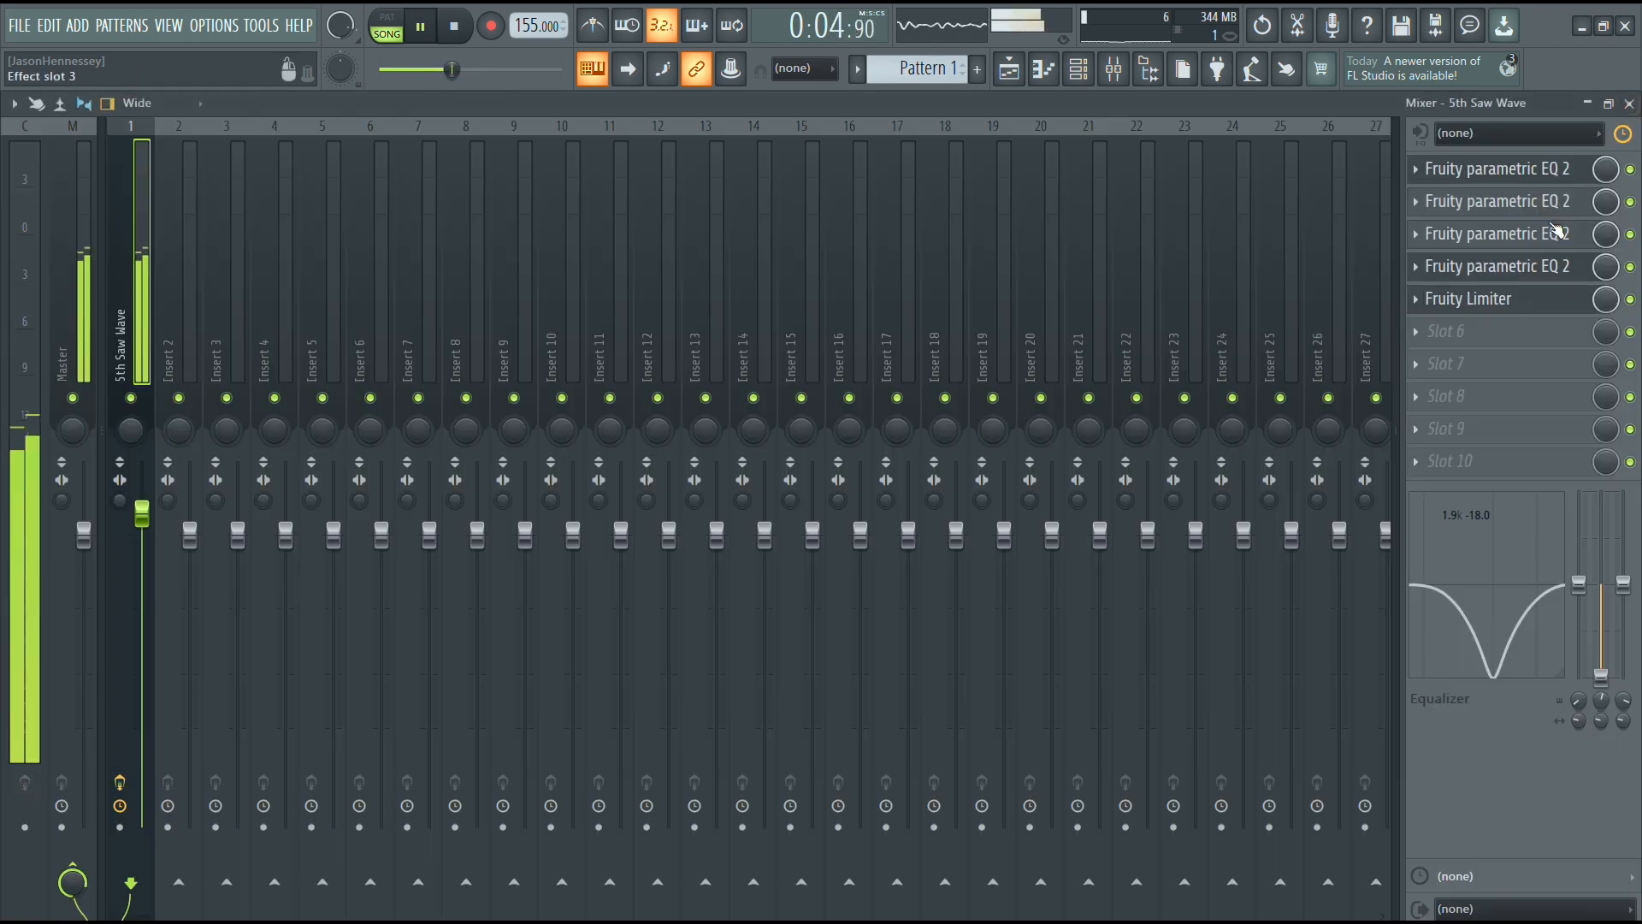
pyautogui.click(1496, 268)
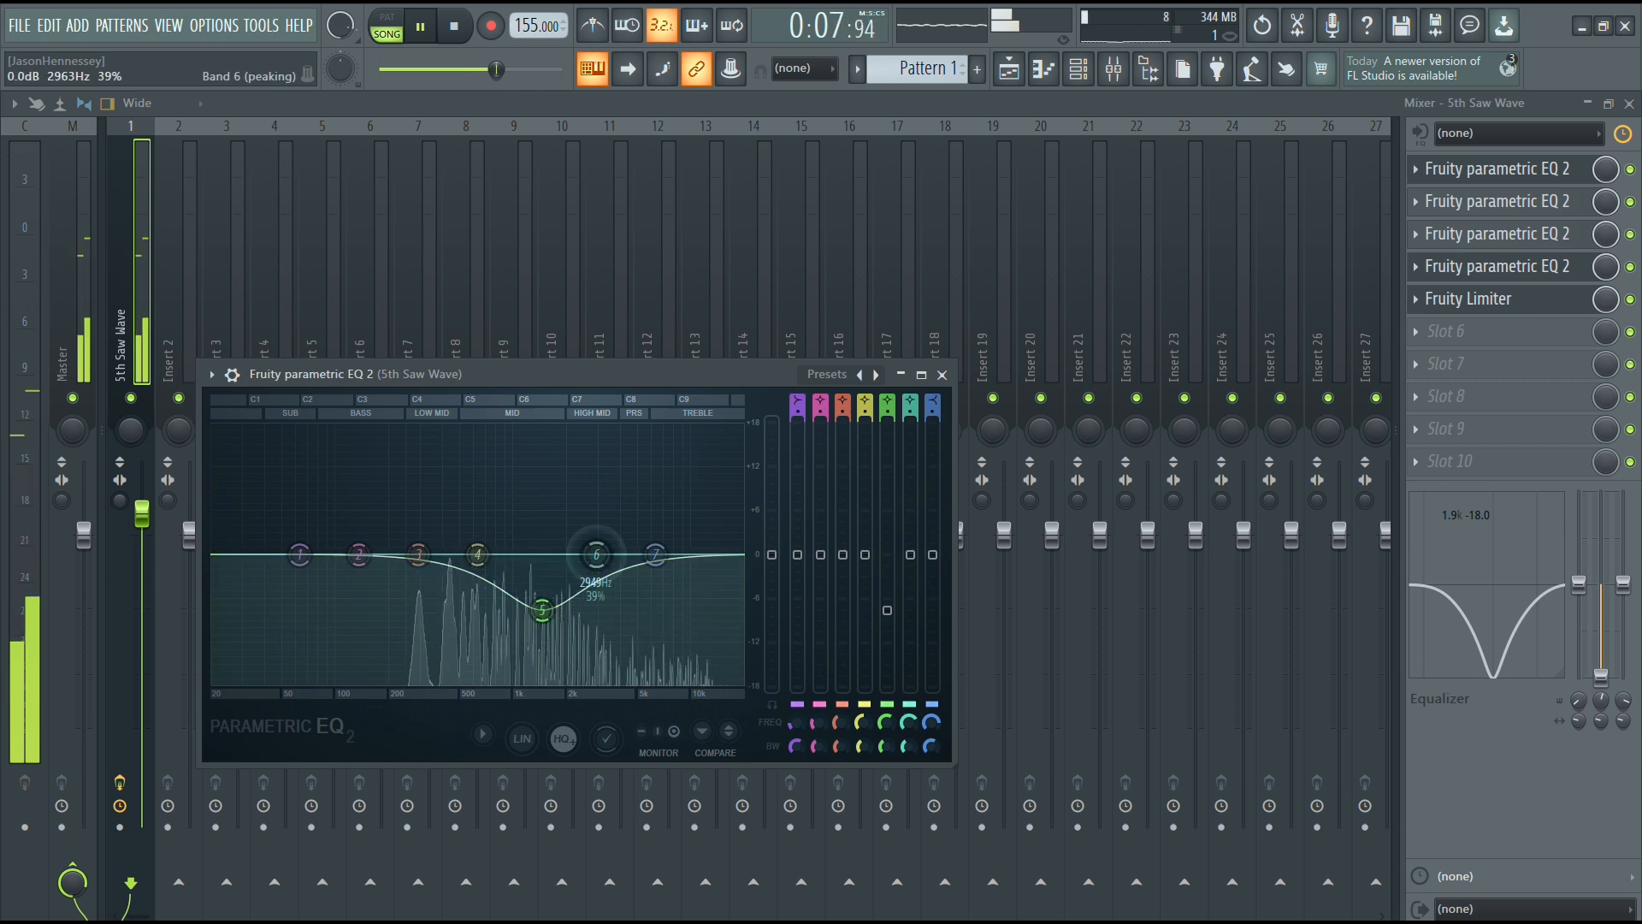
pyautogui.moveTo(596, 554); pyautogui.dragTo(659, 571)
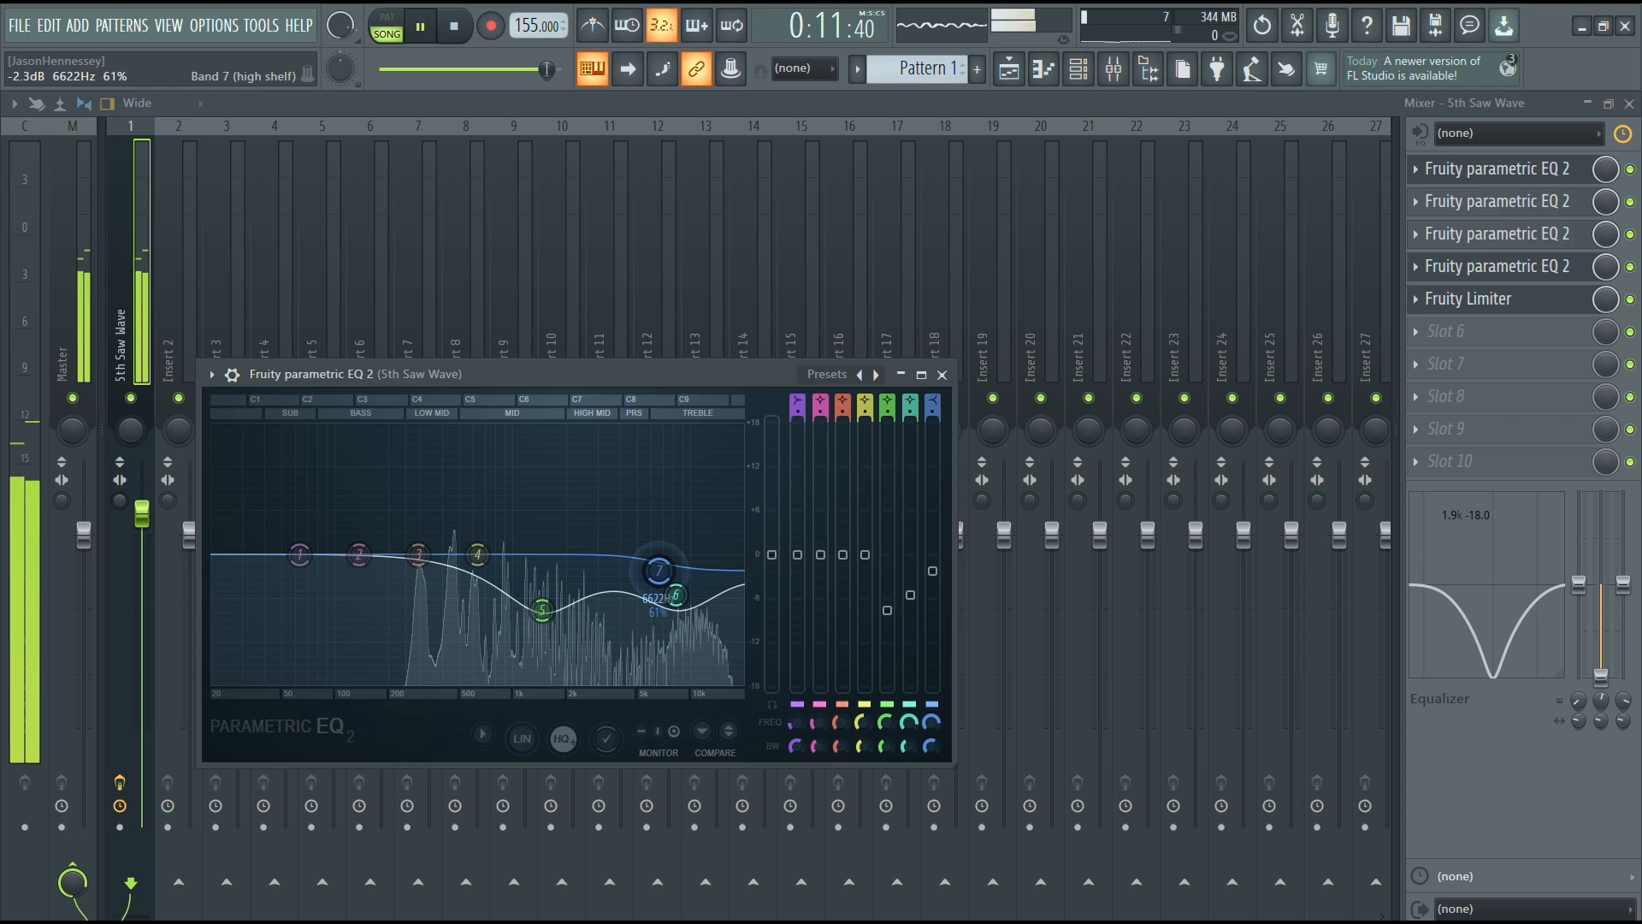
pyautogui.click(1535, 268)
pyautogui.click(1530, 268)
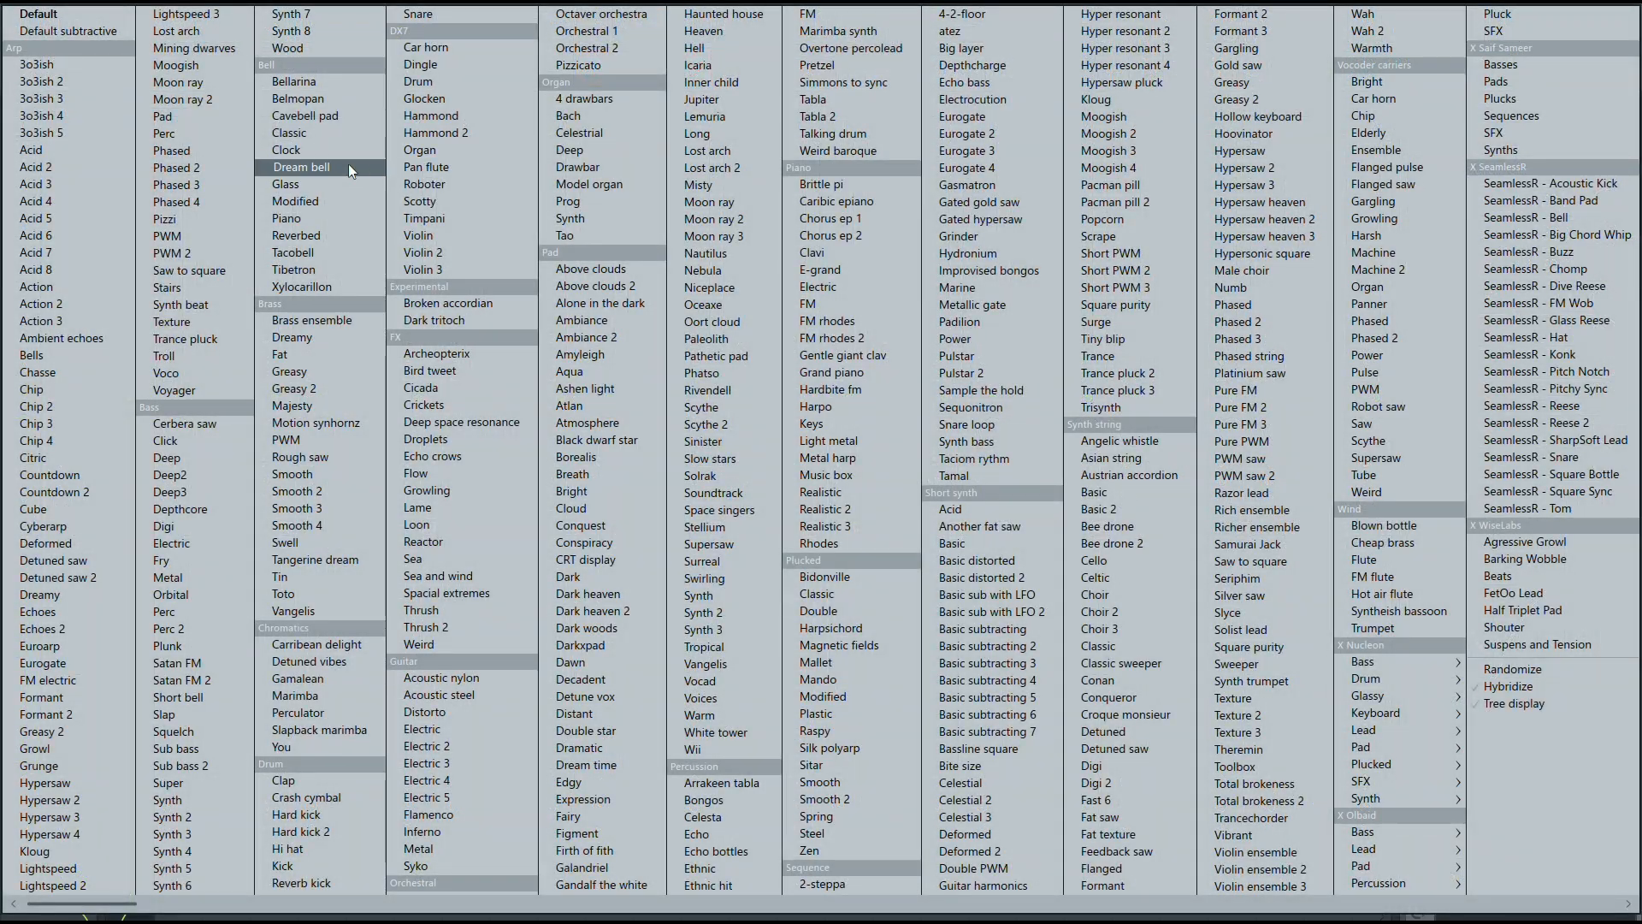
# Step: Load the Dream bell preset from the Bell category for the second instrument
pyautogui.click(342, 163)
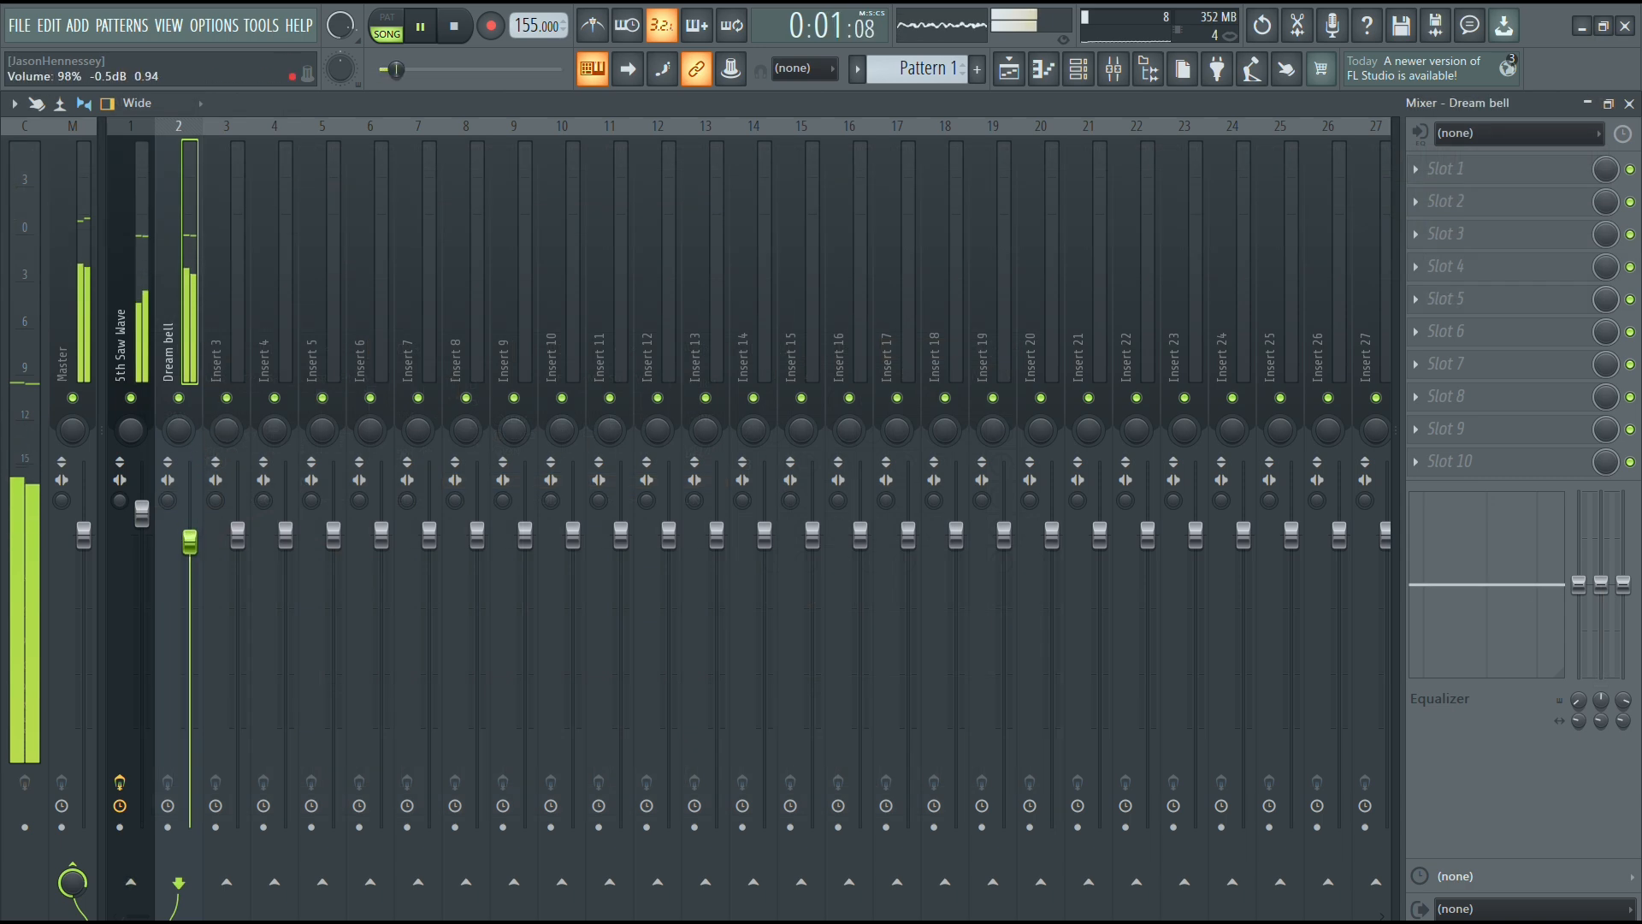
# Step: Examine the parametric EQ curves on the 5th Saw Wave mixer track
pyautogui.click(138, 291)
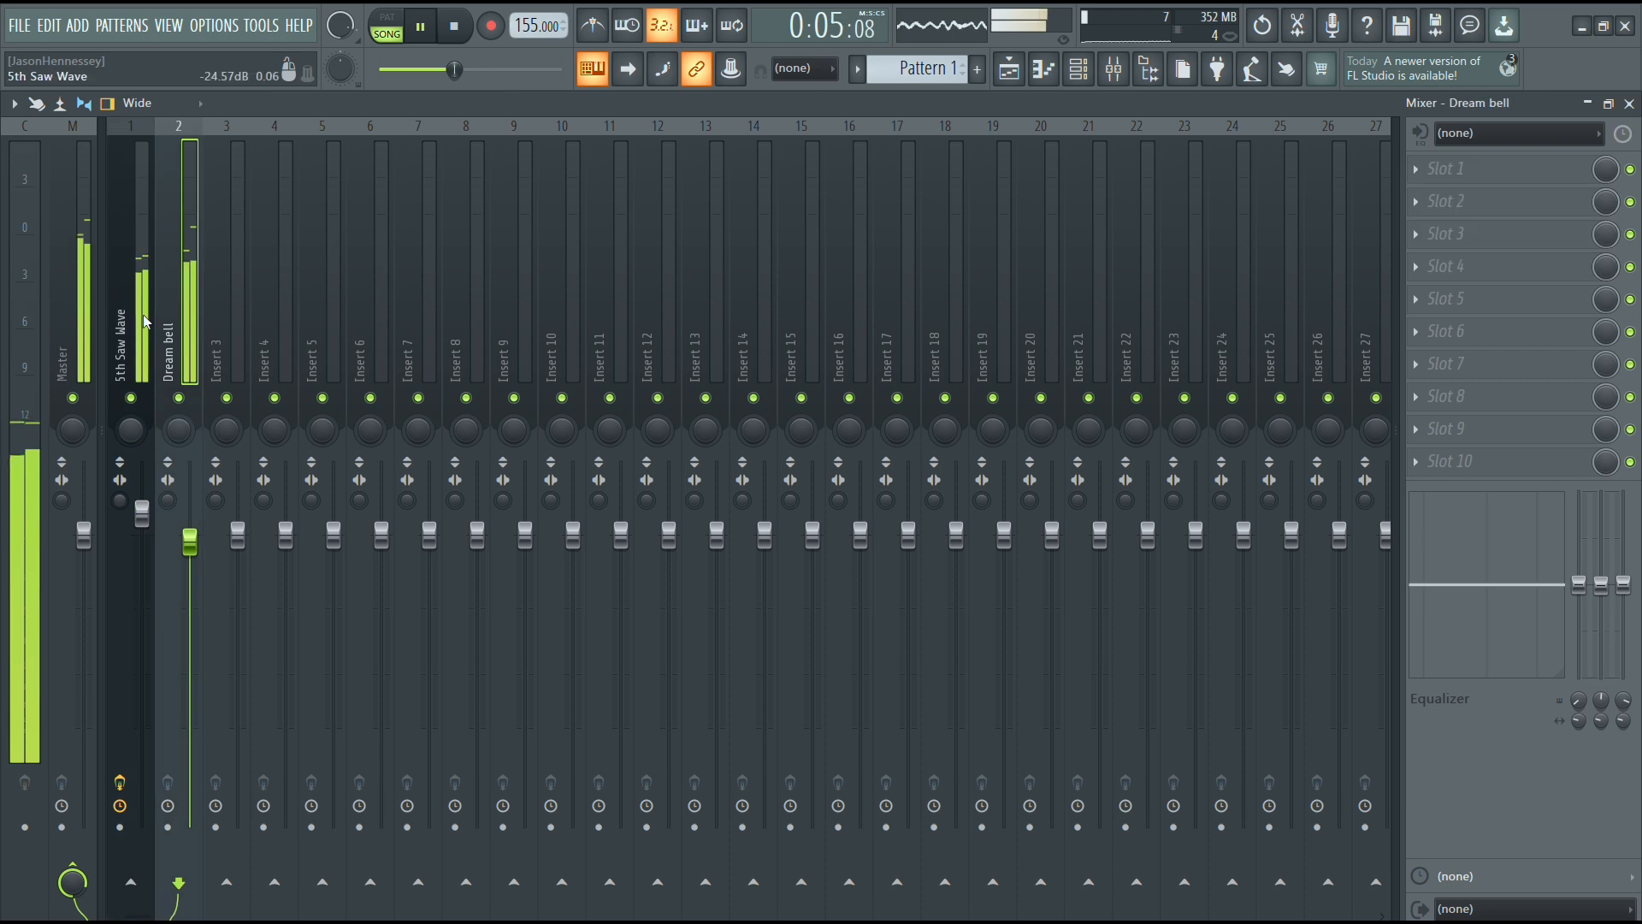
pyautogui.click(1482, 210)
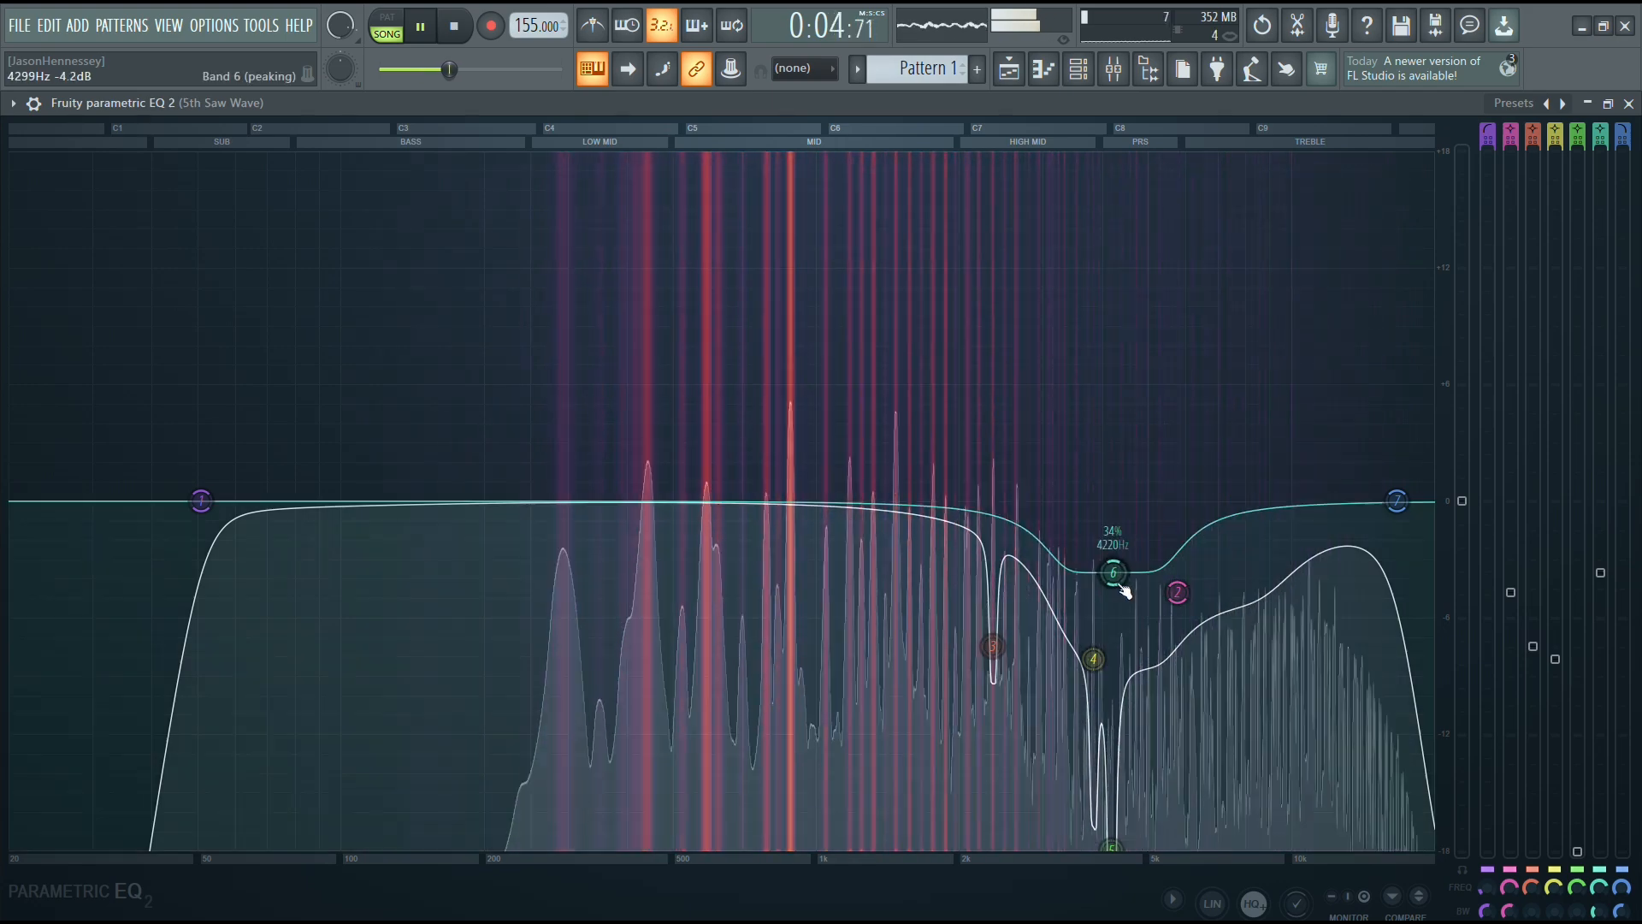
pyautogui.click(1629, 103)
pyautogui.click(1471, 208)
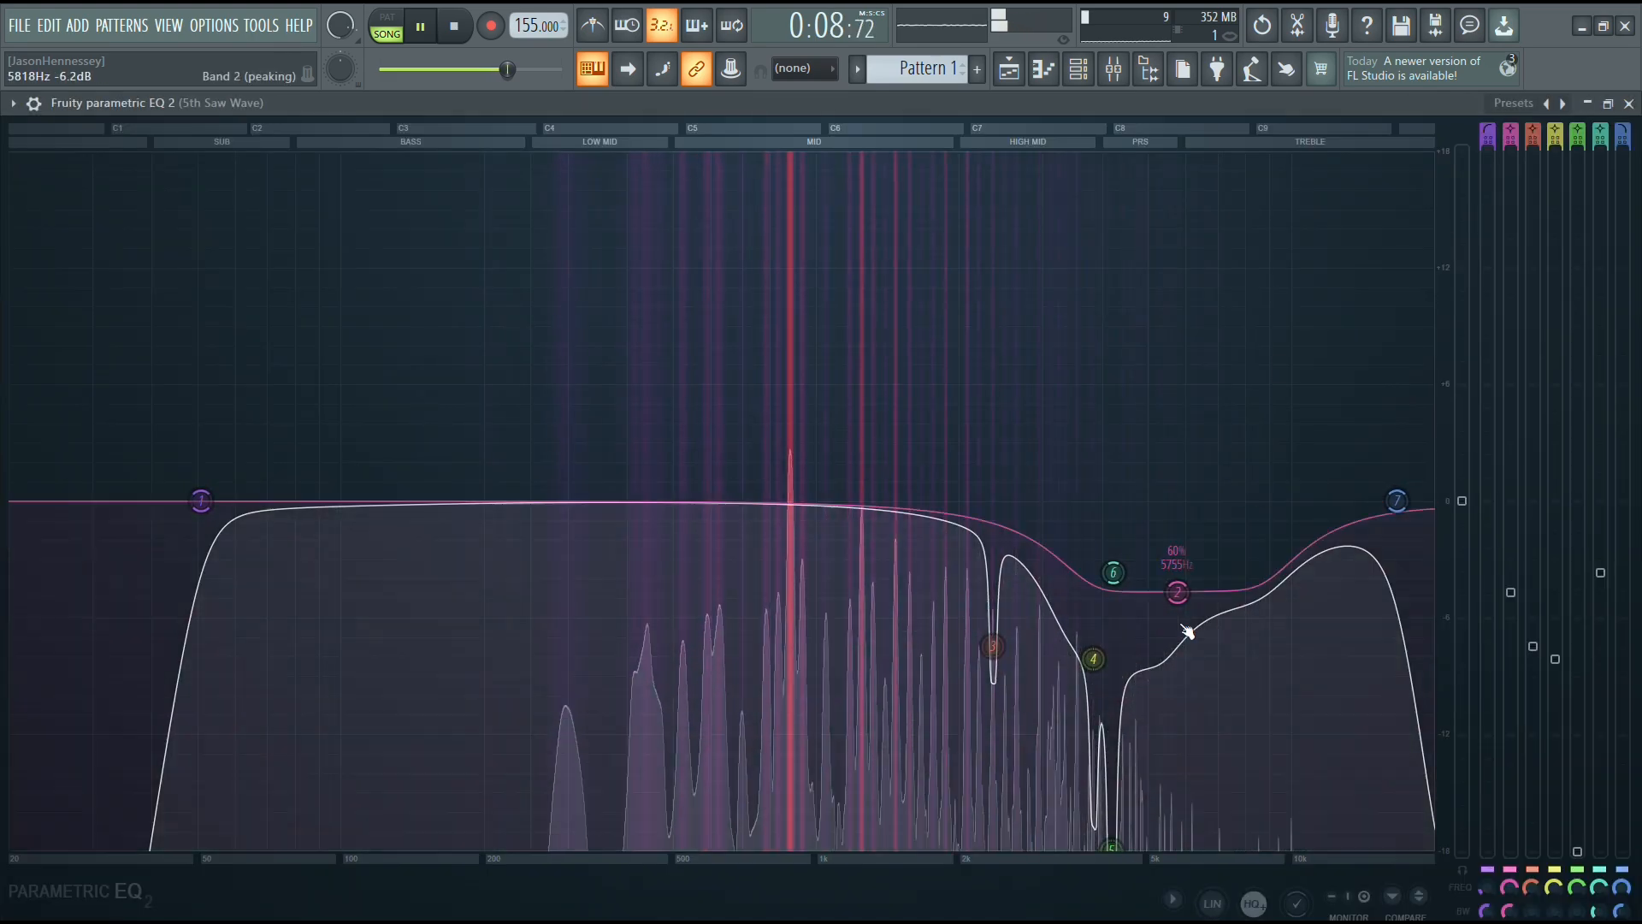
pyautogui.click(1629, 103)
pyautogui.click(1486, 265)
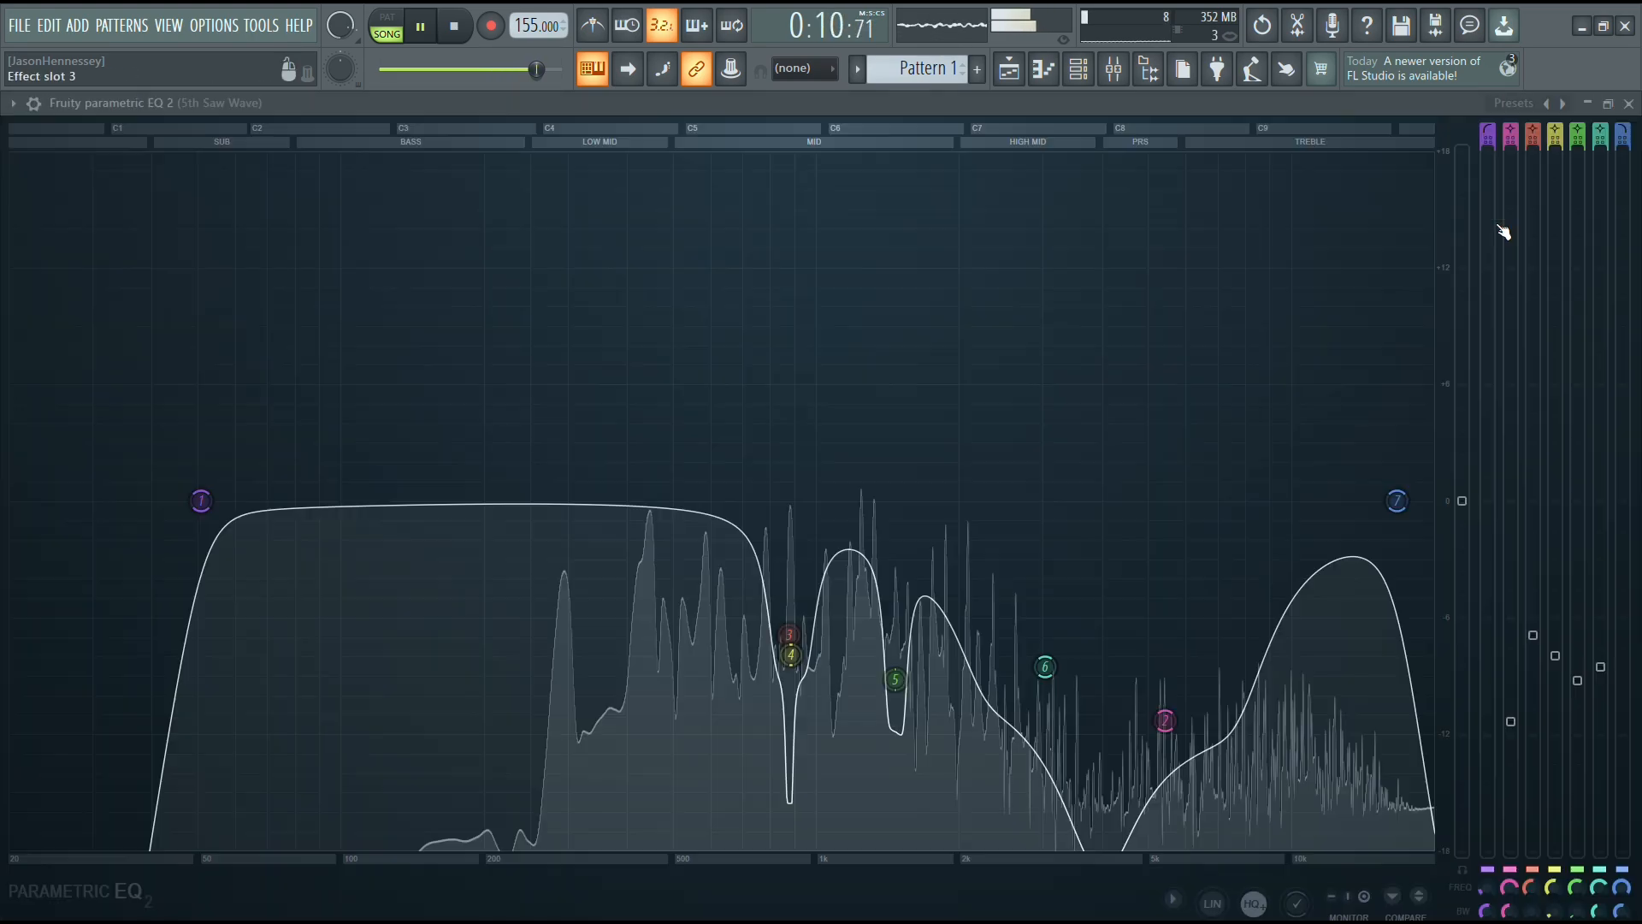
pyautogui.click(1629, 103)
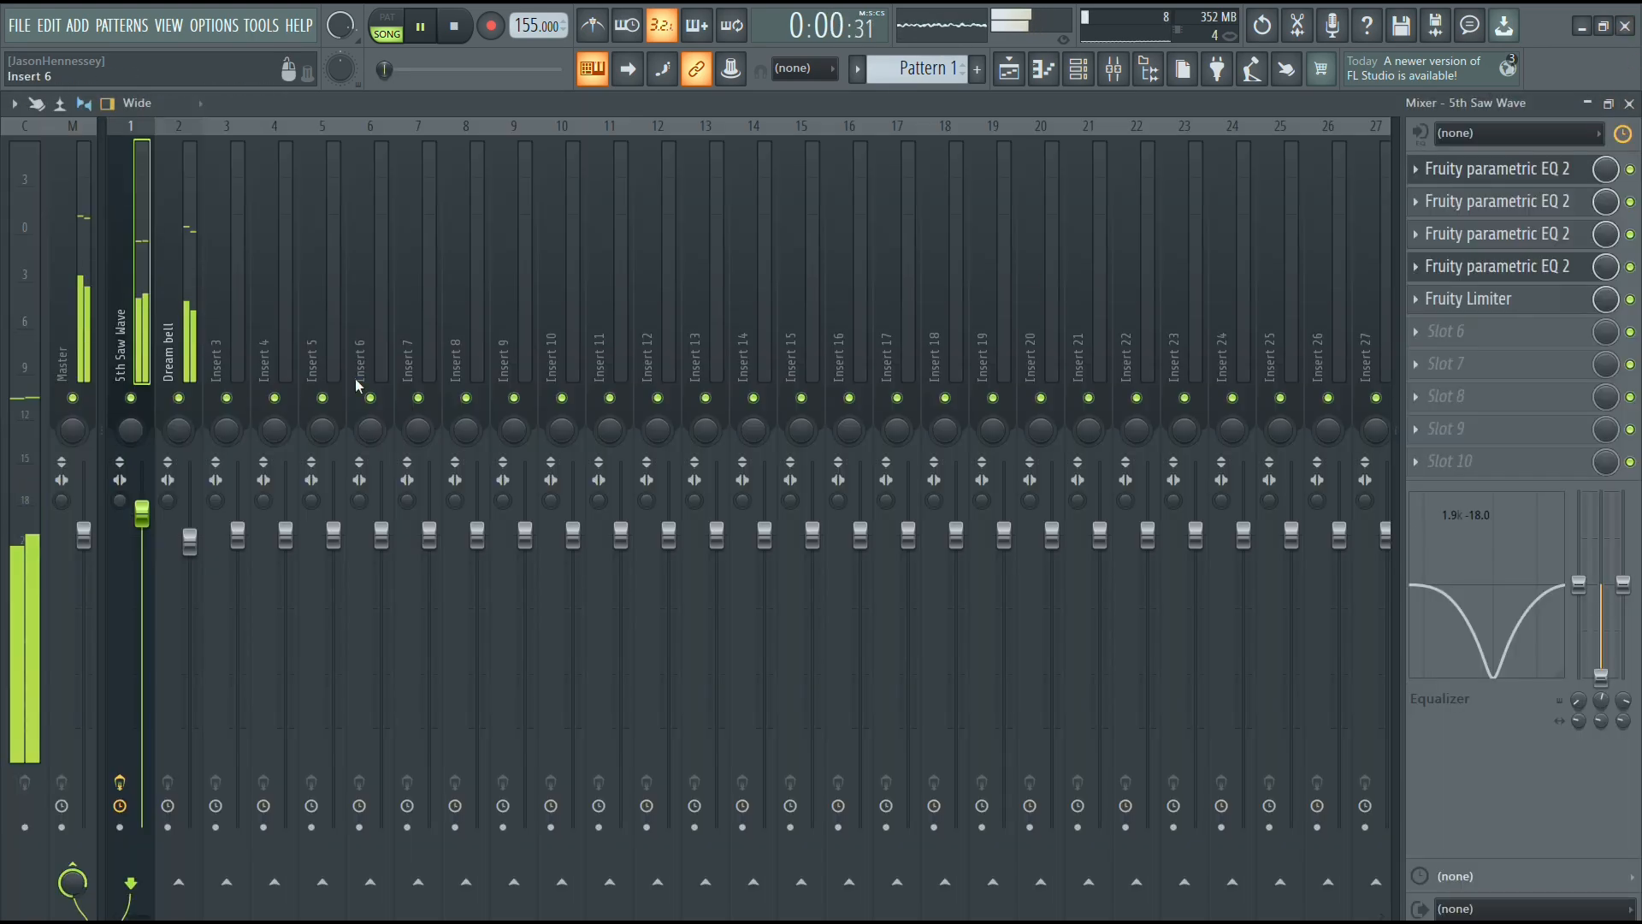
# Step: Add Fruity parametric EQ 2 to slot 1 of the Dream bell track and cut the mids slightly with band 4
pyautogui.click(186, 332)
pyautogui.click(1464, 170)
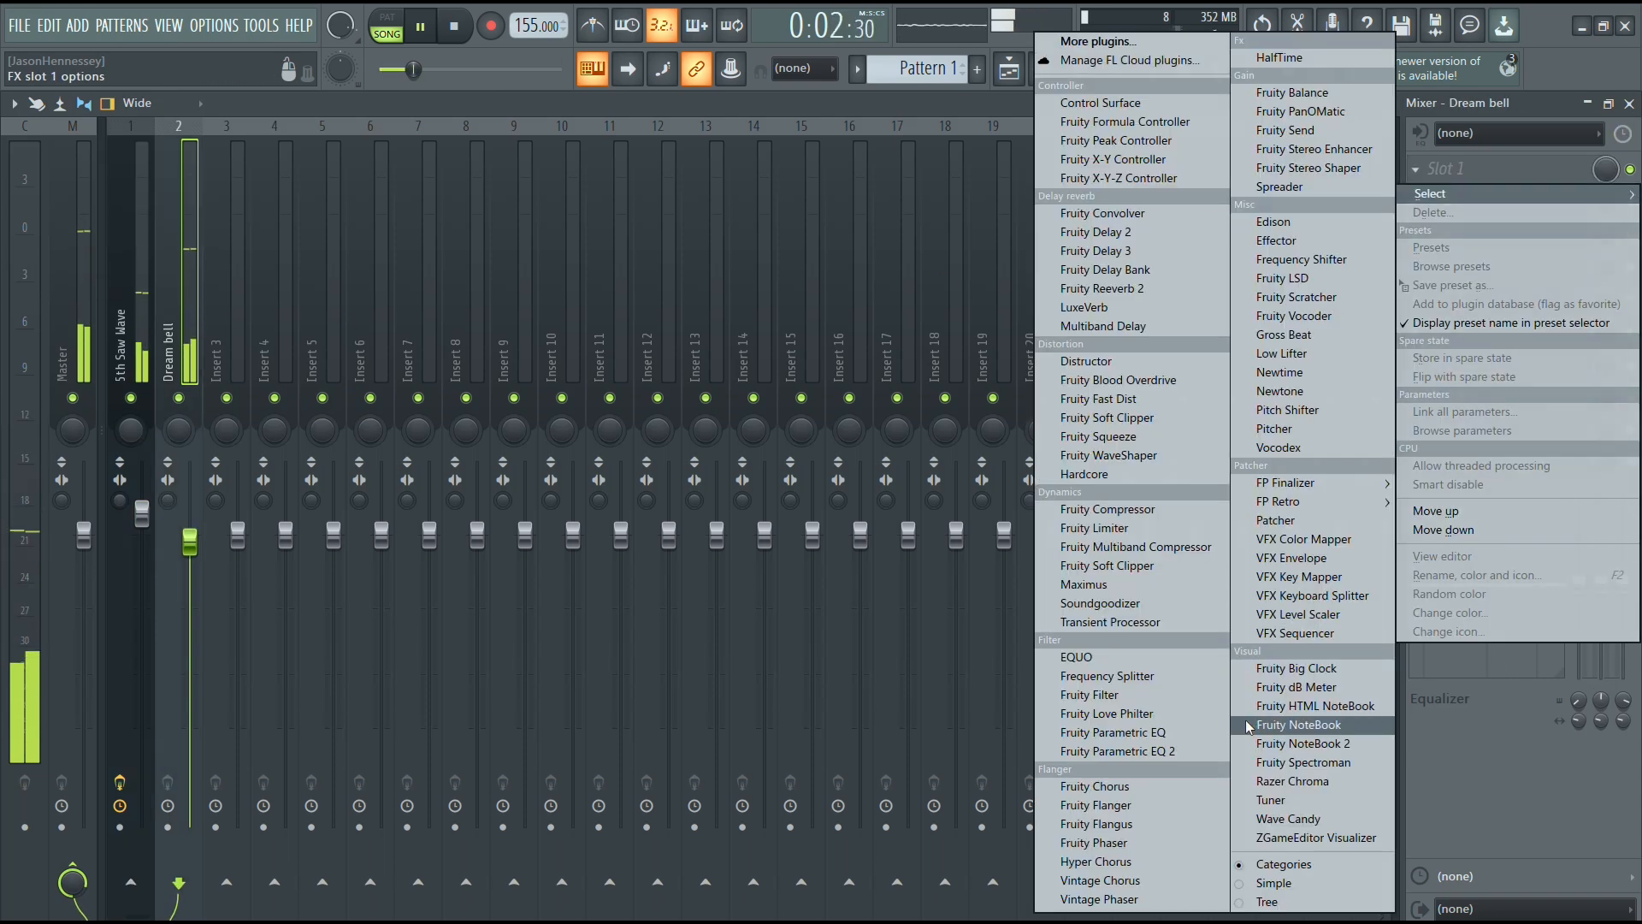
pyautogui.click(1064, 751)
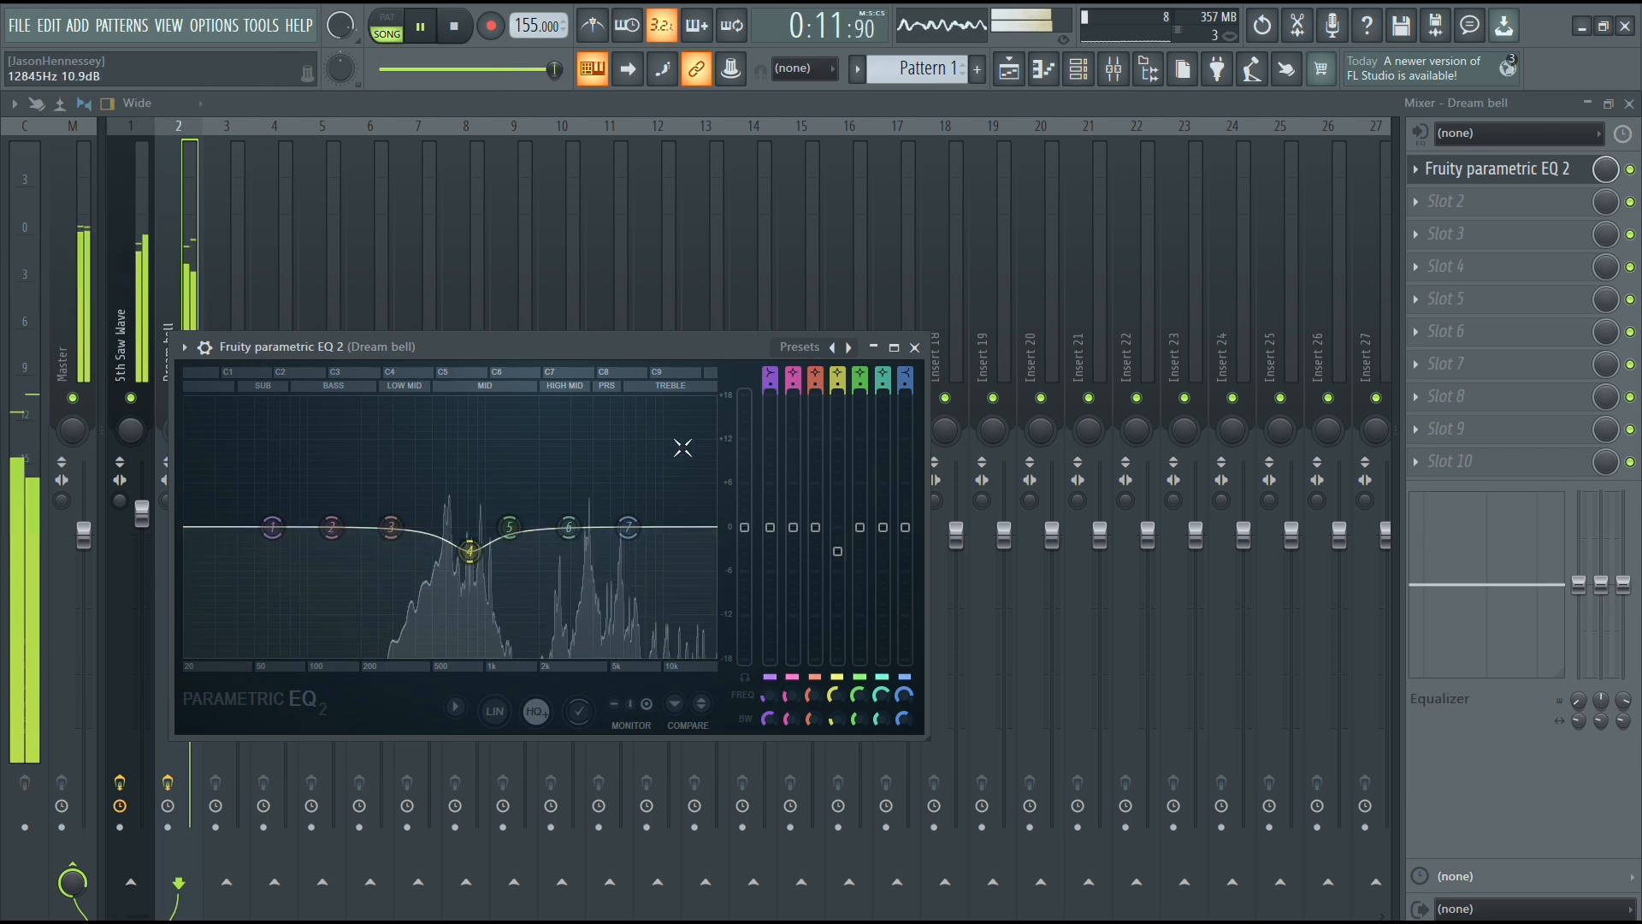
pyautogui.click(914, 346)
# Step: Route the 5th Saw Wave and Dream bell mixer tracks to Insert 3 only
pyautogui.click(143, 346)
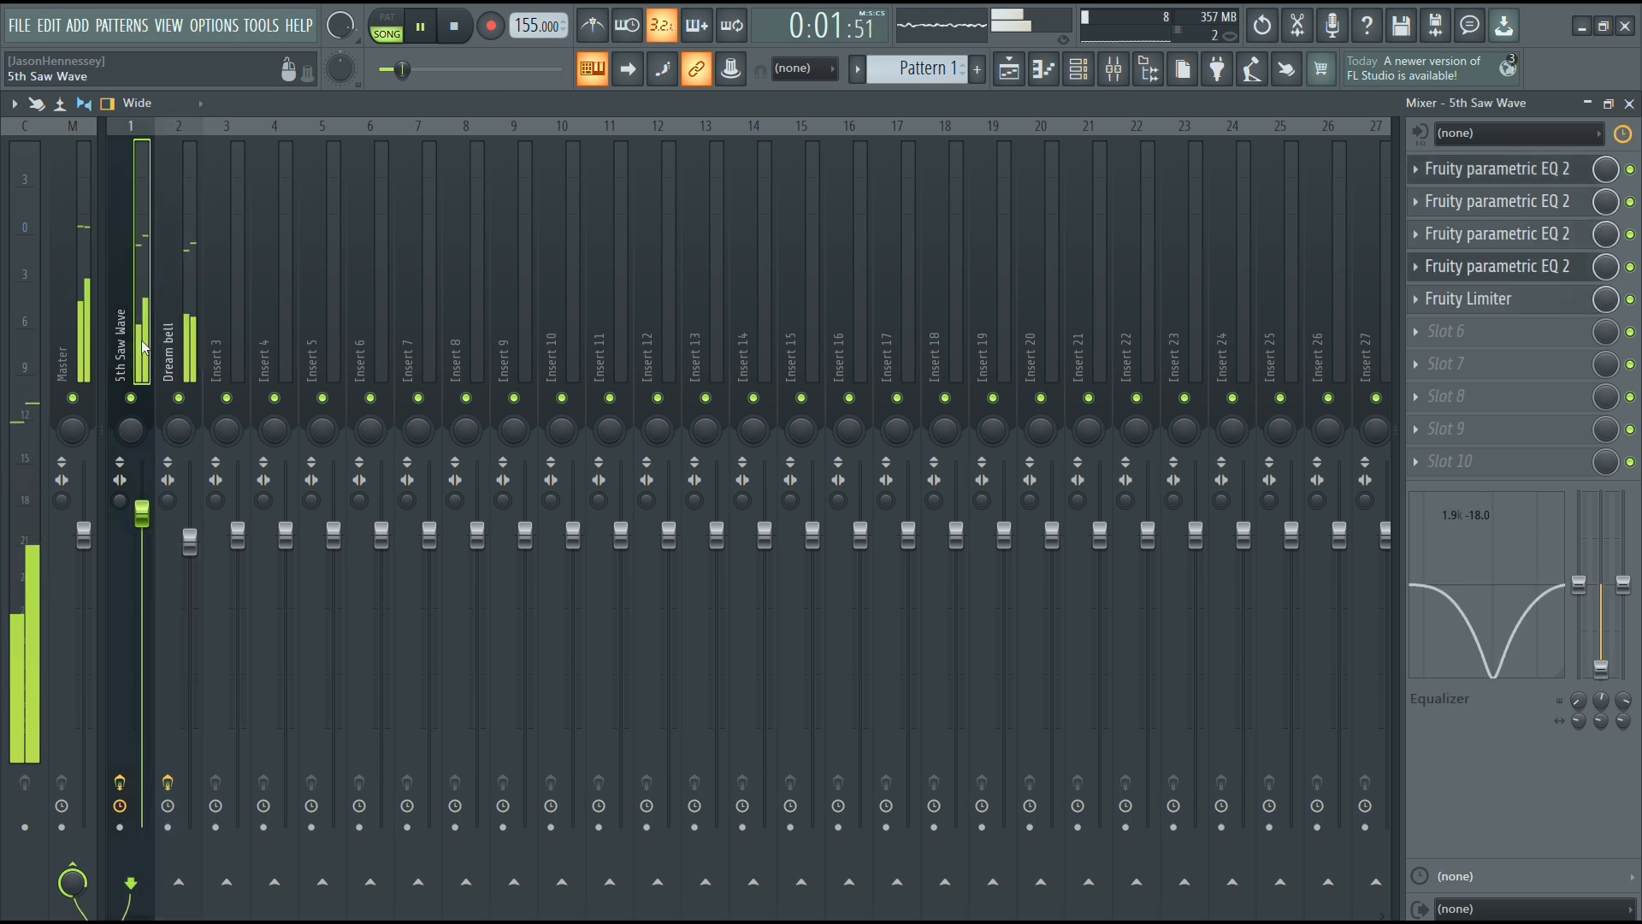
pyautogui.rightClick(233, 889)
pyautogui.click(282, 870)
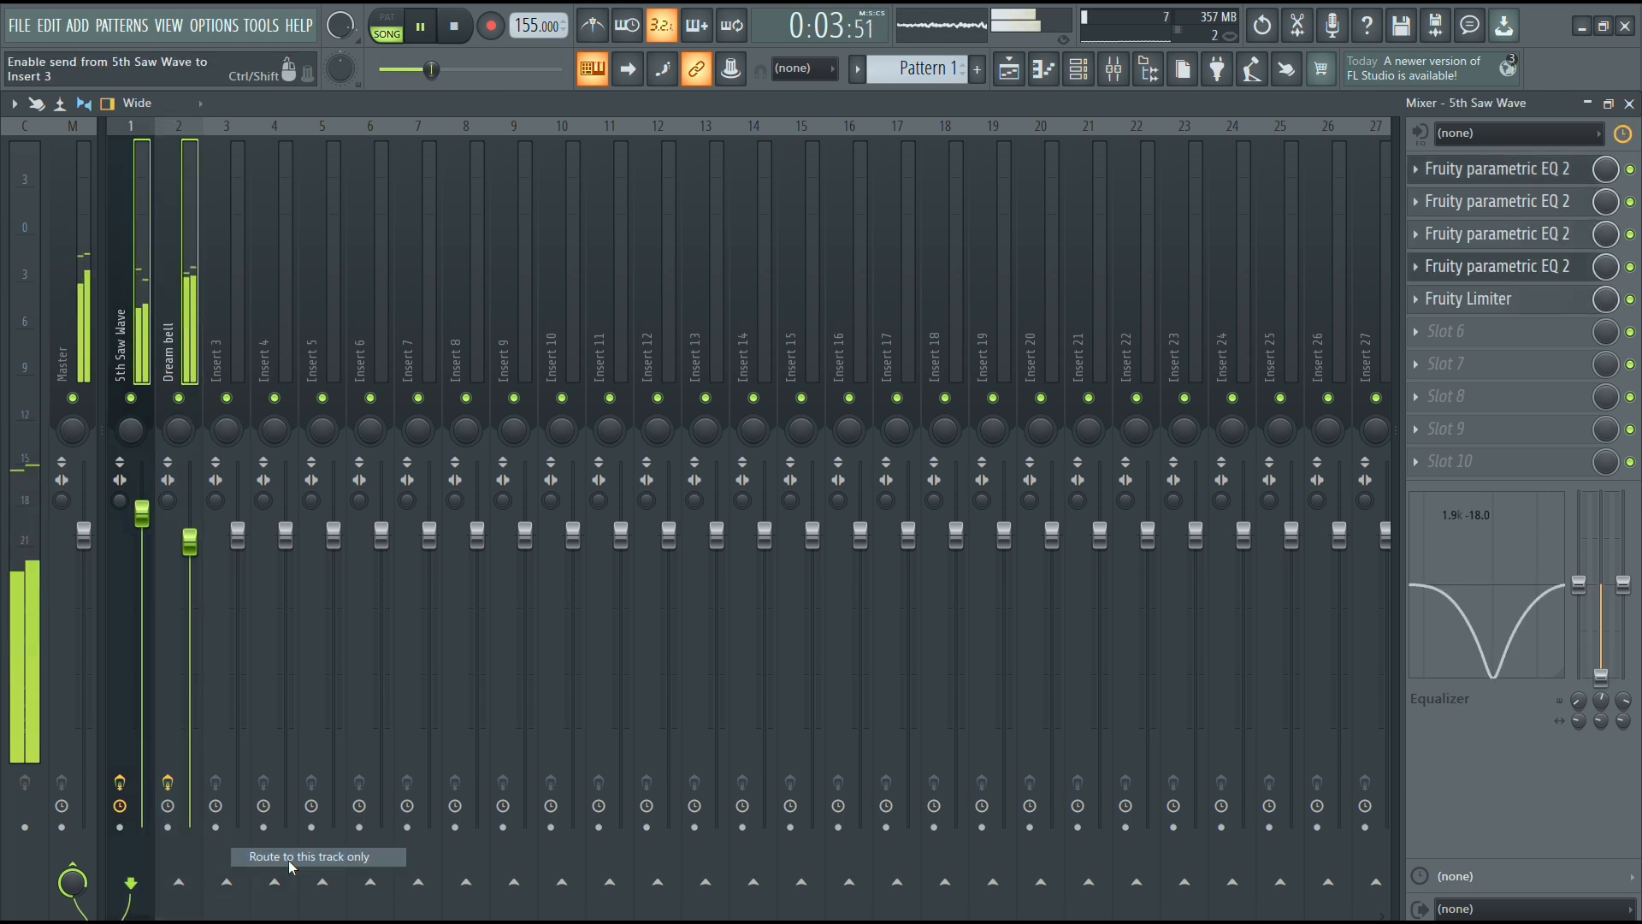
# Step: Rename the Insert 3 mixer track as M1 and give it a light turquoise colour
pyautogui.rightClick(239, 342)
pyautogui.moveTo(299, 262)
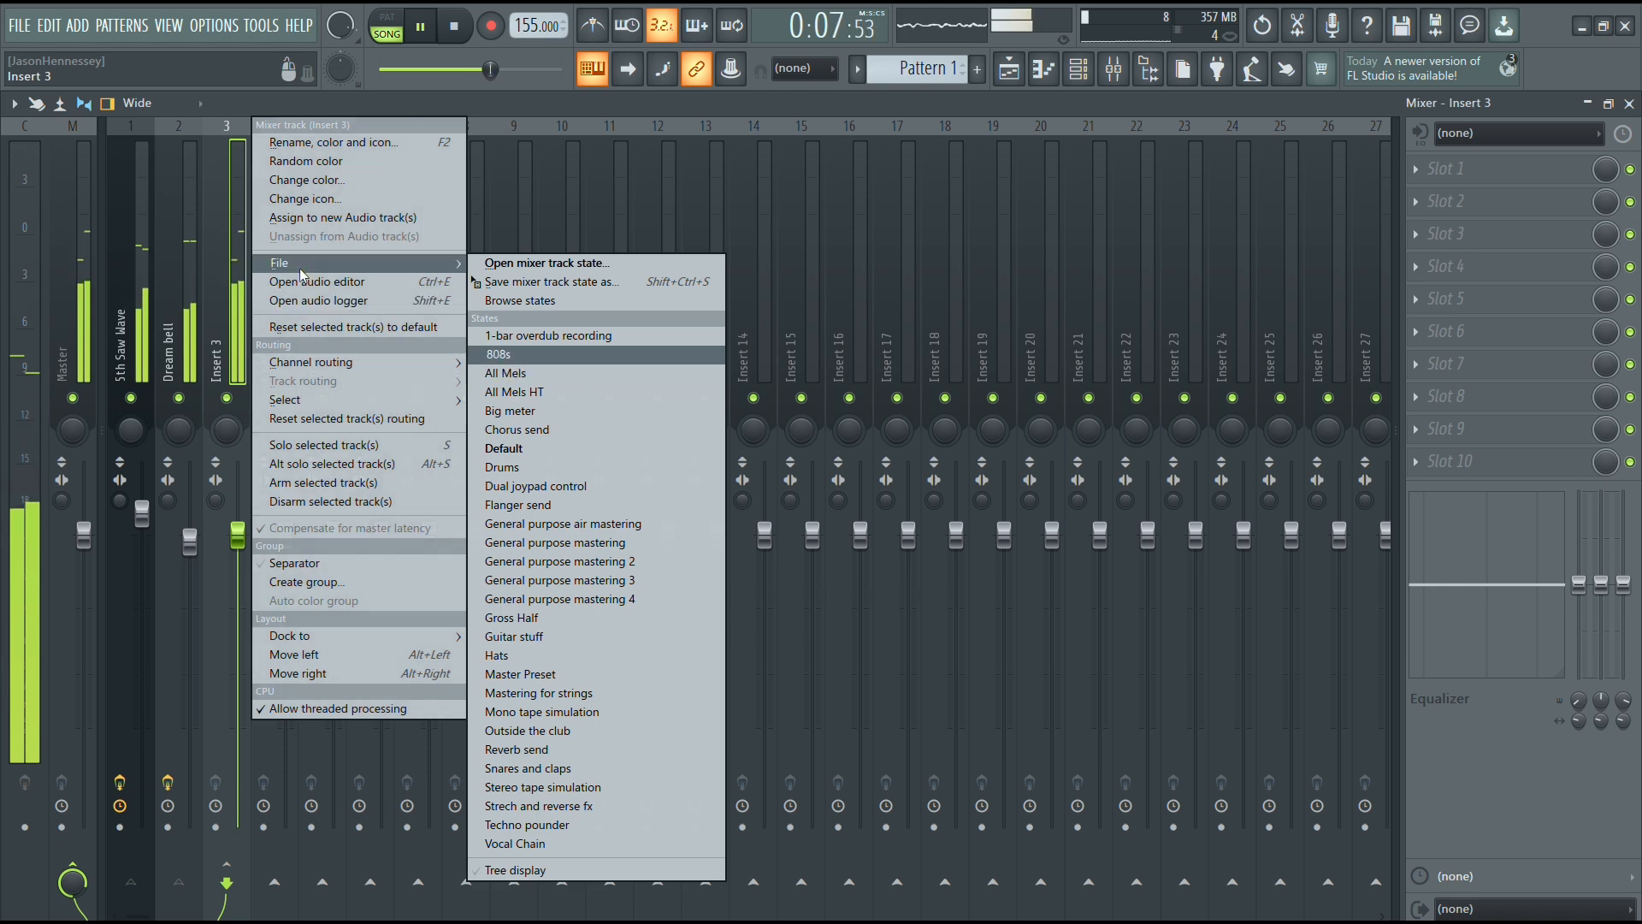
pyautogui.click(333, 142)
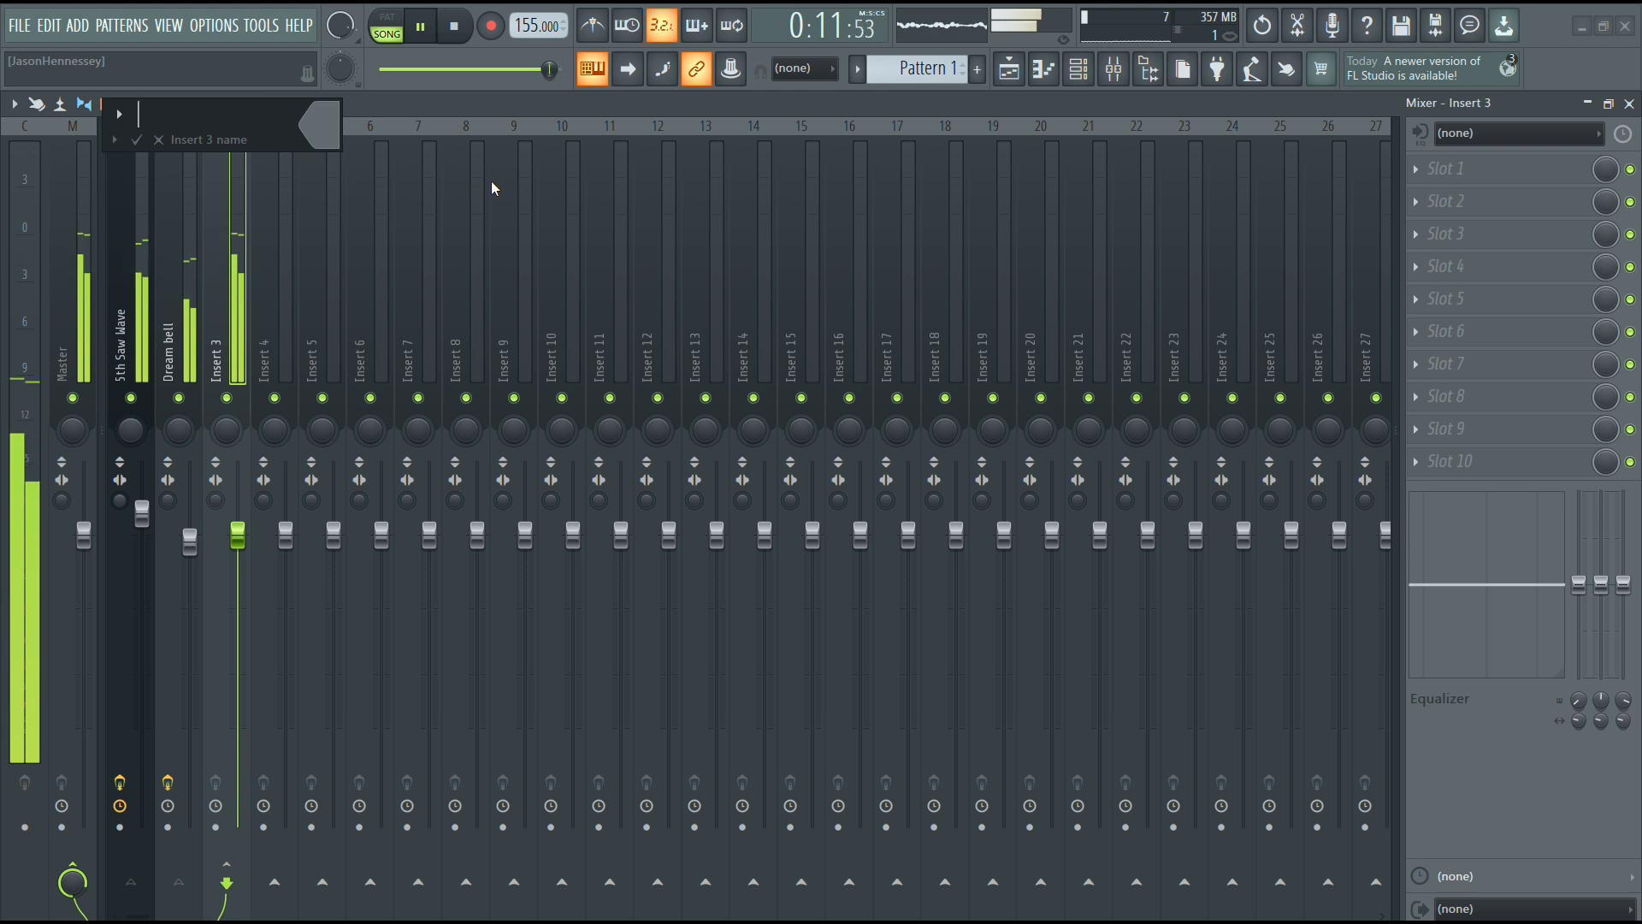
pyautogui.write('M11')
pyautogui.press('BackSpace')
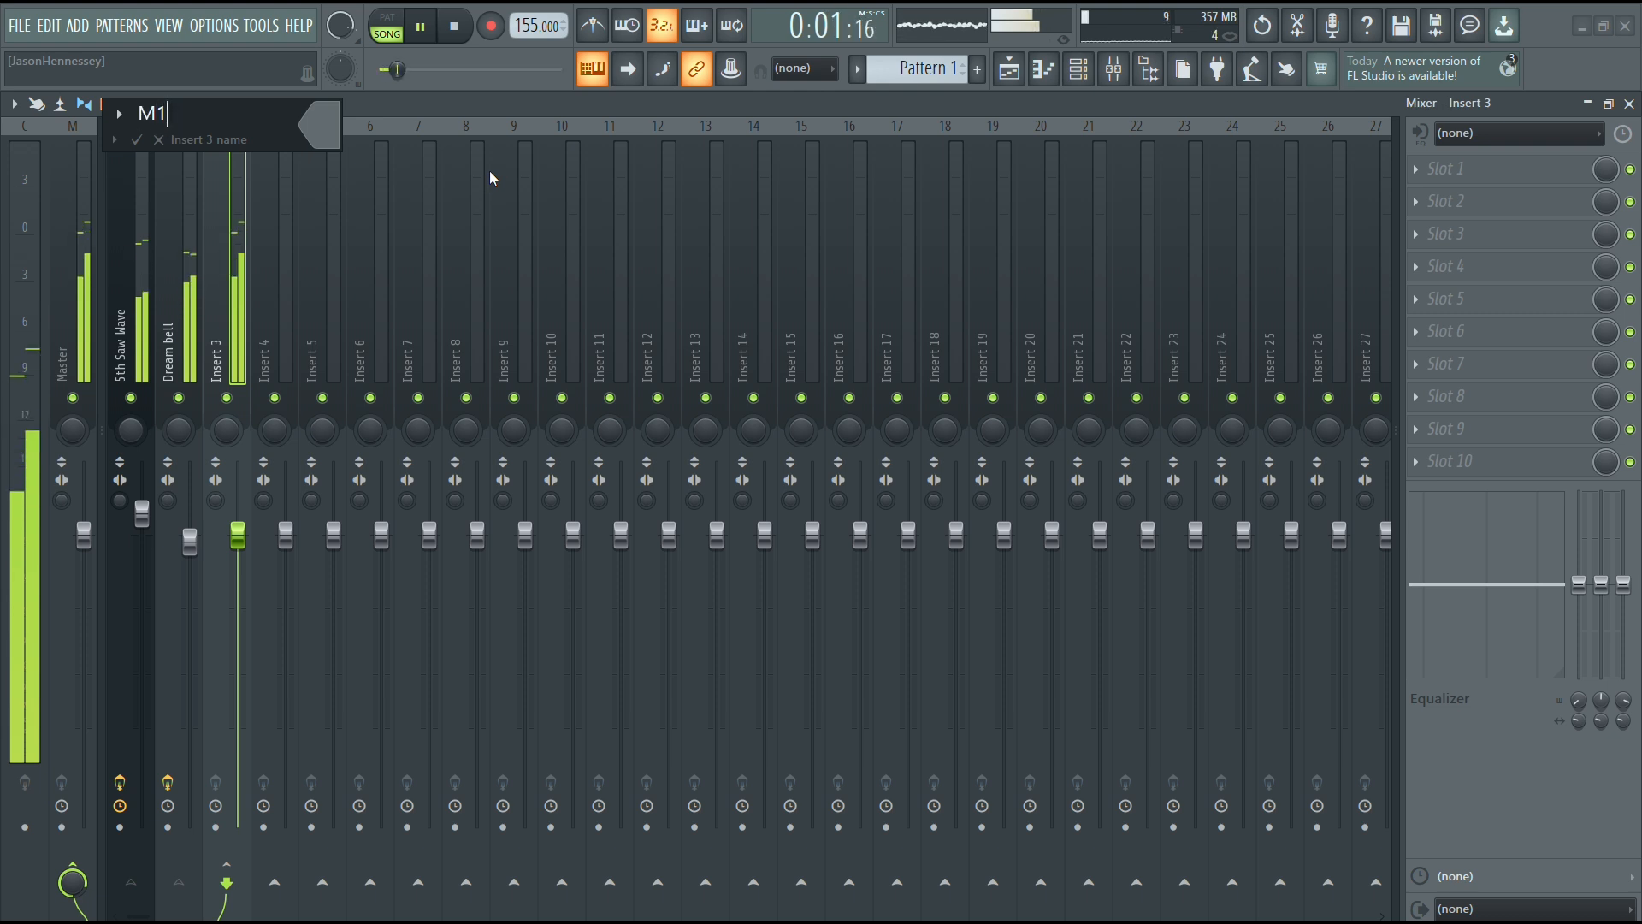
pyautogui.click(336, 141)
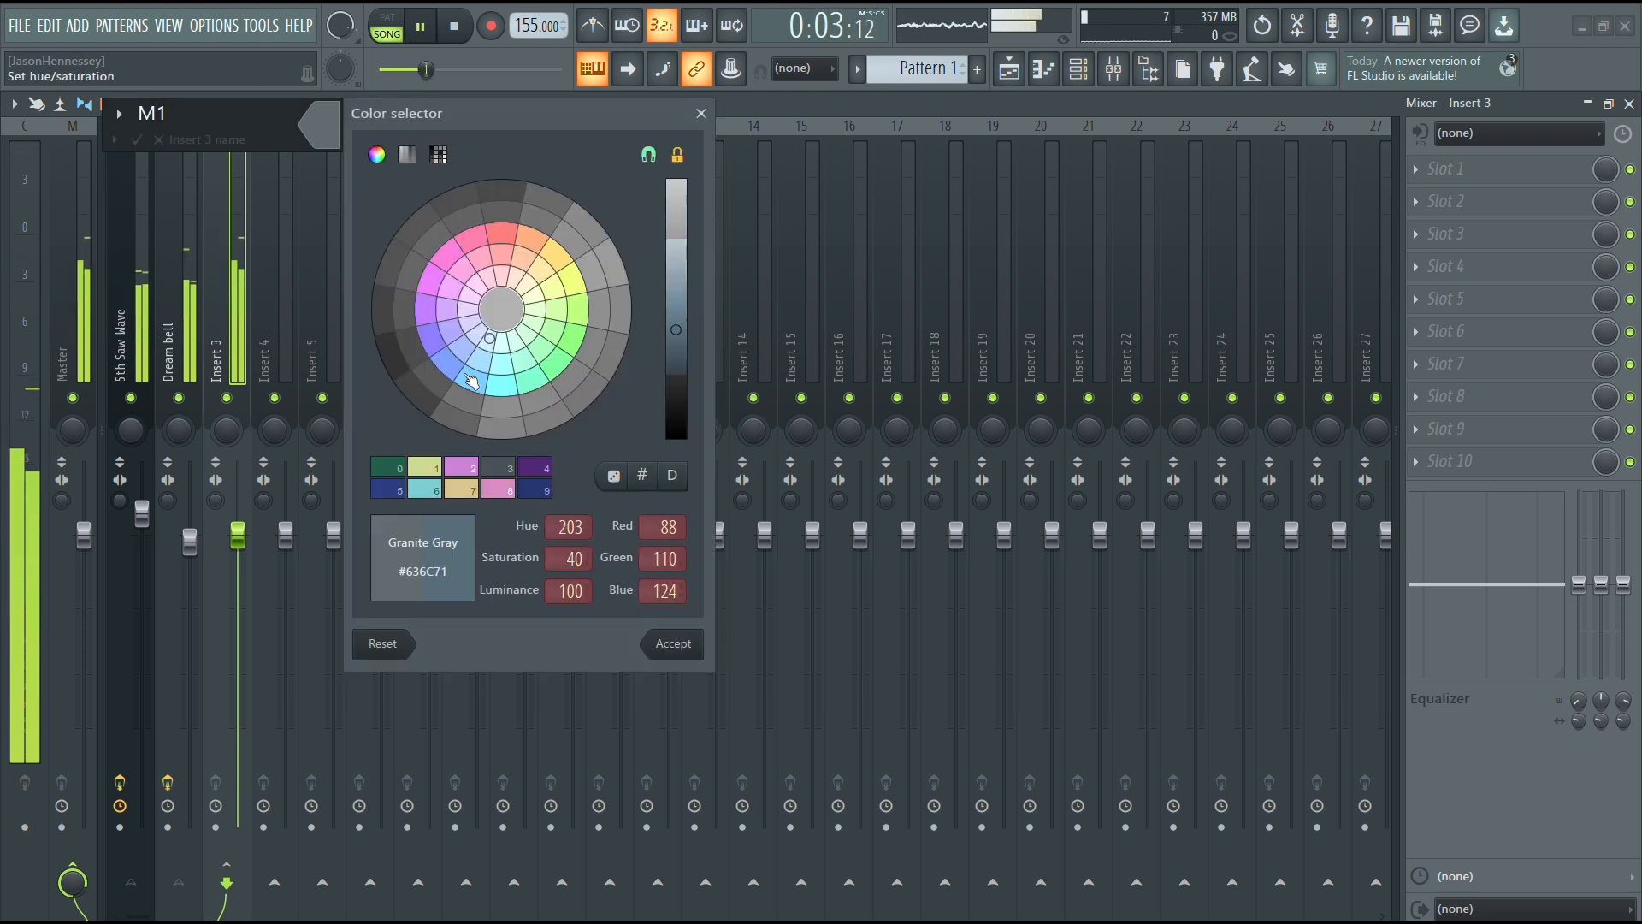
pyautogui.click(500, 383)
pyautogui.click(676, 280)
pyautogui.press('Return')
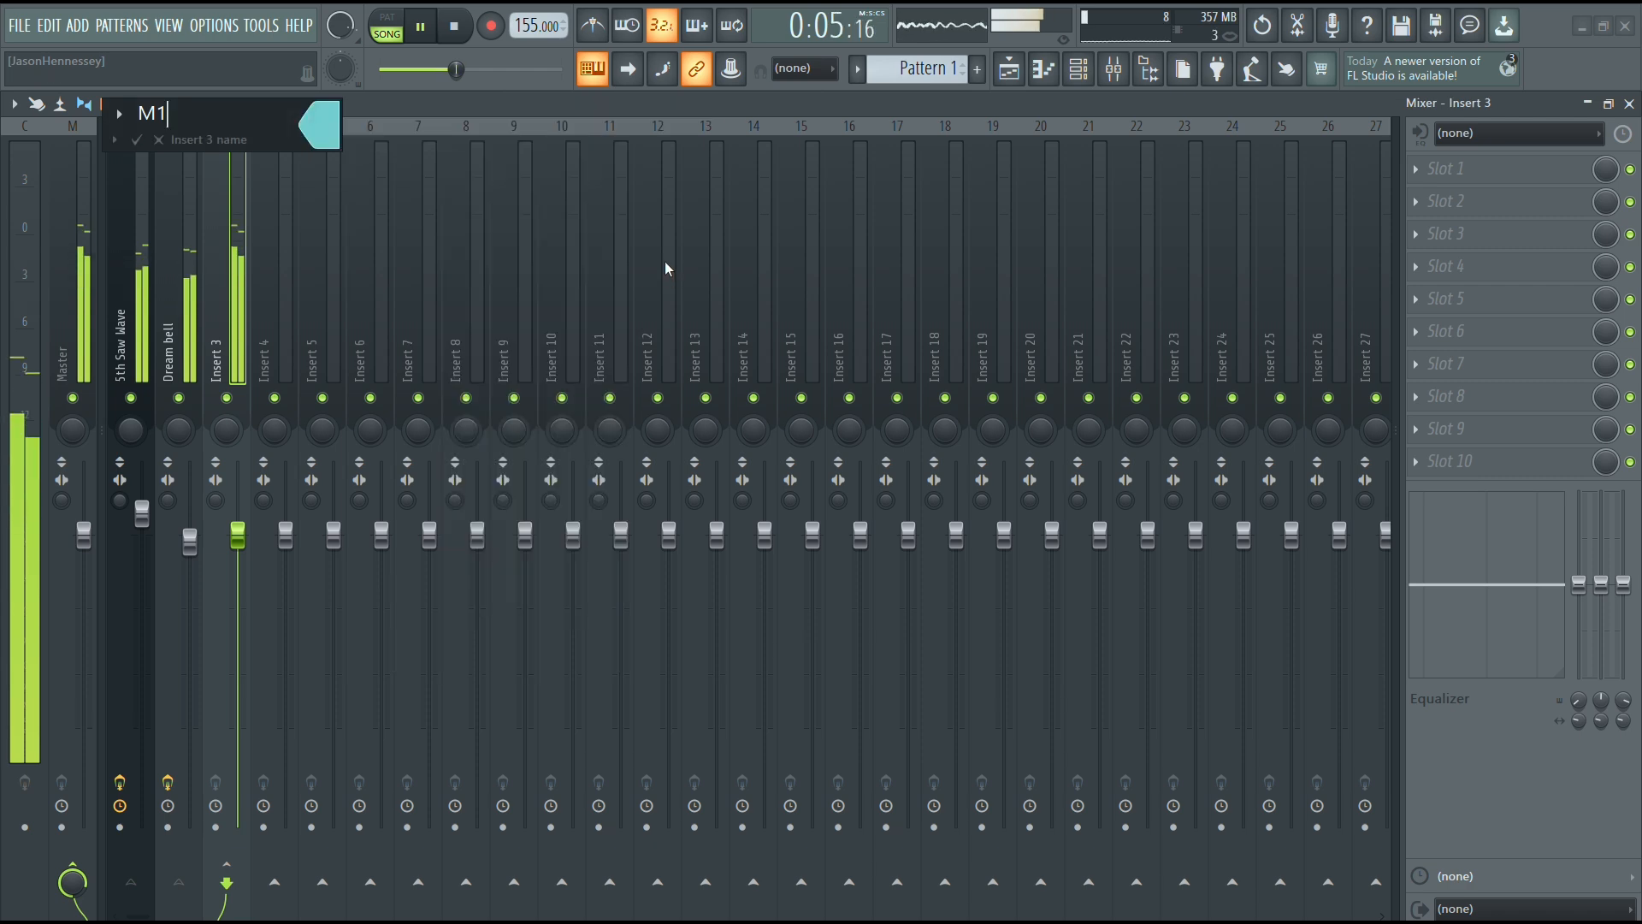
pyautogui.press('Return')
# Step: Add Fruity Flangus to slot 1 of the M1 mixer track
pyautogui.click(1454, 168)
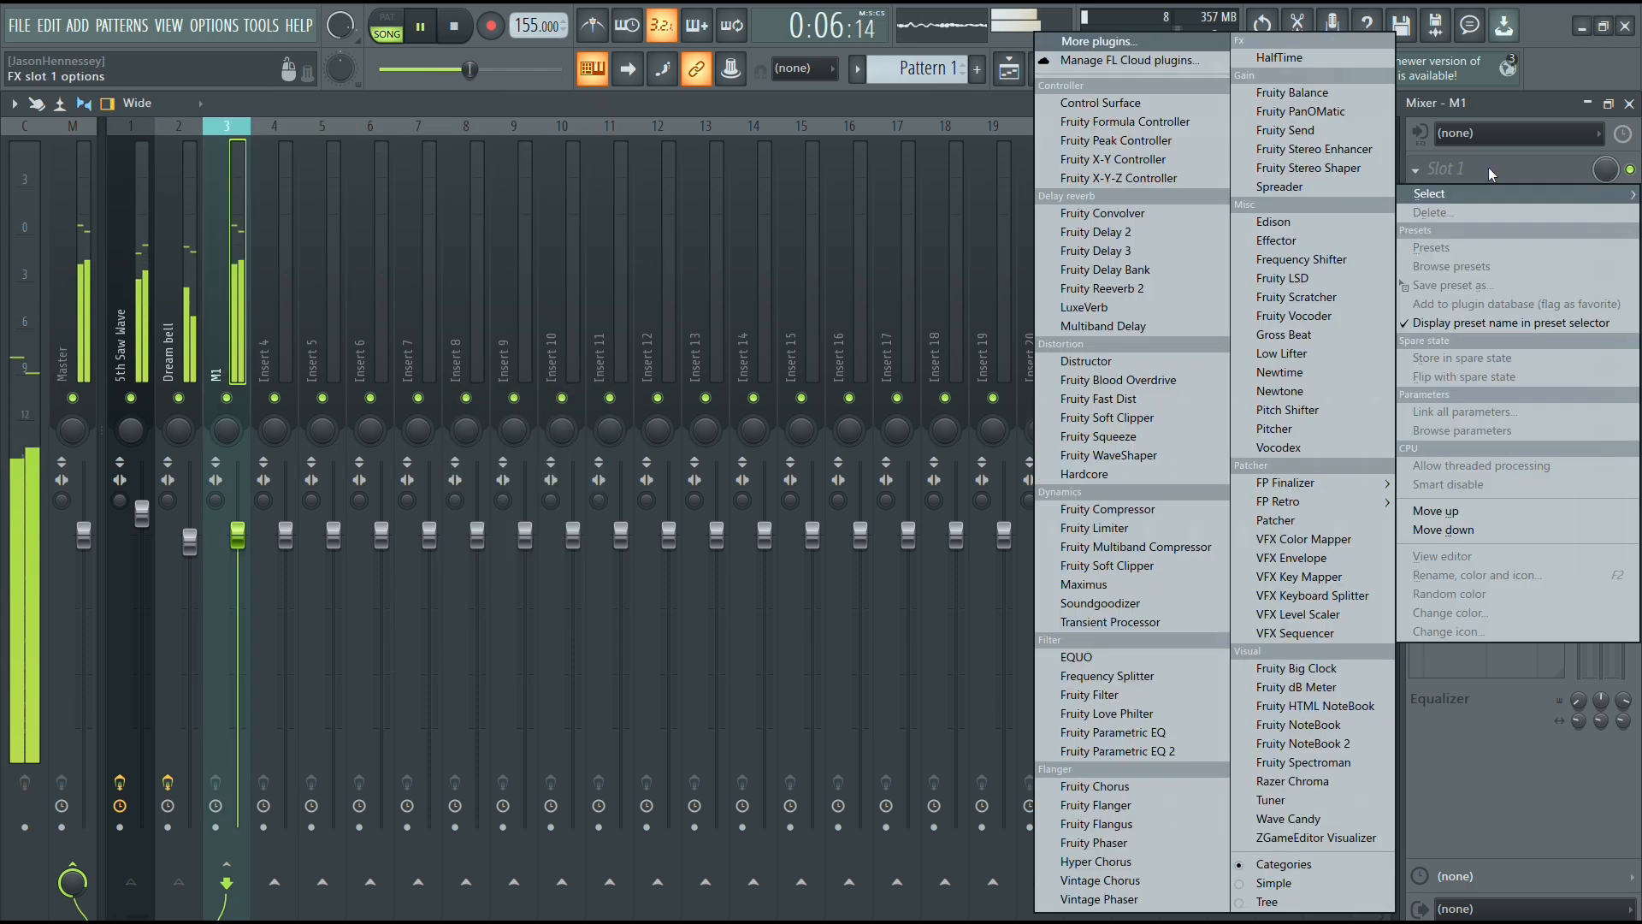
pyautogui.click(1099, 823)
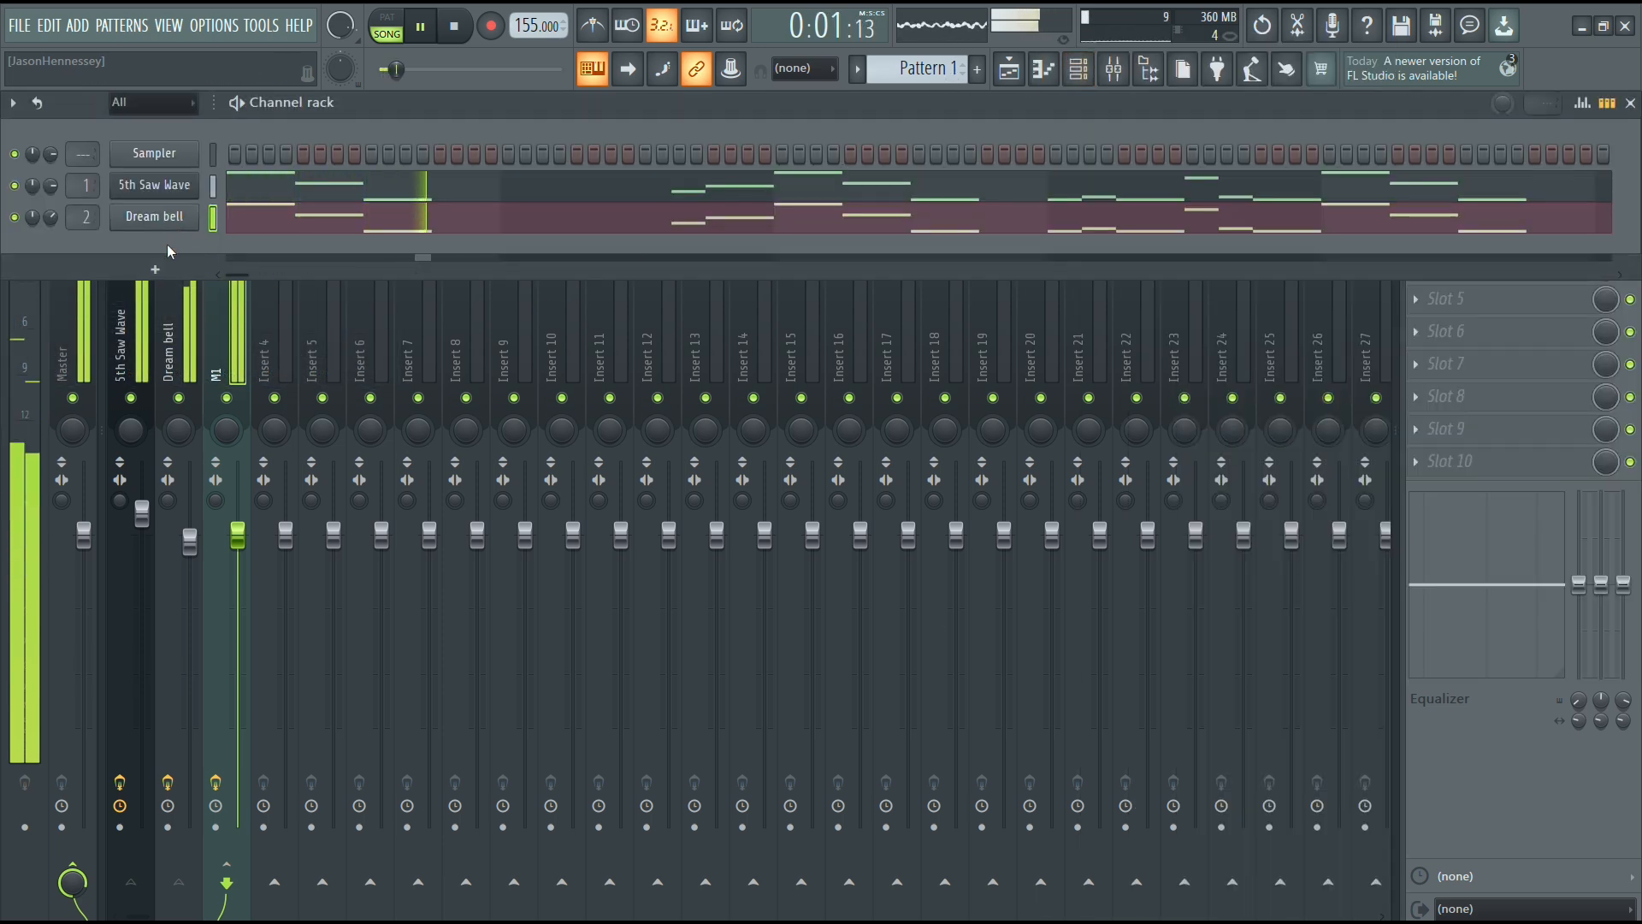
# Step: Open the Dream bell instrument's options and look at its reverb effect settings
pyautogui.click(153, 216)
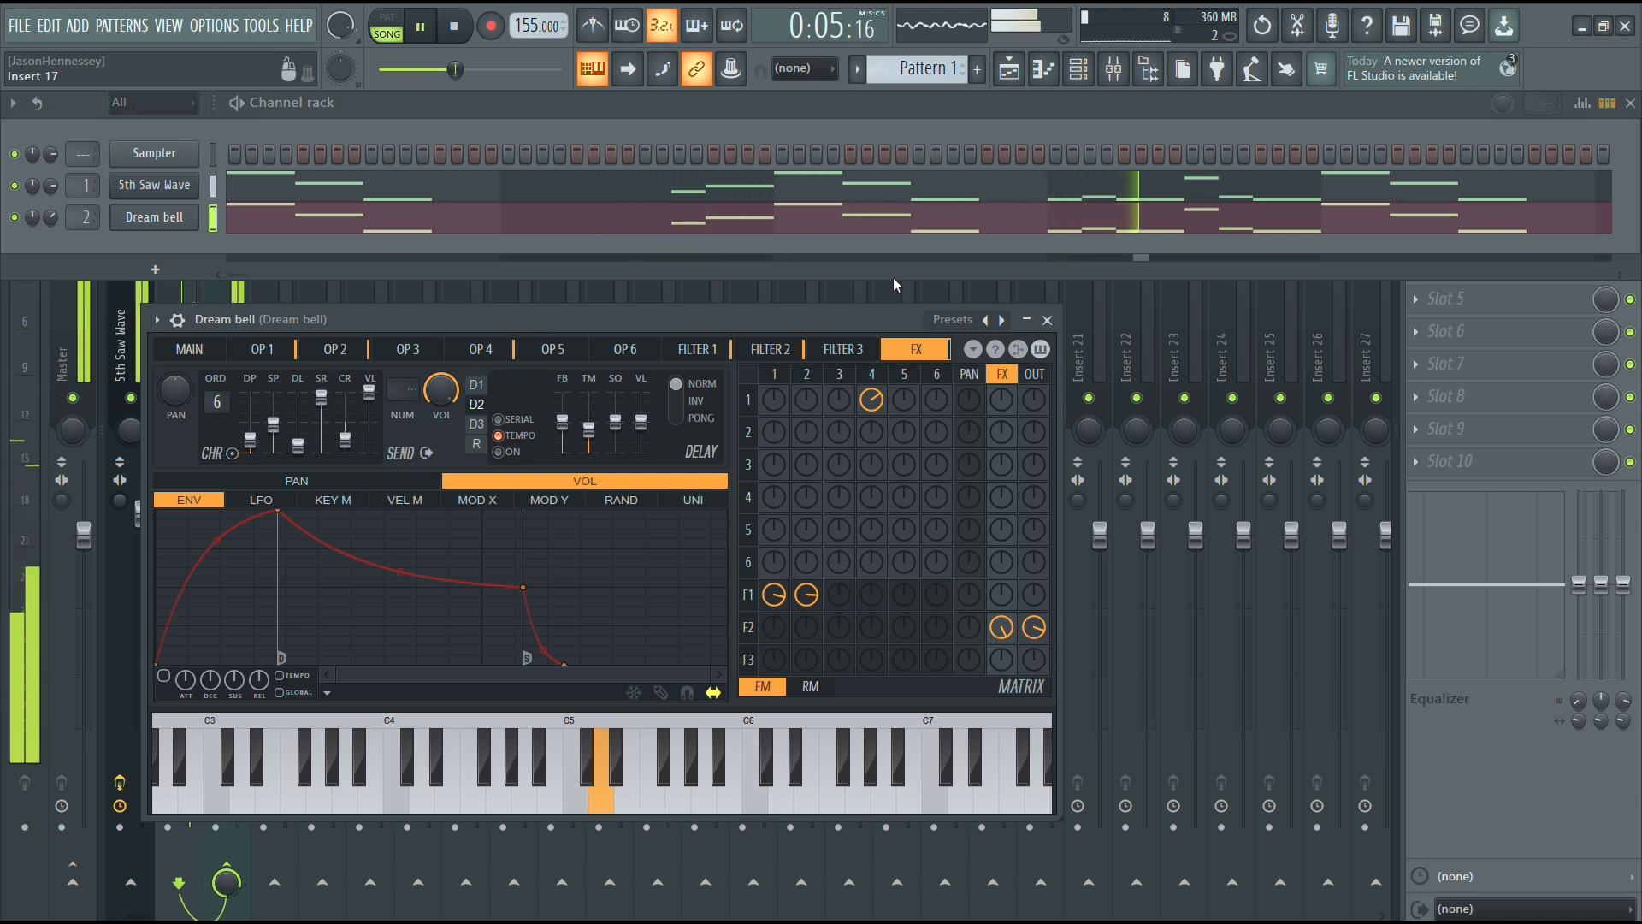
pyautogui.click(973, 350)
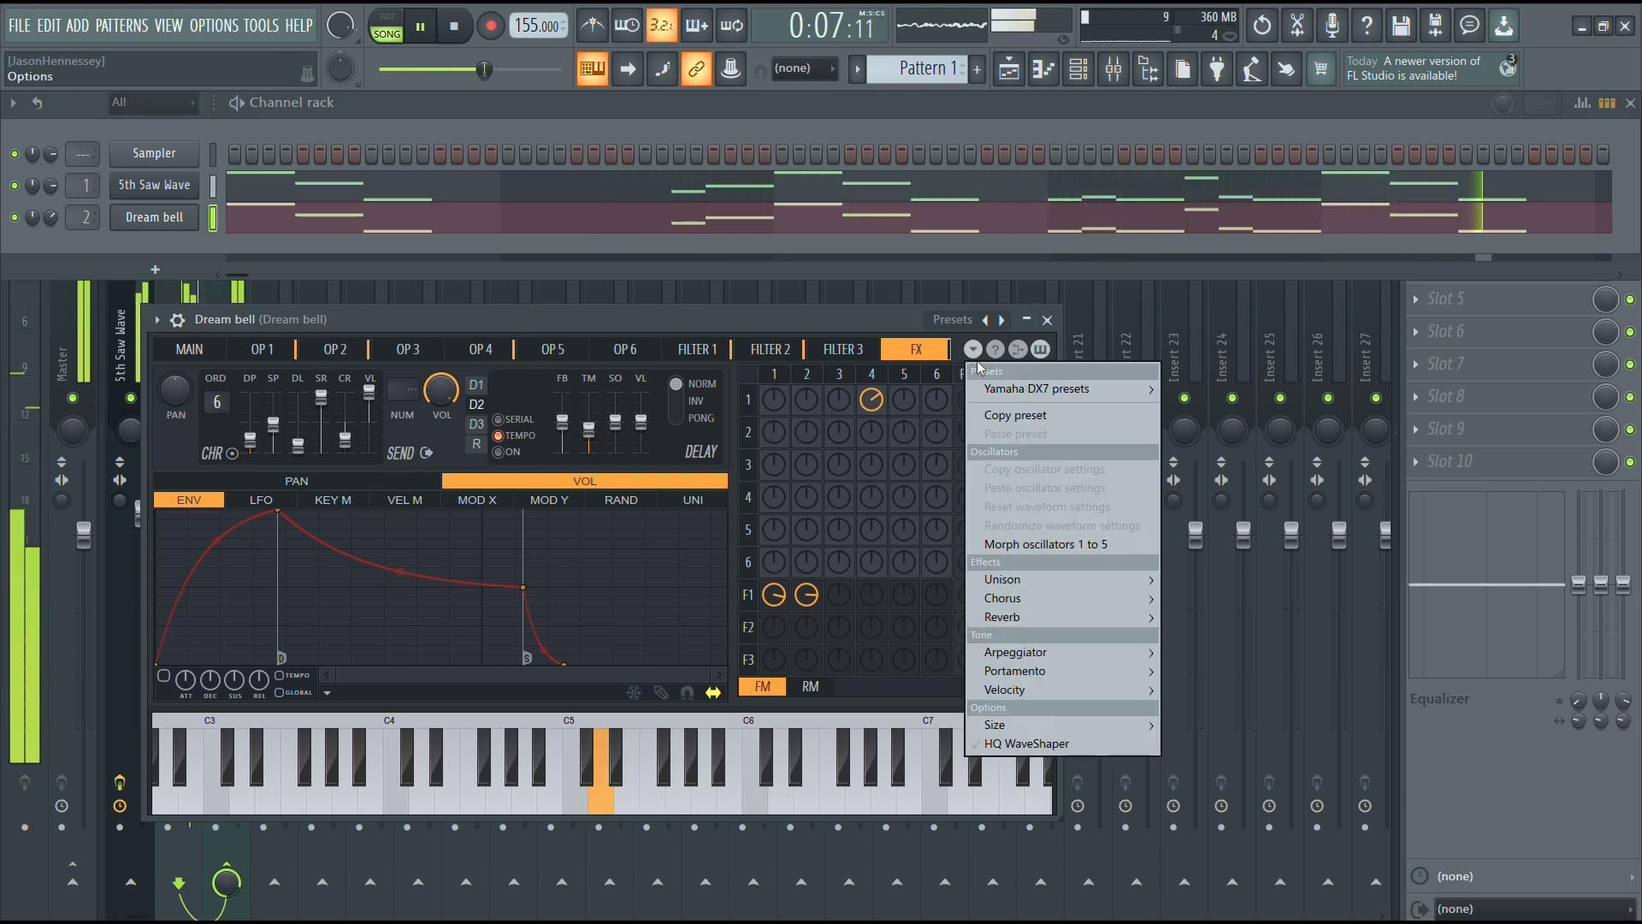
pyautogui.moveTo(1016, 619)
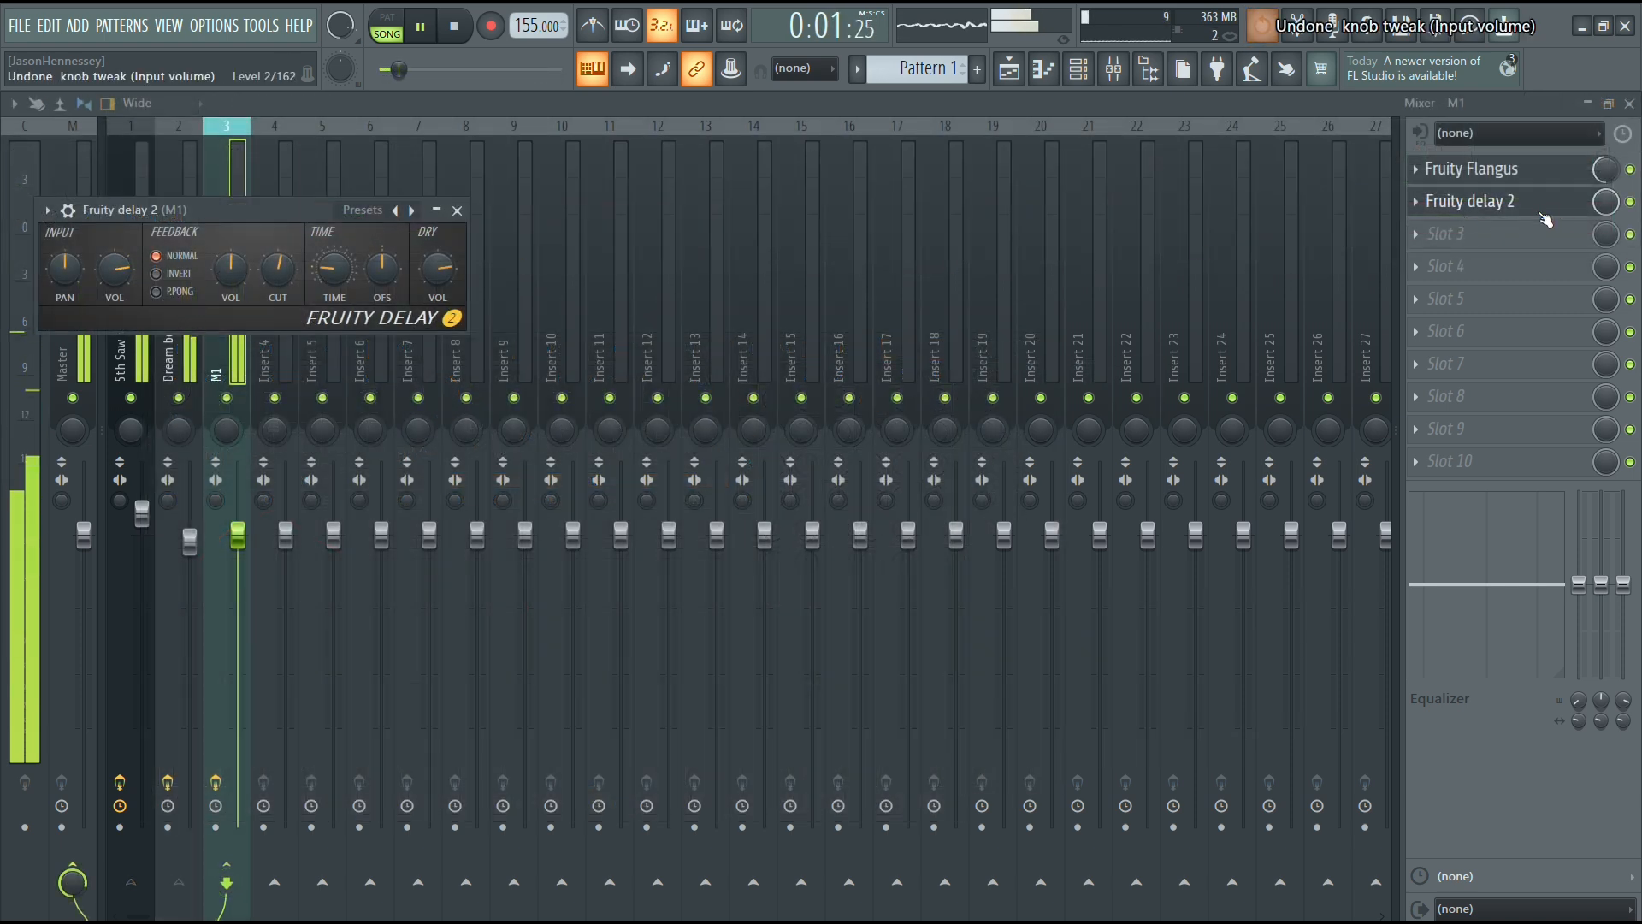
# Step: Undo the Fruity delay 2 insertion in slot 2 of M1 and insert Fruity Chorus there with the Default preset
pyautogui.hotkey('ctrl', 'z')
pyautogui.click(1463, 210)
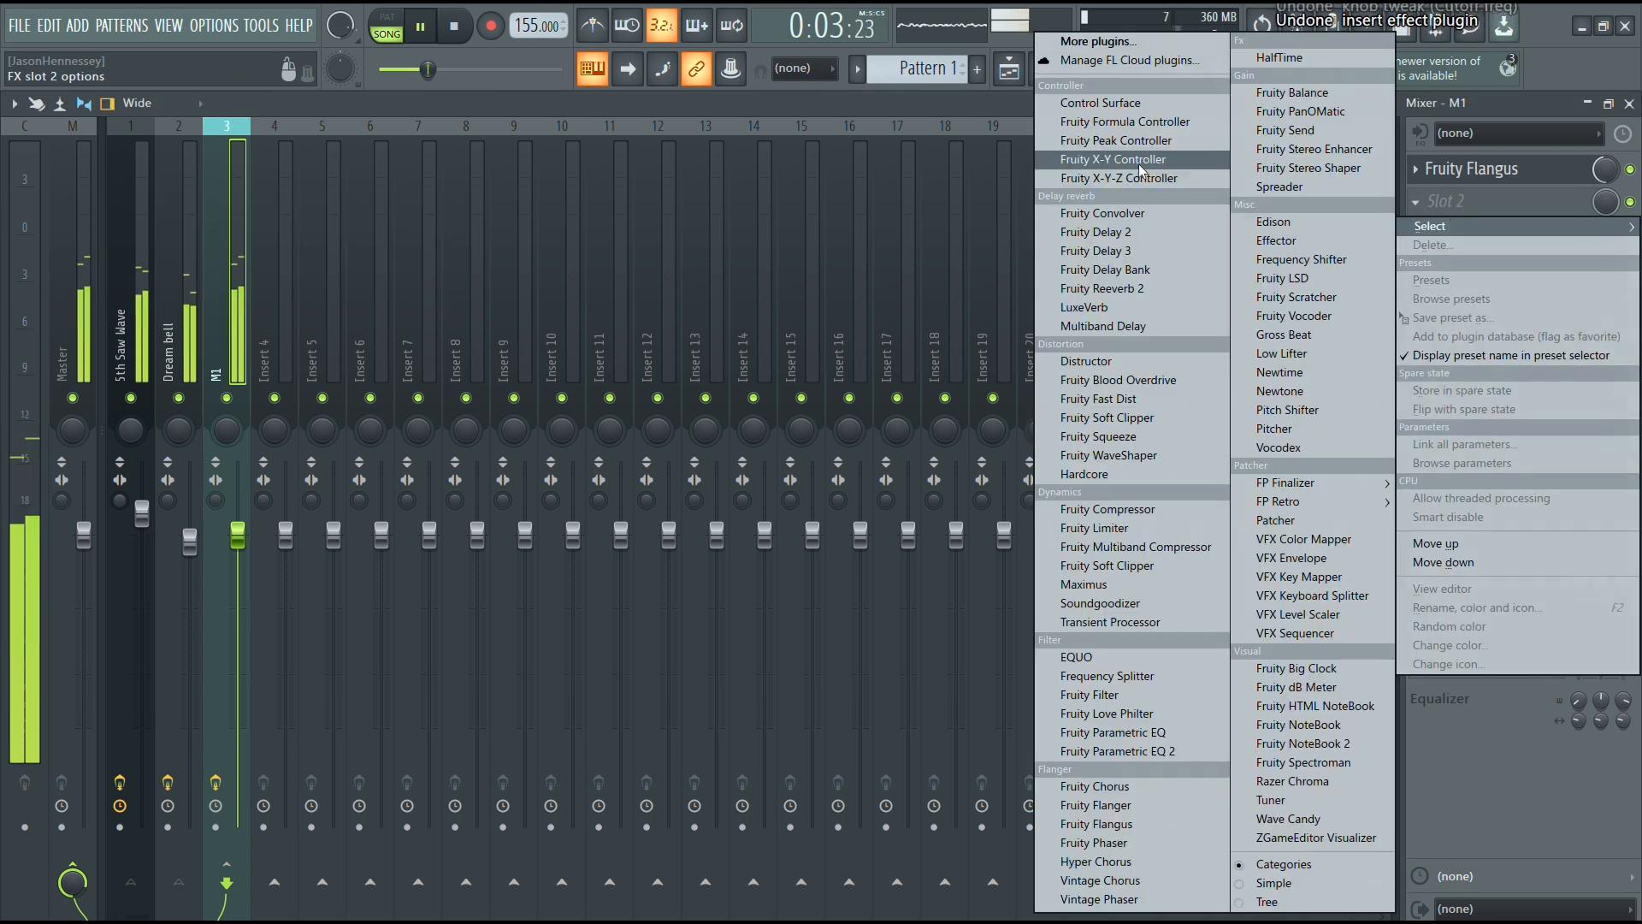
pyautogui.click(1128, 784)
pyautogui.click(503, 210)
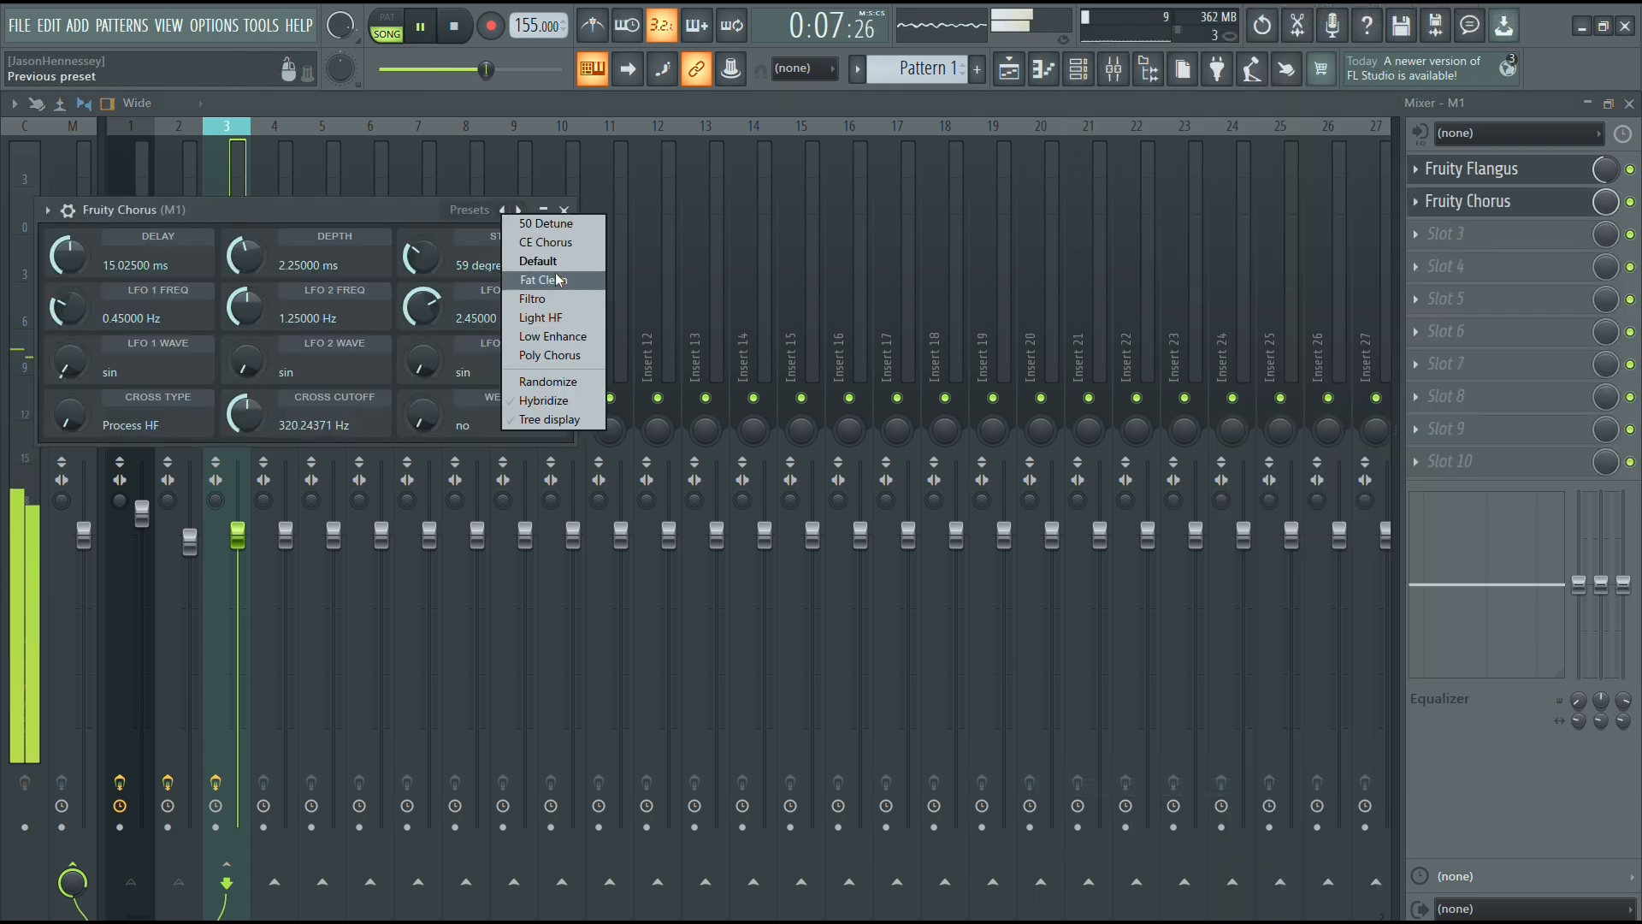
pyautogui.click(553, 261)
# Step: Lower the mix level of Fruity Chorus on M1 to about 53%
pyautogui.moveTo(1602, 206); pyautogui.dragTo(1601, 235)
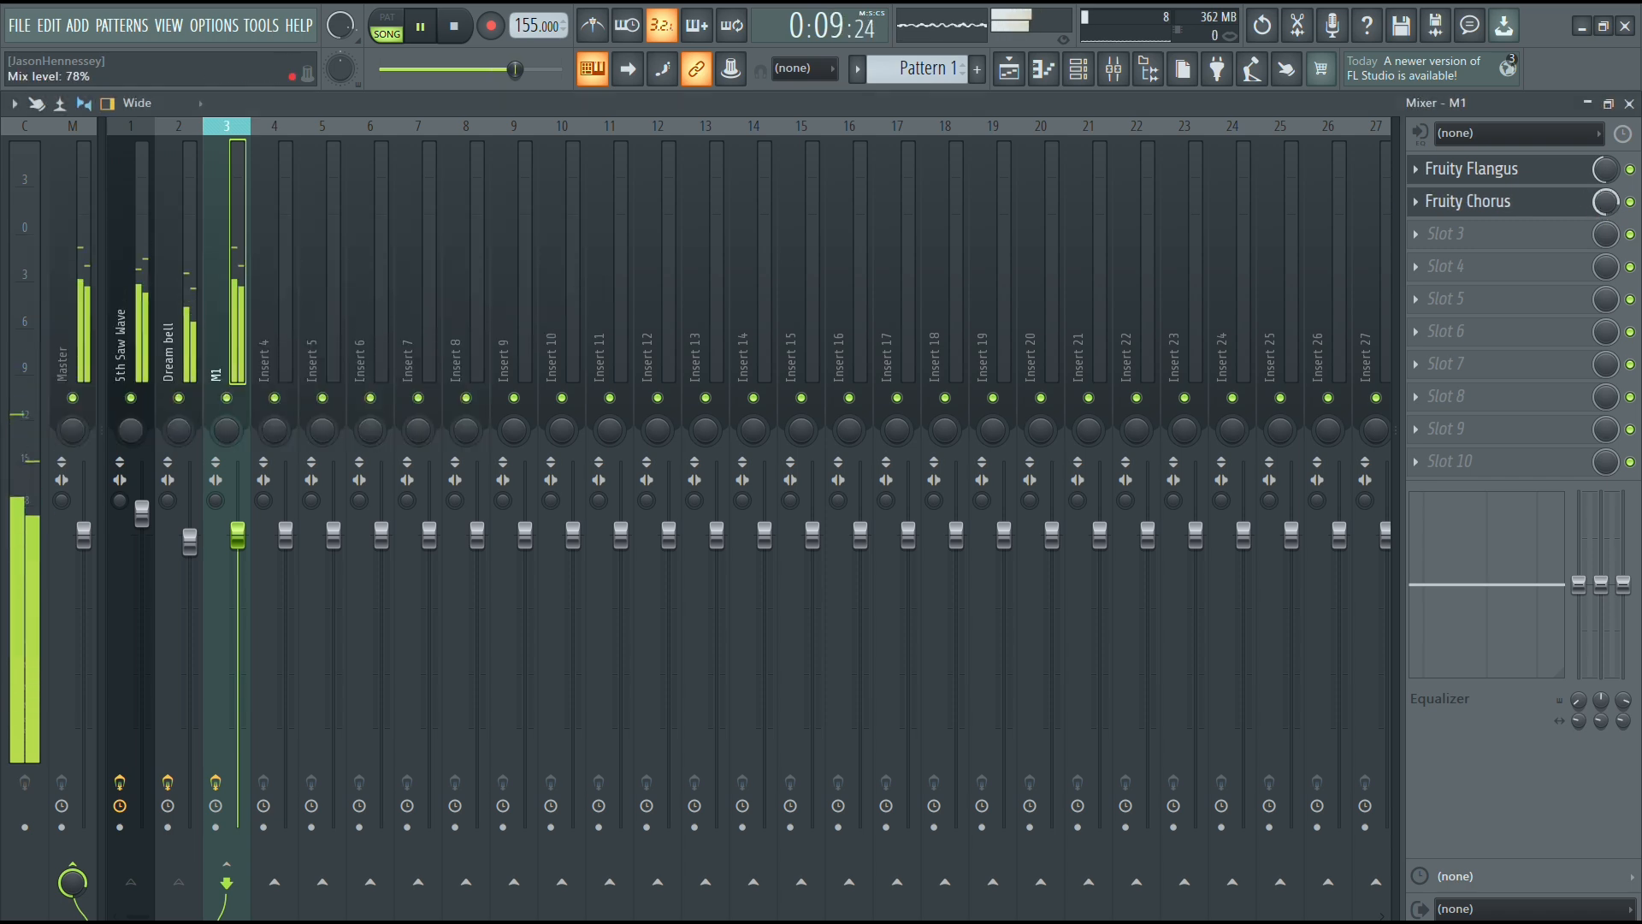
pyautogui.click(1492, 245)
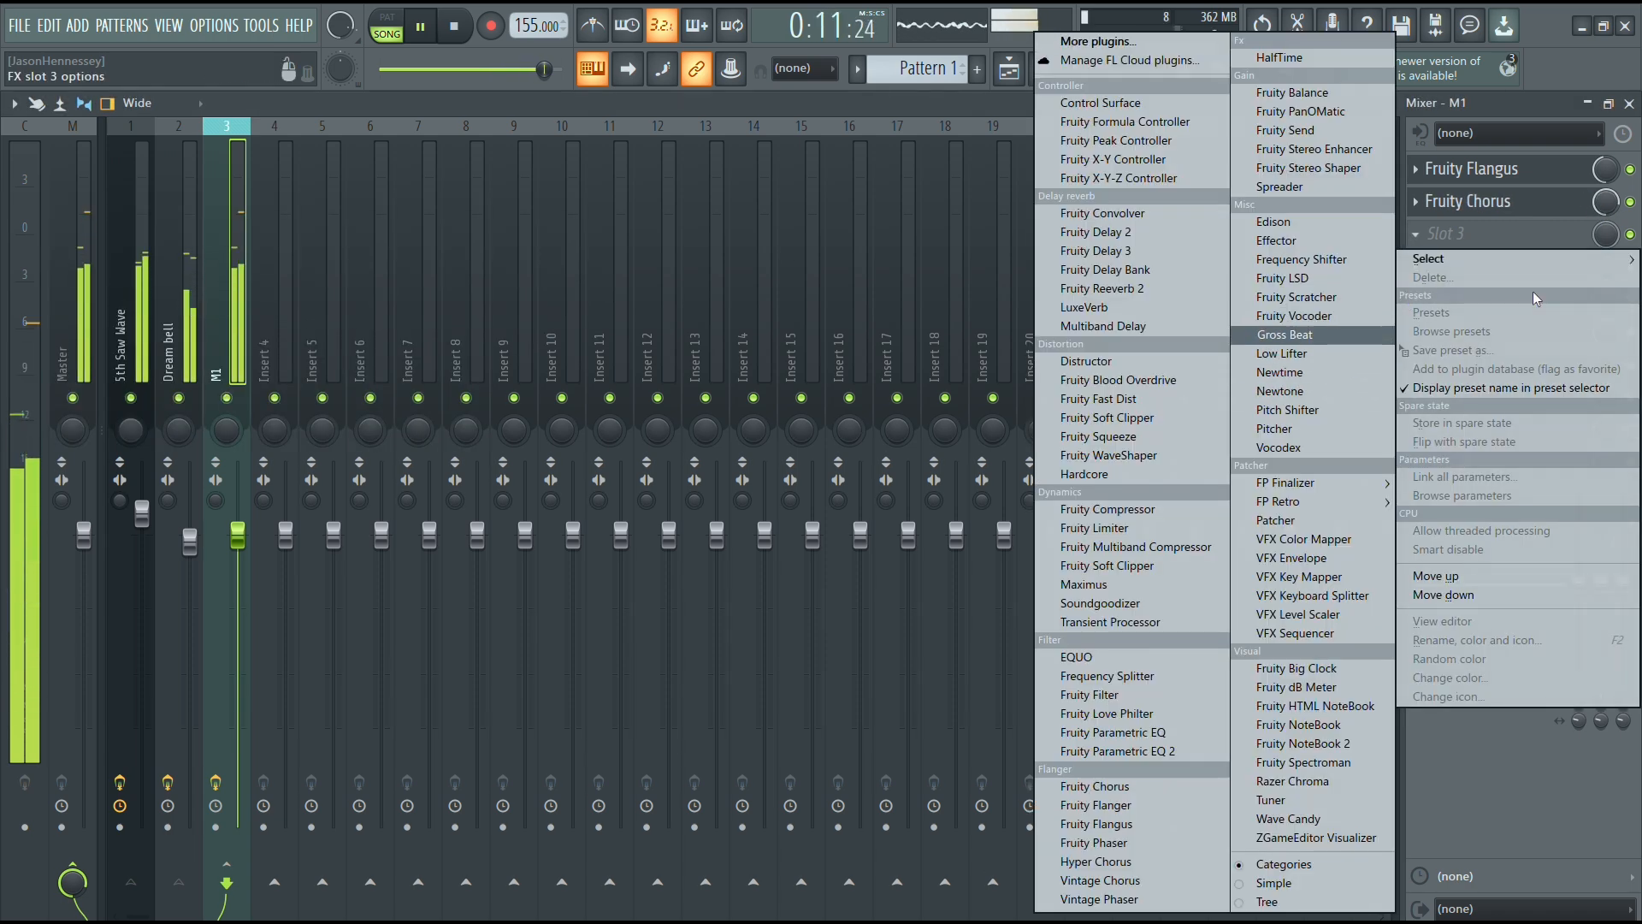
pyautogui.click(1610, 207)
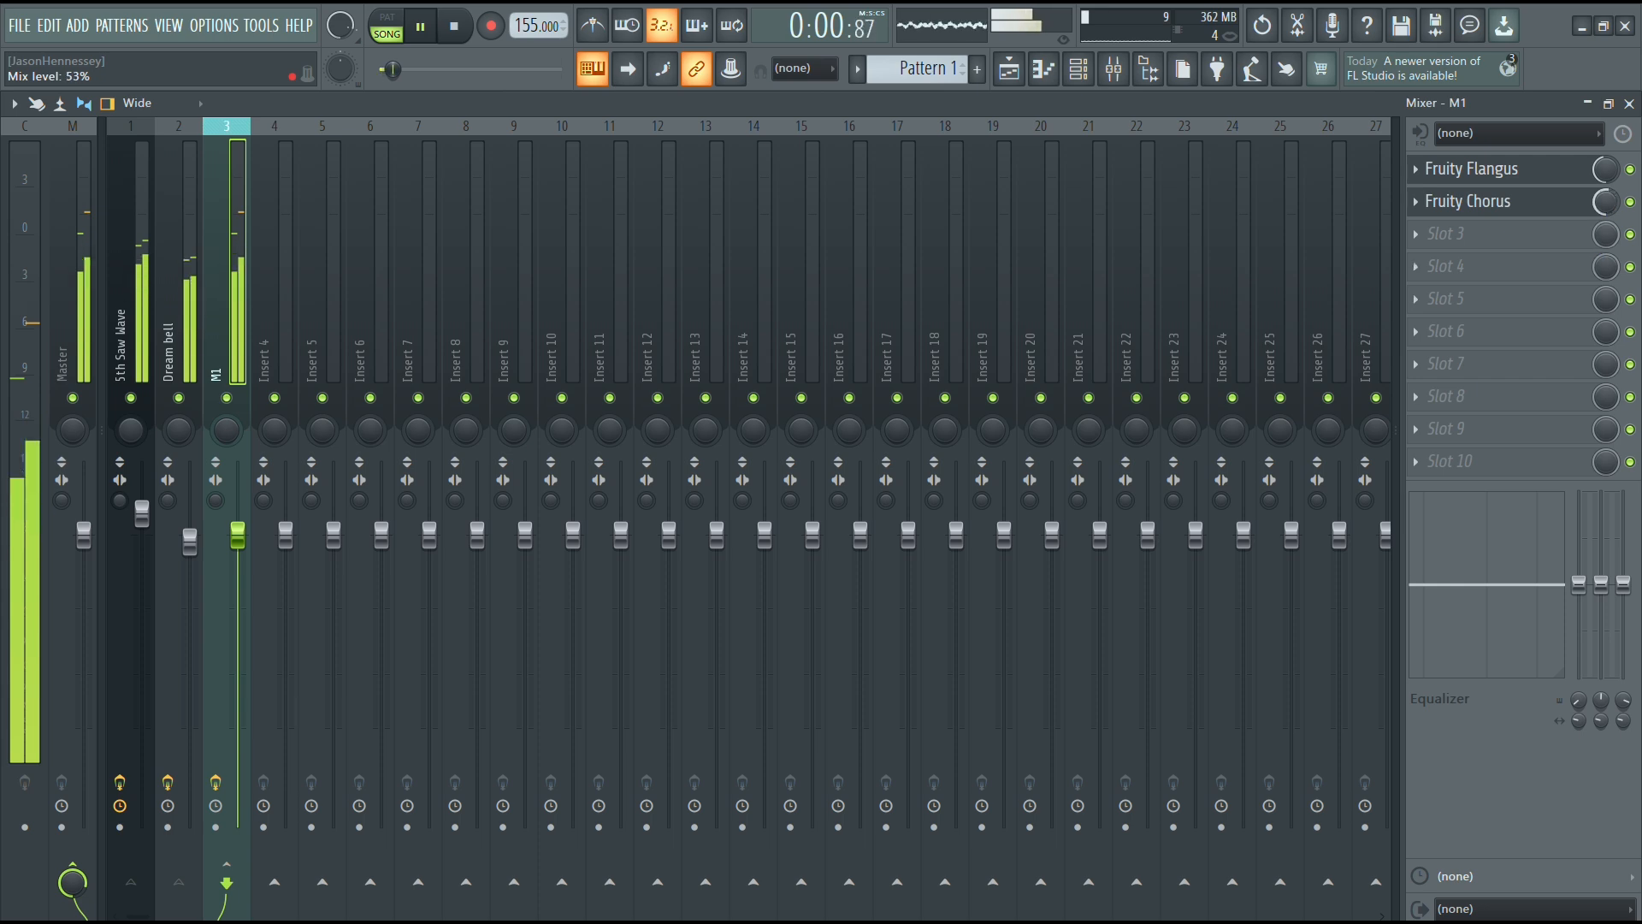
# Step: Add Fruity Reeverb 2 to slot 3 of M1 and a General EQ preset parametric EQ with a slight band 6 cut to slot 4
pyautogui.click(1507, 231)
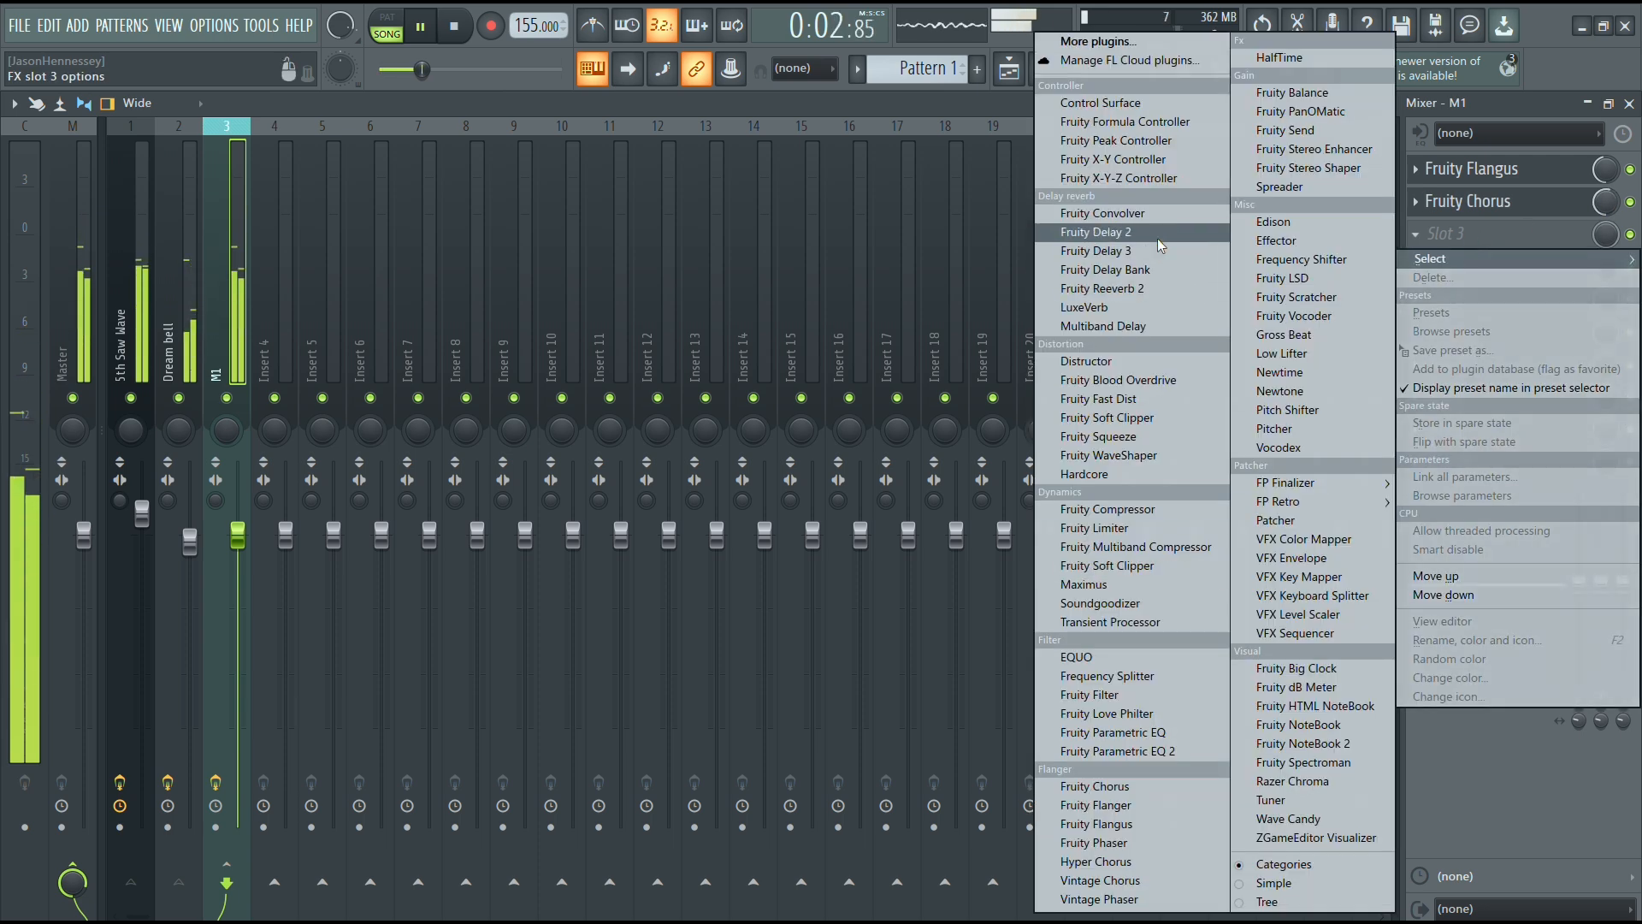
pyautogui.click(1132, 291)
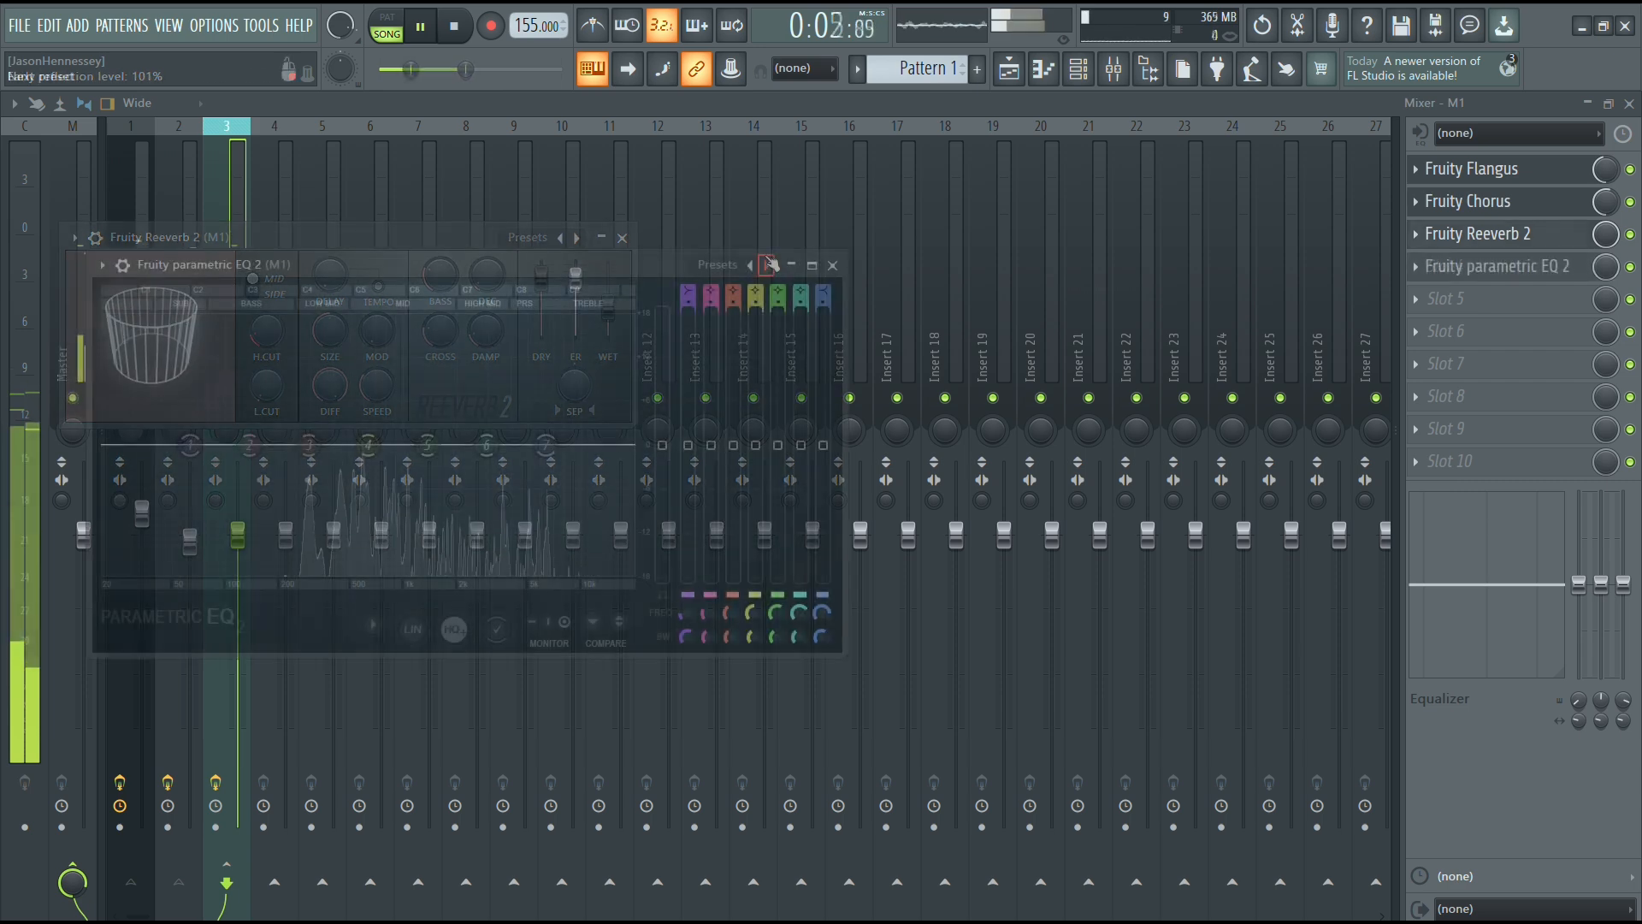
pyautogui.click(732, 265)
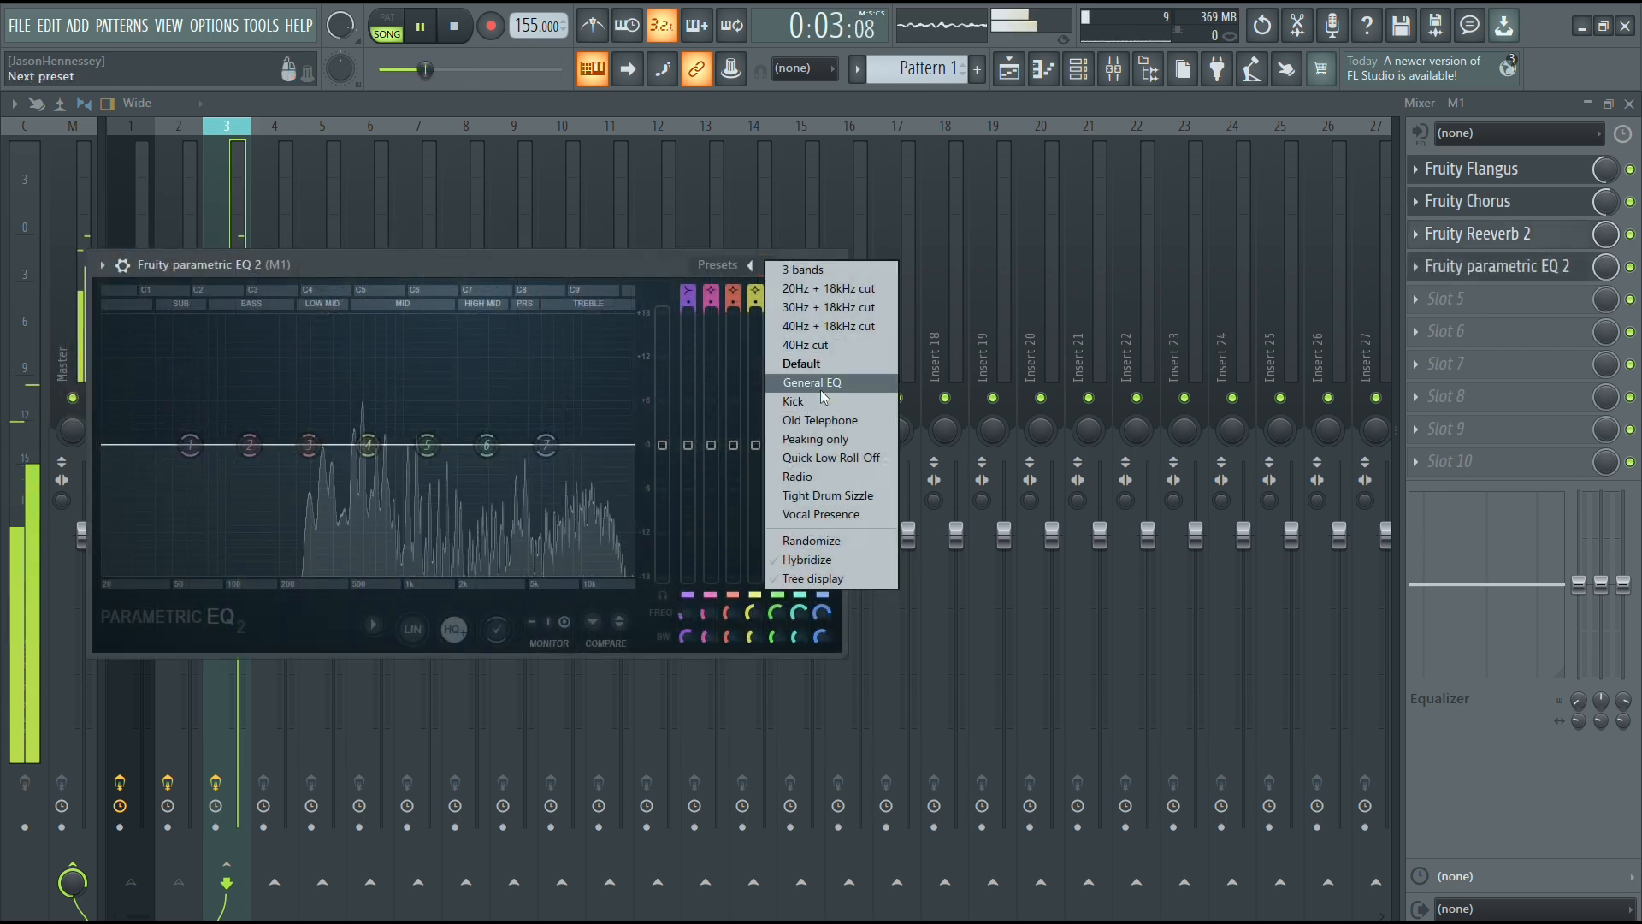
pyautogui.click(816, 381)
pyautogui.click(811, 265)
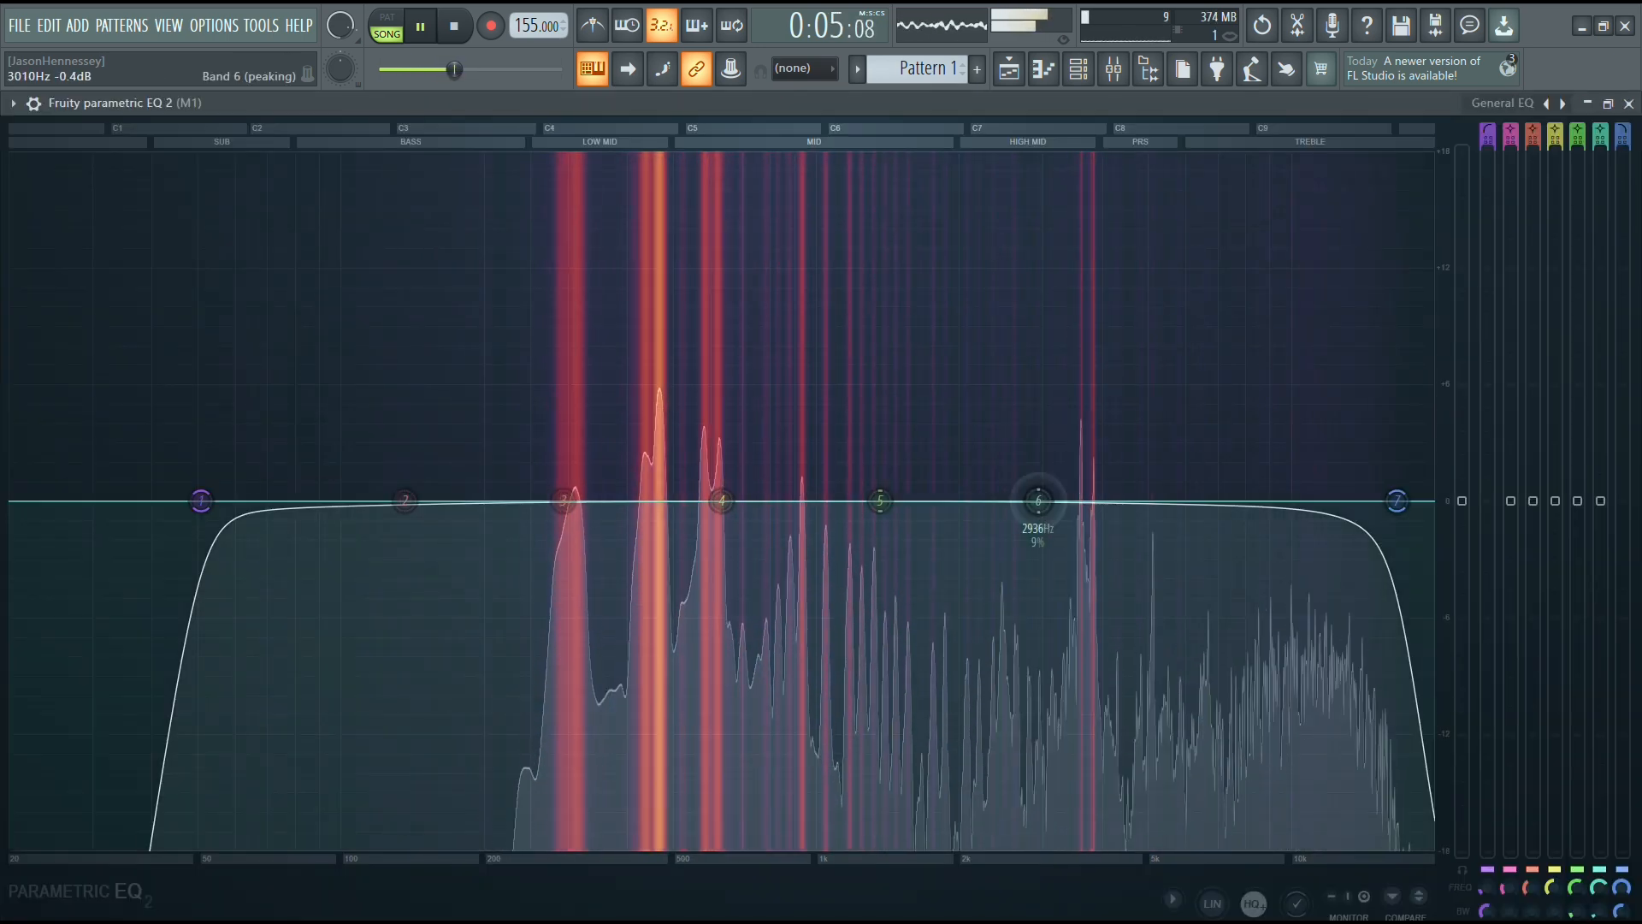
pyautogui.moveTo(1038, 499); pyautogui.dragTo(1088, 537)
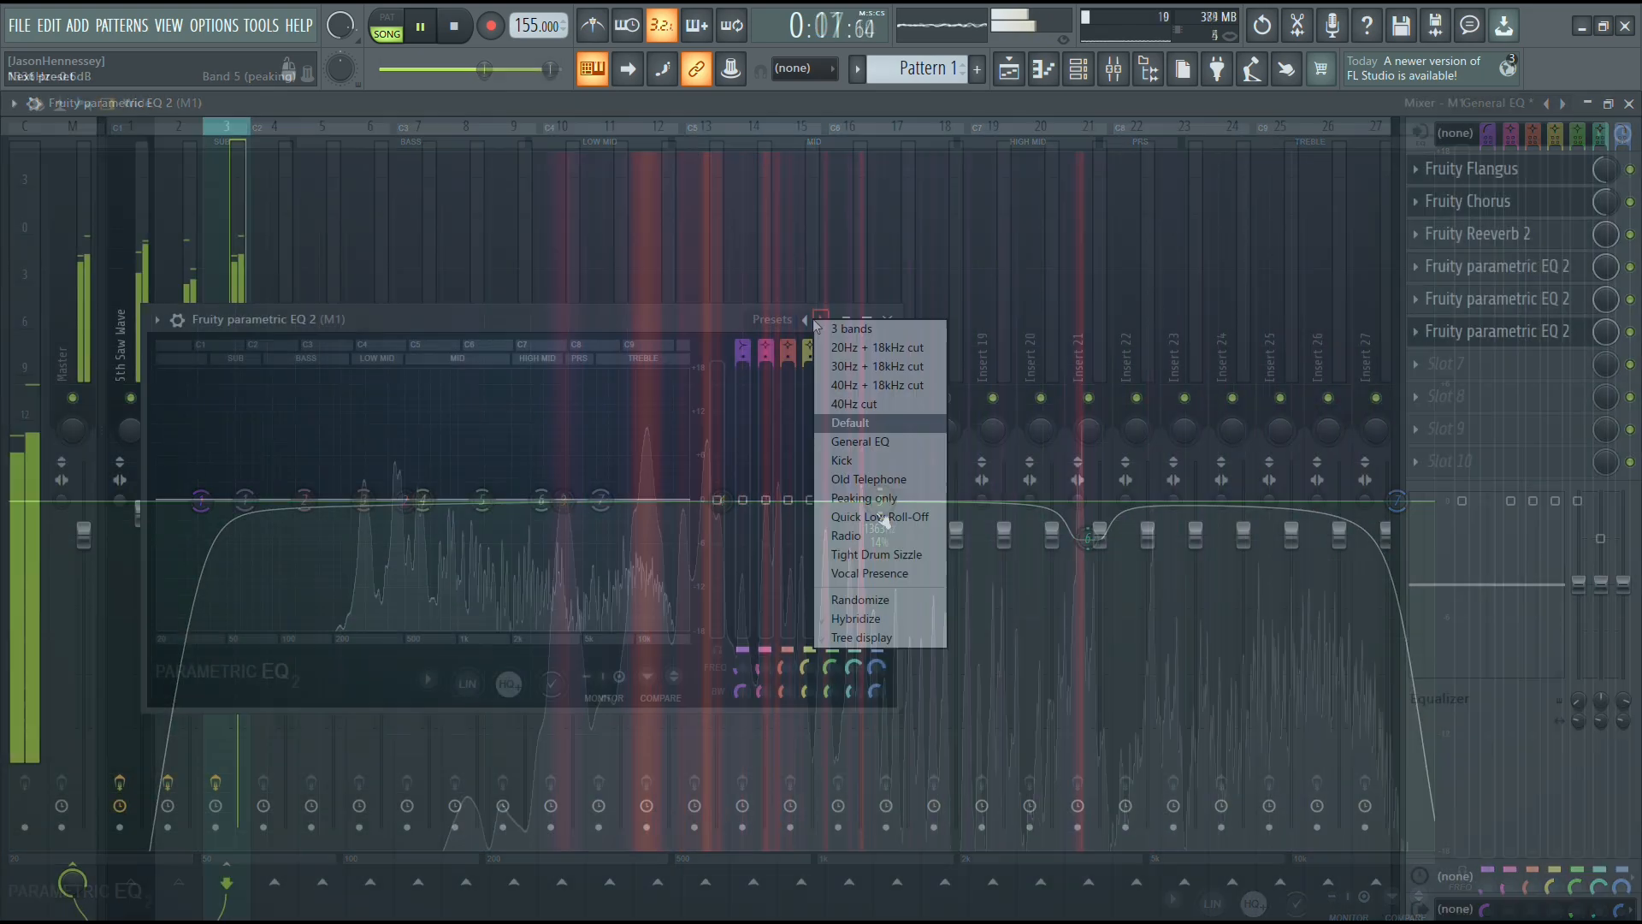
# Step: Load the General EQ preset in the slot 6 Fruity parametric EQ 2 on M1 and shift band 7 slightly lower in frequency
pyautogui.click(858, 441)
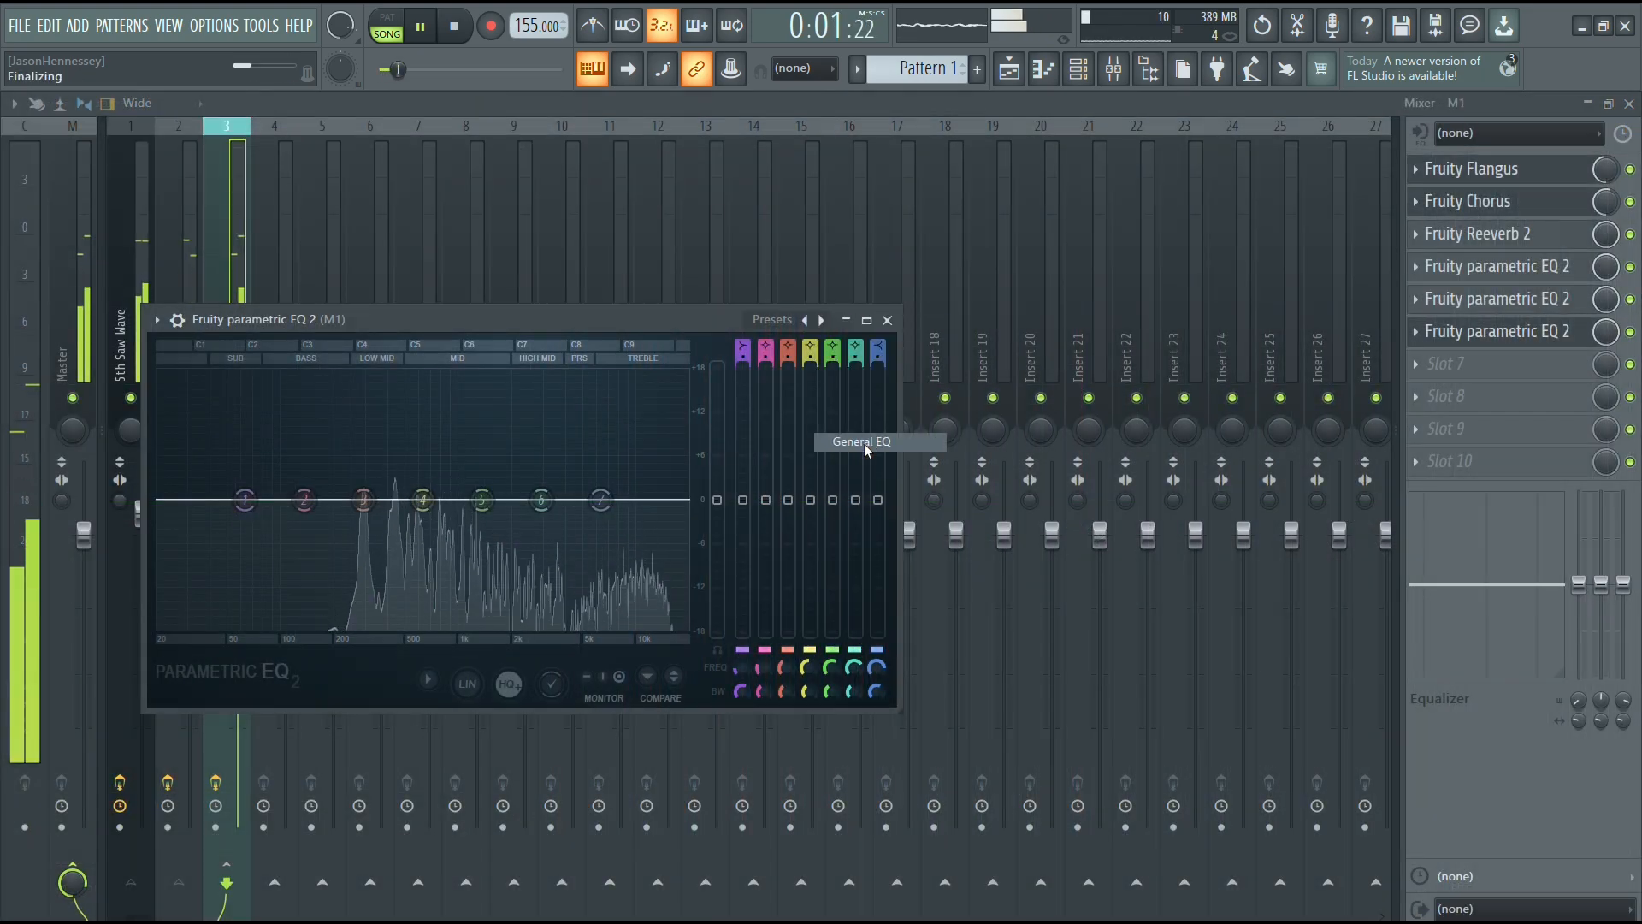
pyautogui.click(868, 321)
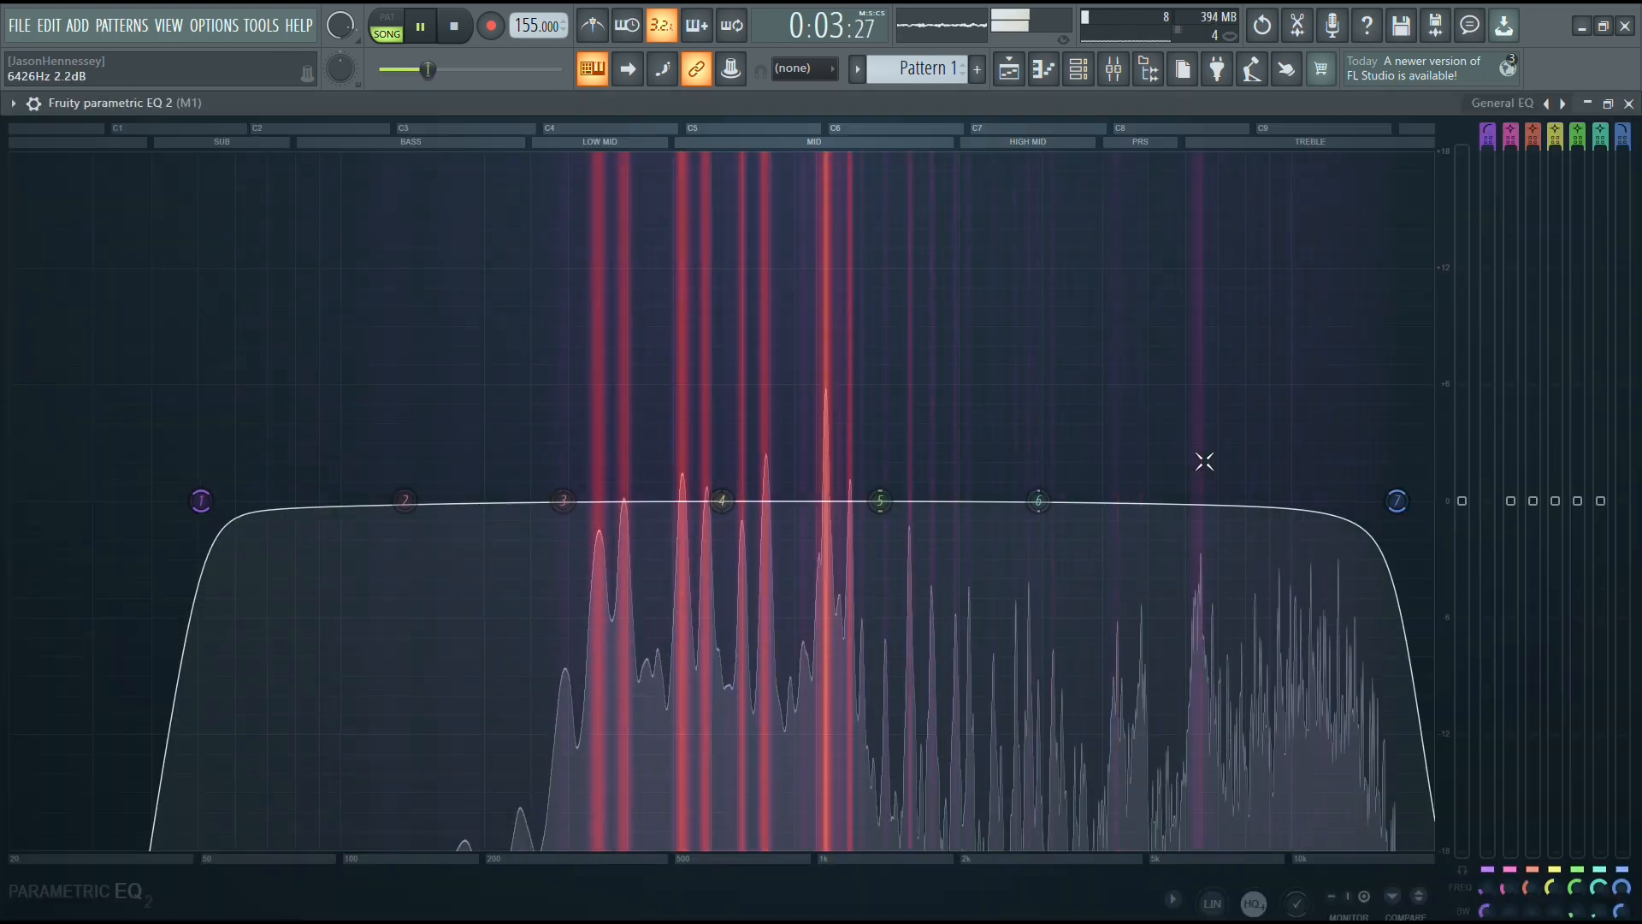
pyautogui.moveTo(1388, 498); pyautogui.dragTo(1381, 498)
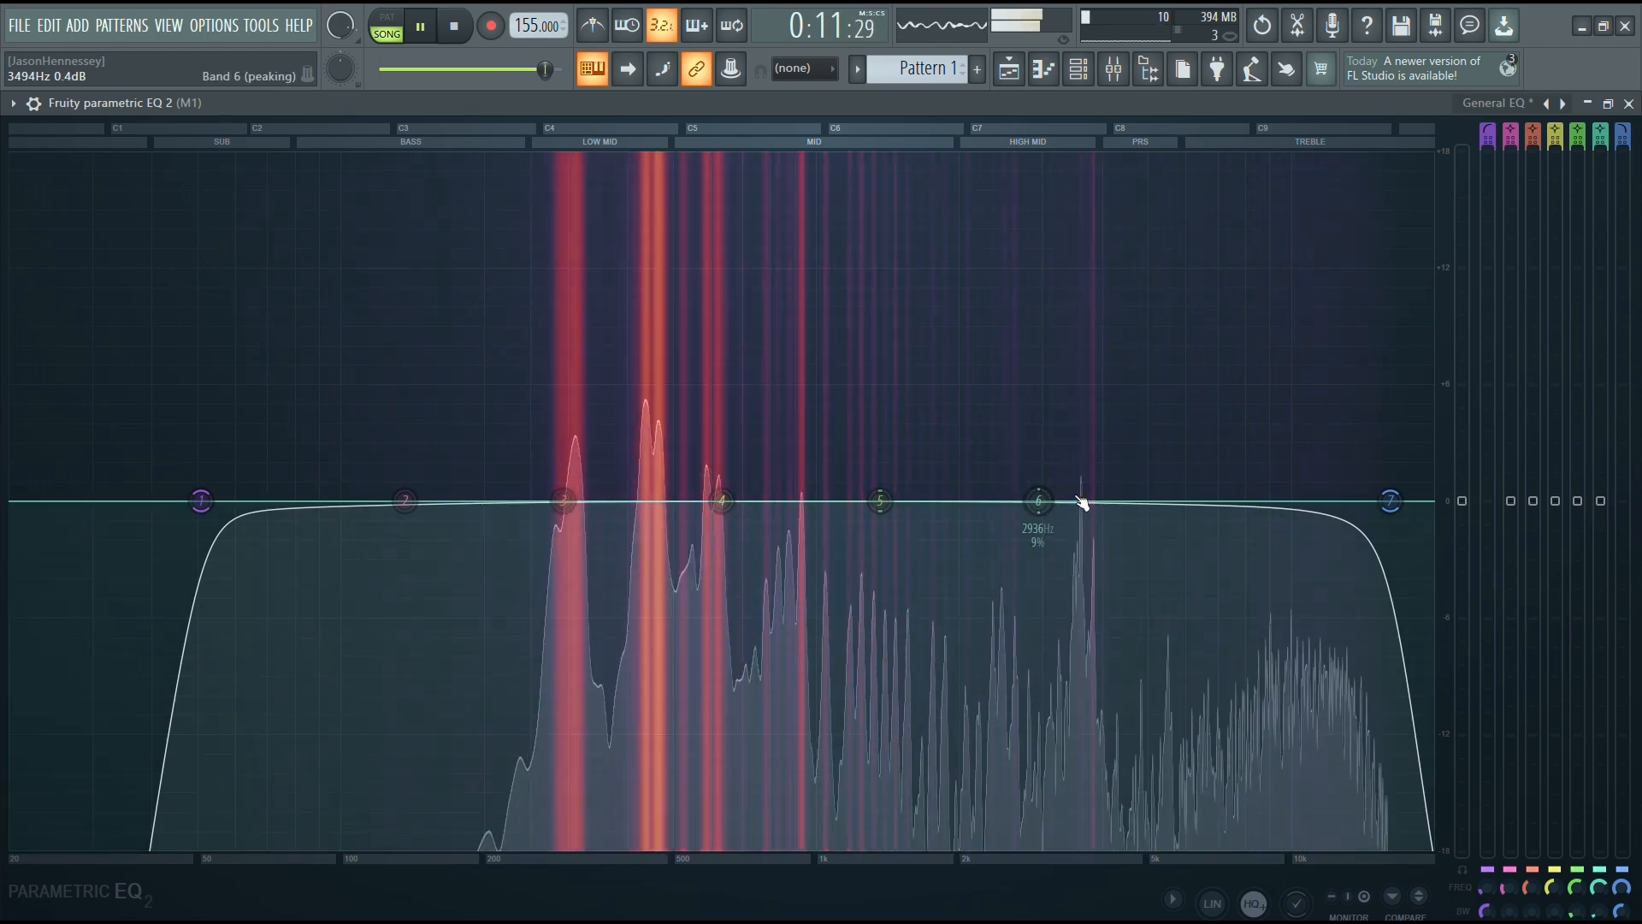
# Step: Try a main level of -4.6 dB on the slot 6 EQ, undo it, and pull band 4 down into a high-mid cut
pyautogui.moveTo(1461, 501); pyautogui.dragTo(1461, 585)
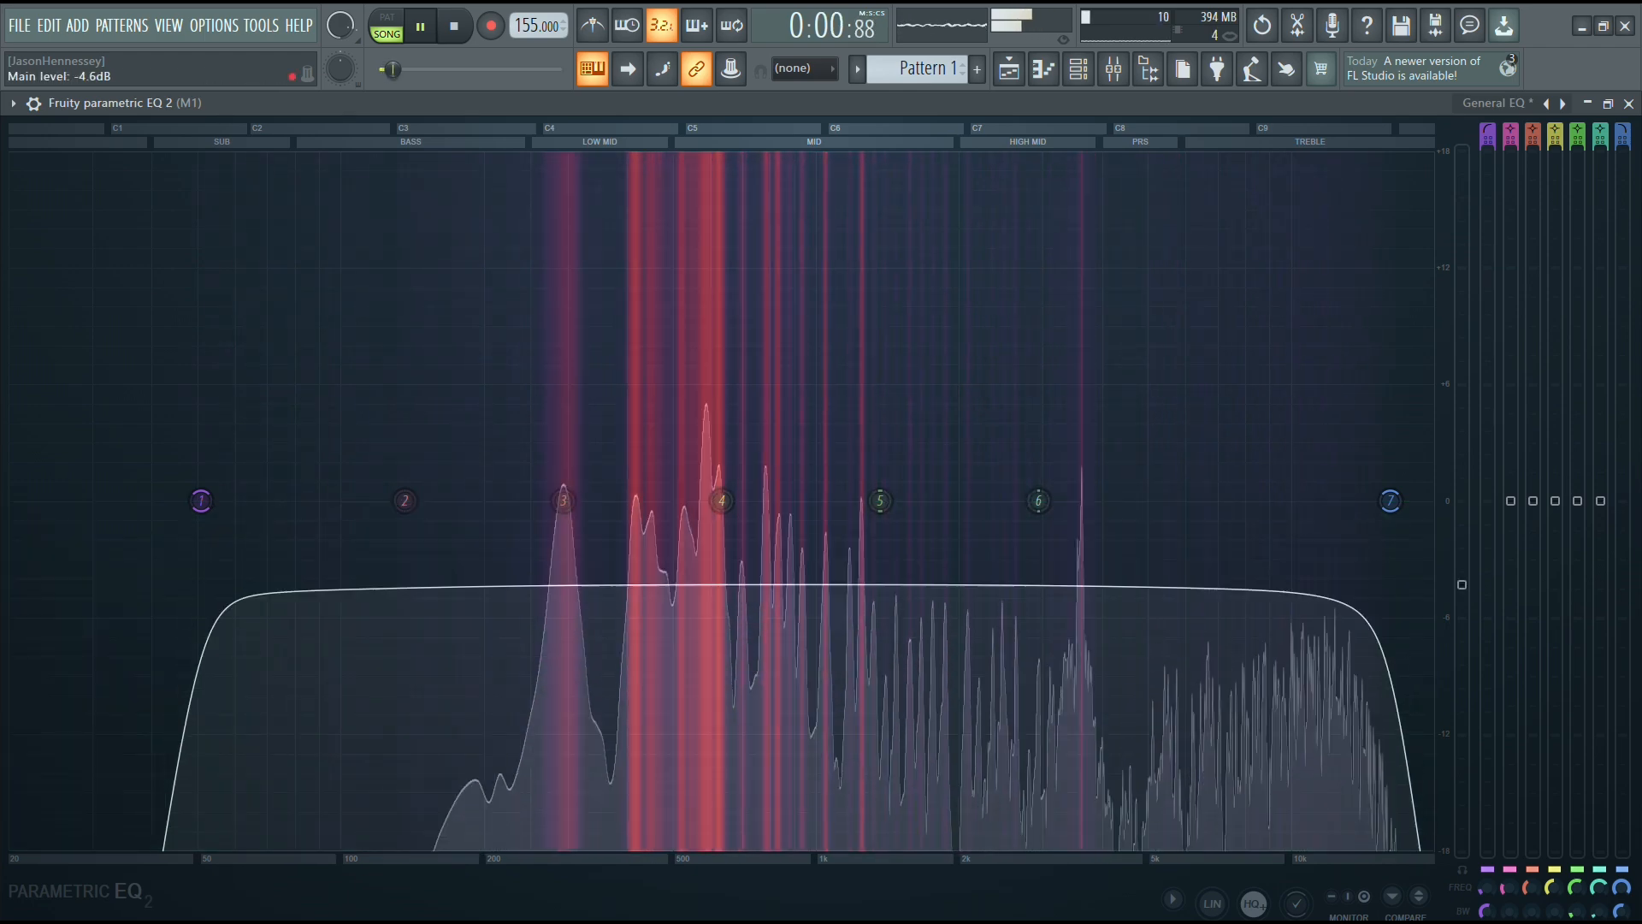
pyautogui.hotkey('ctrl', 'z')
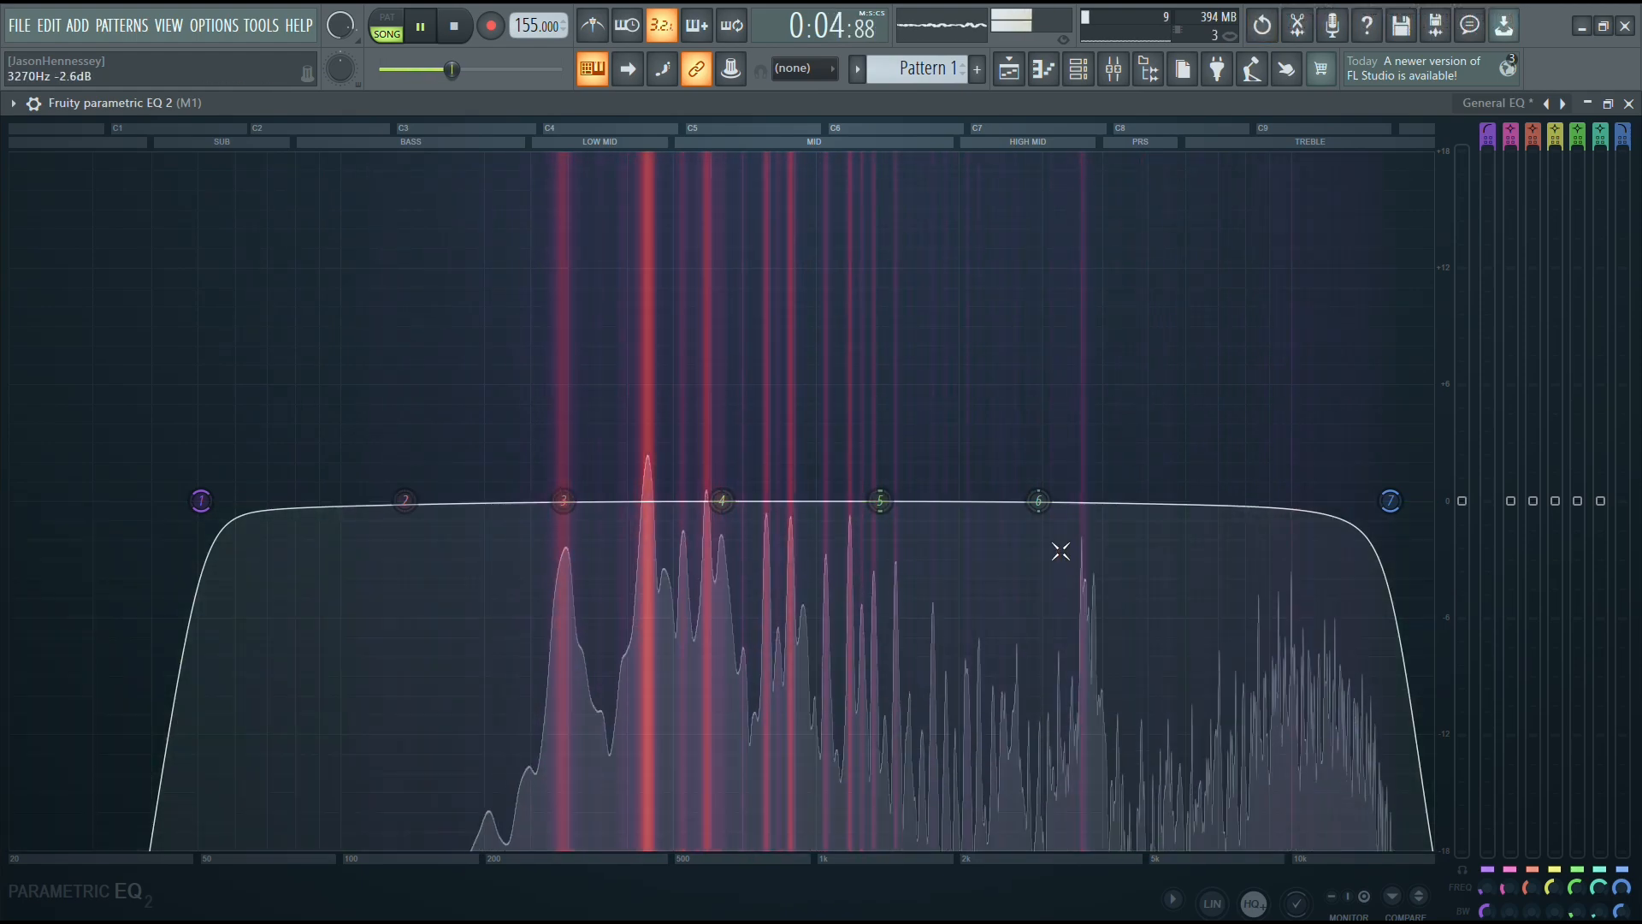
pyautogui.moveTo(721, 500); pyautogui.dragTo(1106, 674)
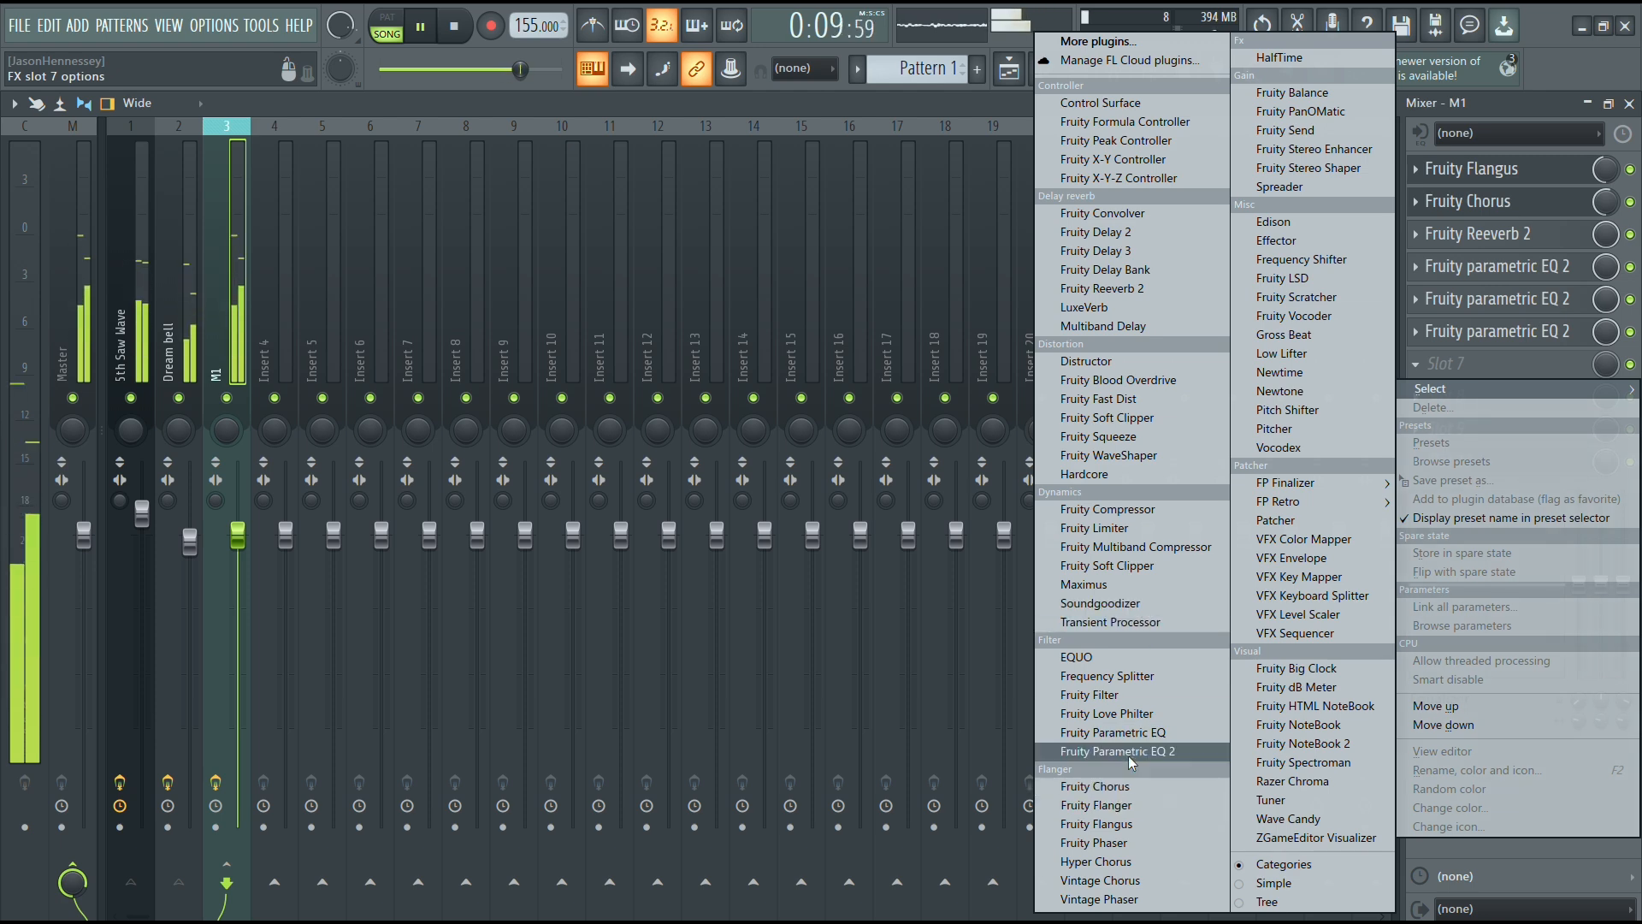
# Step: Add HalfTime to slot 7 of M1 with a 2 Bars loop, 4x mode and reduced mix, and open the slot 8 EQ
pyautogui.click(1279, 58)
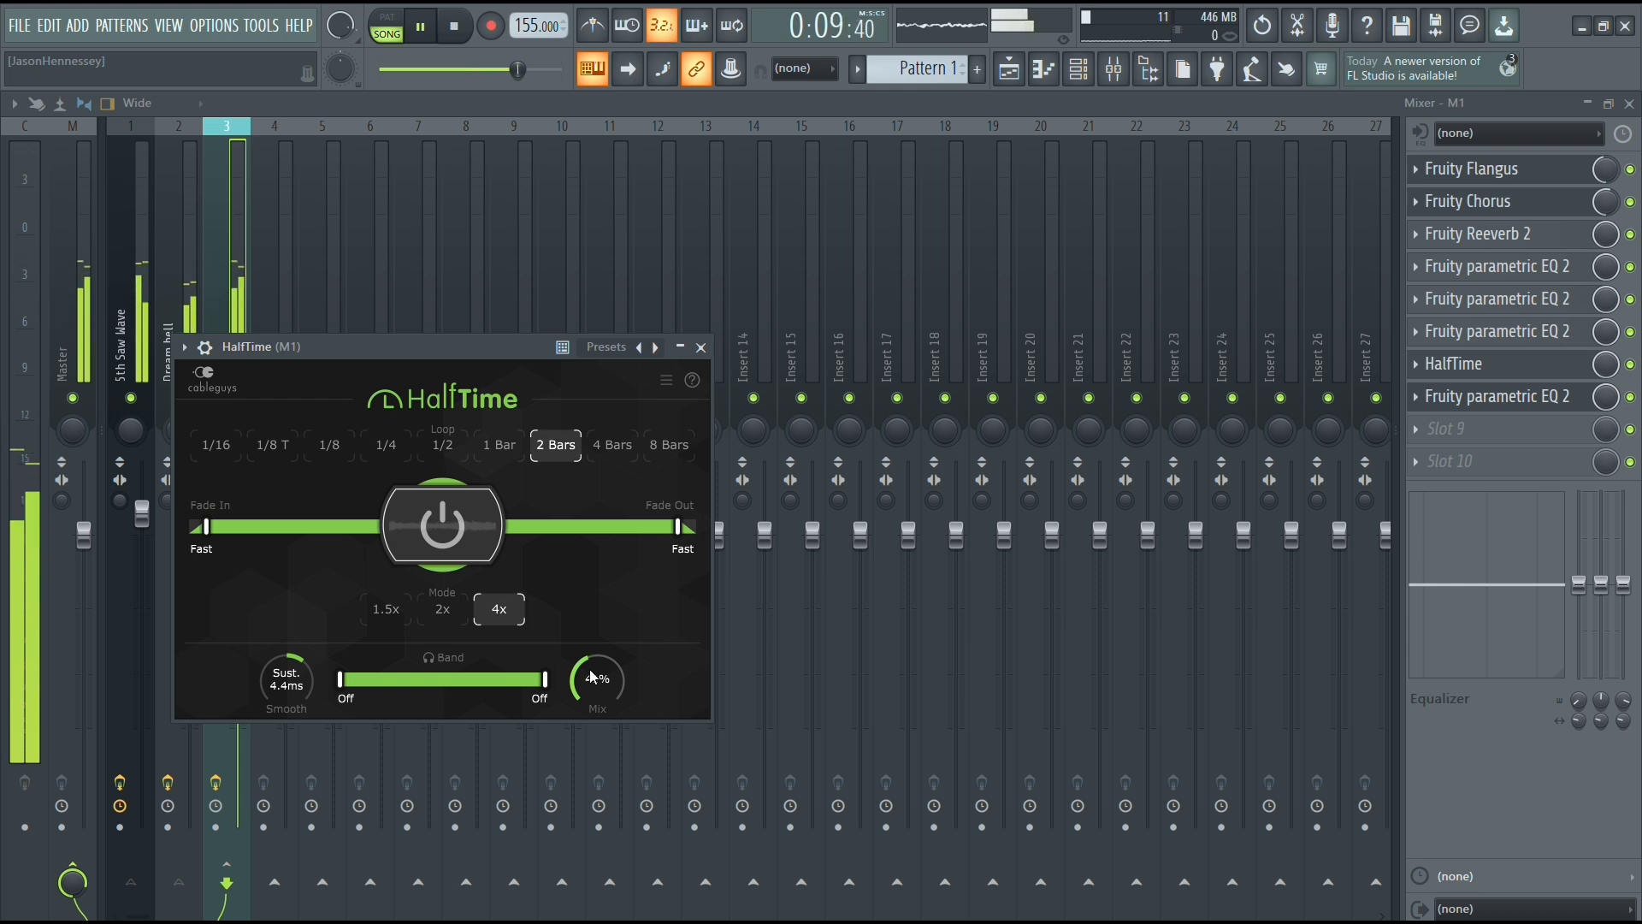
pyautogui.click(700, 347)
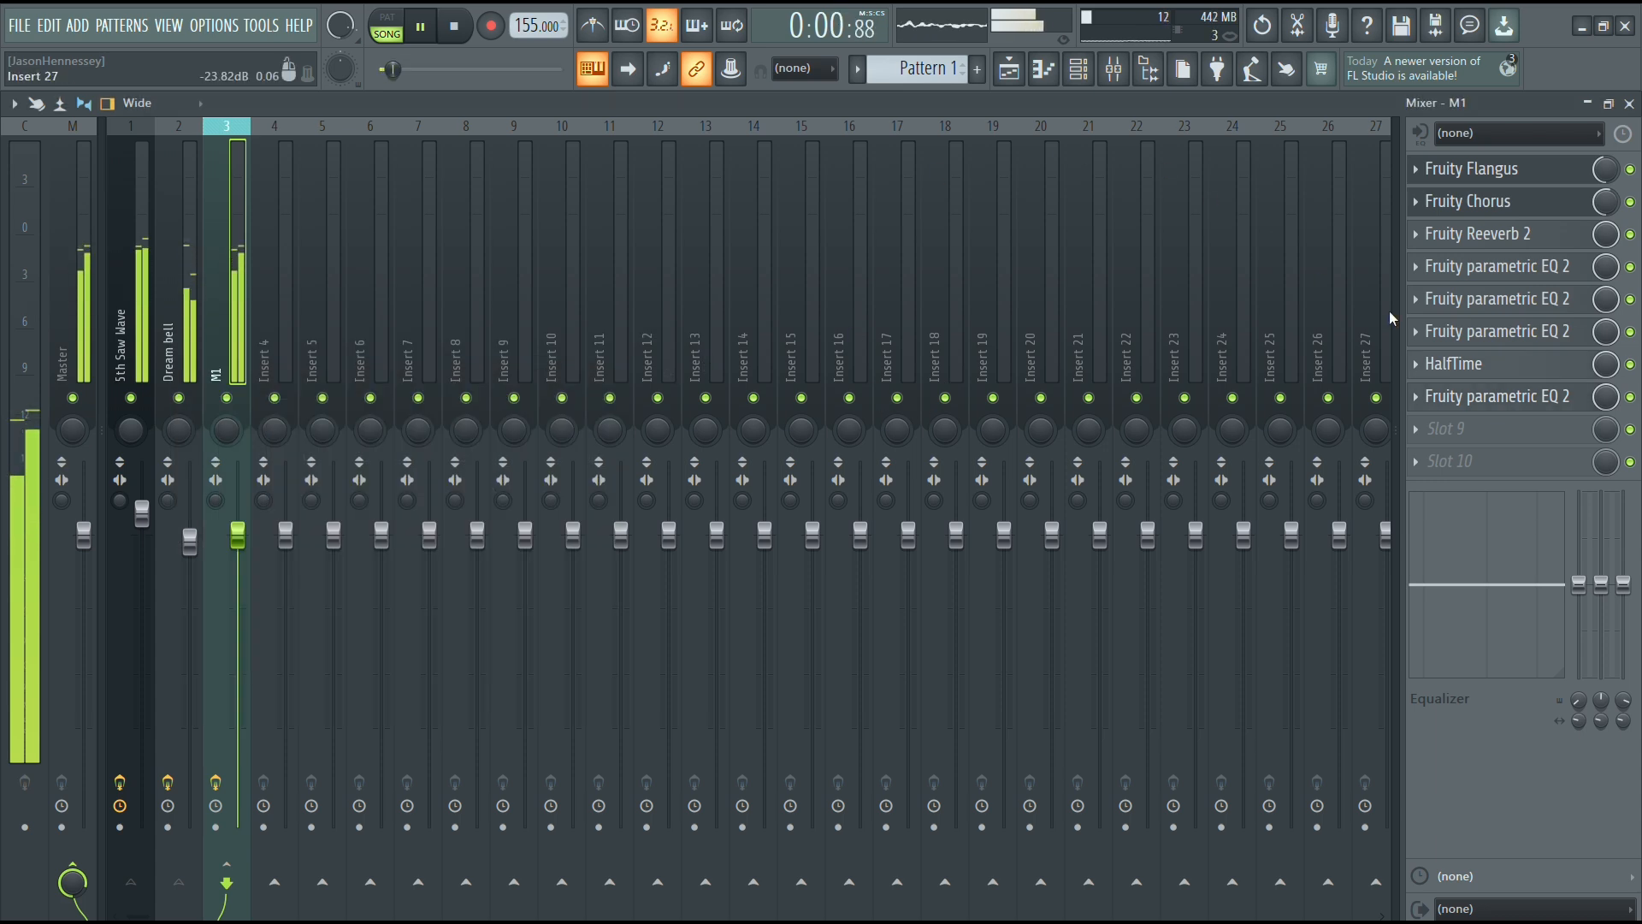
pyautogui.click(1530, 397)
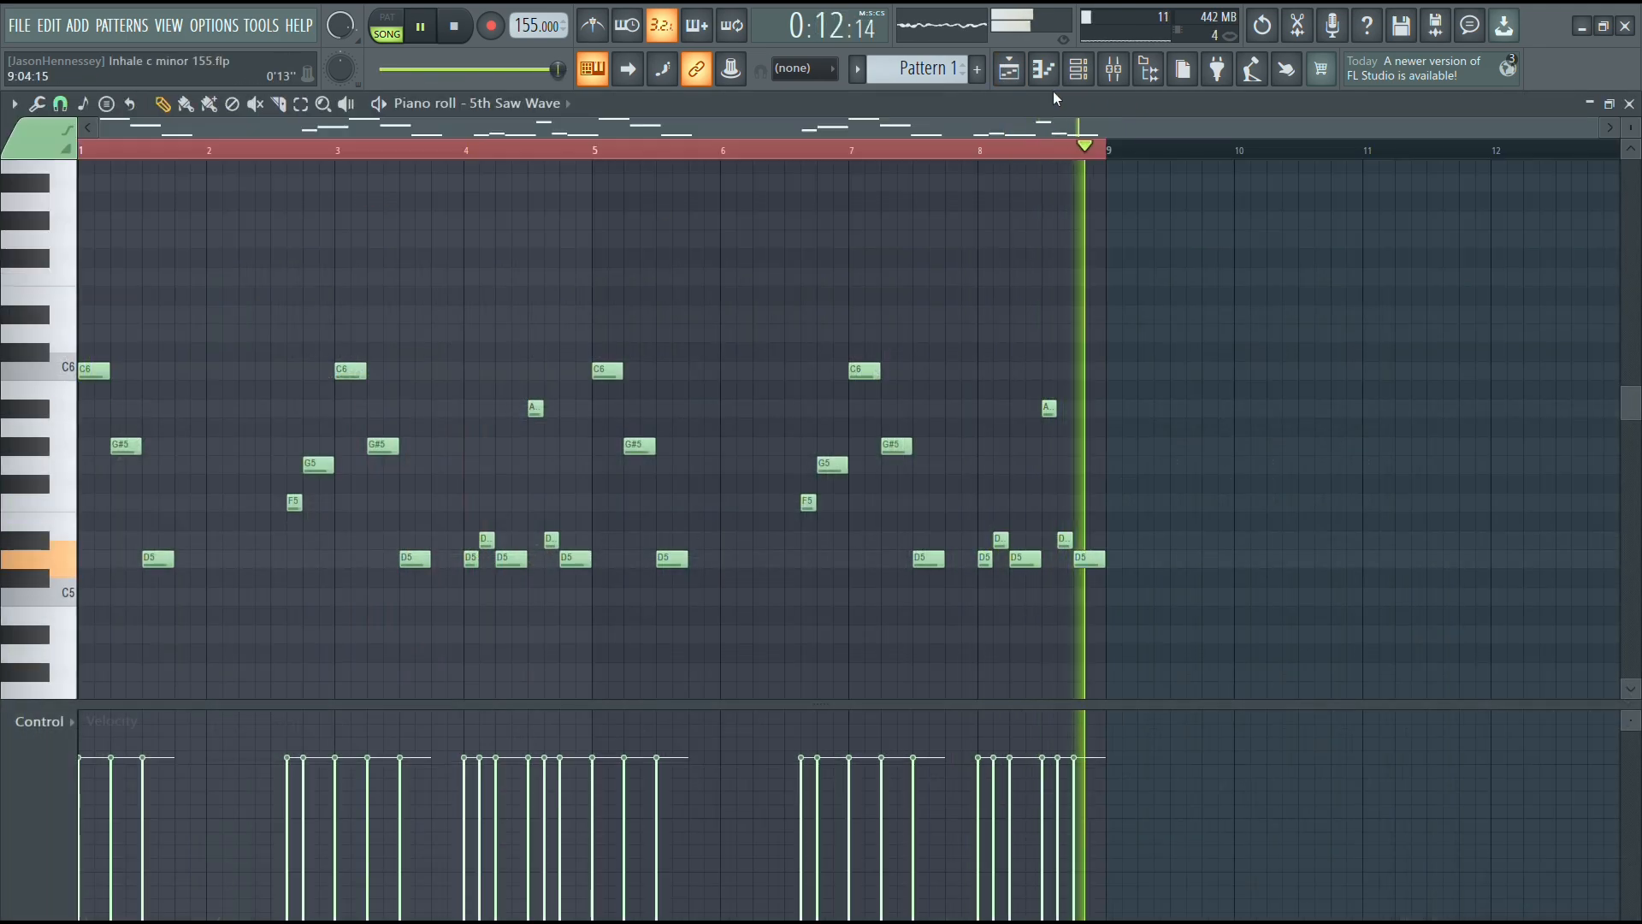
# Step: Stop playback and randomize the velocity and release levels of all 5th Saw Wave notes with the bipolar option
pyautogui.press('space')
pyautogui.click(1078, 70)
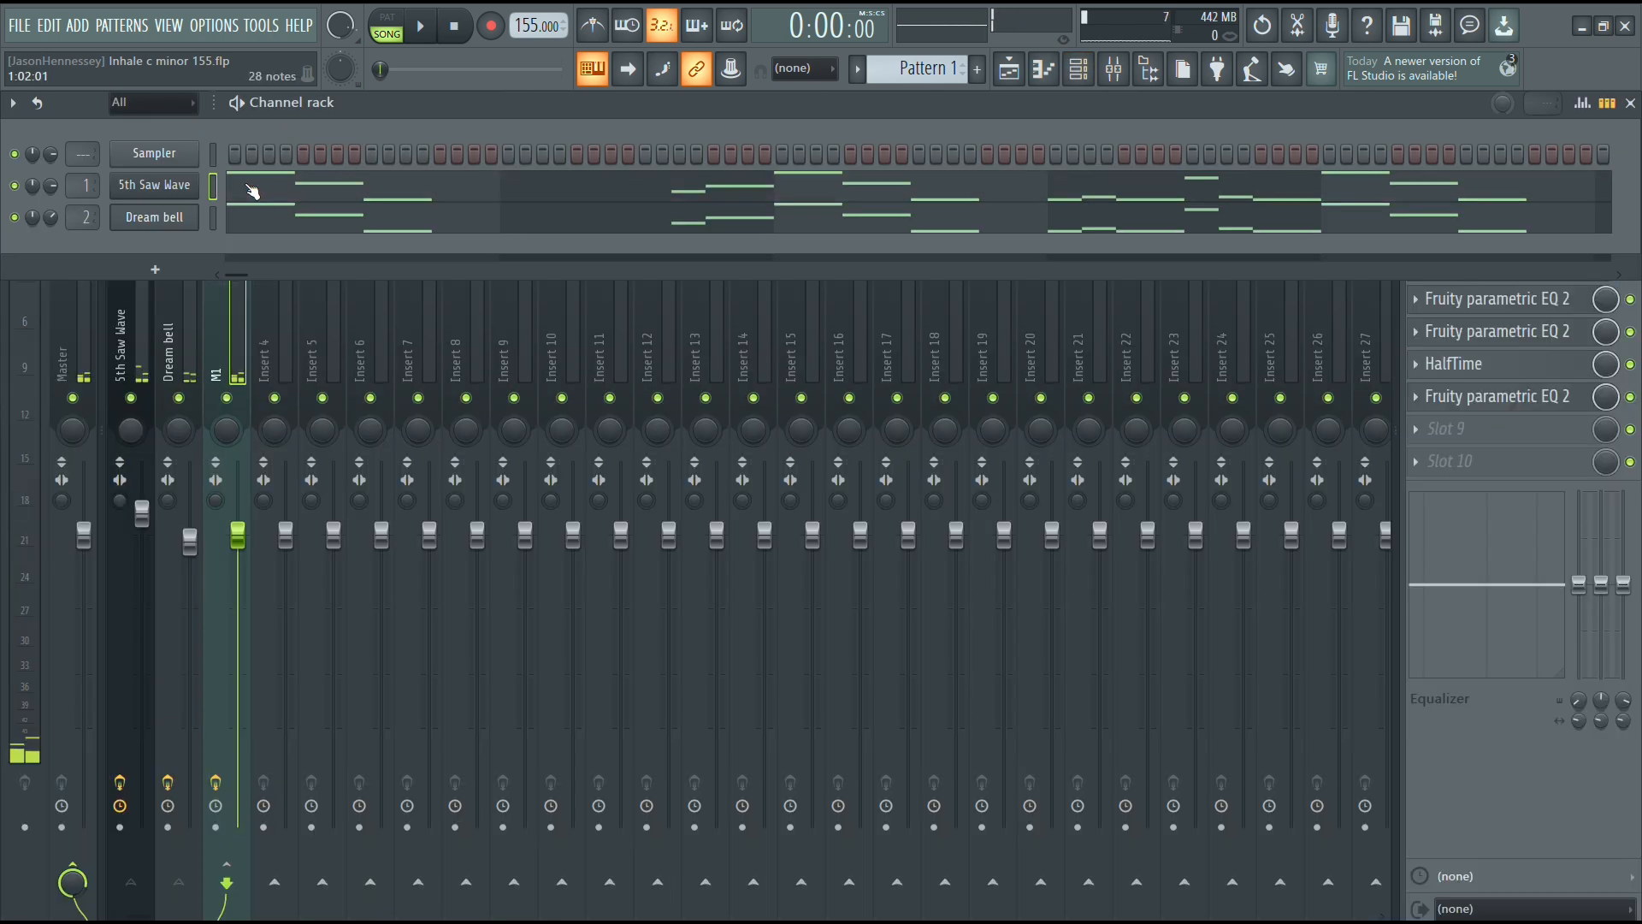
pyautogui.click(253, 191)
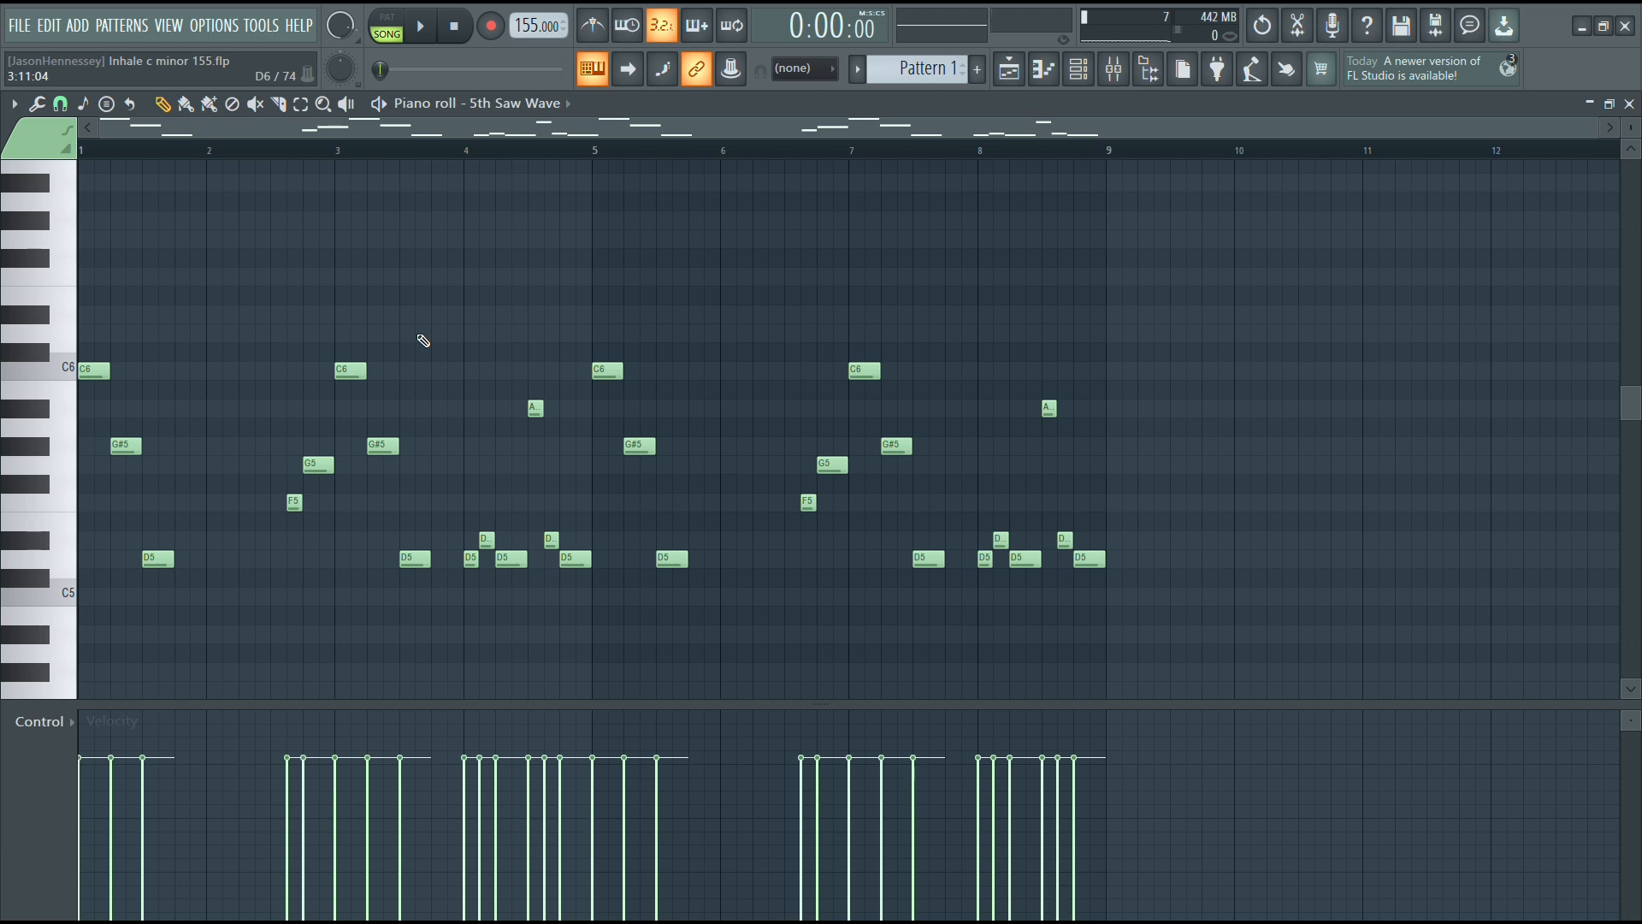
pyautogui.hotkey('ctrl', 'a')
pyautogui.hotkey('alt', 'r')
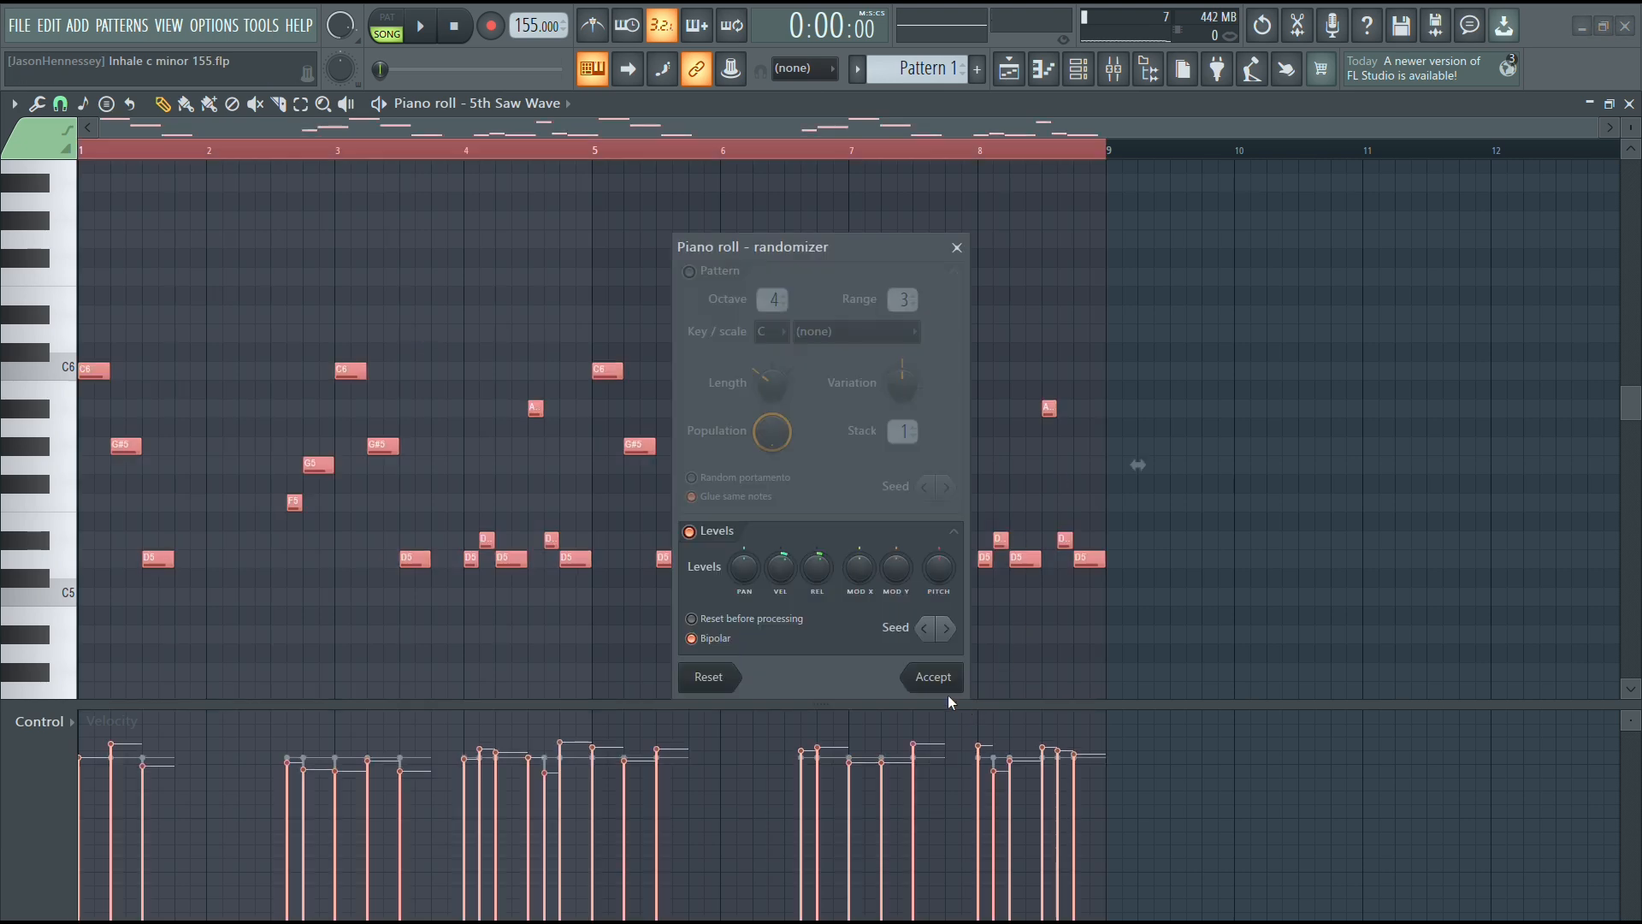
pyautogui.click(933, 676)
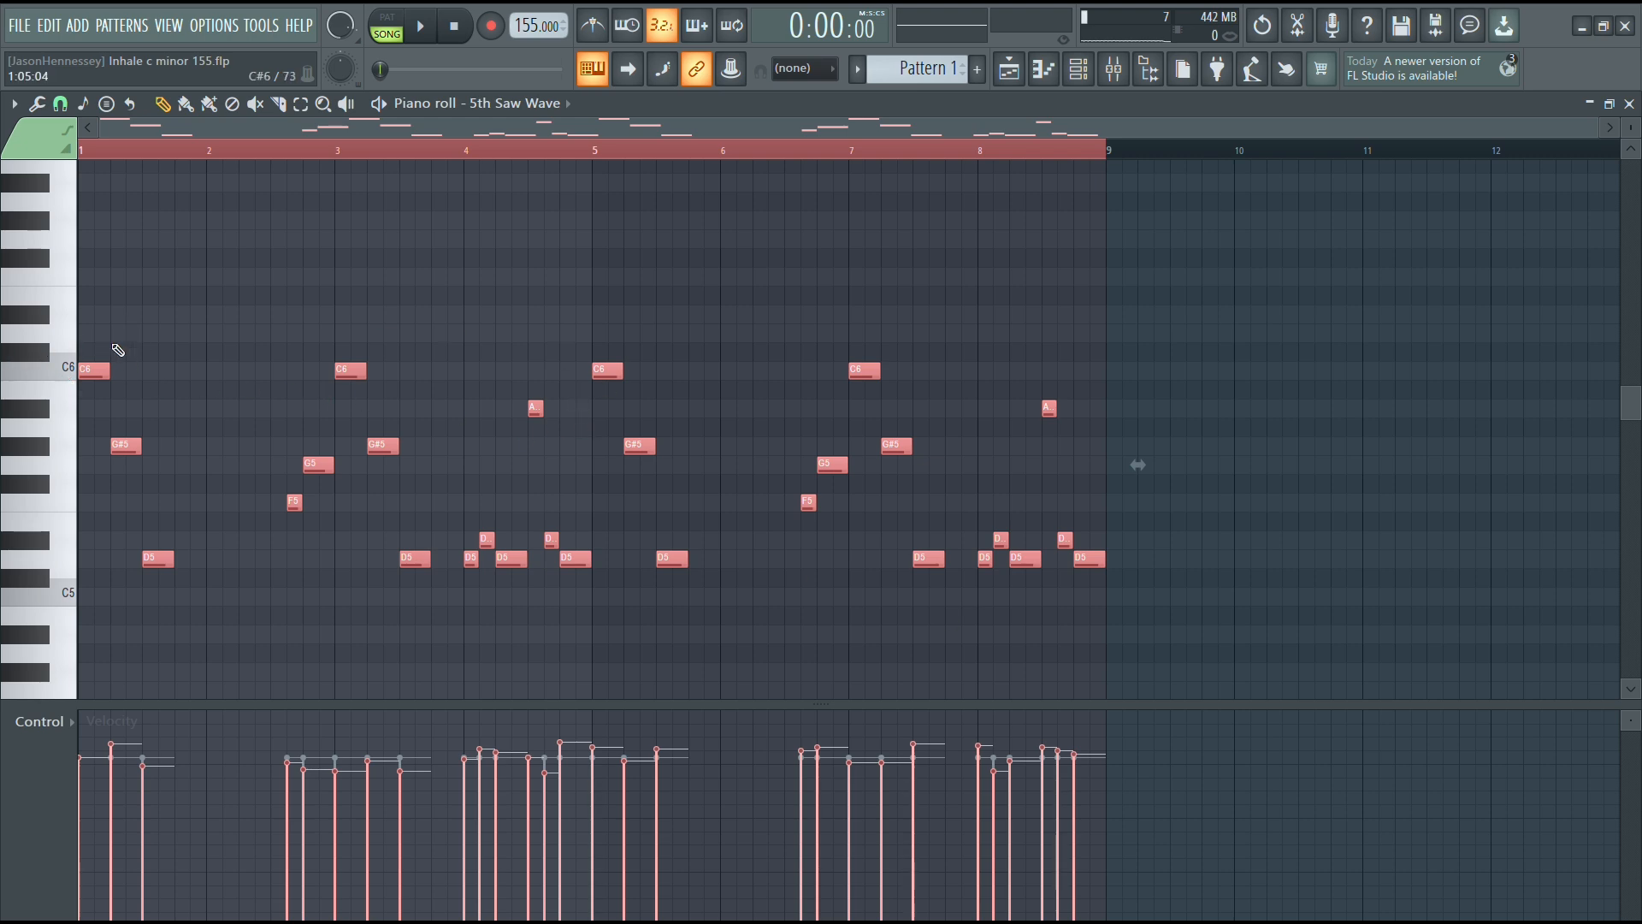
pyautogui.scroll(2, 372, 316)
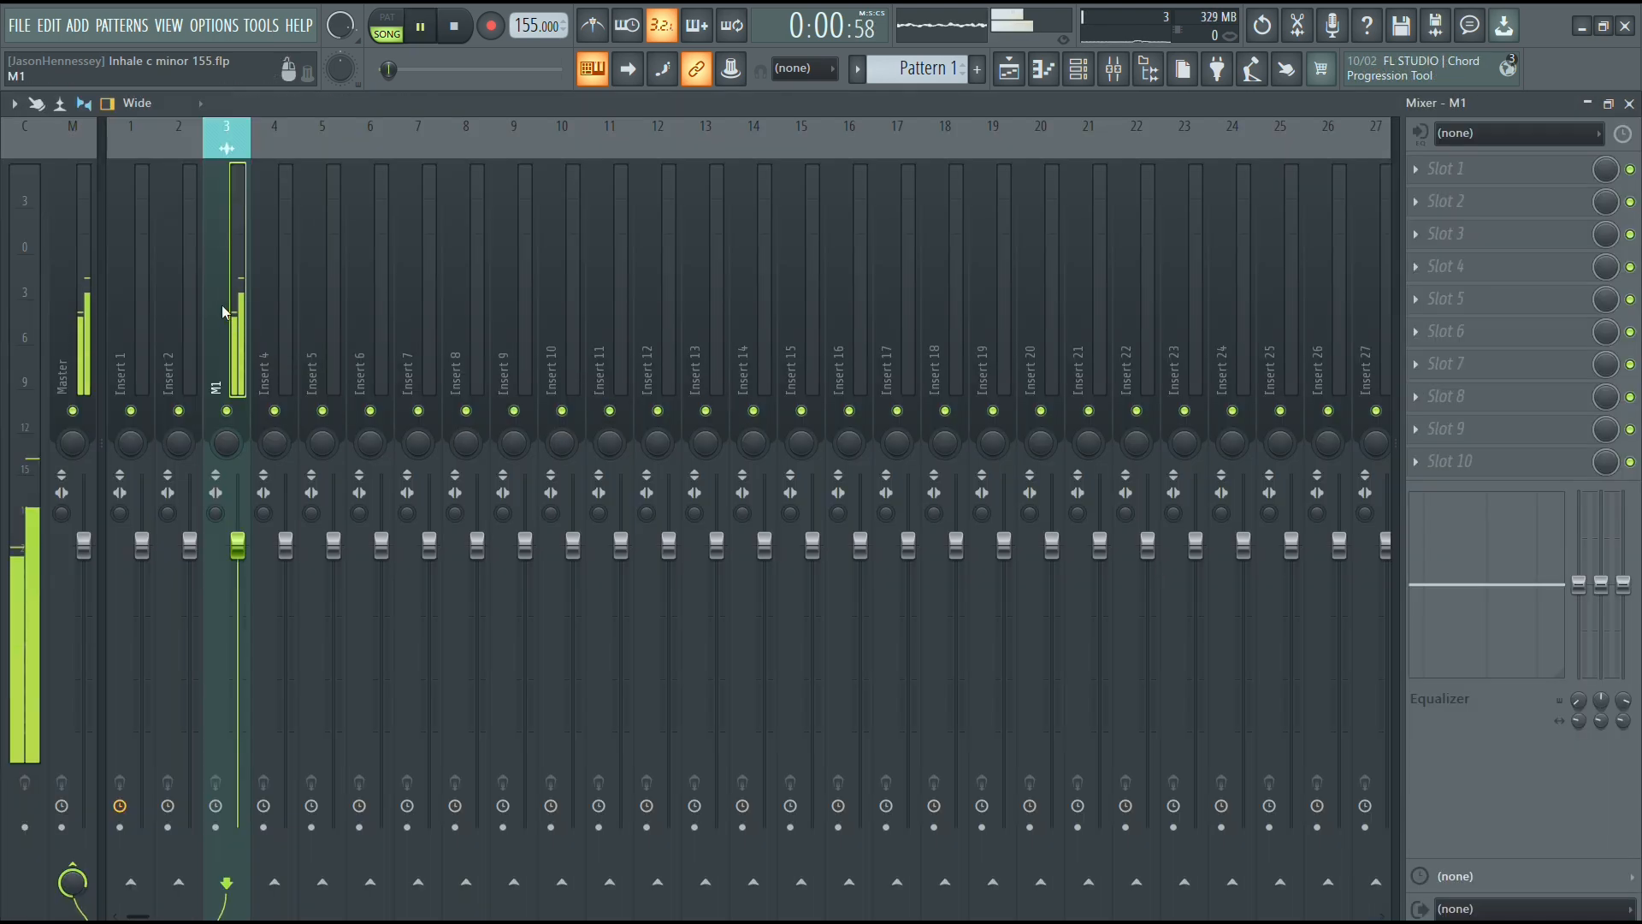
# Step: Move the M1 mixer track two positions earlier, to mixer track 1
pyautogui.hotkey('alt', 'Left')
pyautogui.hotkey('alt', 'Left')
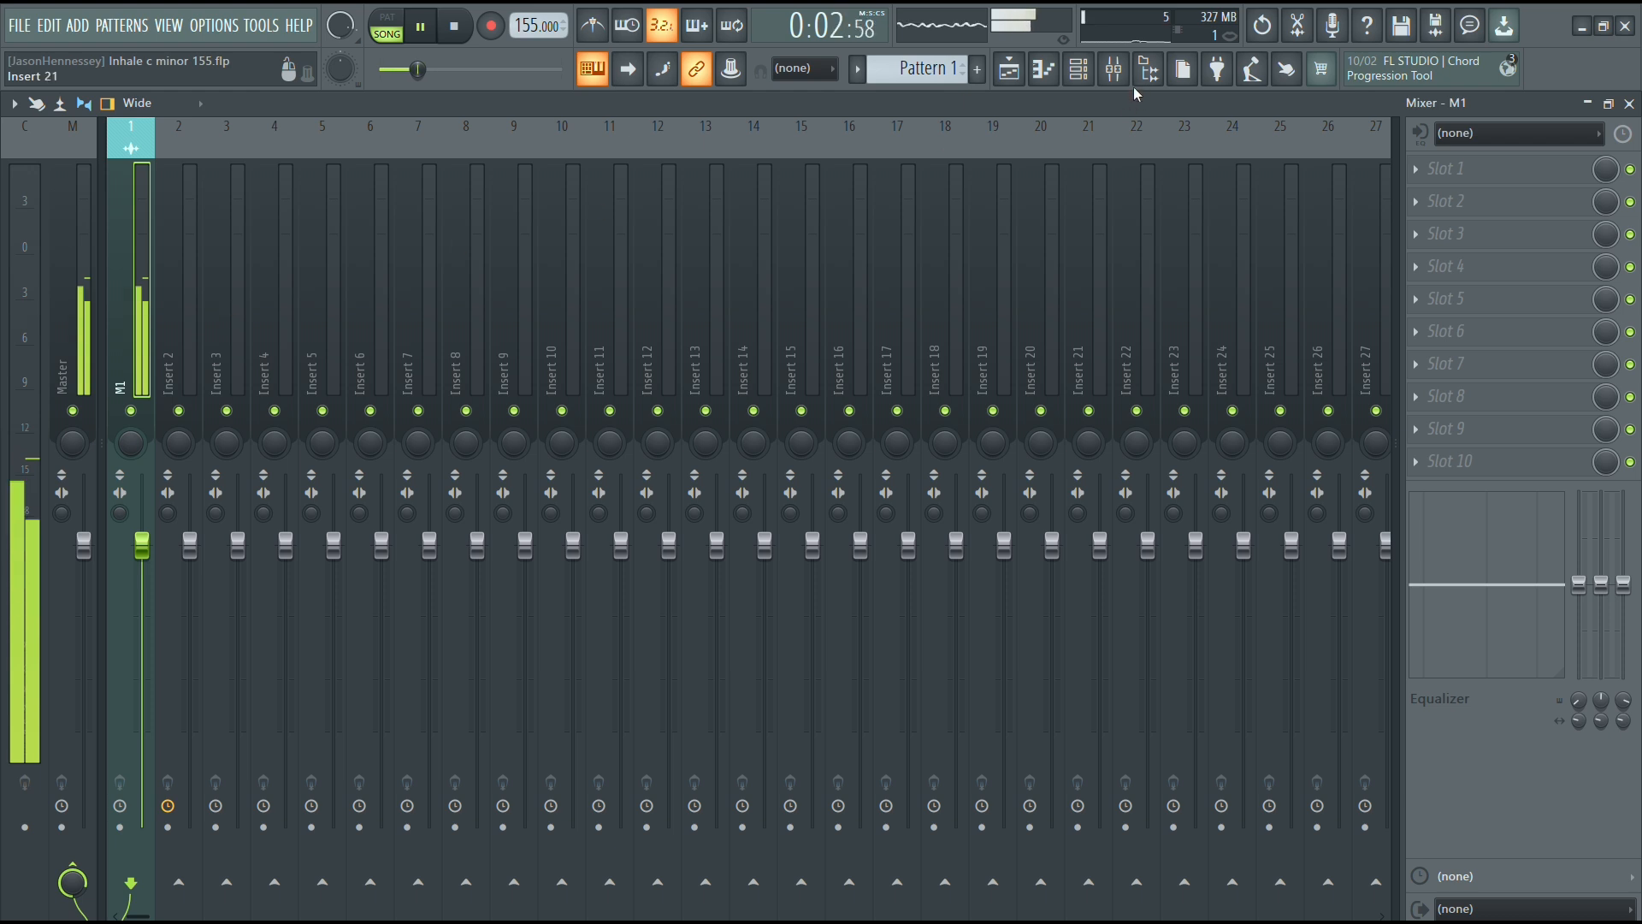
# Step: Show the Unsorted channels and add a FLEX channel using the All Strings Staccato preset from Essential Strings
pyautogui.press('F5')
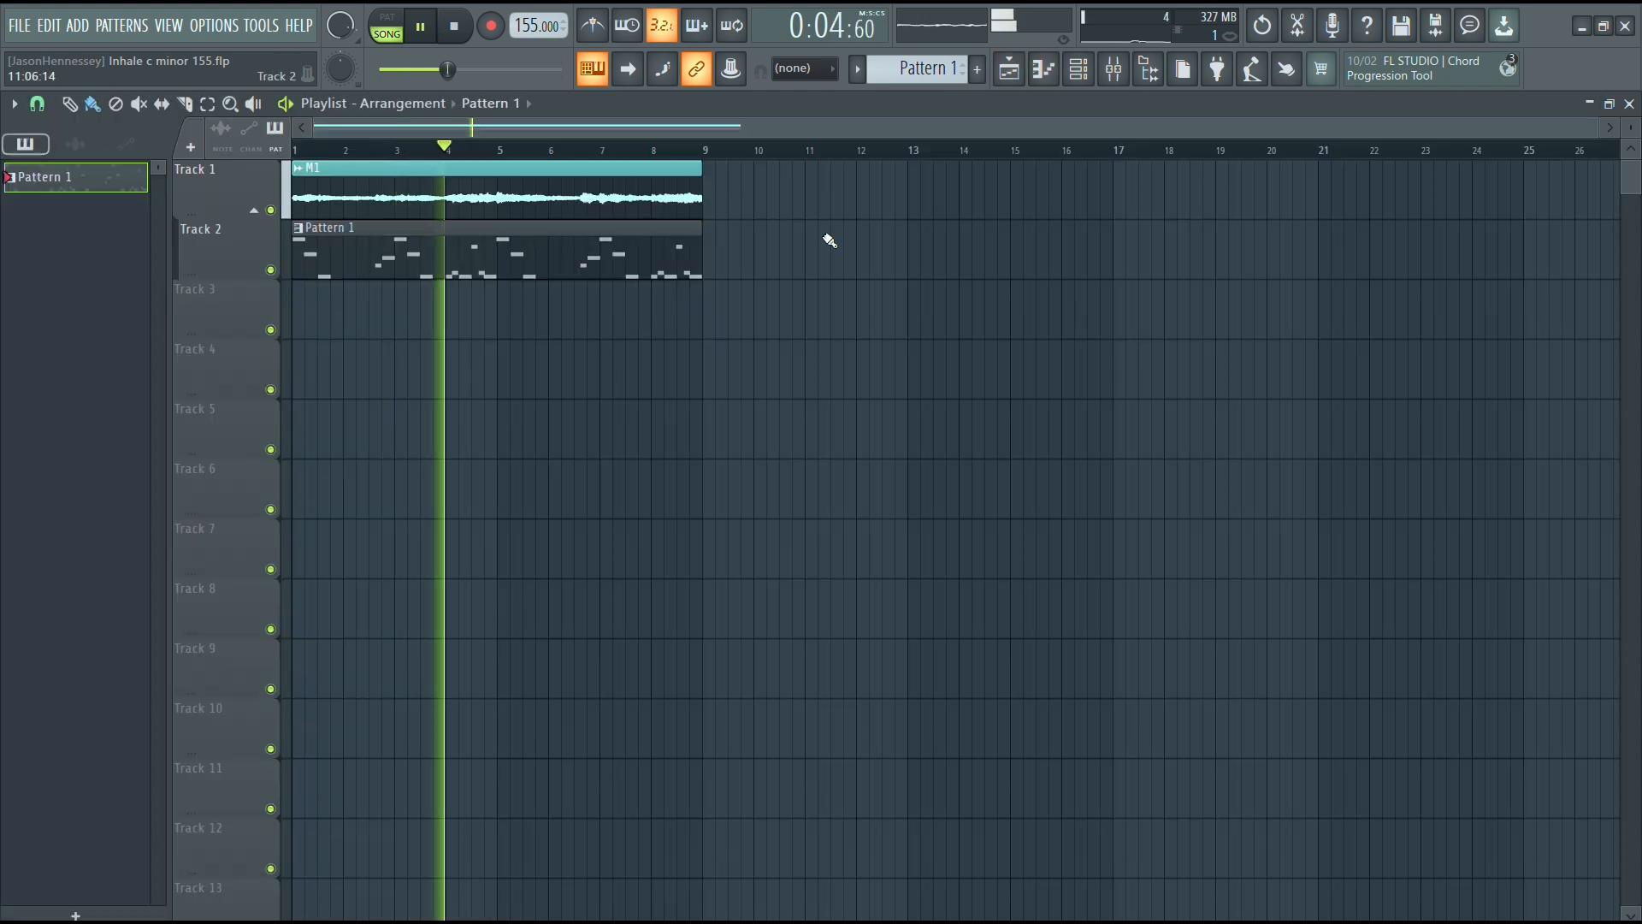
pyautogui.press('F6')
pyautogui.click(188, 104)
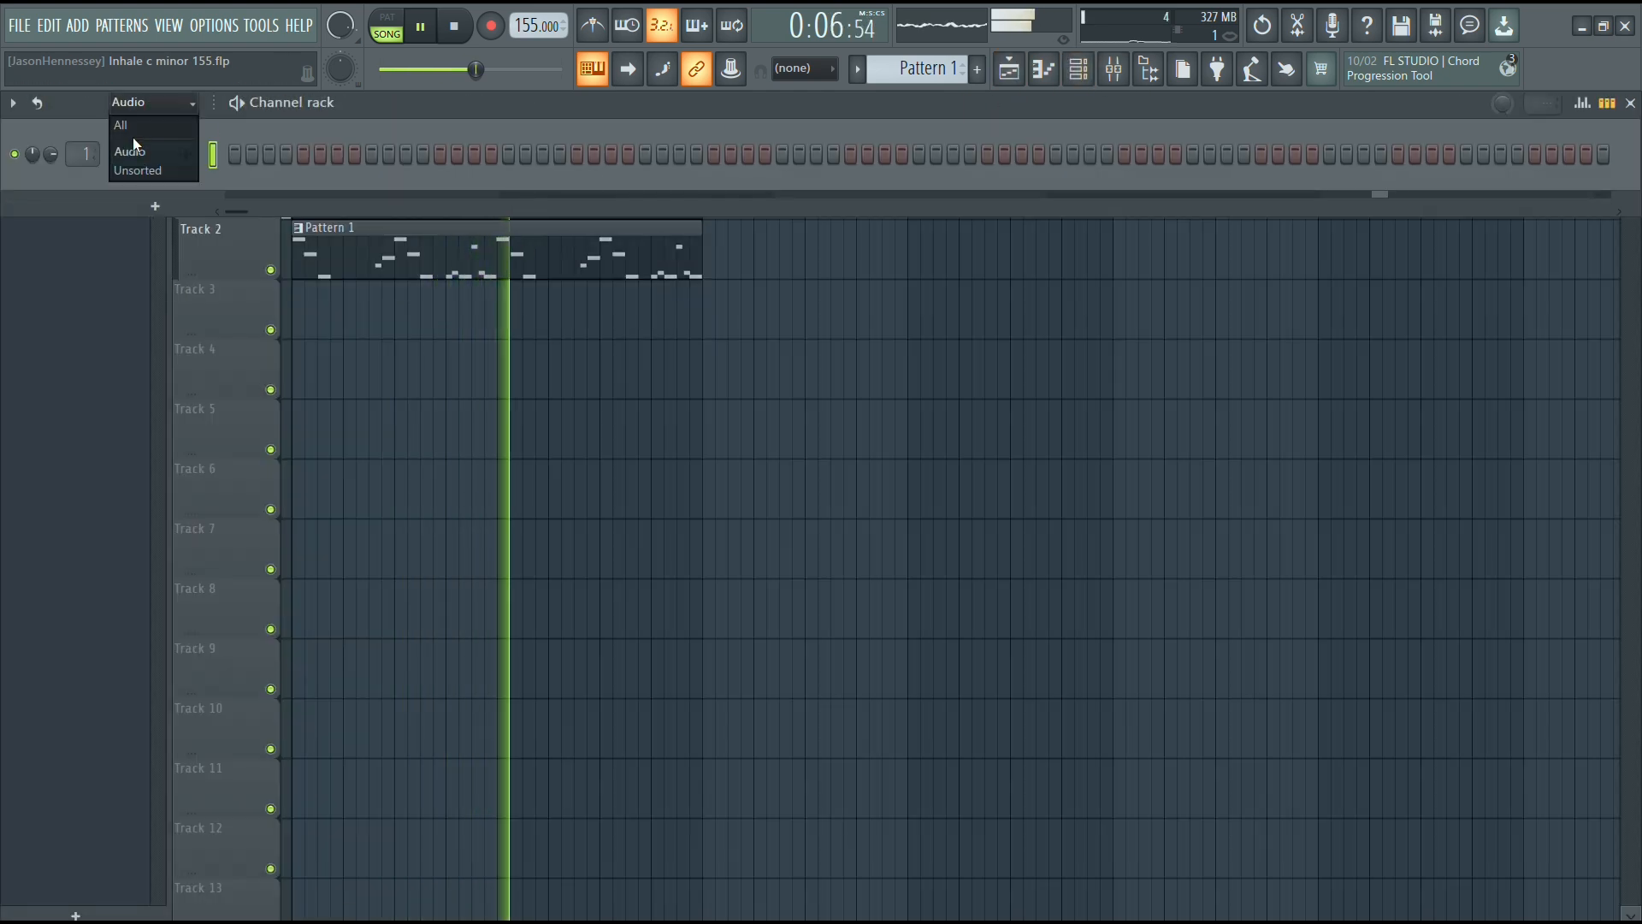
pyautogui.click(131, 170)
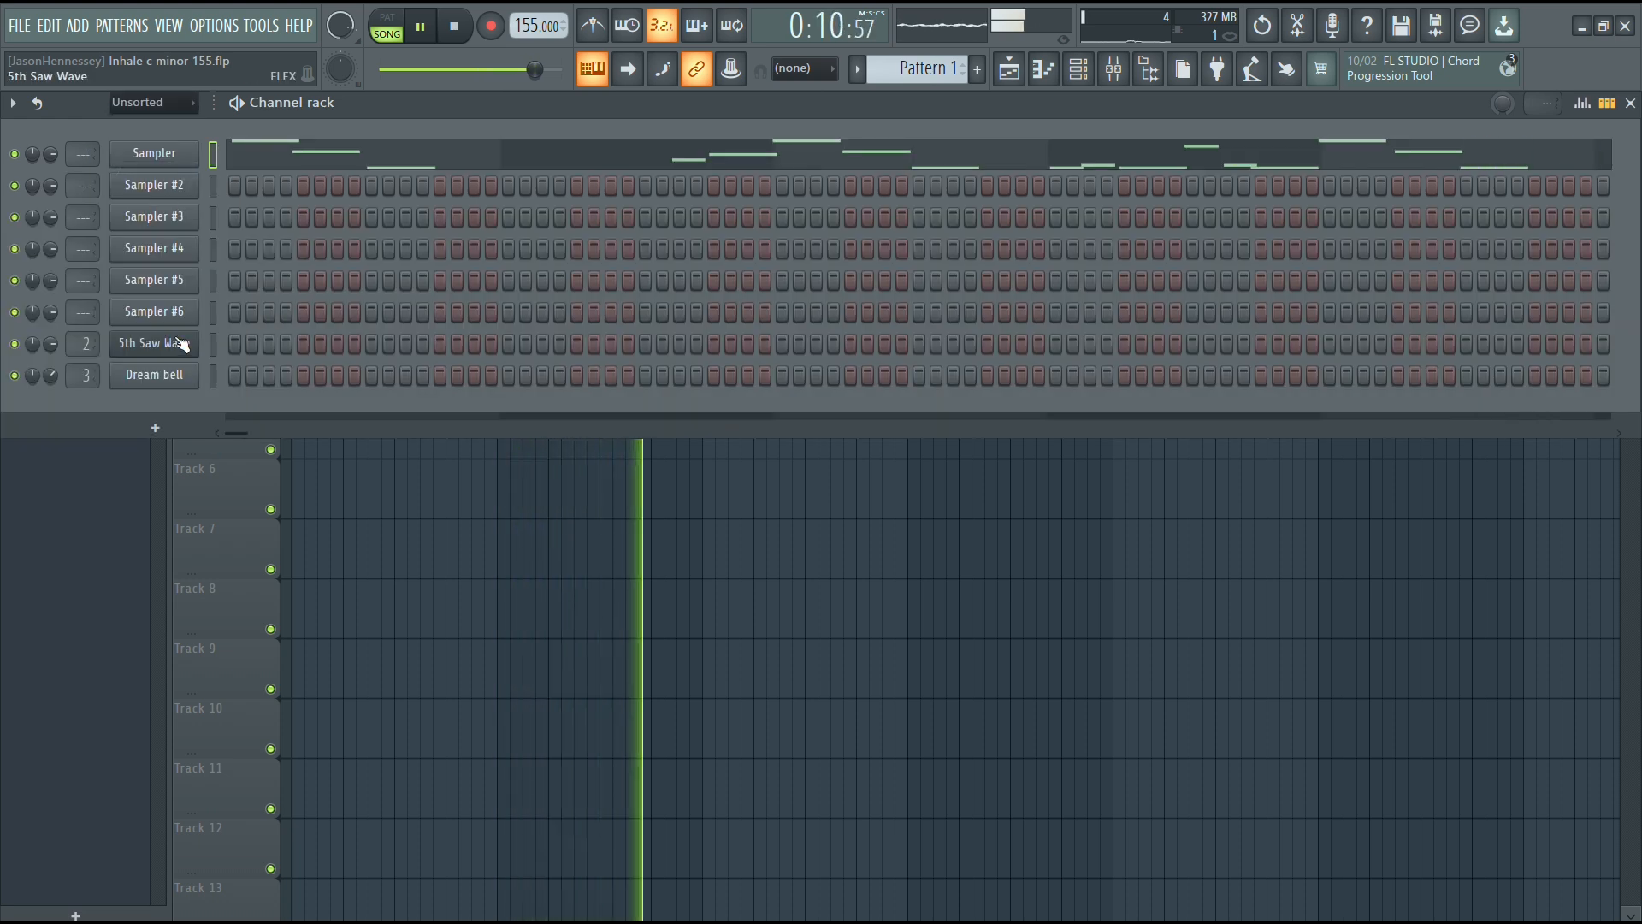
pyautogui.click(152, 432)
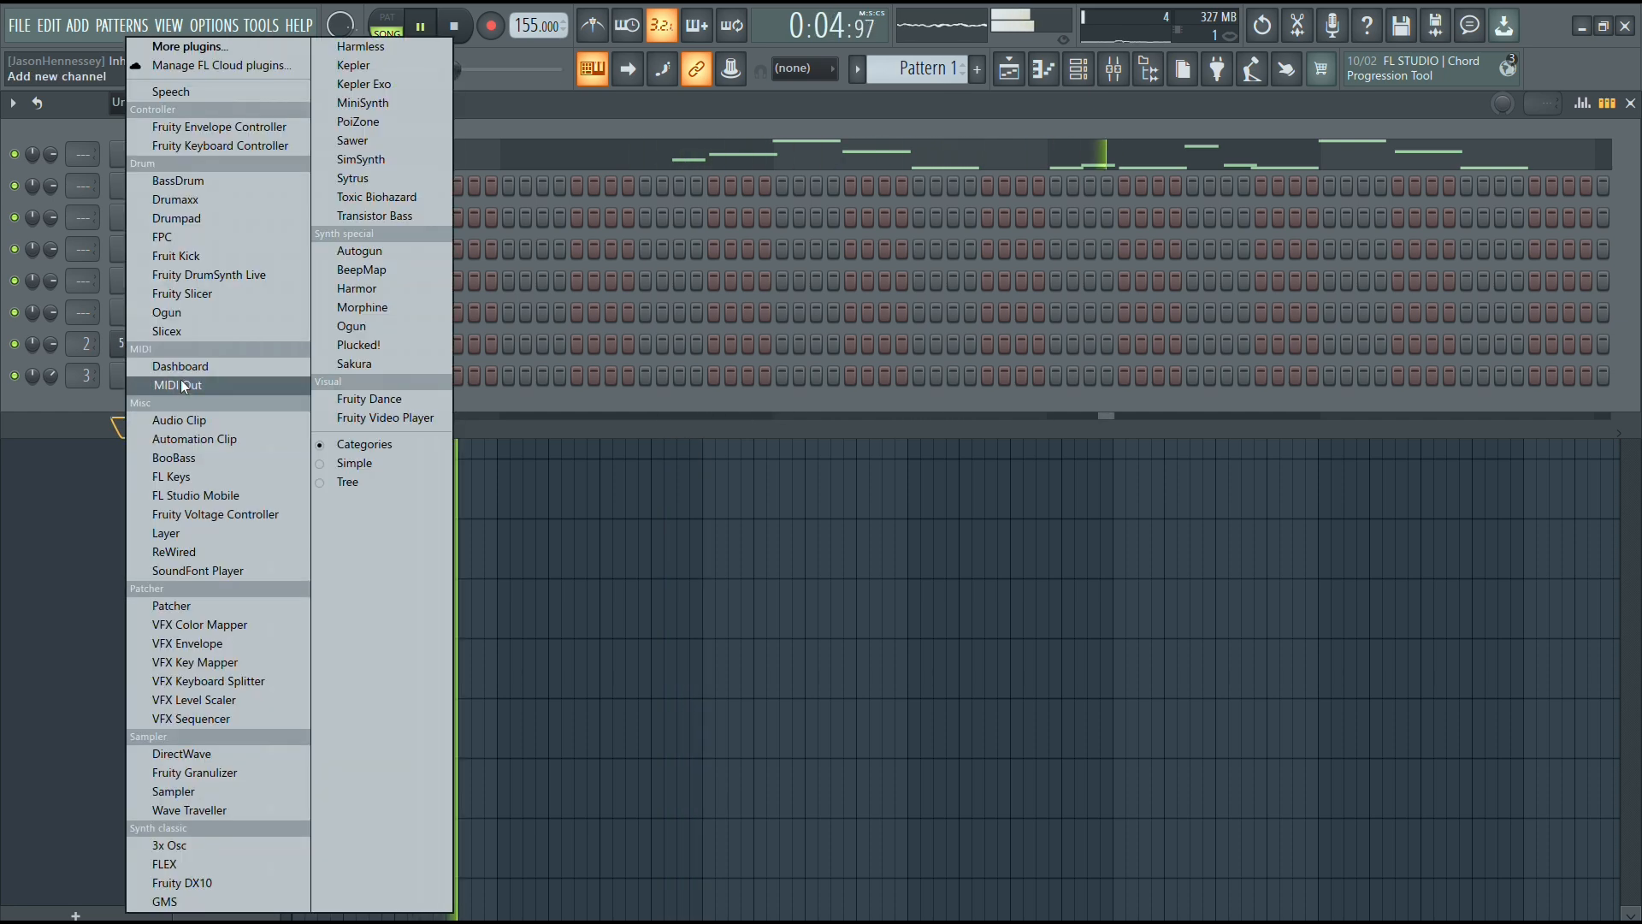
pyautogui.click(274, 863)
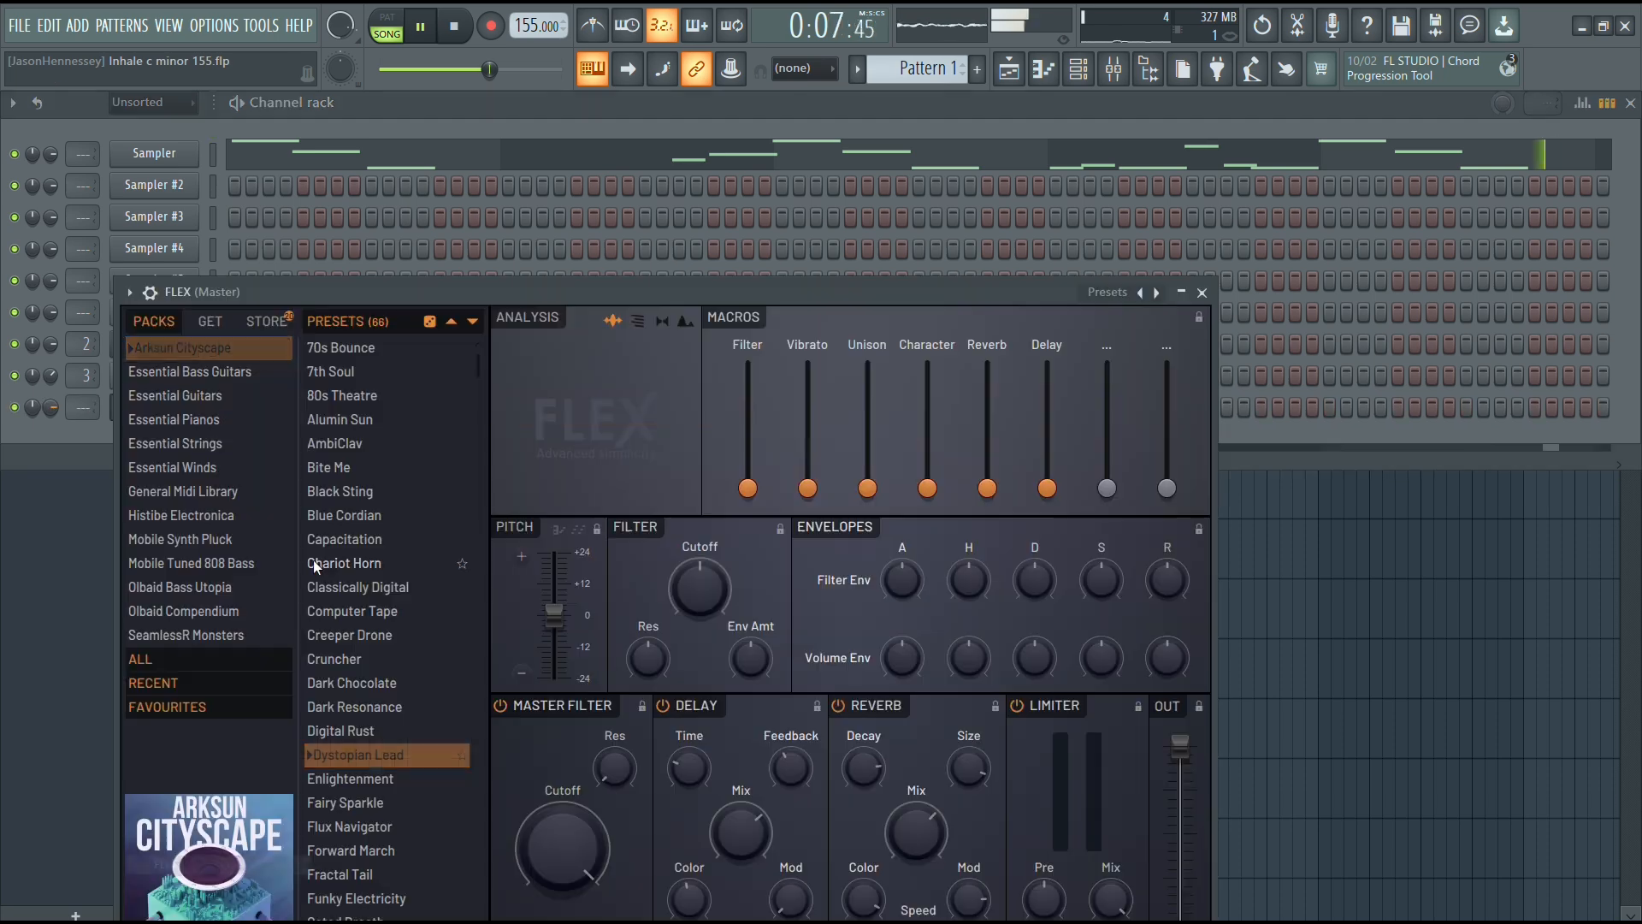
pyautogui.click(214, 443)
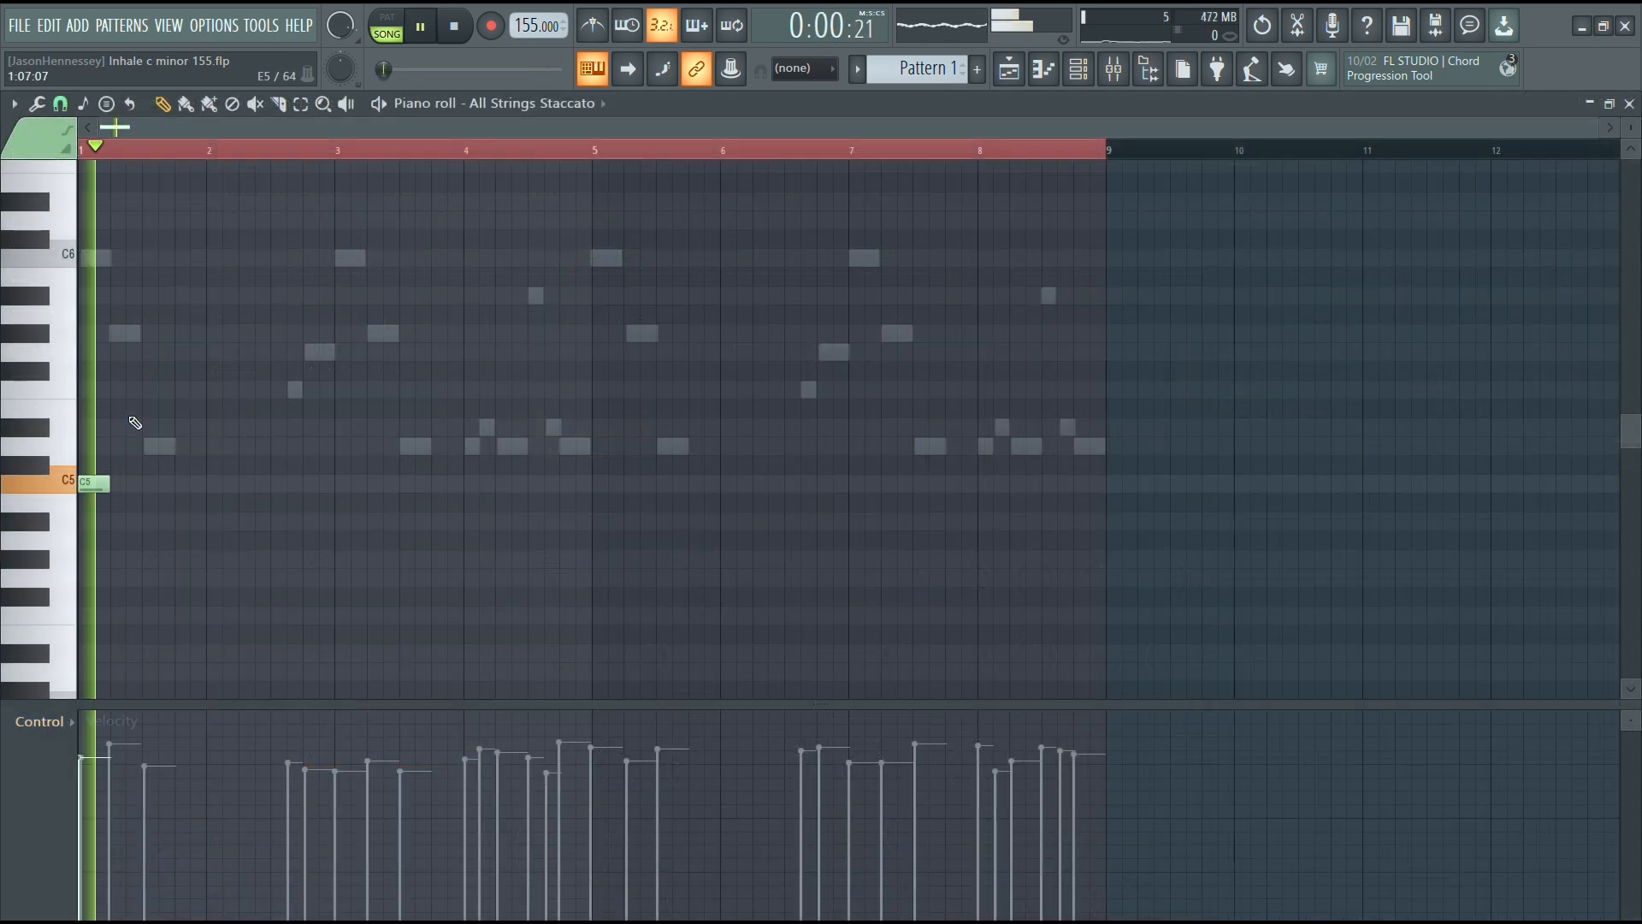
# Step: Draw one-beat C5 and G5 notes at the start of bar 1 for All Strings Staccato, stop playback and select both
pyautogui.click(99, 373)
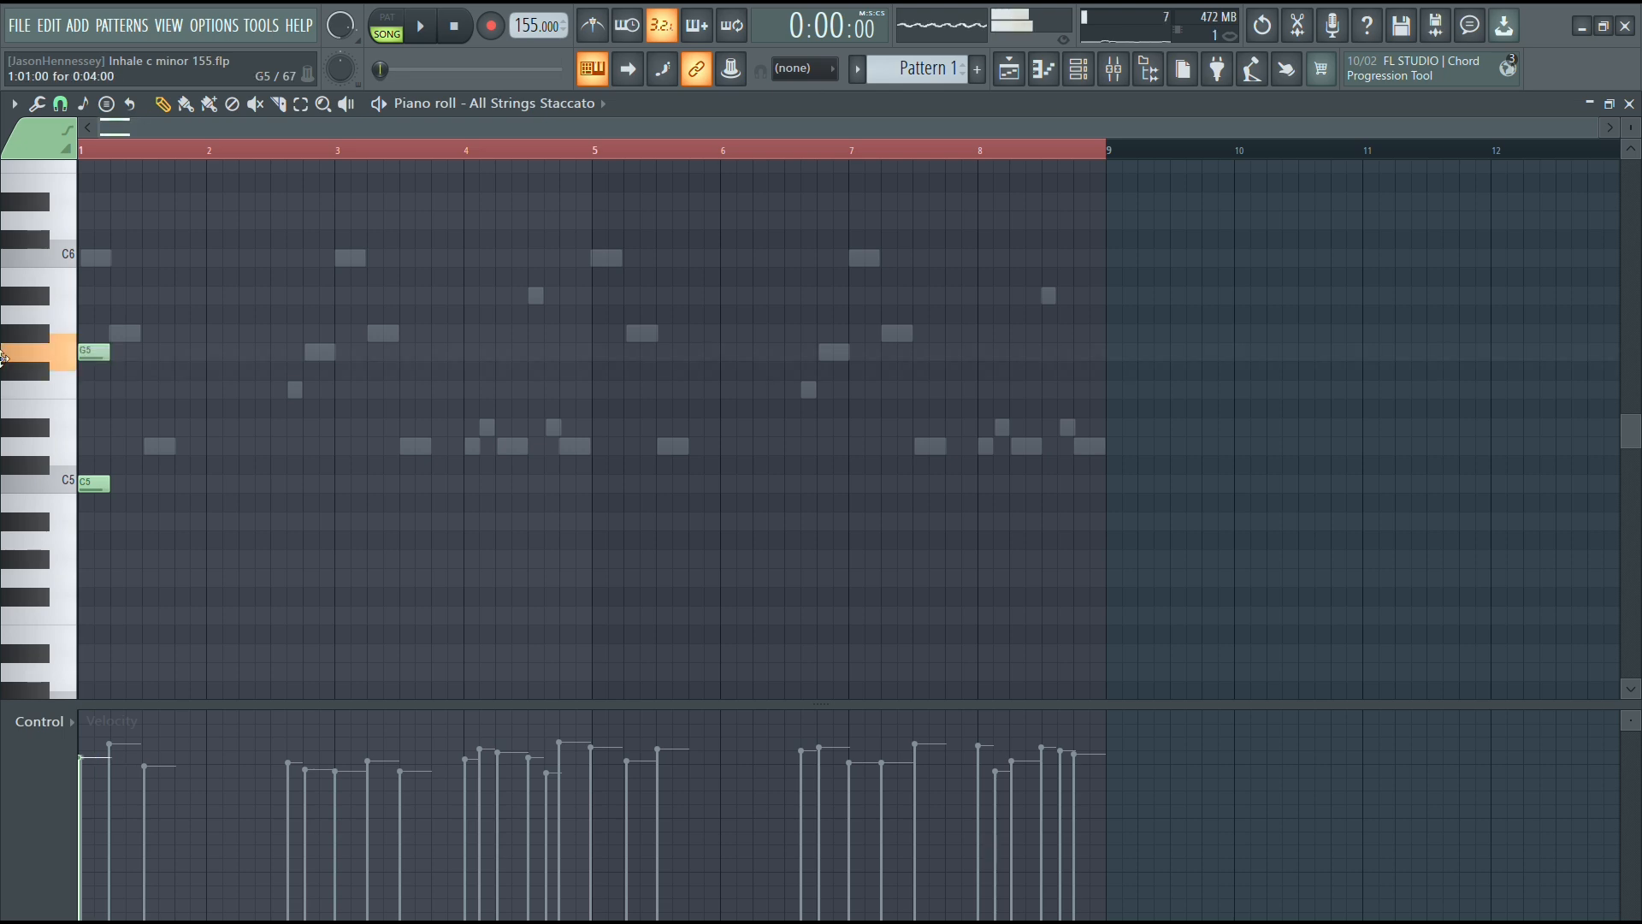
pyautogui.press('space')
pyautogui.scroll(4, 5, 359)
pyautogui.moveTo(129, 307); pyautogui.dragTo(33, 585)
pyautogui.press('space')
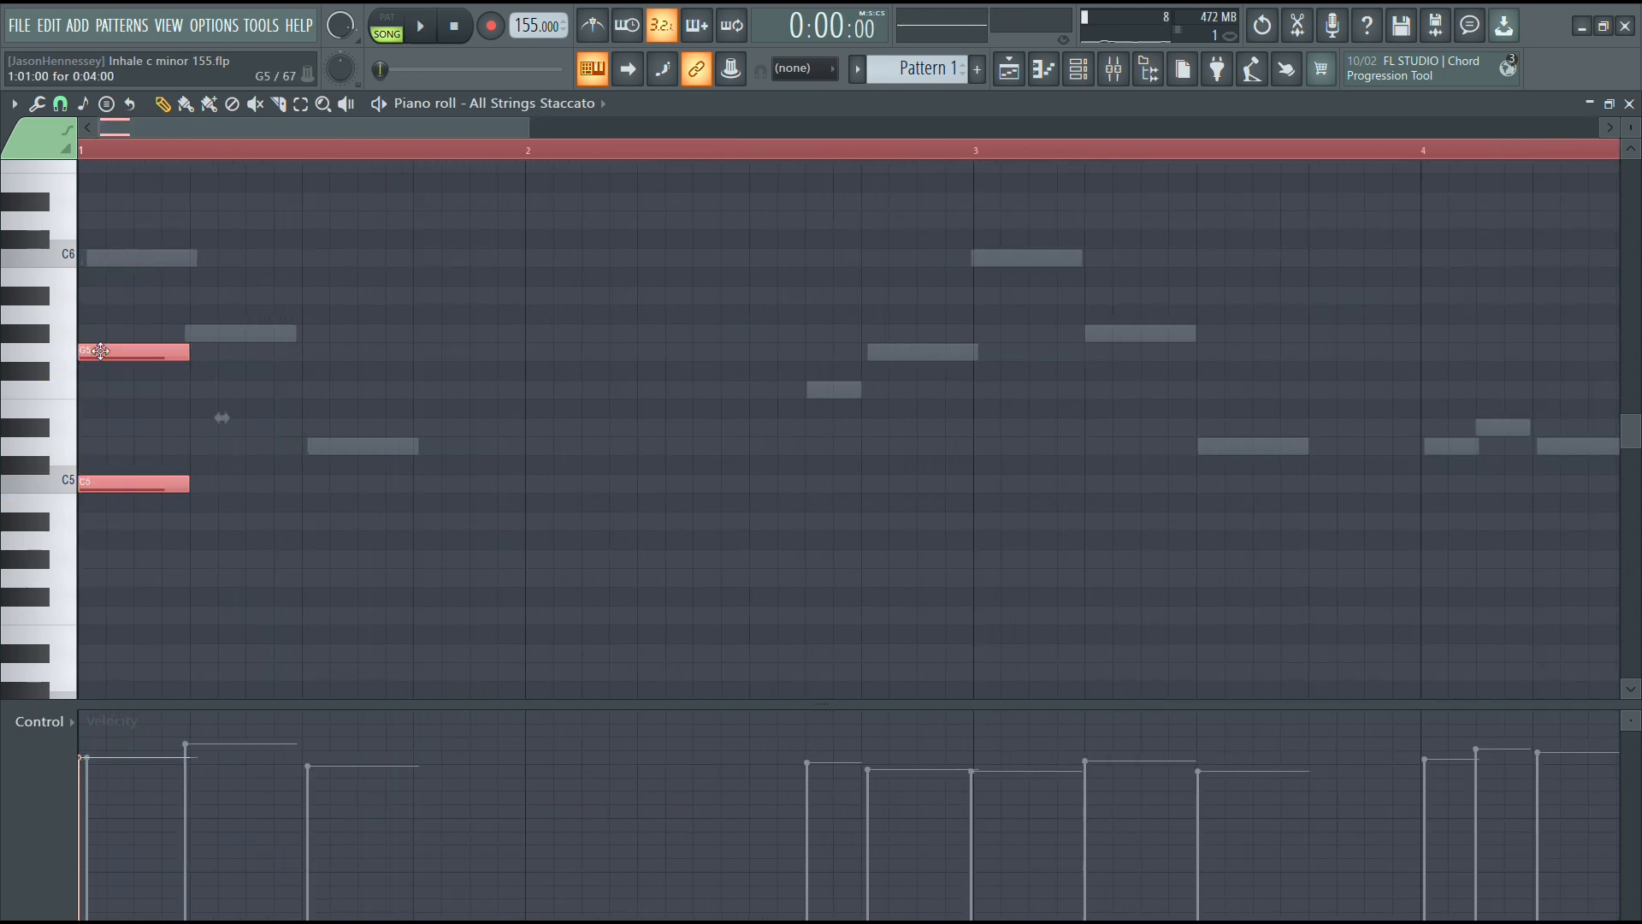
# Step: Copy the note pair to beat 3 of bar 1 as D5 and G#5, and move the G#5 to the start of bar 2
pyautogui.moveTo(100, 351); pyautogui.dragTo(352, 331)
pyautogui.click(327, 446)
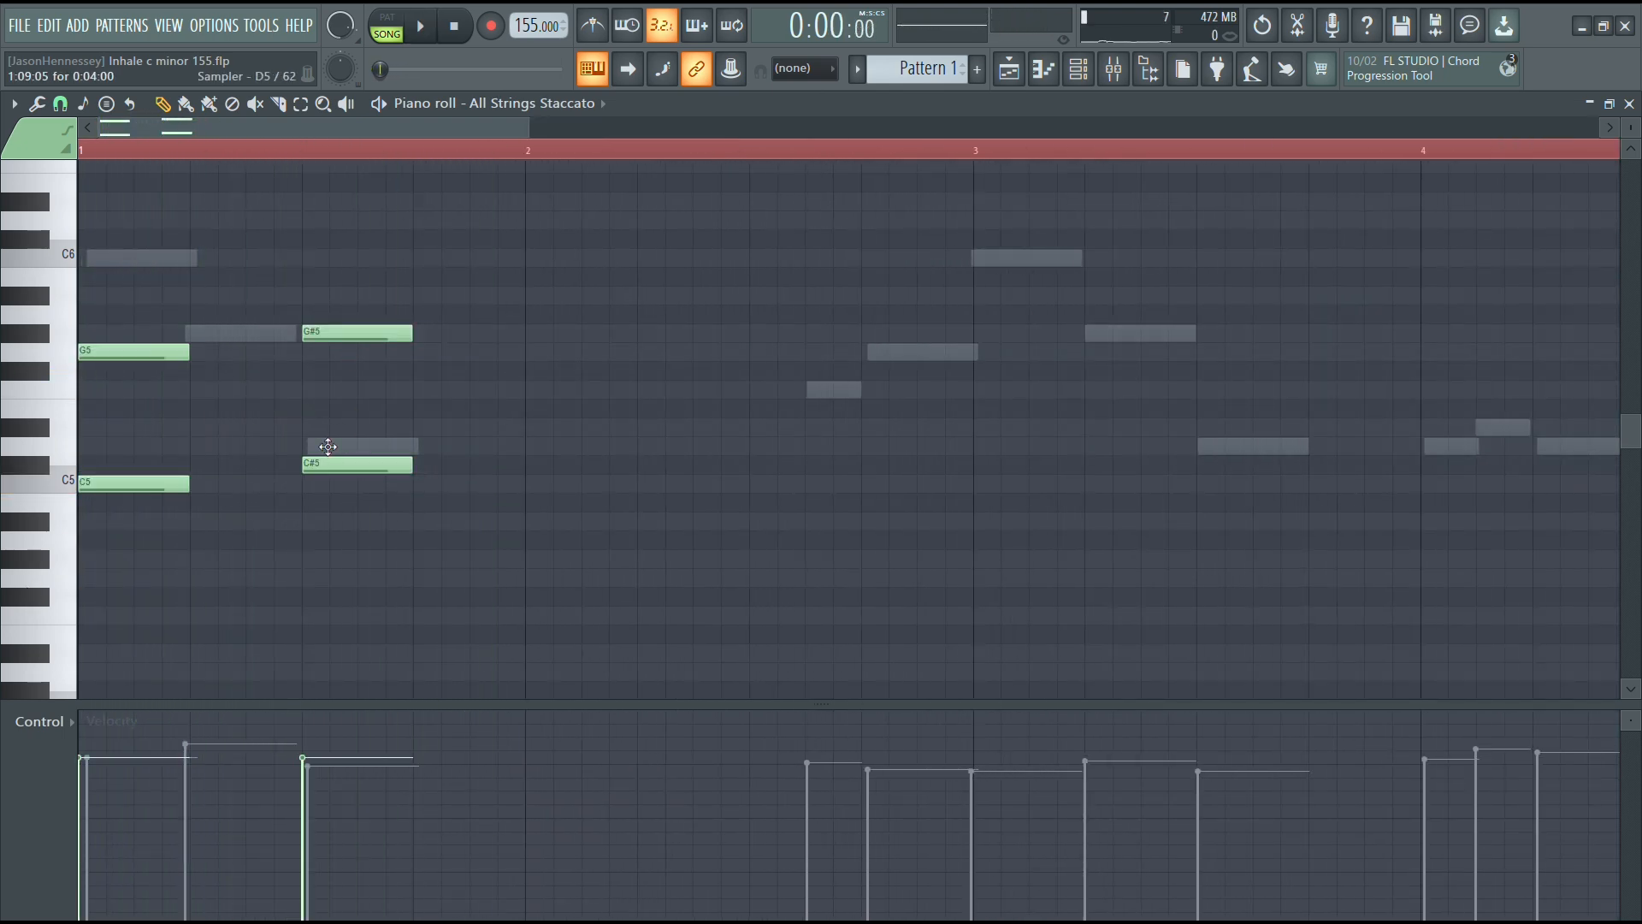
pyautogui.moveTo(337, 468); pyautogui.dragTo(335, 448)
pyautogui.press('space')
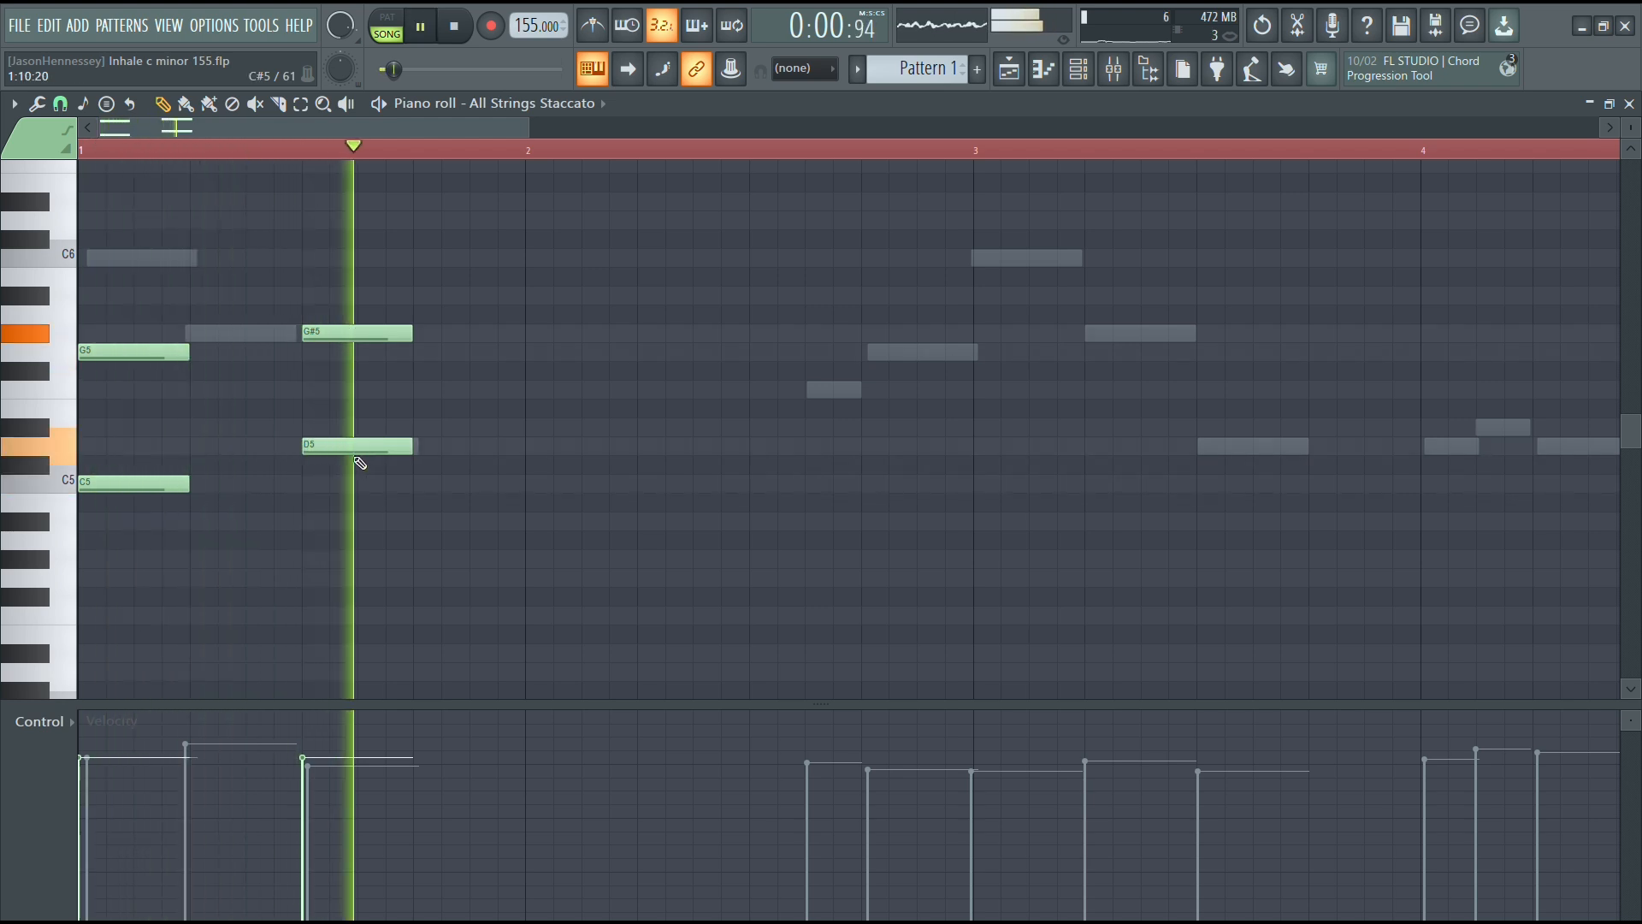
pyautogui.moveTo(339, 335); pyautogui.dragTo(451, 335)
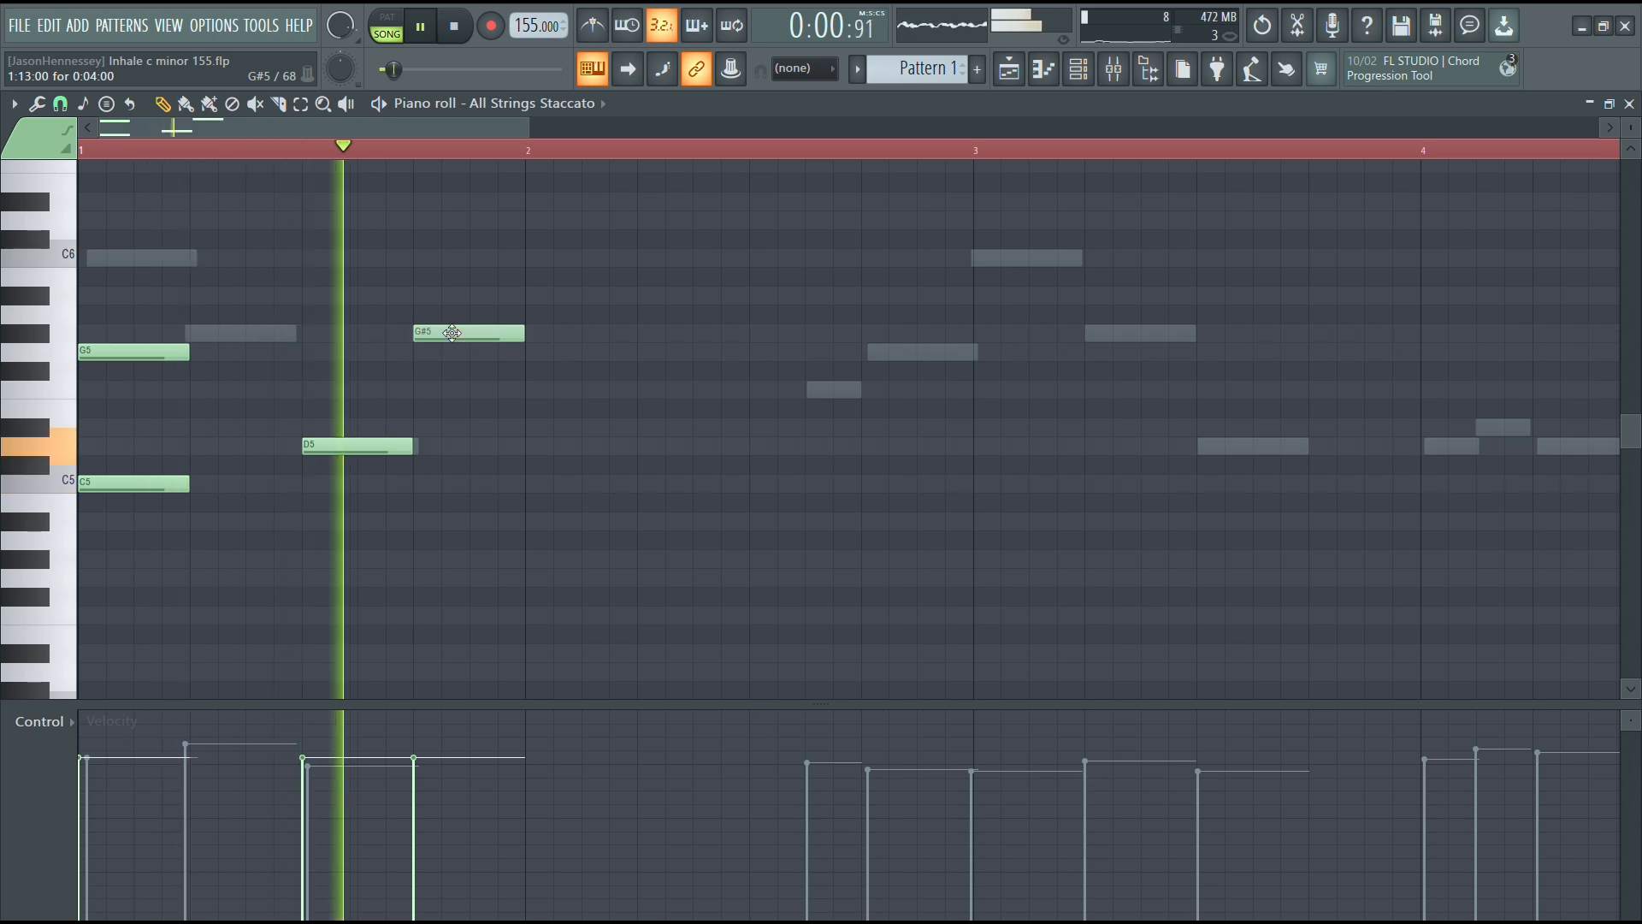
pyautogui.press('space')
# Step: Add a Sakura channel and load the STR Viola FG preset from its String bank
pyautogui.press('F6')
pyautogui.click(159, 459)
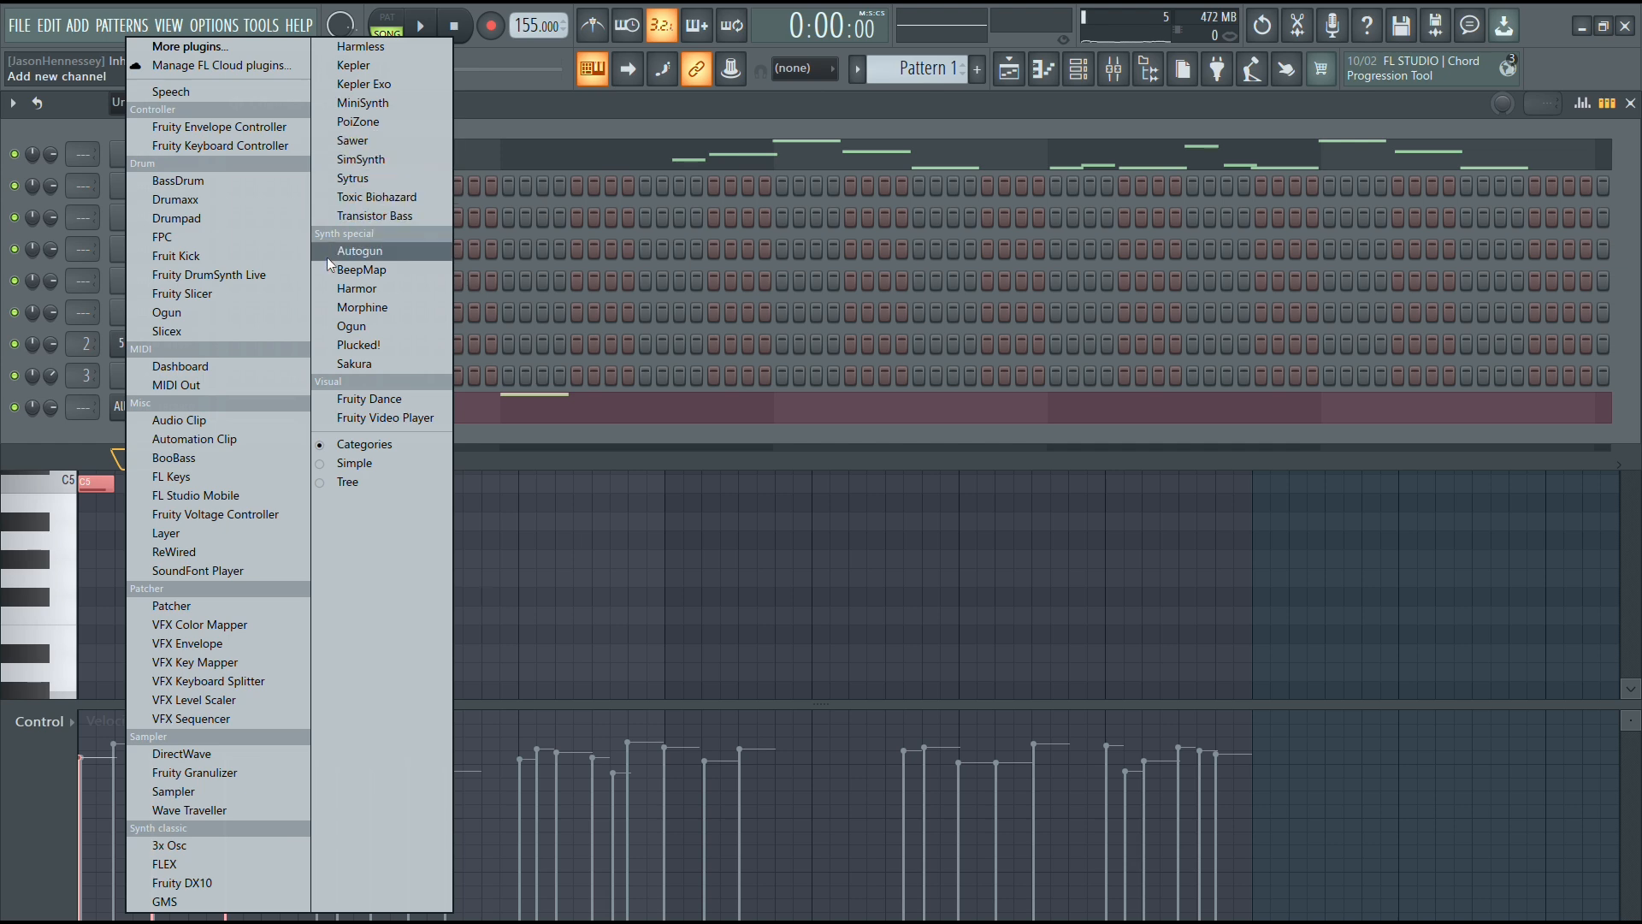
pyautogui.click(350, 368)
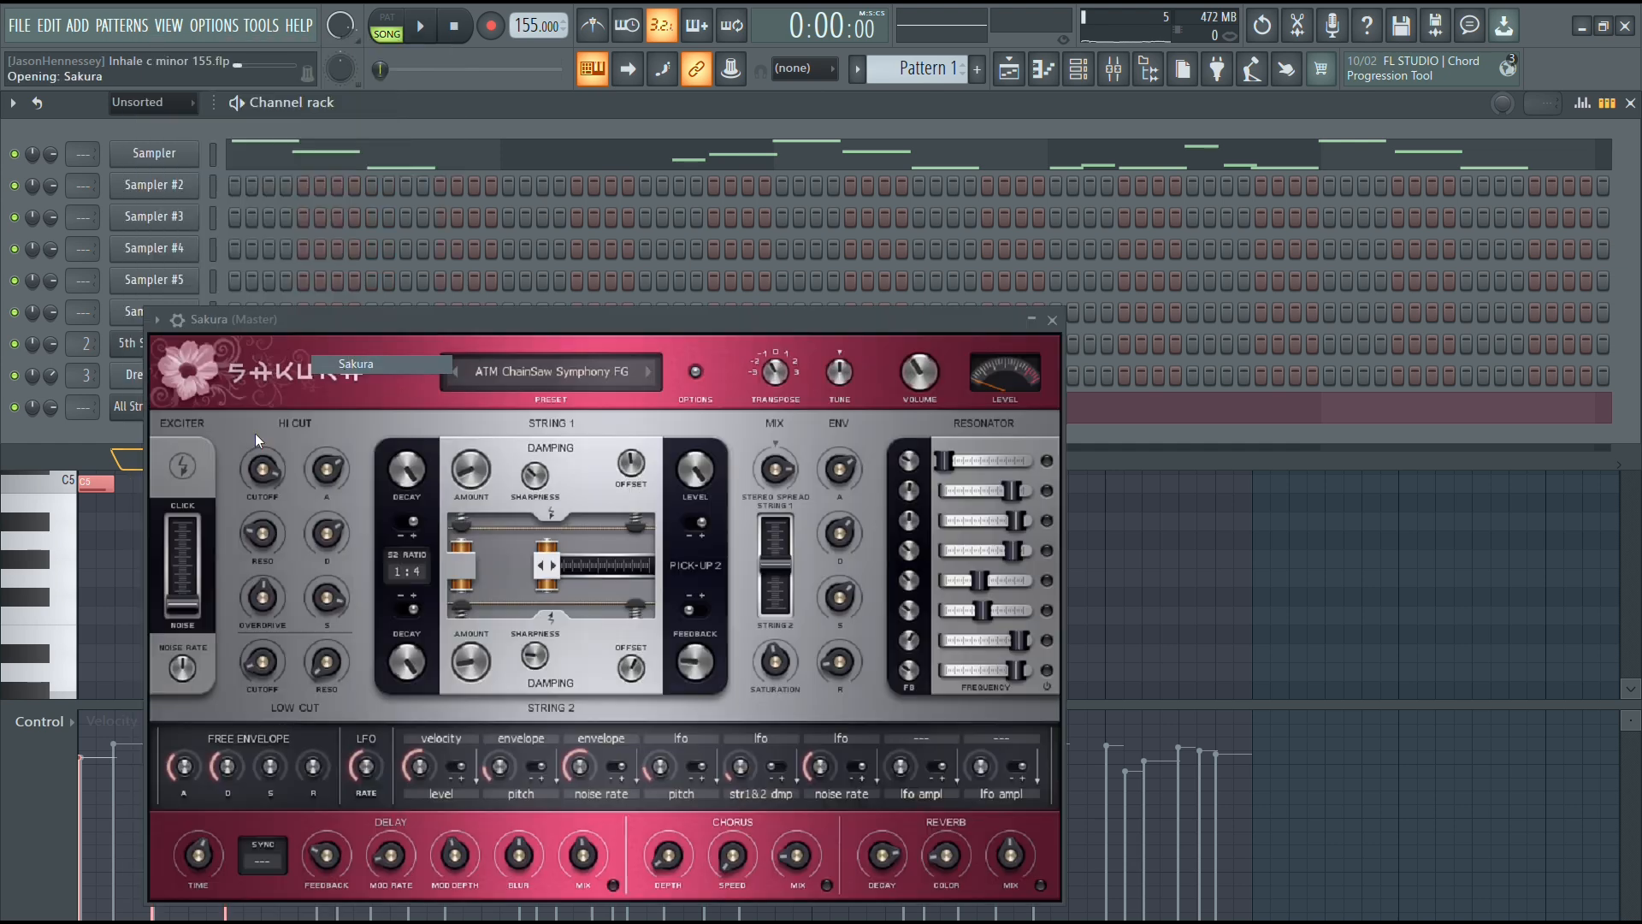
pyautogui.click(579, 381)
pyautogui.click(382, 837)
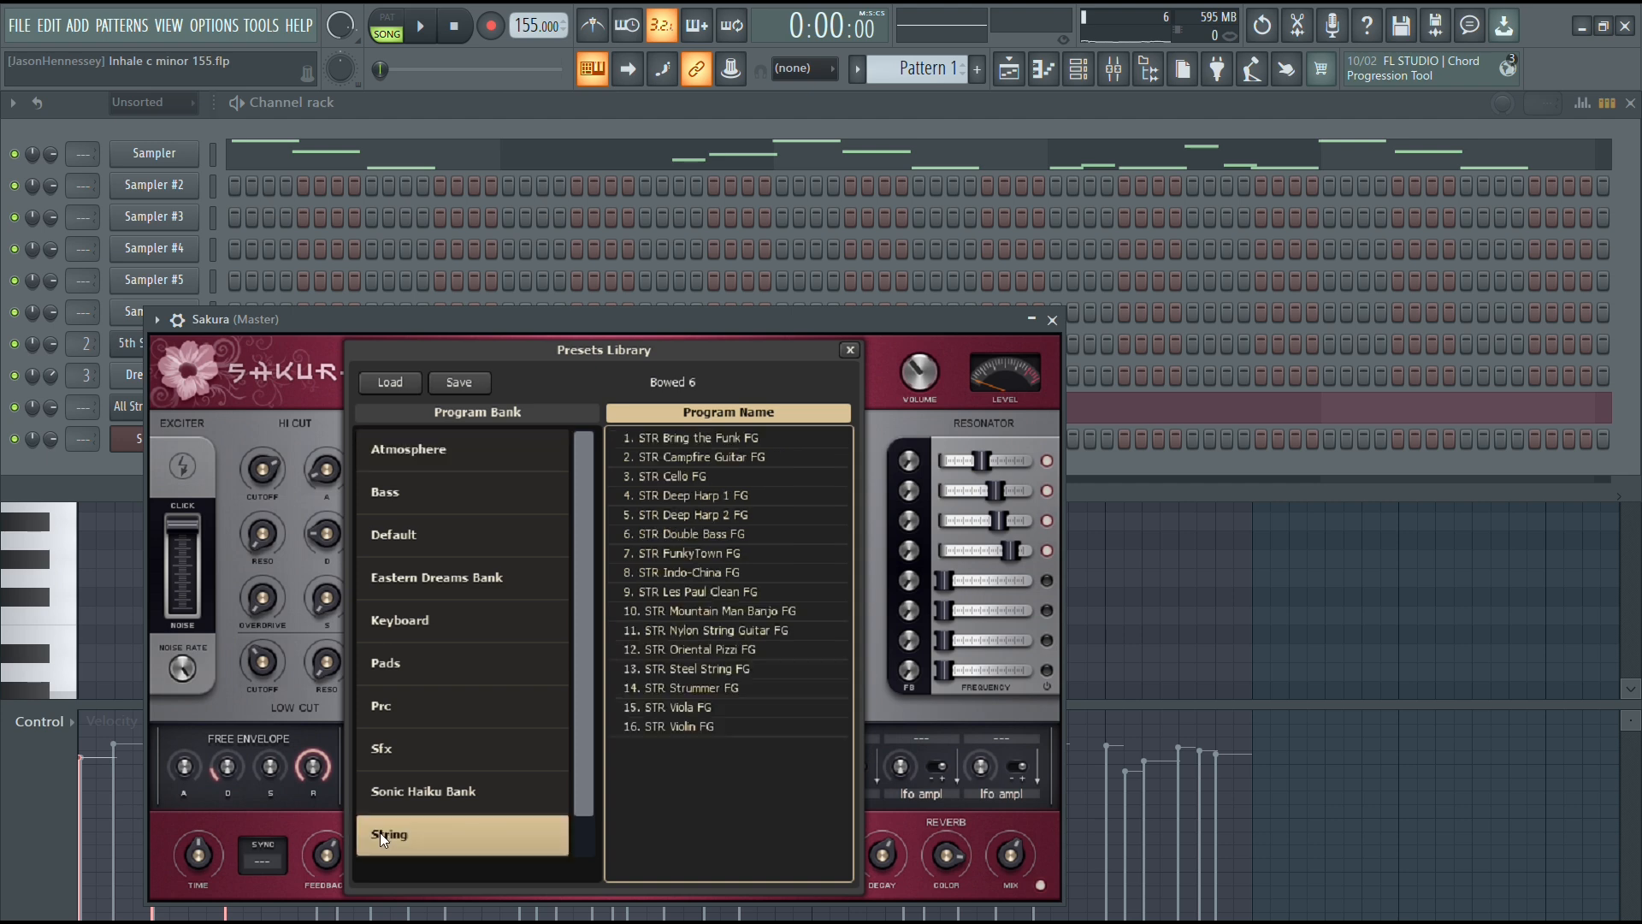
pyautogui.click(701, 725)
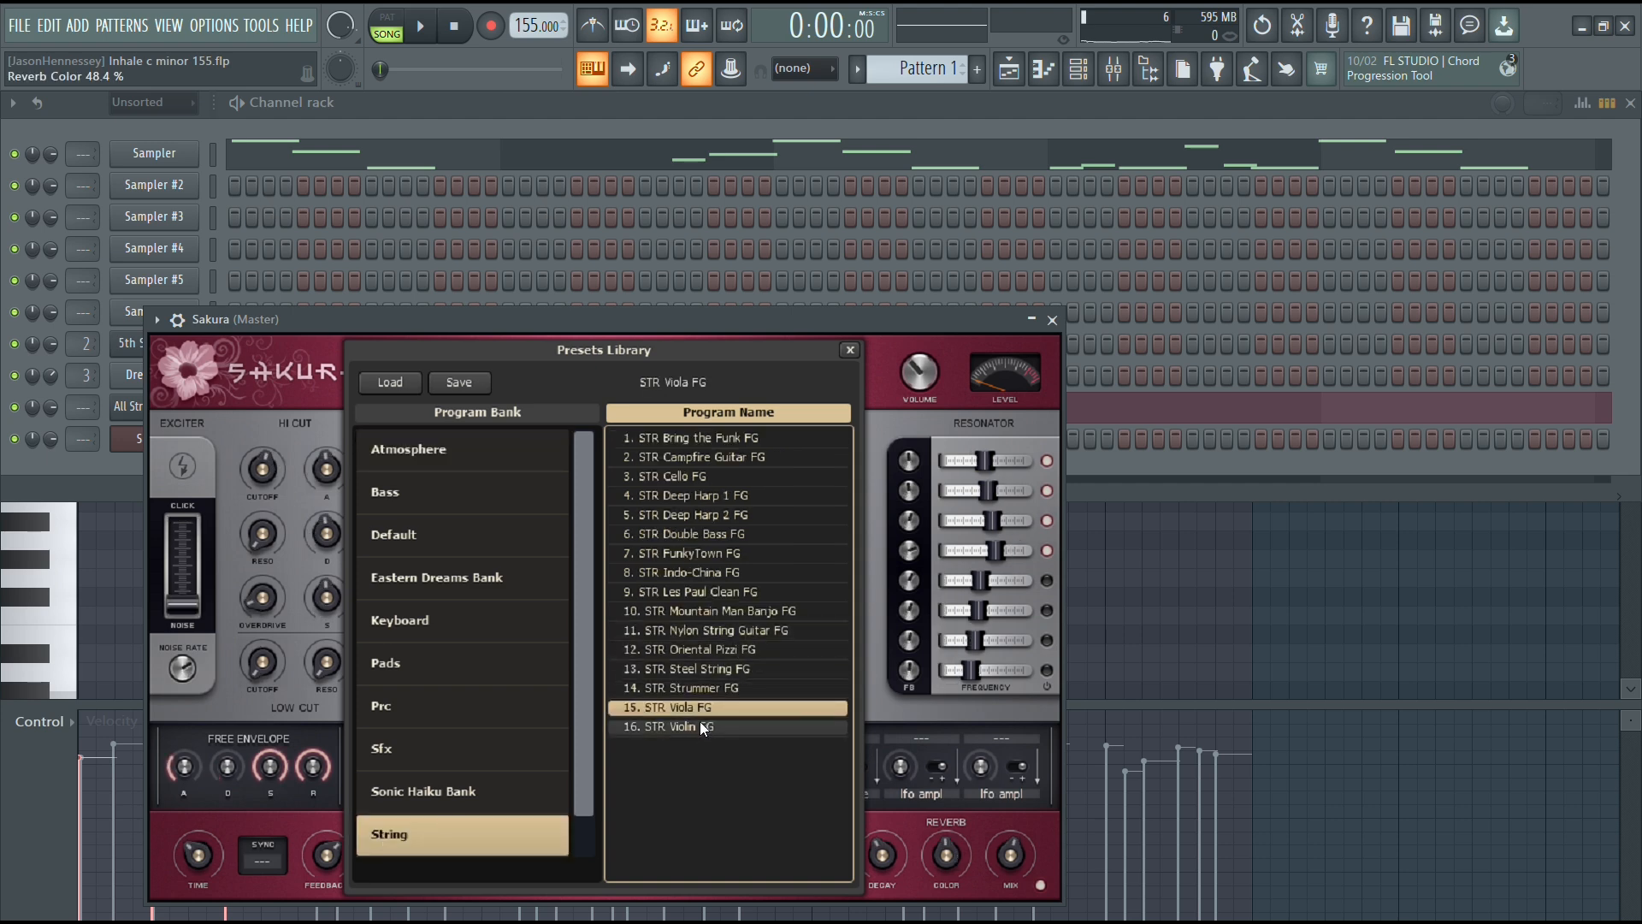
pyautogui.click(1054, 320)
# Step: In Sakura's piano roll, draw a D7 note from beat 2 of bar 2 to the start of bar 3
pyautogui.rightClick(157, 445)
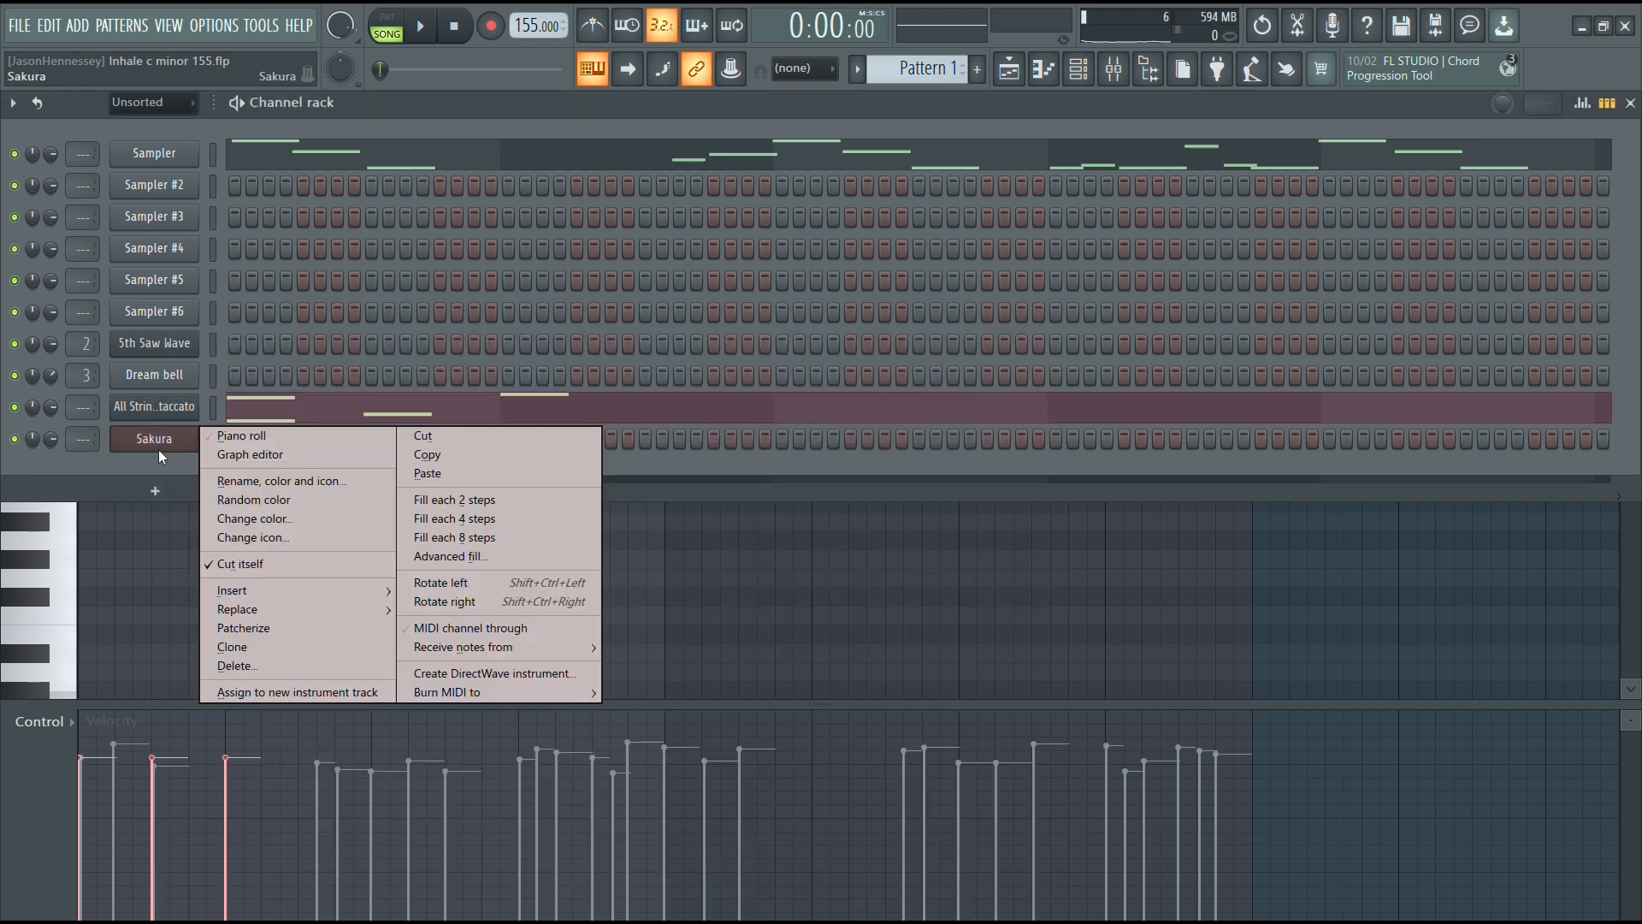
pyautogui.click(222, 434)
pyautogui.scroll(5, 133, 448)
pyautogui.press('space')
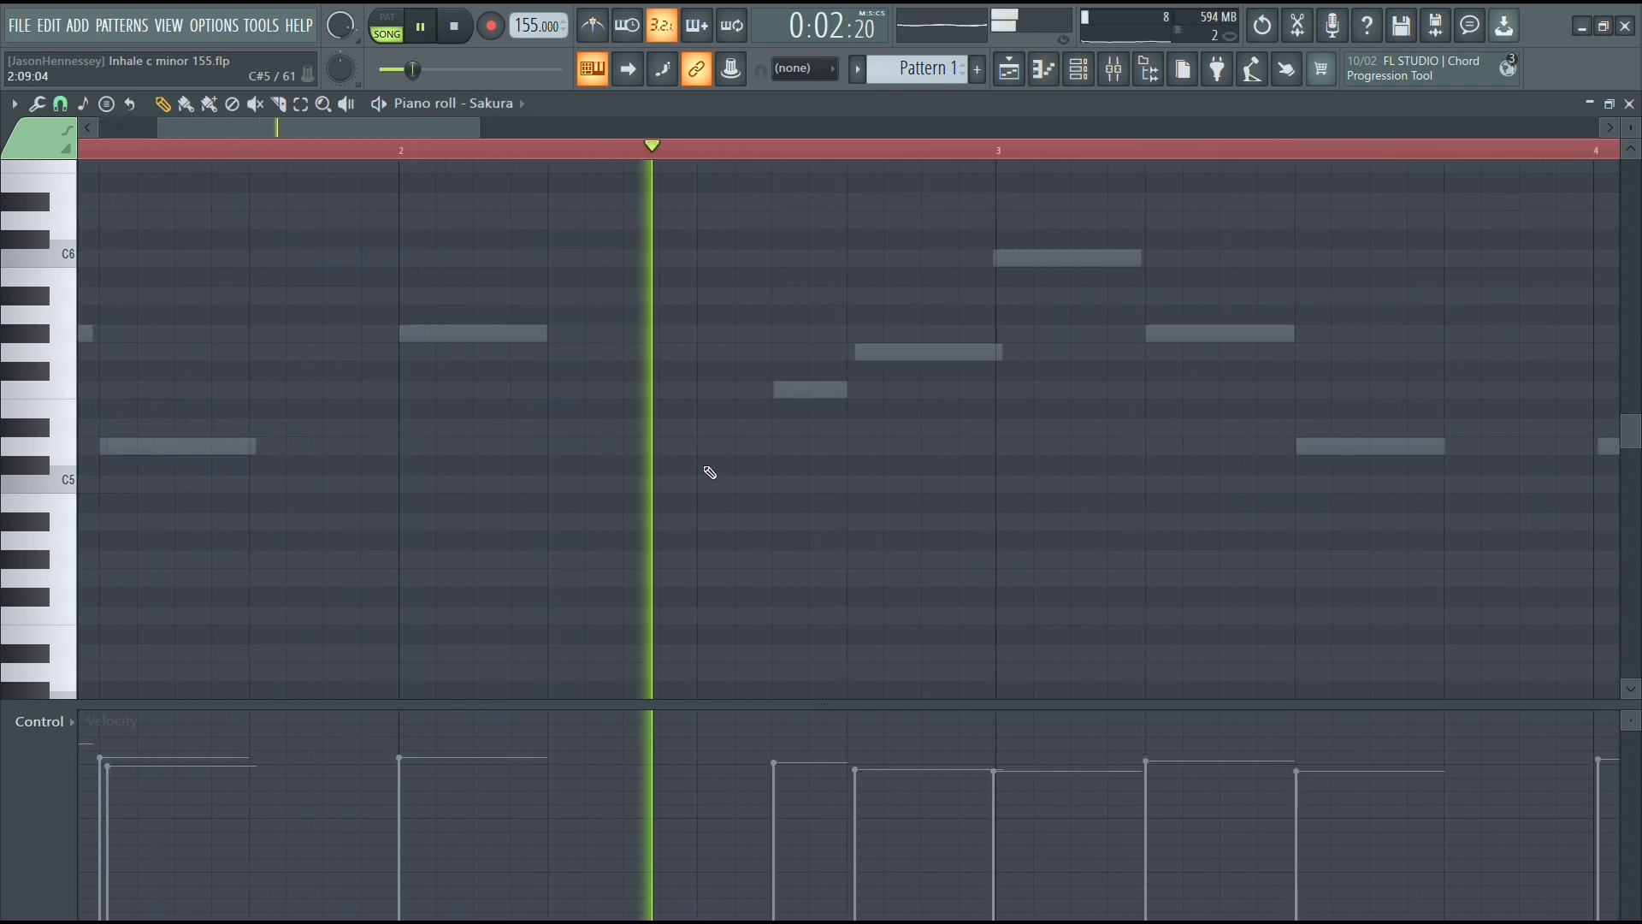
pyautogui.press('space')
pyautogui.click(568, 462)
pyautogui.moveTo(568, 460); pyautogui.dragTo(578, 441)
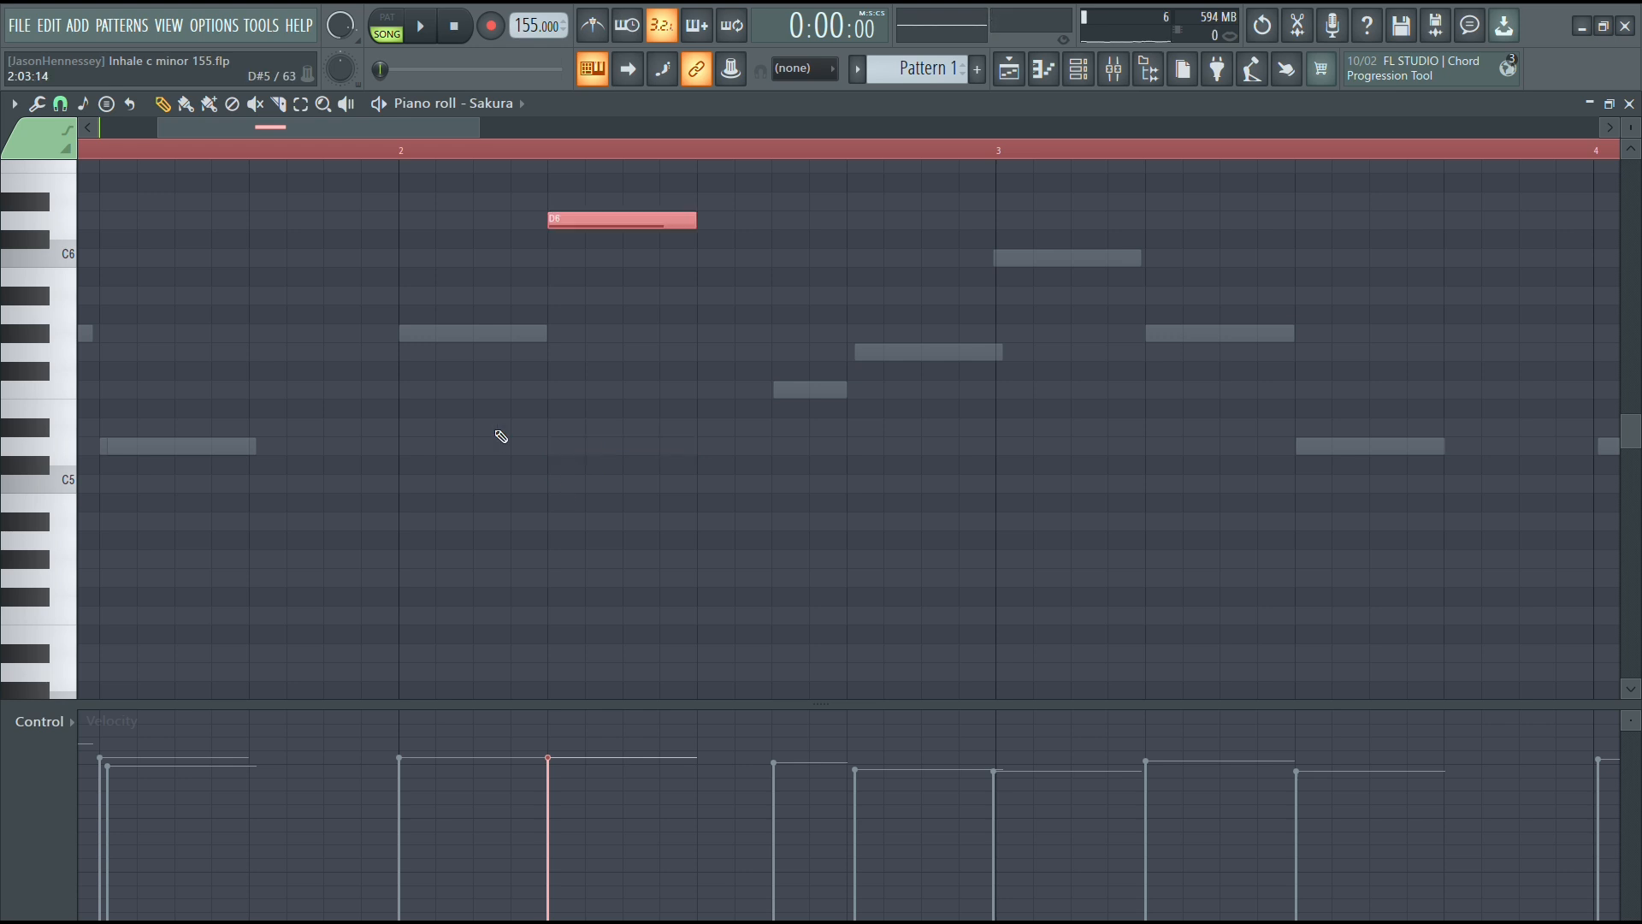
pyautogui.scroll(3, 497, 432)
pyautogui.hotkey('ctrl', 'Up')
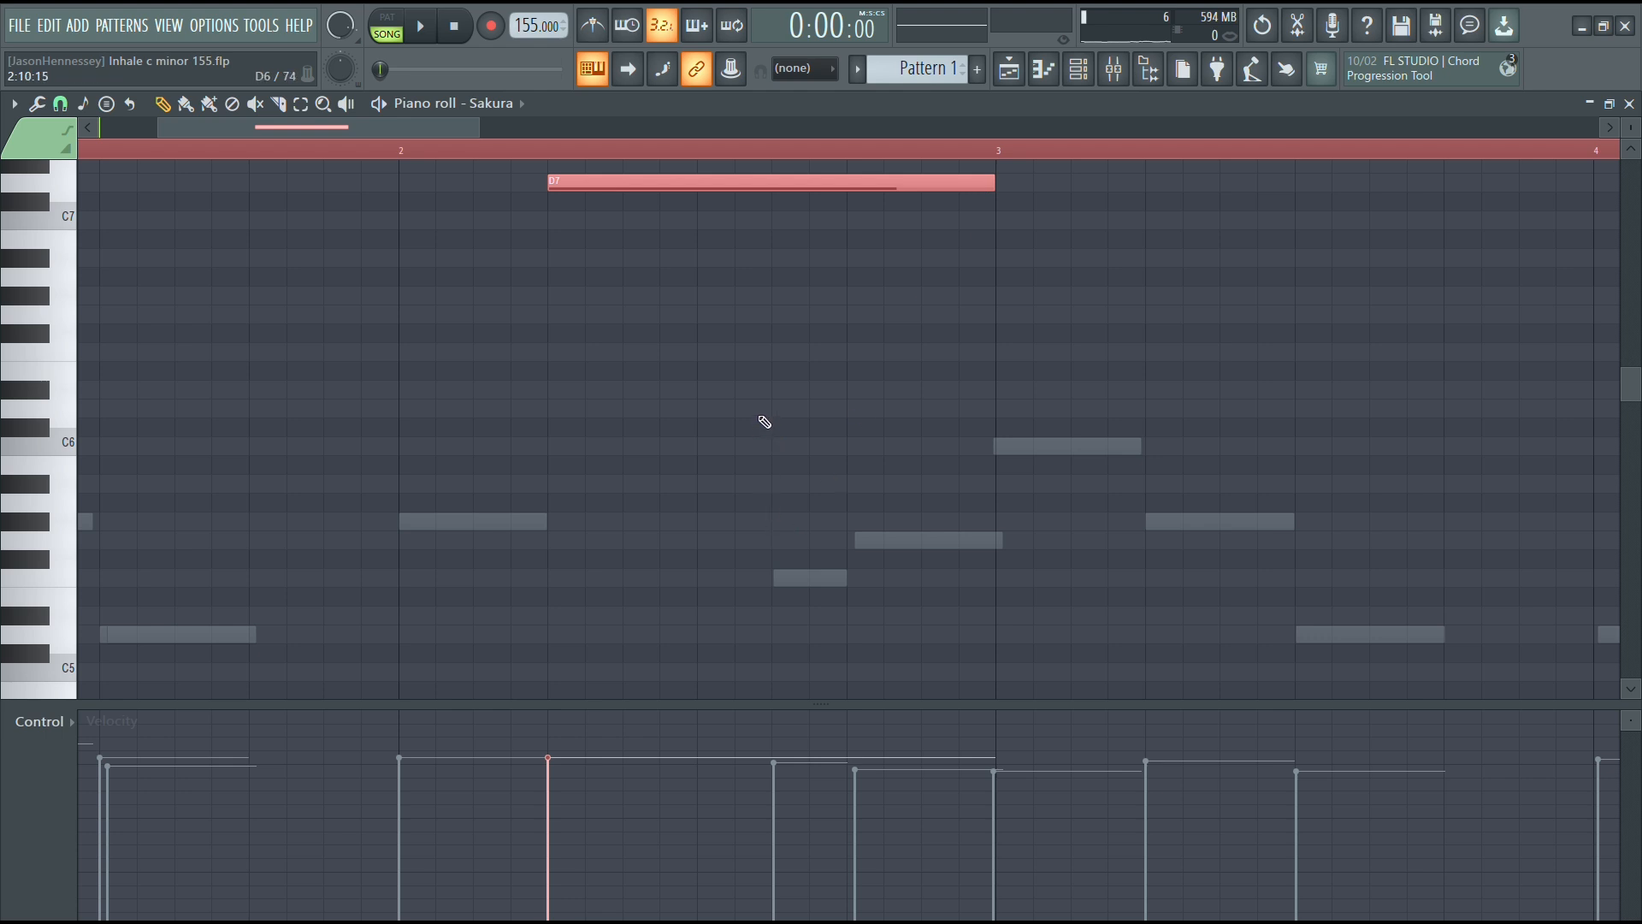
# Step: Add a C6 slide note spanning beats 2 to 4 of bar 2, extend D7 to the start of bar 4, and play it back
pyautogui.click(780, 450)
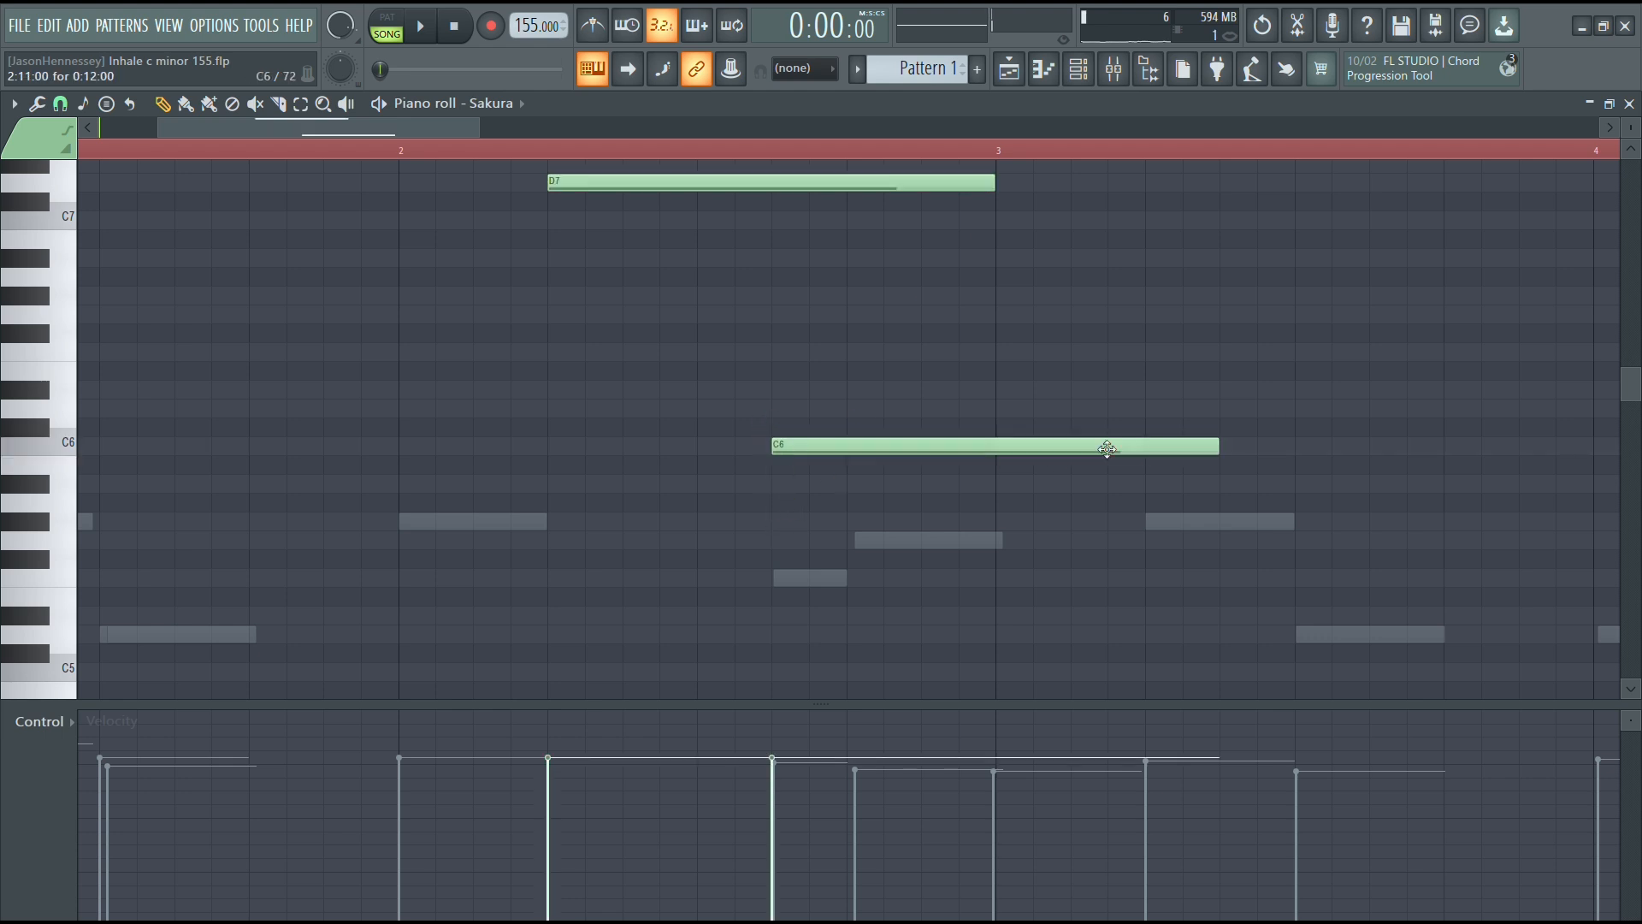
pyautogui.moveTo(1213, 450); pyautogui.dragTo(825, 485)
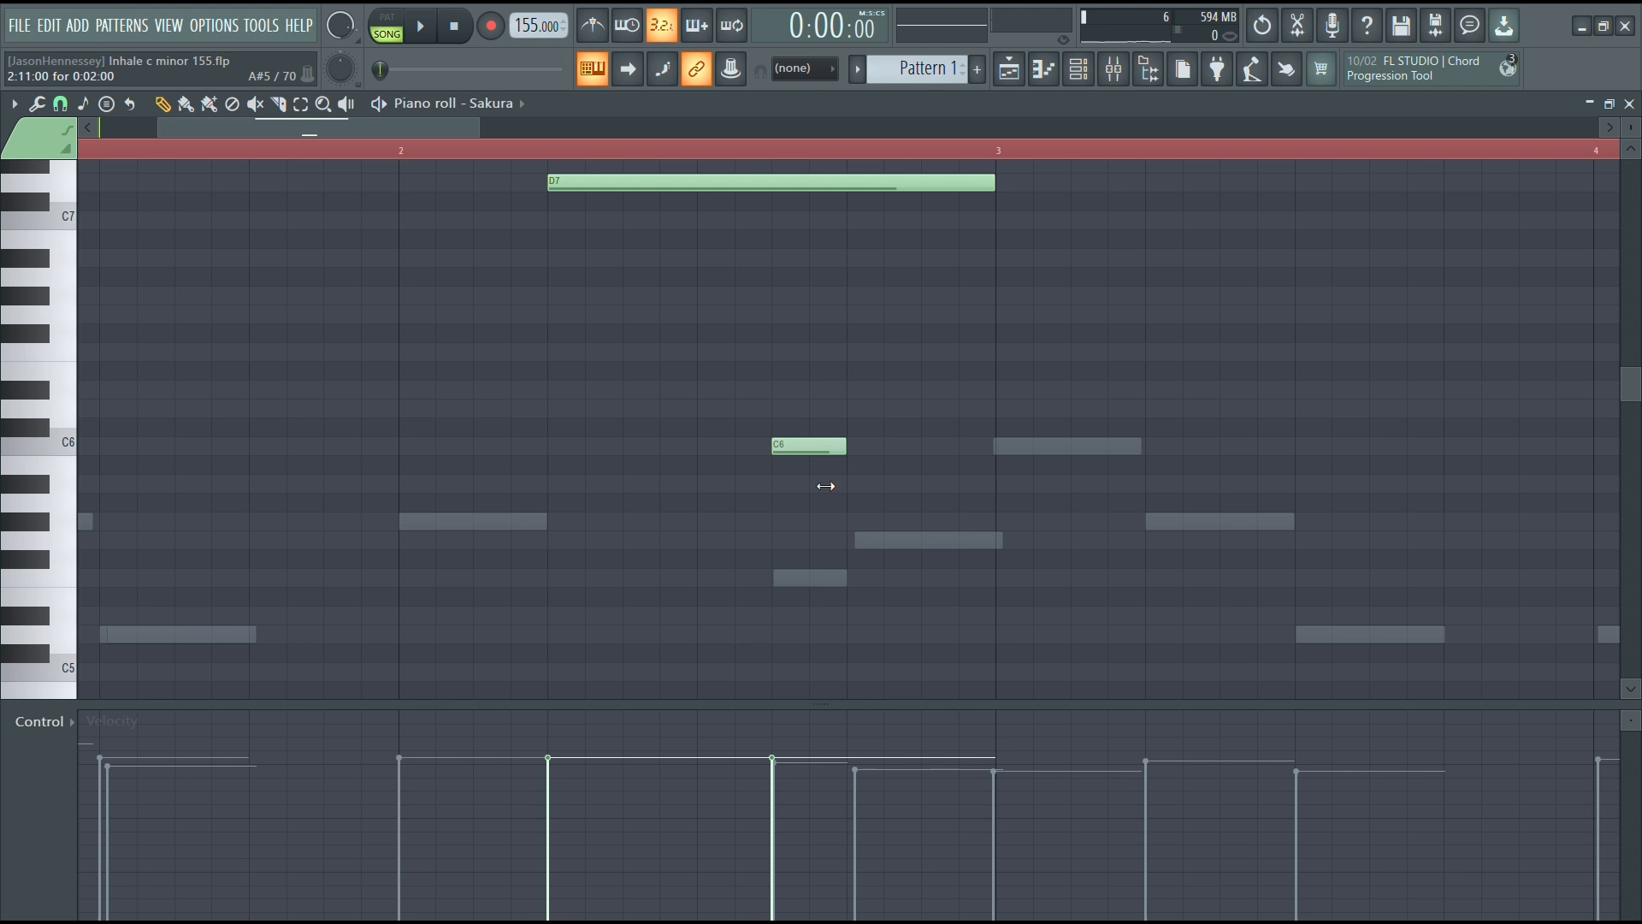
pyautogui.doubleClick(794, 448)
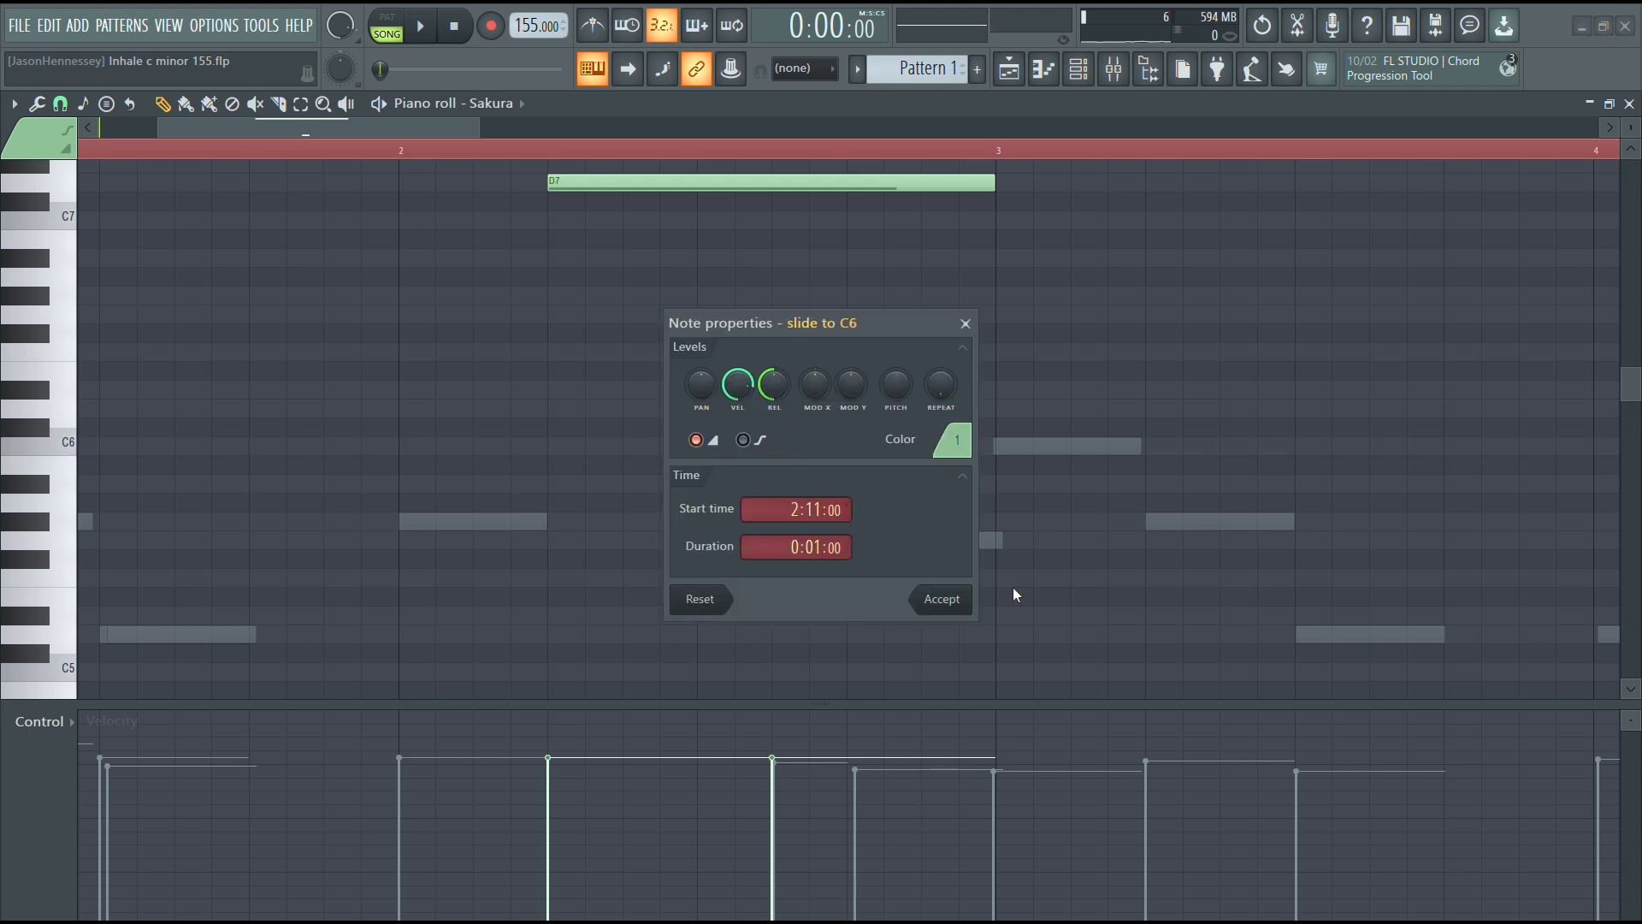
pyautogui.click(941, 599)
pyautogui.press('space')
pyautogui.scroll(-5, 403, 319)
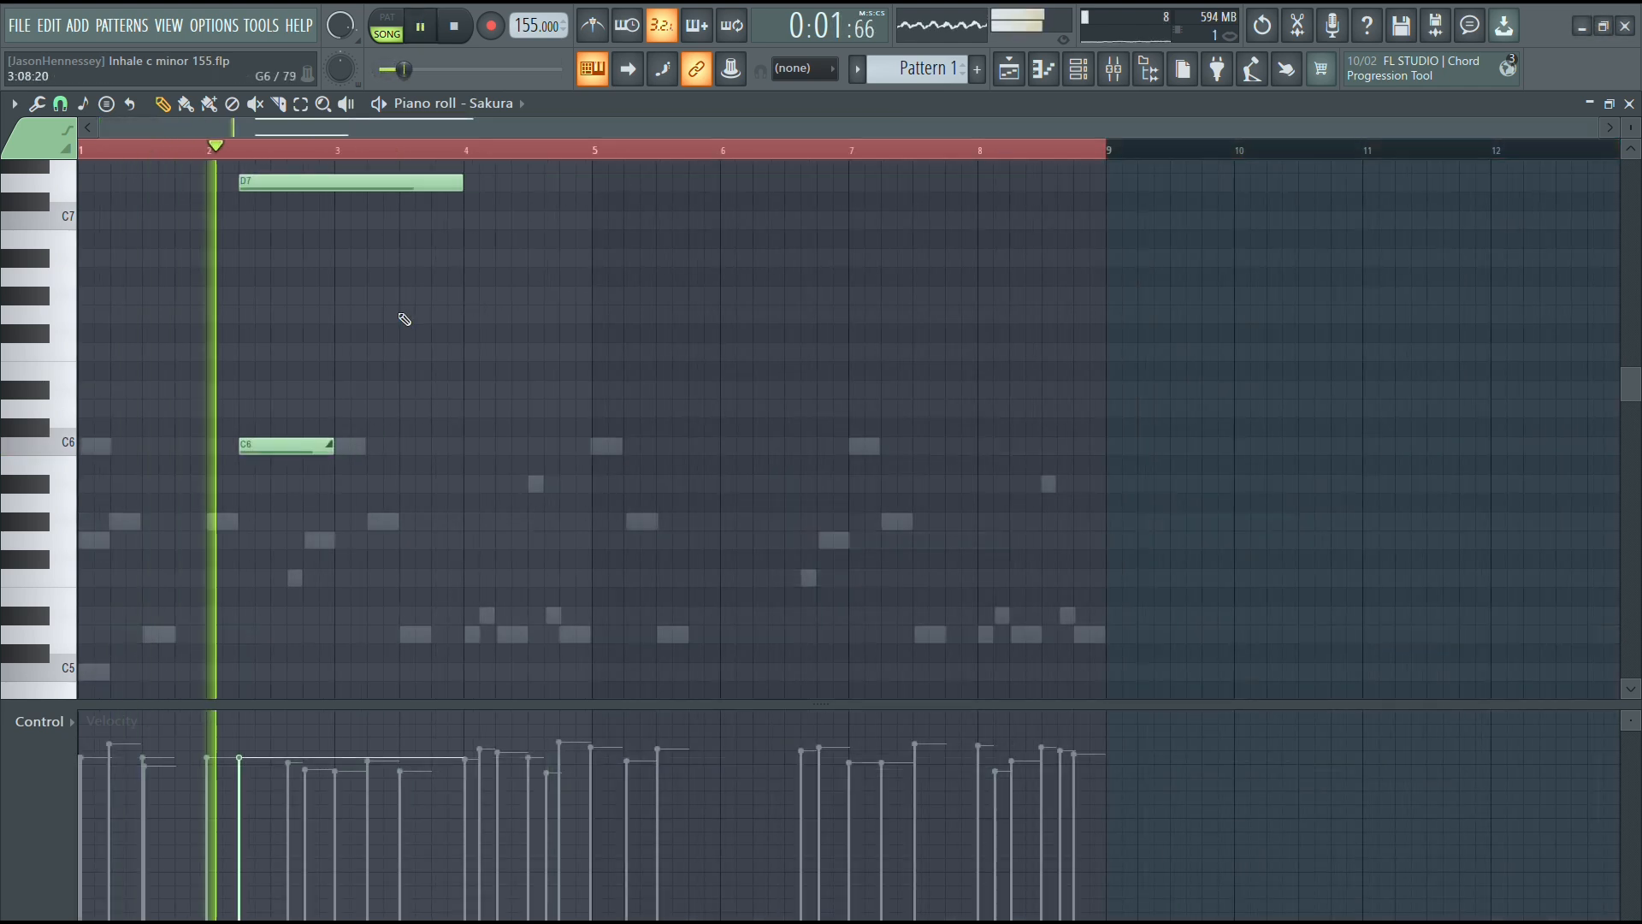
pyautogui.scroll(1, 300, 292)
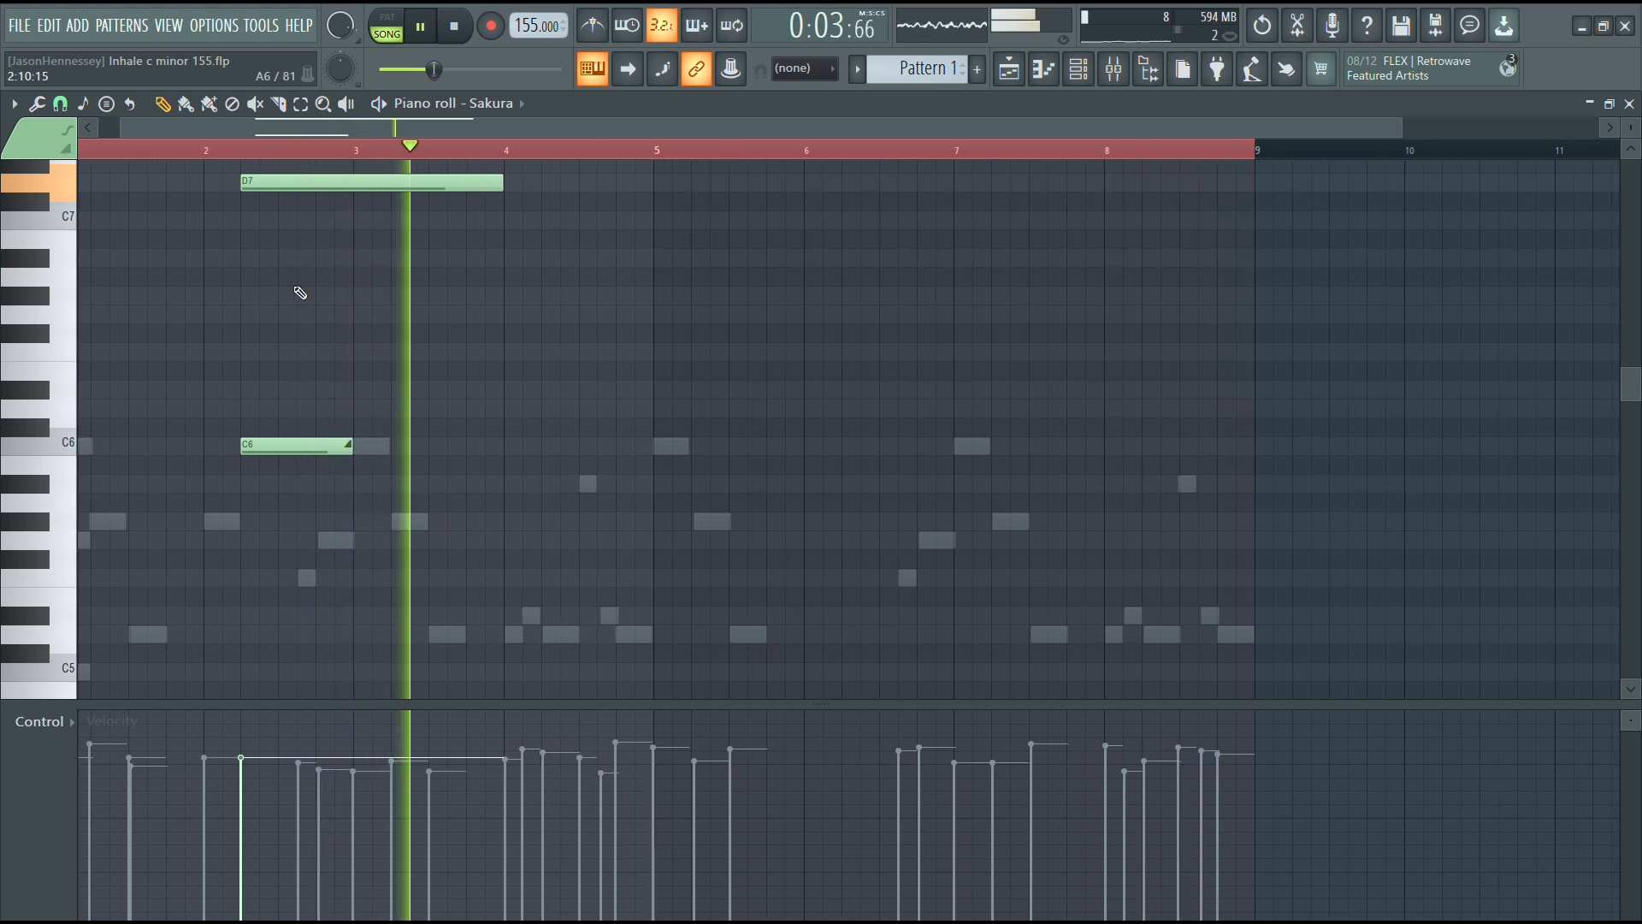
pyautogui.press('space')
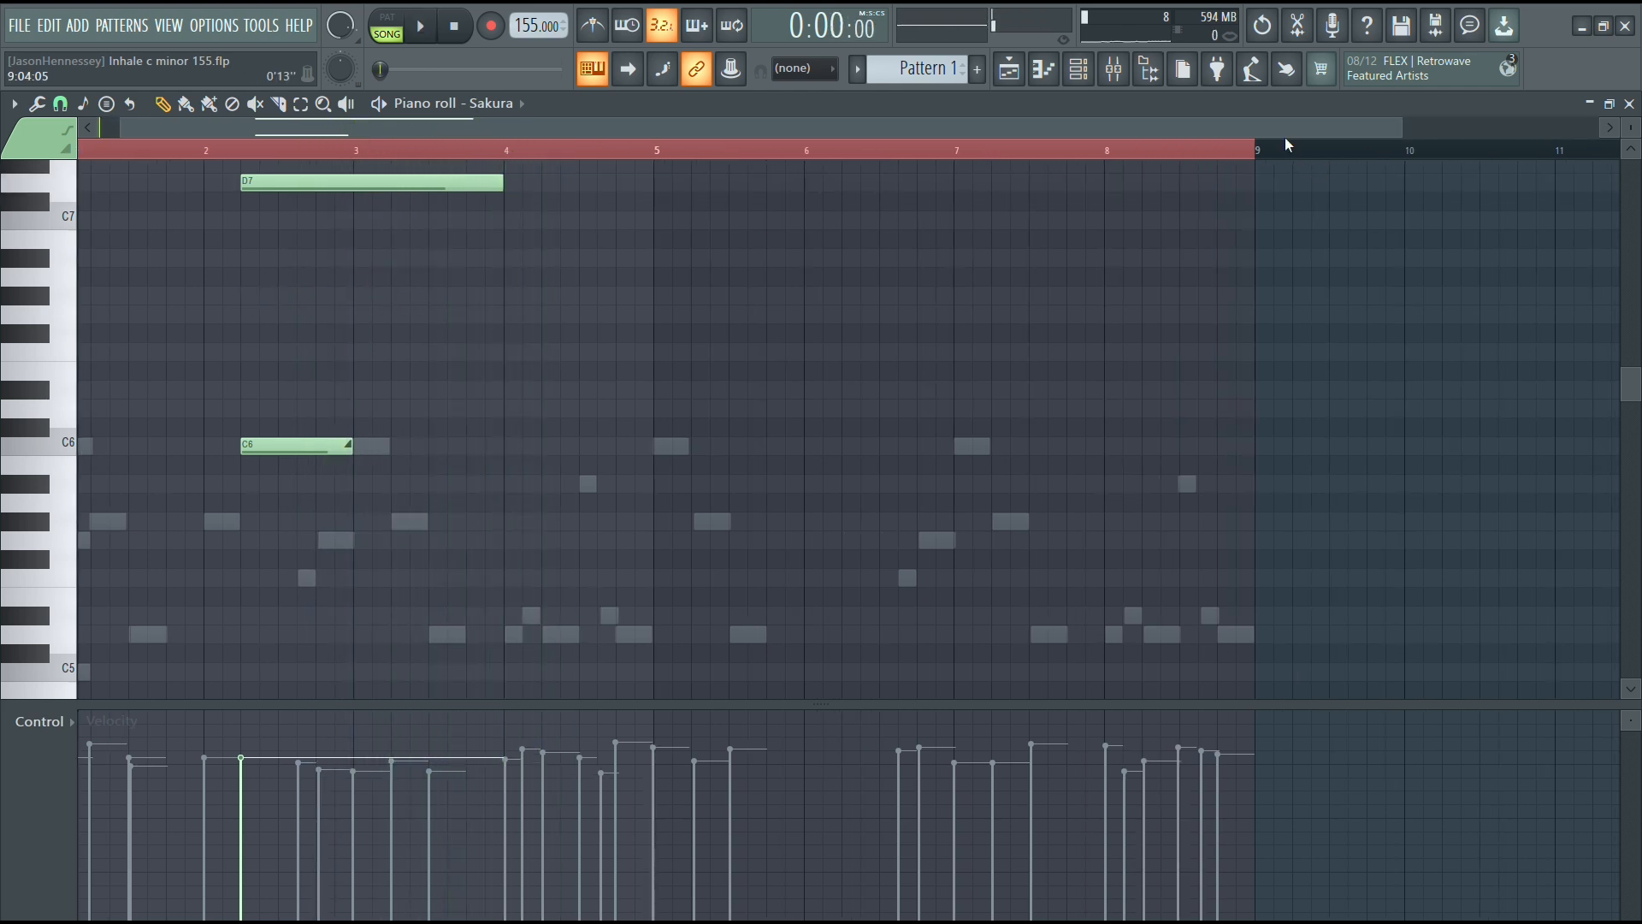
# Step: Duplicate the Sakura phrase from bars 1–4 into bars 5–8 and extend the time selection to all eight bars
pyautogui.scroll(-1, 1286, 145)
pyautogui.moveTo(1079, 156); pyautogui.dragTo(582, 190)
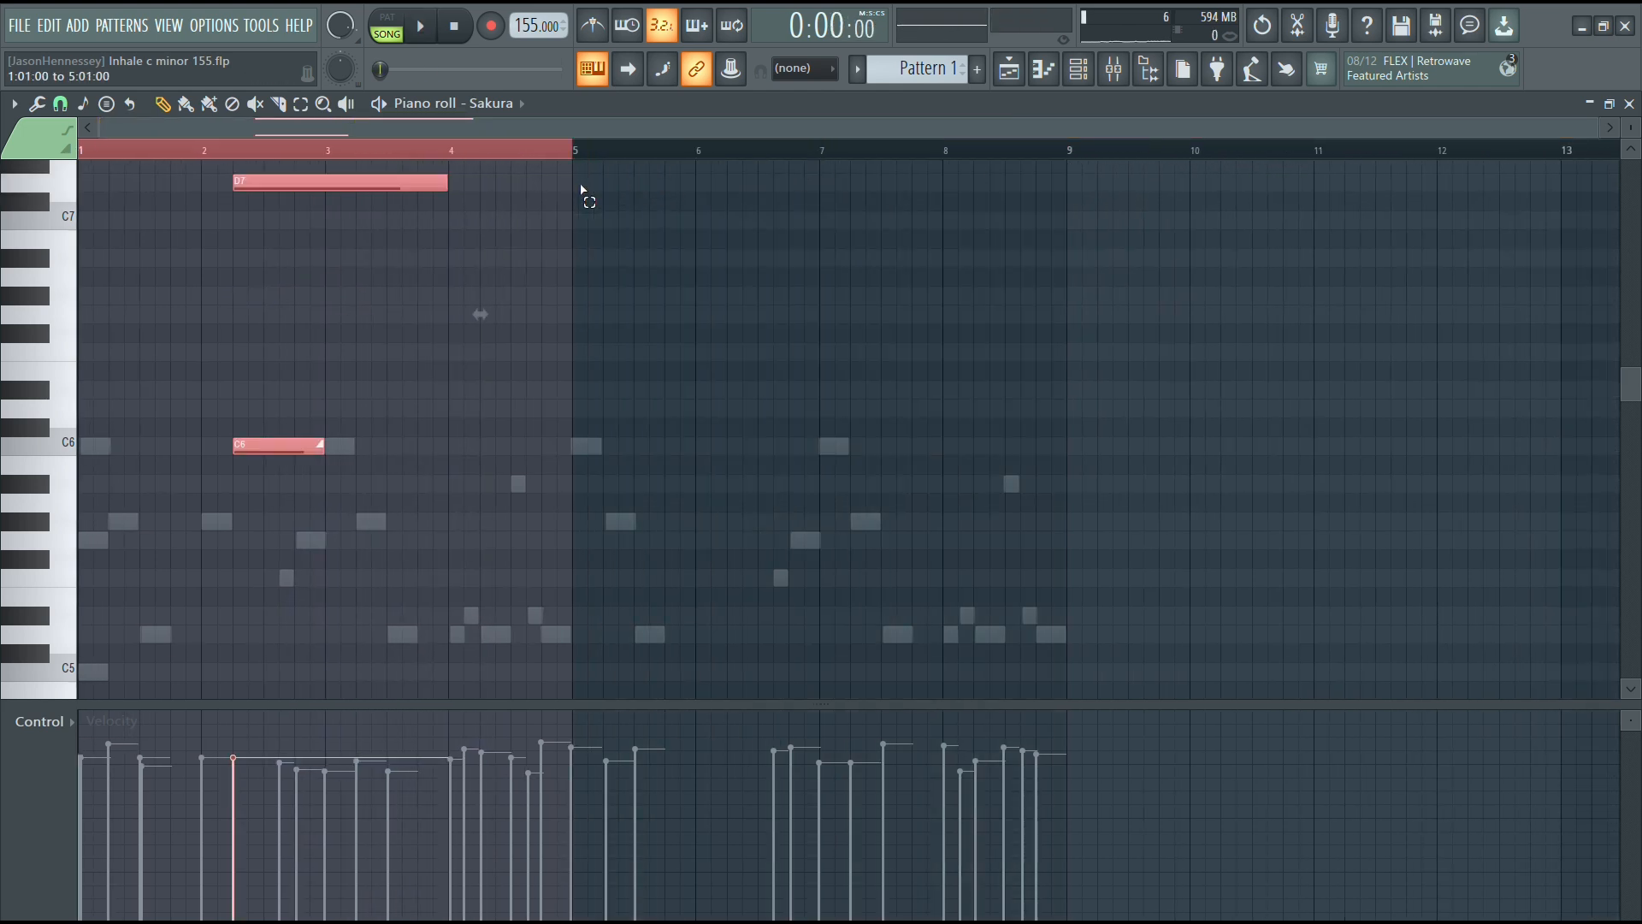
pyautogui.hotkey('ctrl', 'b')
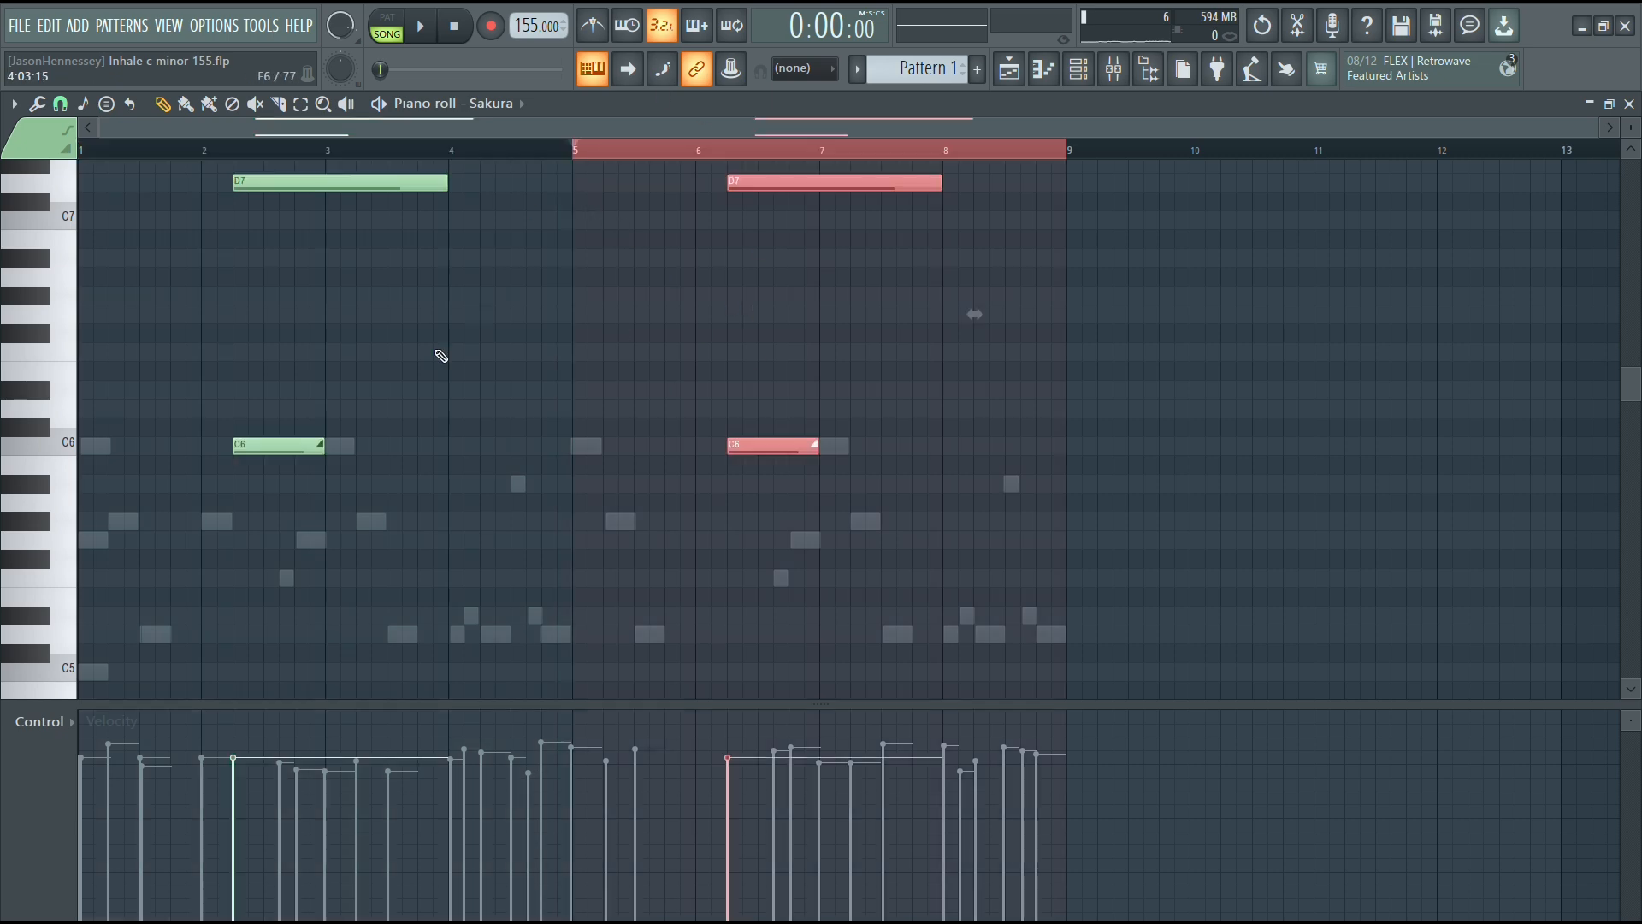
pyautogui.press('space')
pyautogui.moveTo(593, 154); pyautogui.dragTo(81, 206)
# Step: In the All Strings Staccato piano roll, add one-beat C6 and D#6 notes at the start of bar 4
pyautogui.click(1077, 71)
pyautogui.click(293, 412)
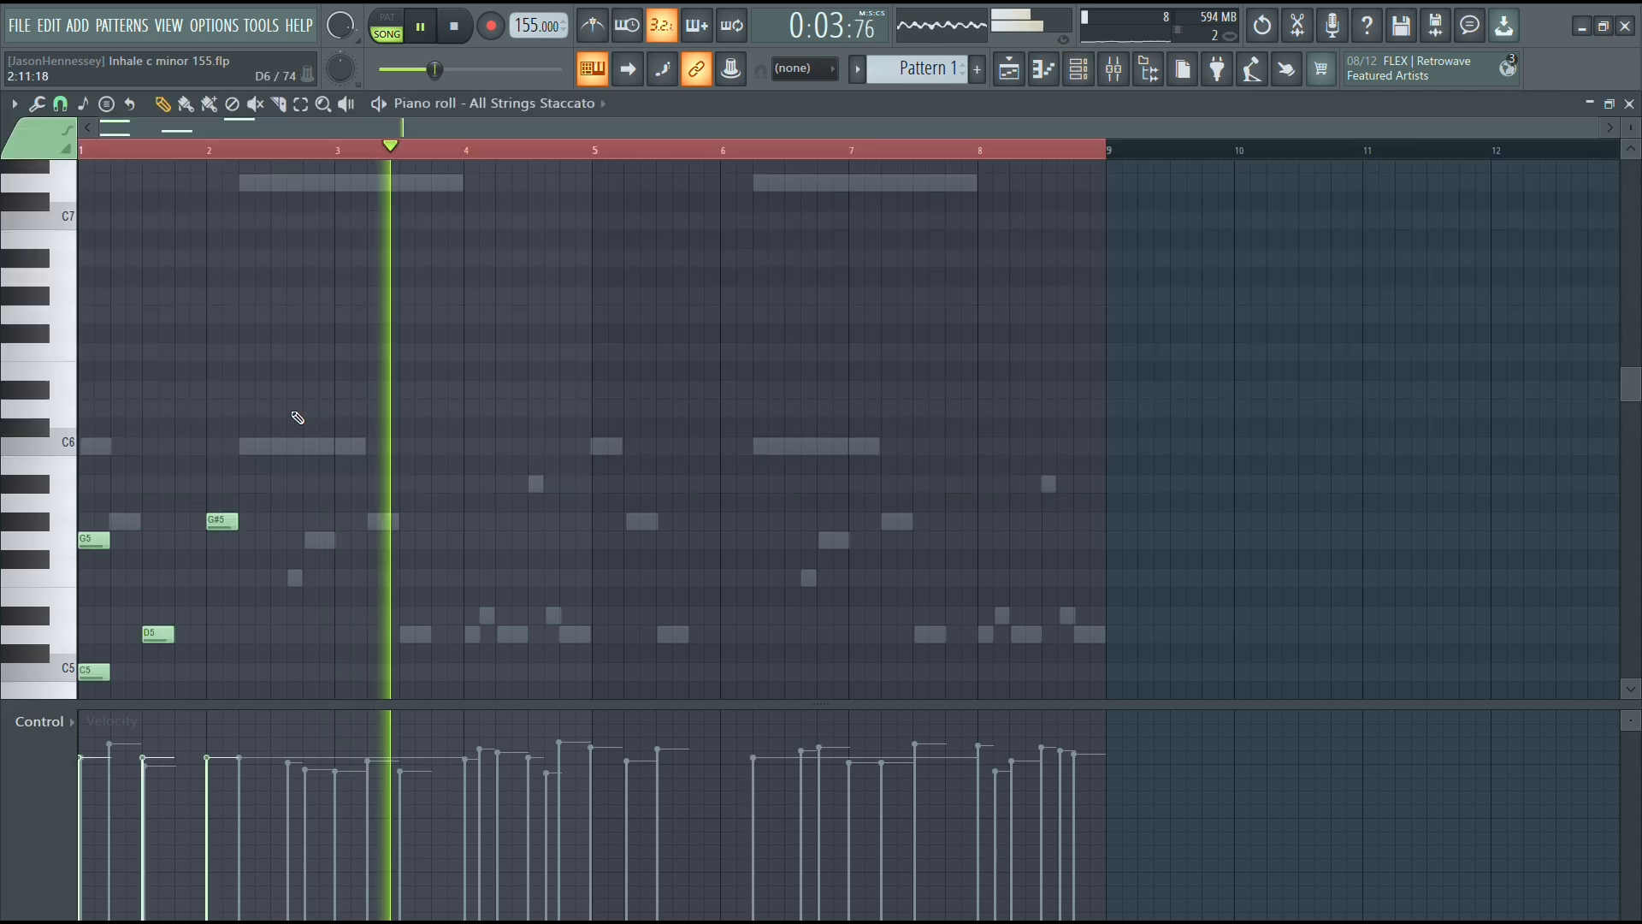
pyautogui.scroll(-4, 318, 367)
pyautogui.press('space')
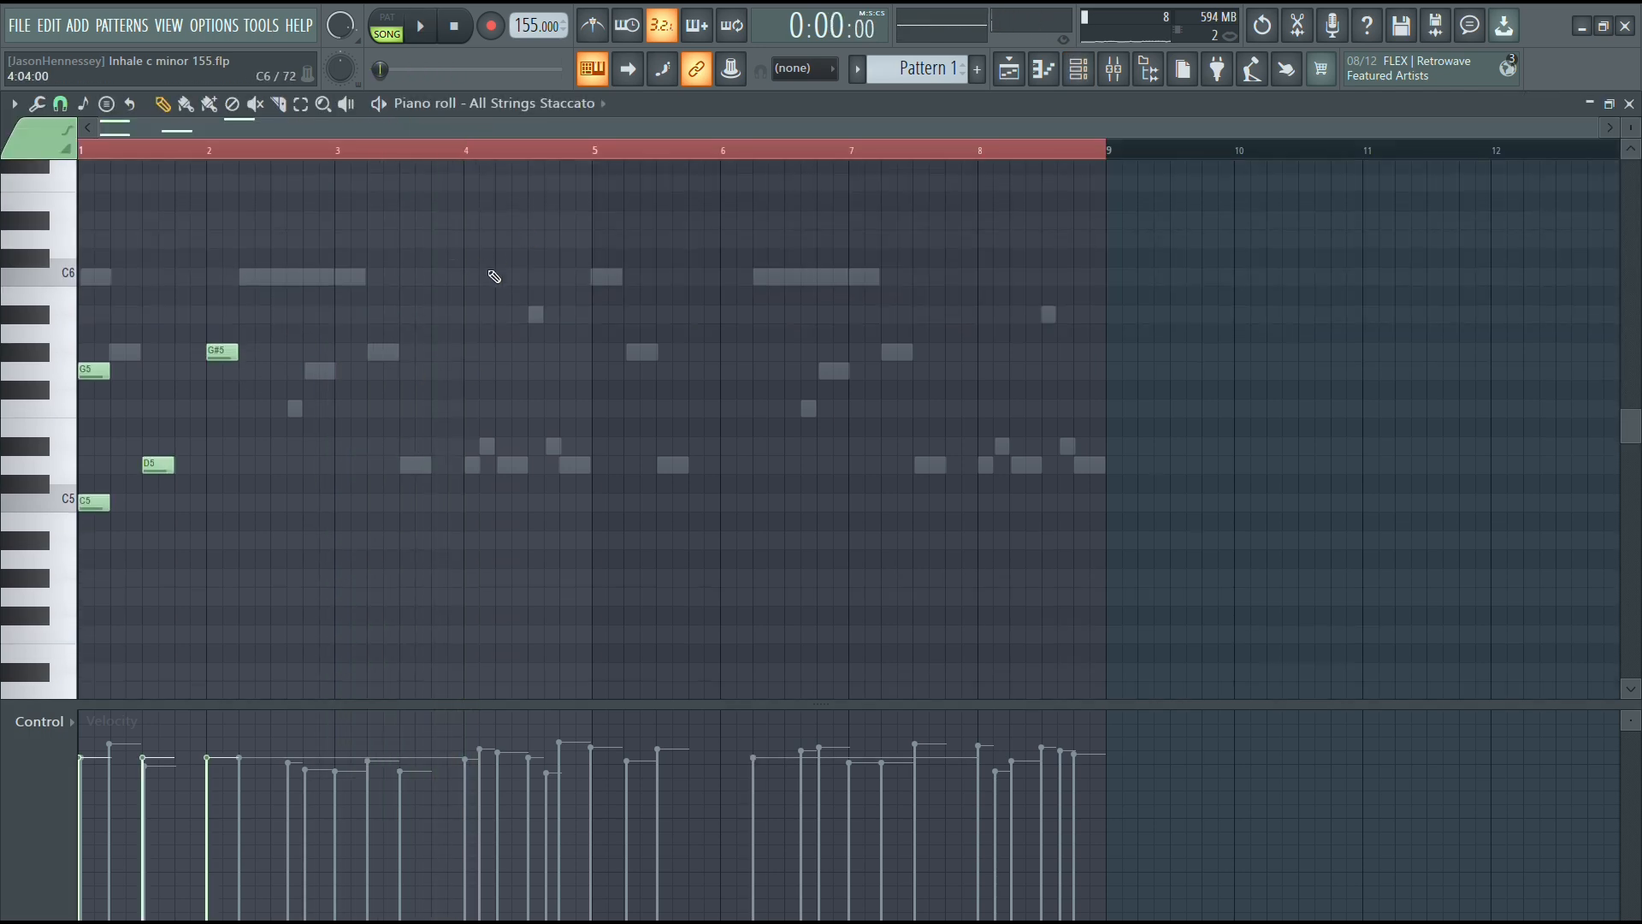
pyautogui.scroll(4, 495, 276)
pyautogui.click(449, 276)
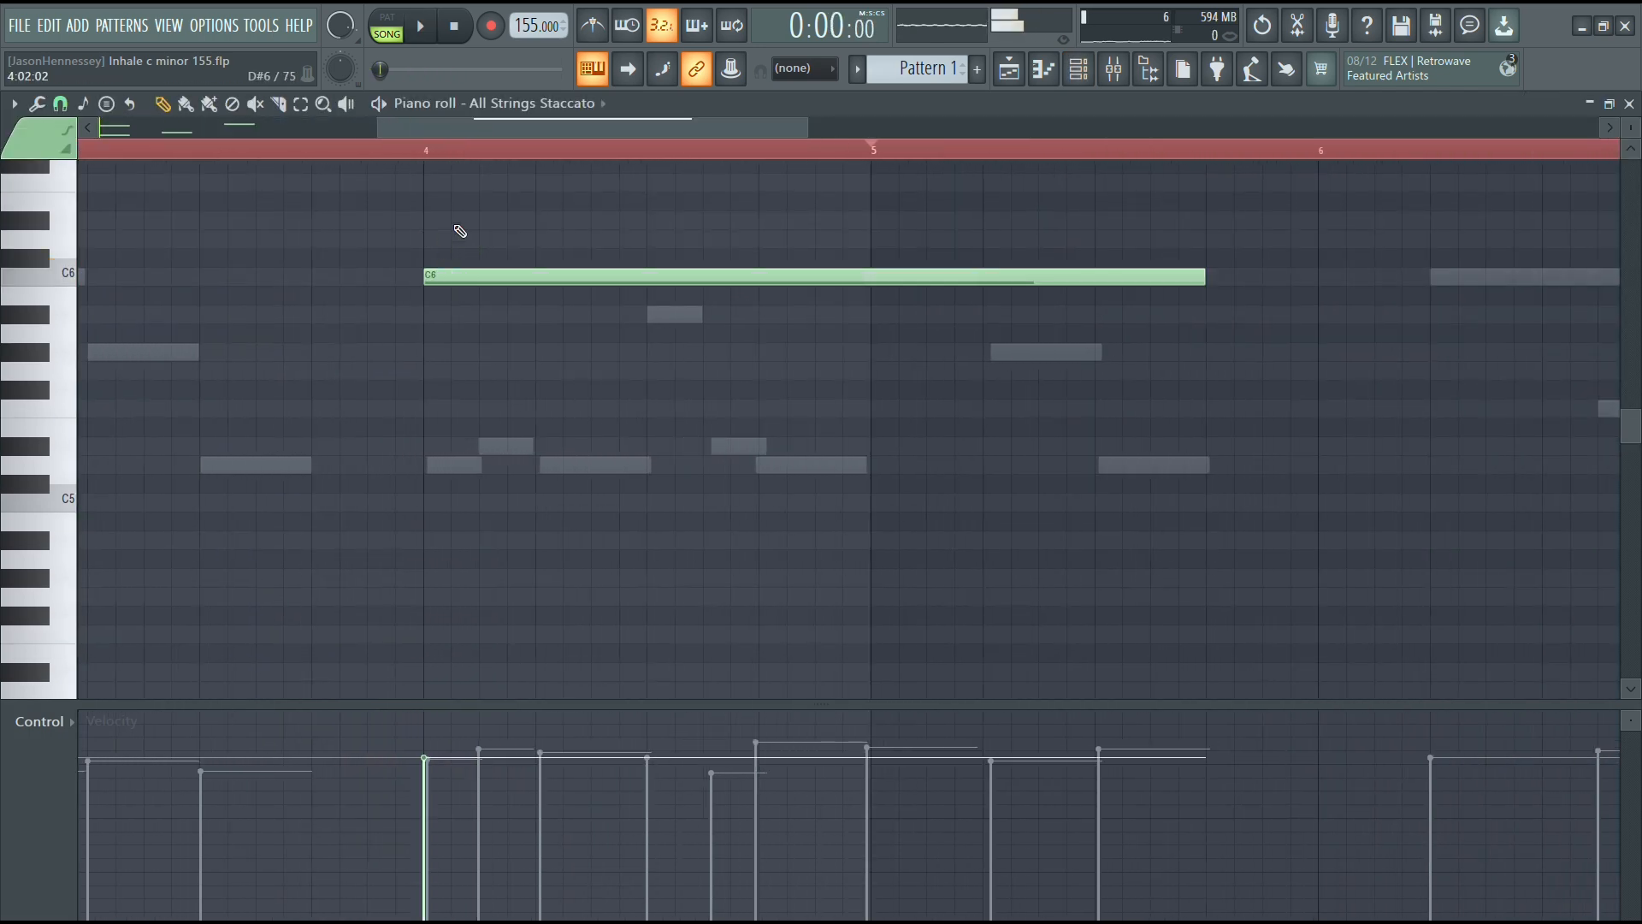
pyautogui.click(399, 220)
pyautogui.hotkey('ctrl', 'a')
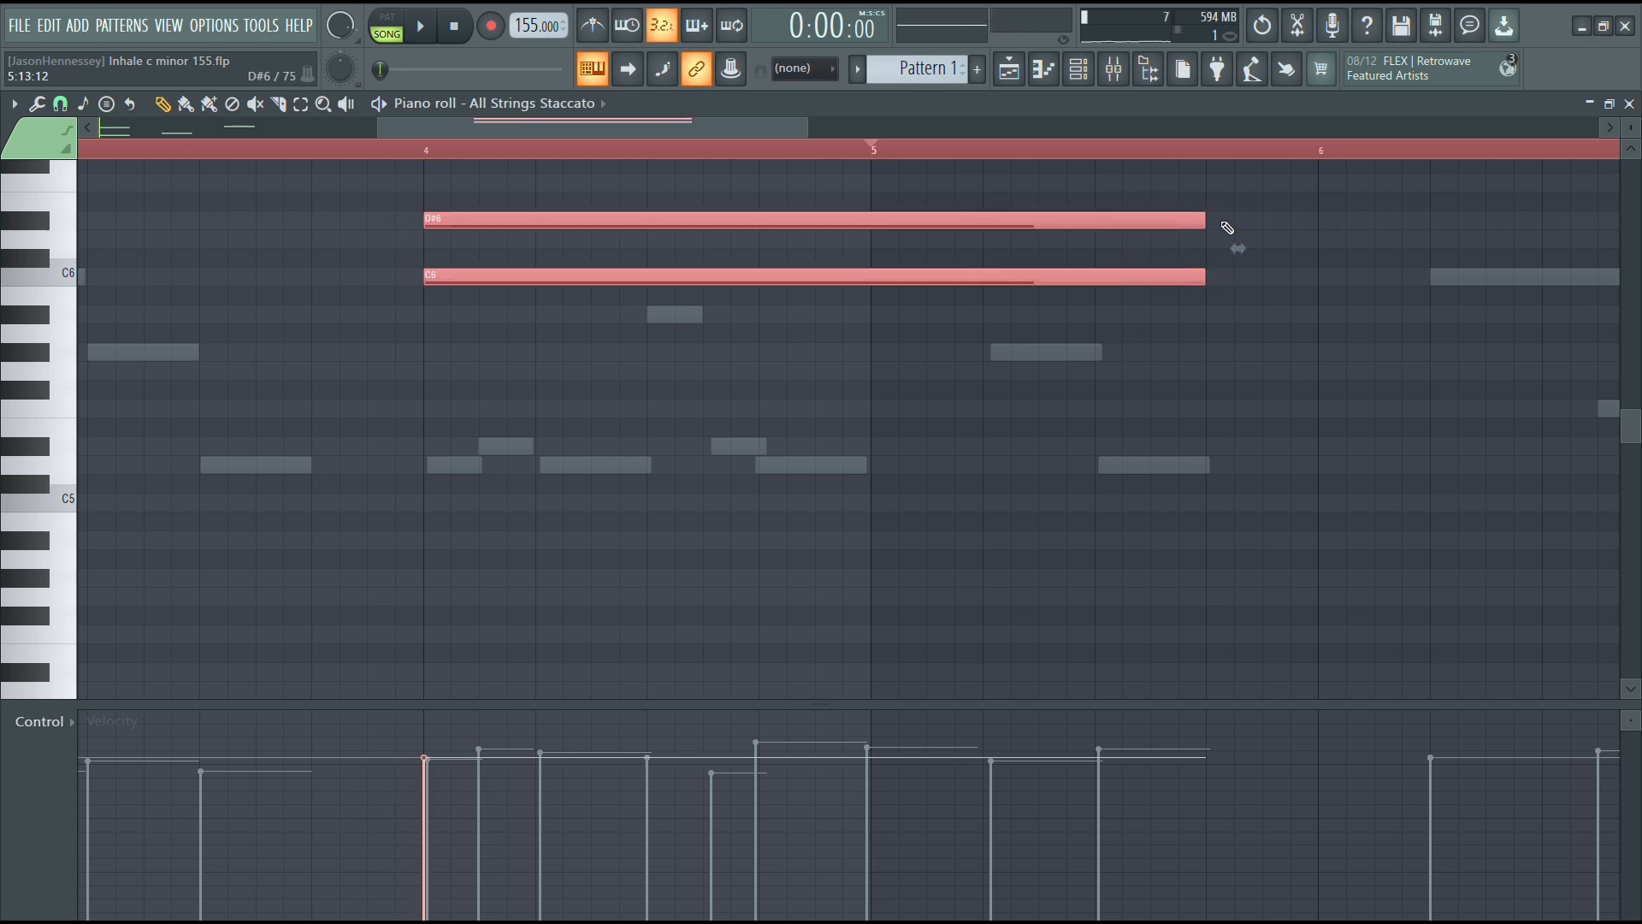
pyautogui.moveTo(1201, 219); pyautogui.dragTo(552, 288)
# Step: Add one-beat C6 and F6 notes on beat 2 of bar 4, and lower both C6 notes in that bar to A#5
pyautogui.press('space')
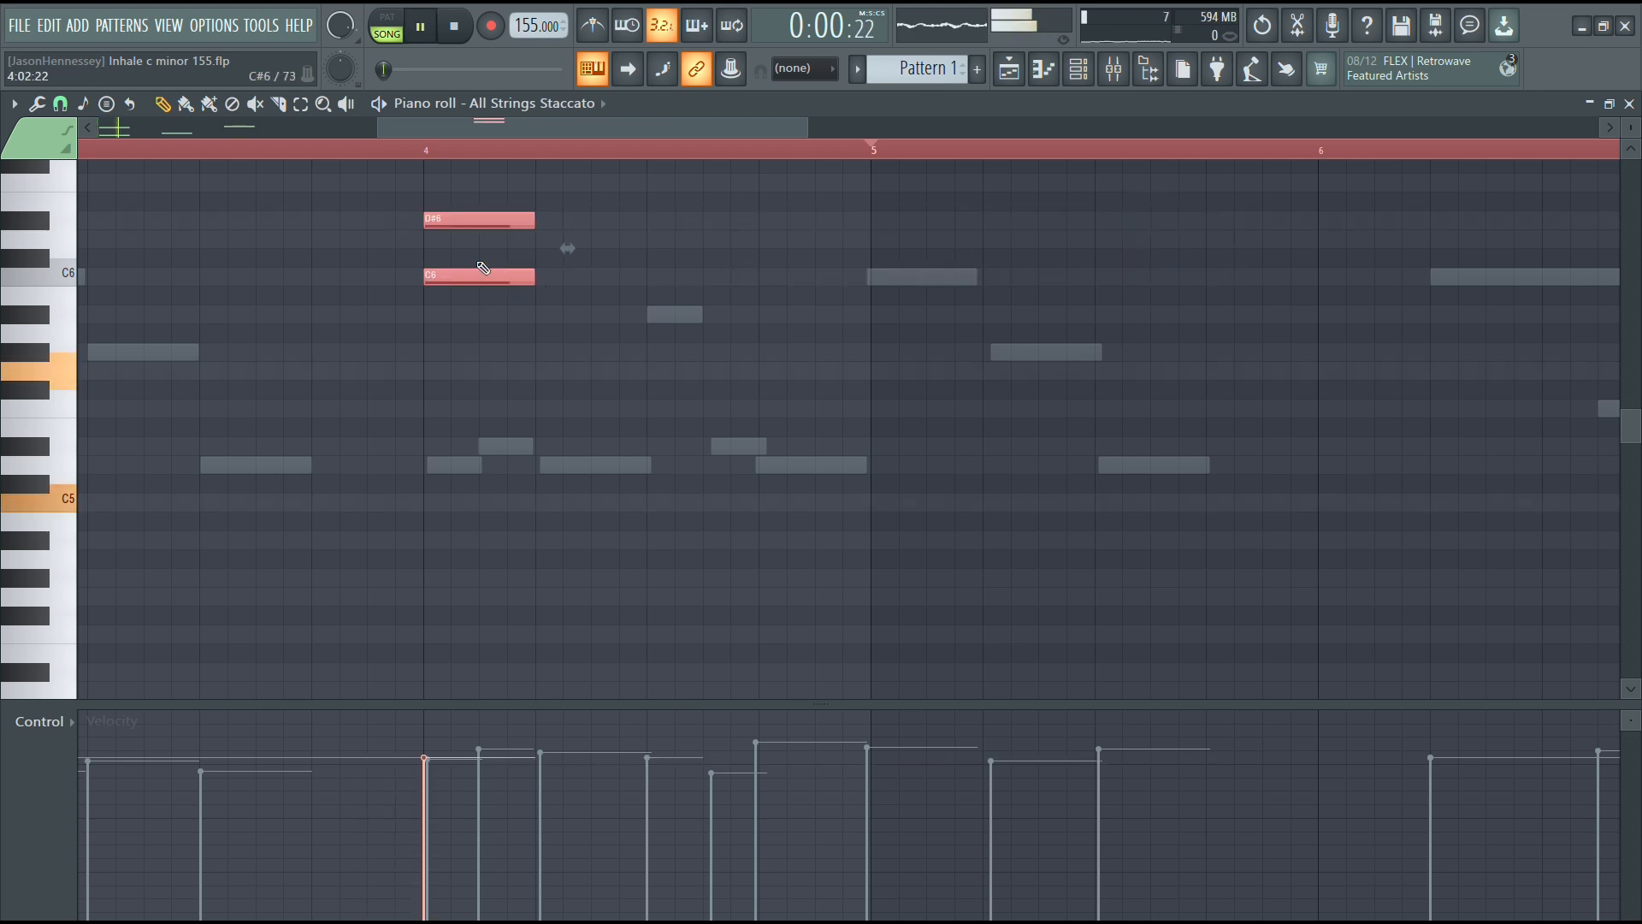
pyautogui.moveTo(478, 225); pyautogui.dragTo(565, 186)
pyautogui.click(572, 261)
pyautogui.scroll(3, 640, 242)
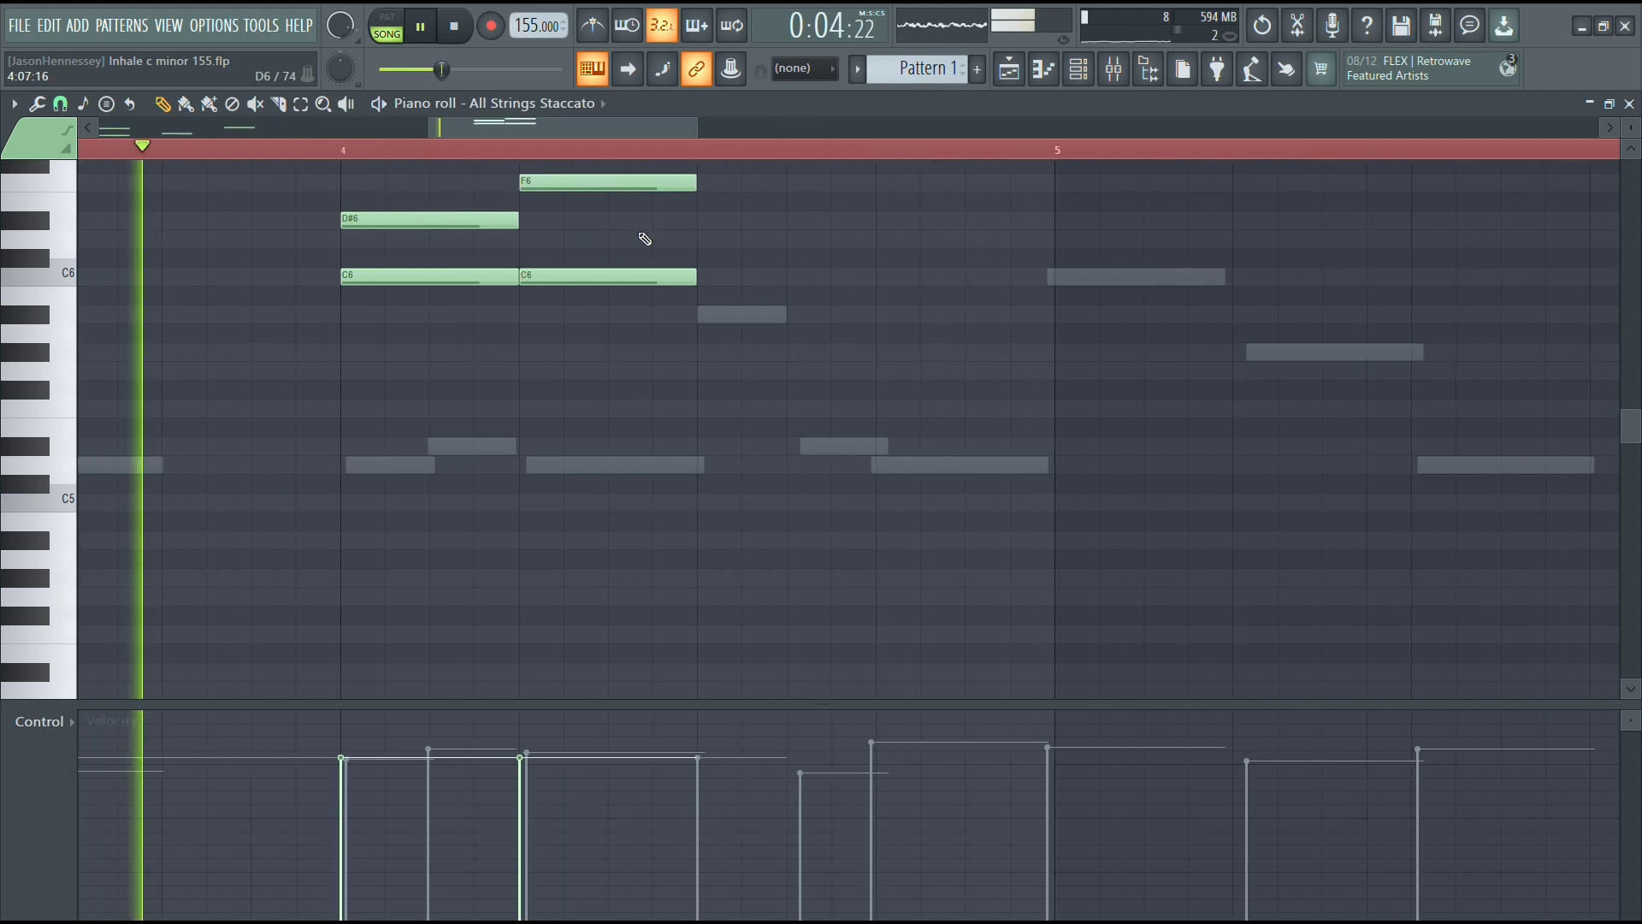
pyautogui.press('space')
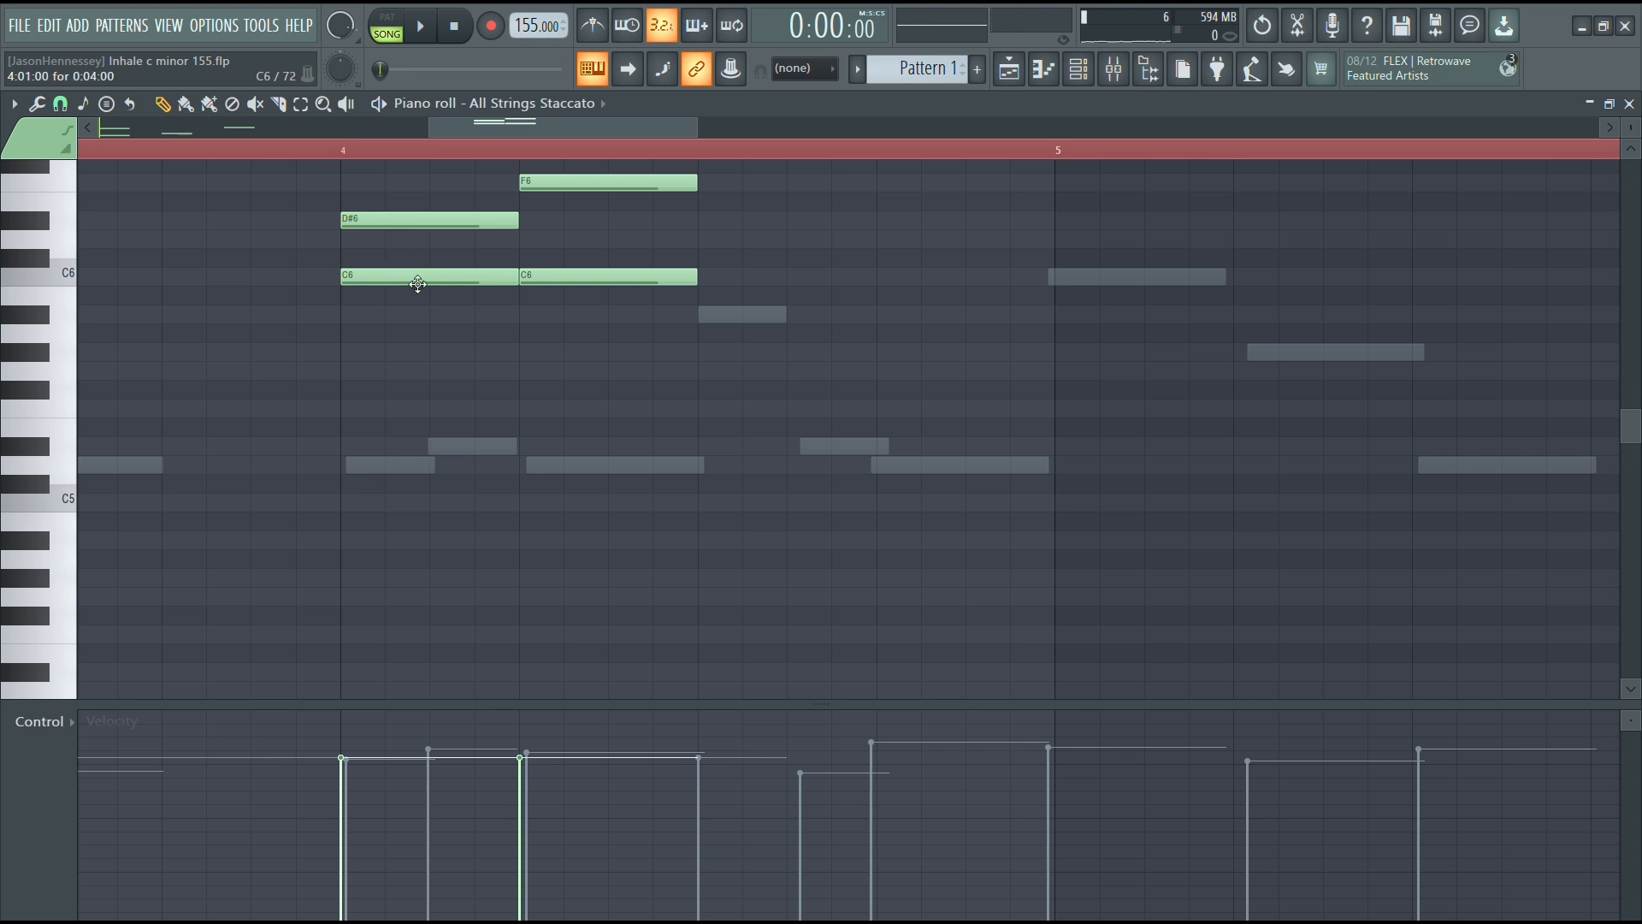
pyautogui.moveTo(418, 283); pyautogui.dragTo(632, 318)
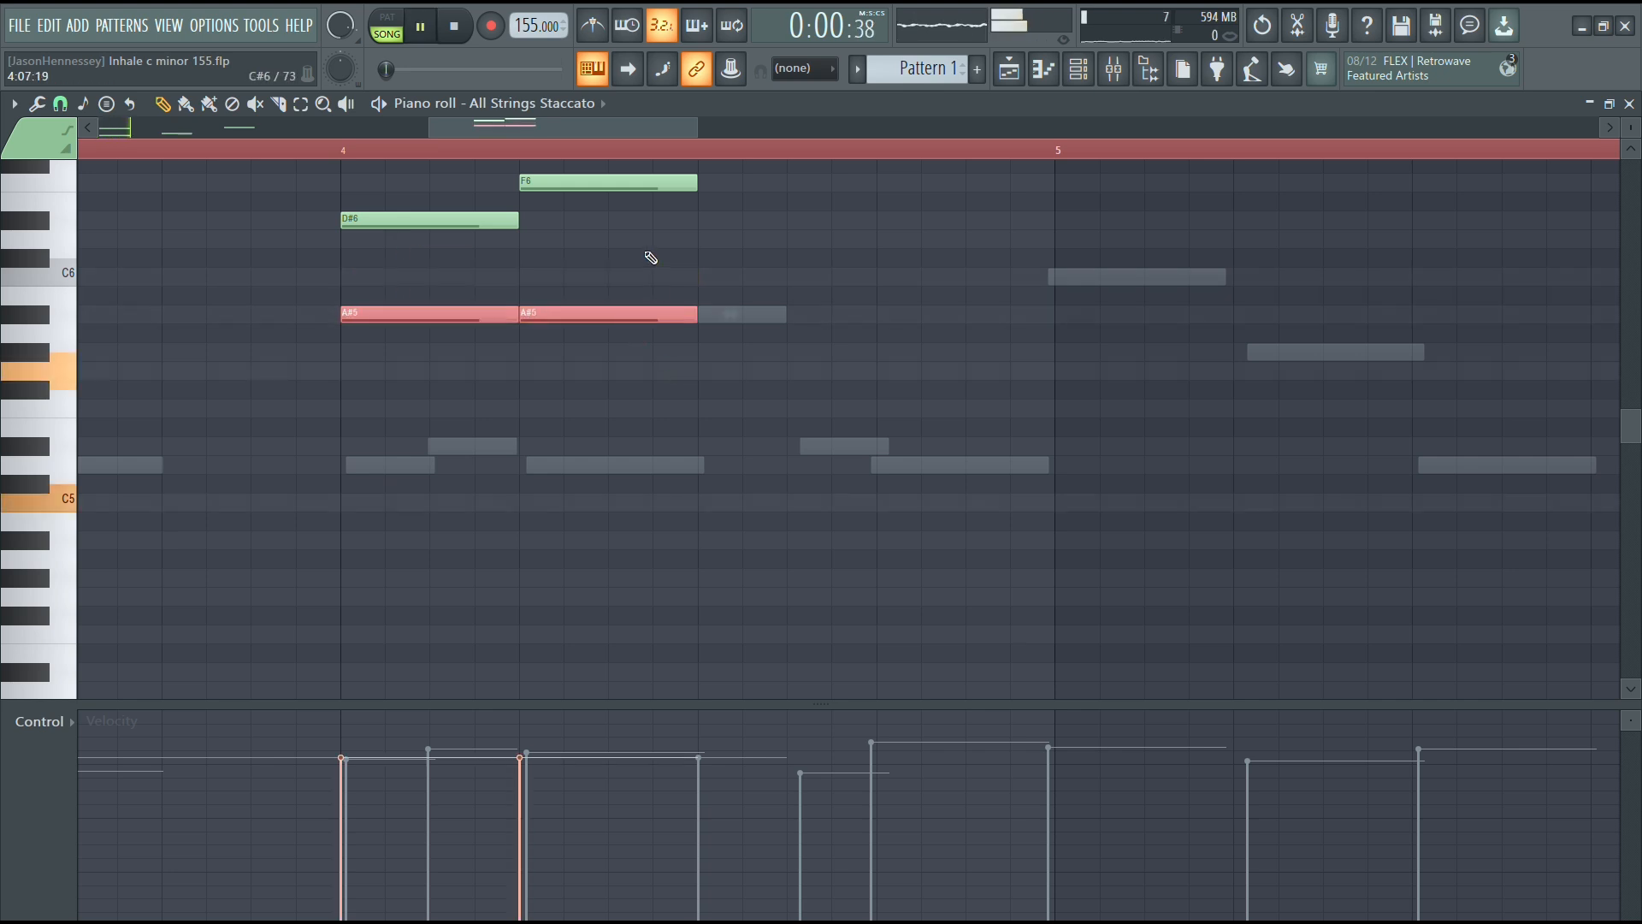
# Step: Copy the four notes on beats 1–2 of bar 4 to beats 3–4, flipping the copies so F6 precedes D#6
pyautogui.scroll(3, 651, 258)
pyautogui.keyDown('ctrl'); pyautogui.click(681, 328); pyautogui.keyUp('ctrl')
pyautogui.moveTo(724, 249); pyautogui.dragTo(433, 476)
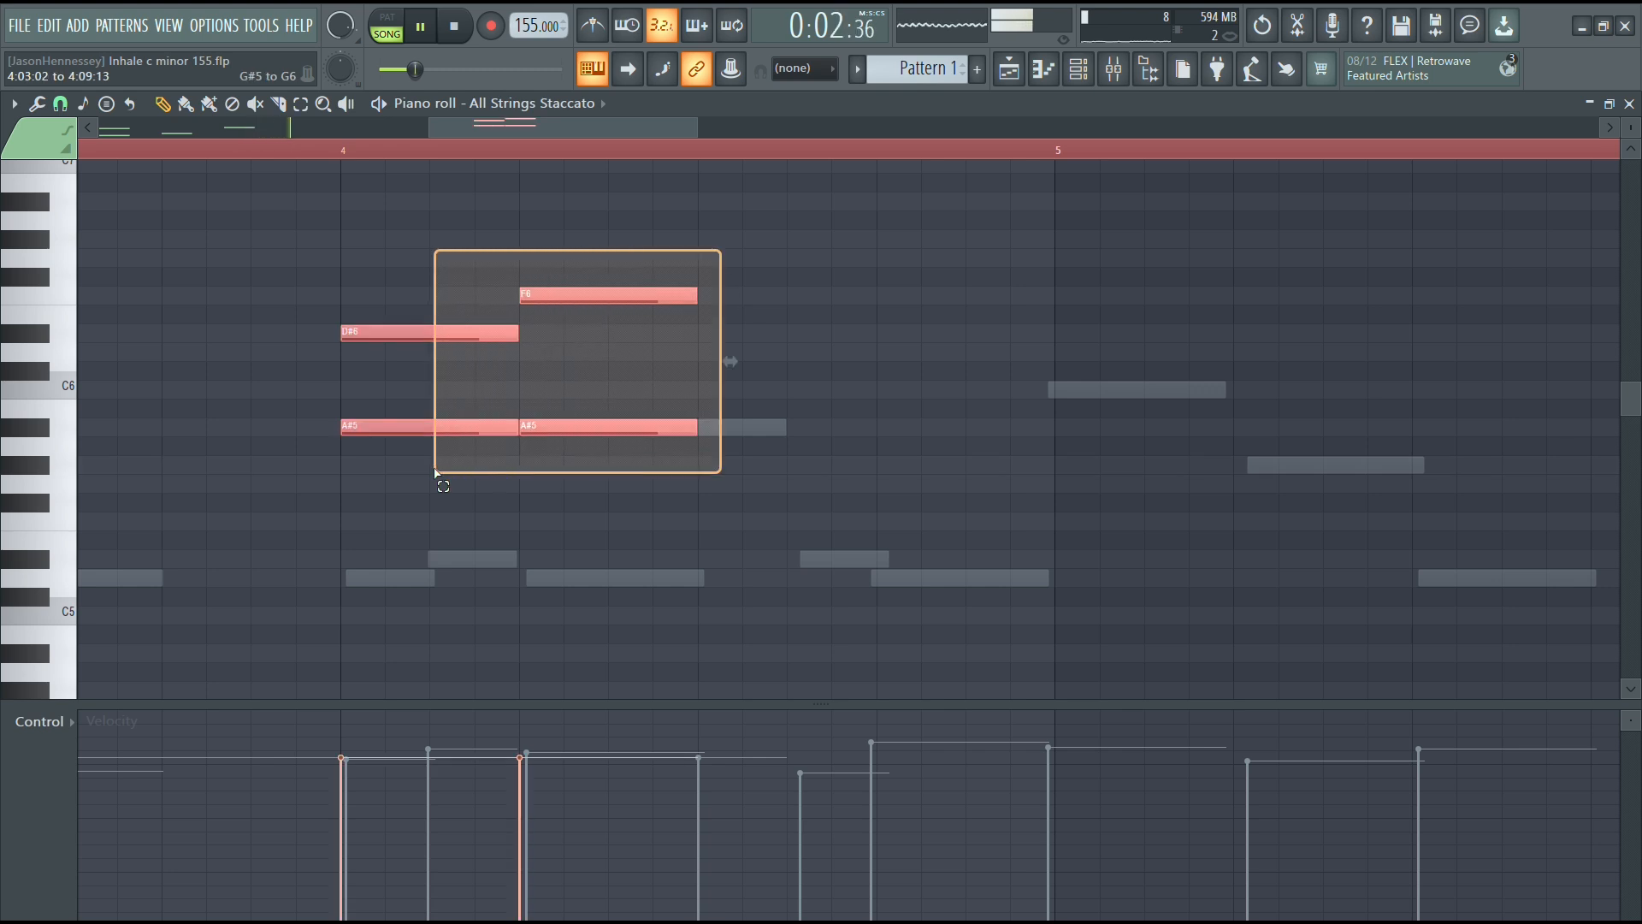
pyautogui.moveTo(414, 421); pyautogui.dragTo(729, 425)
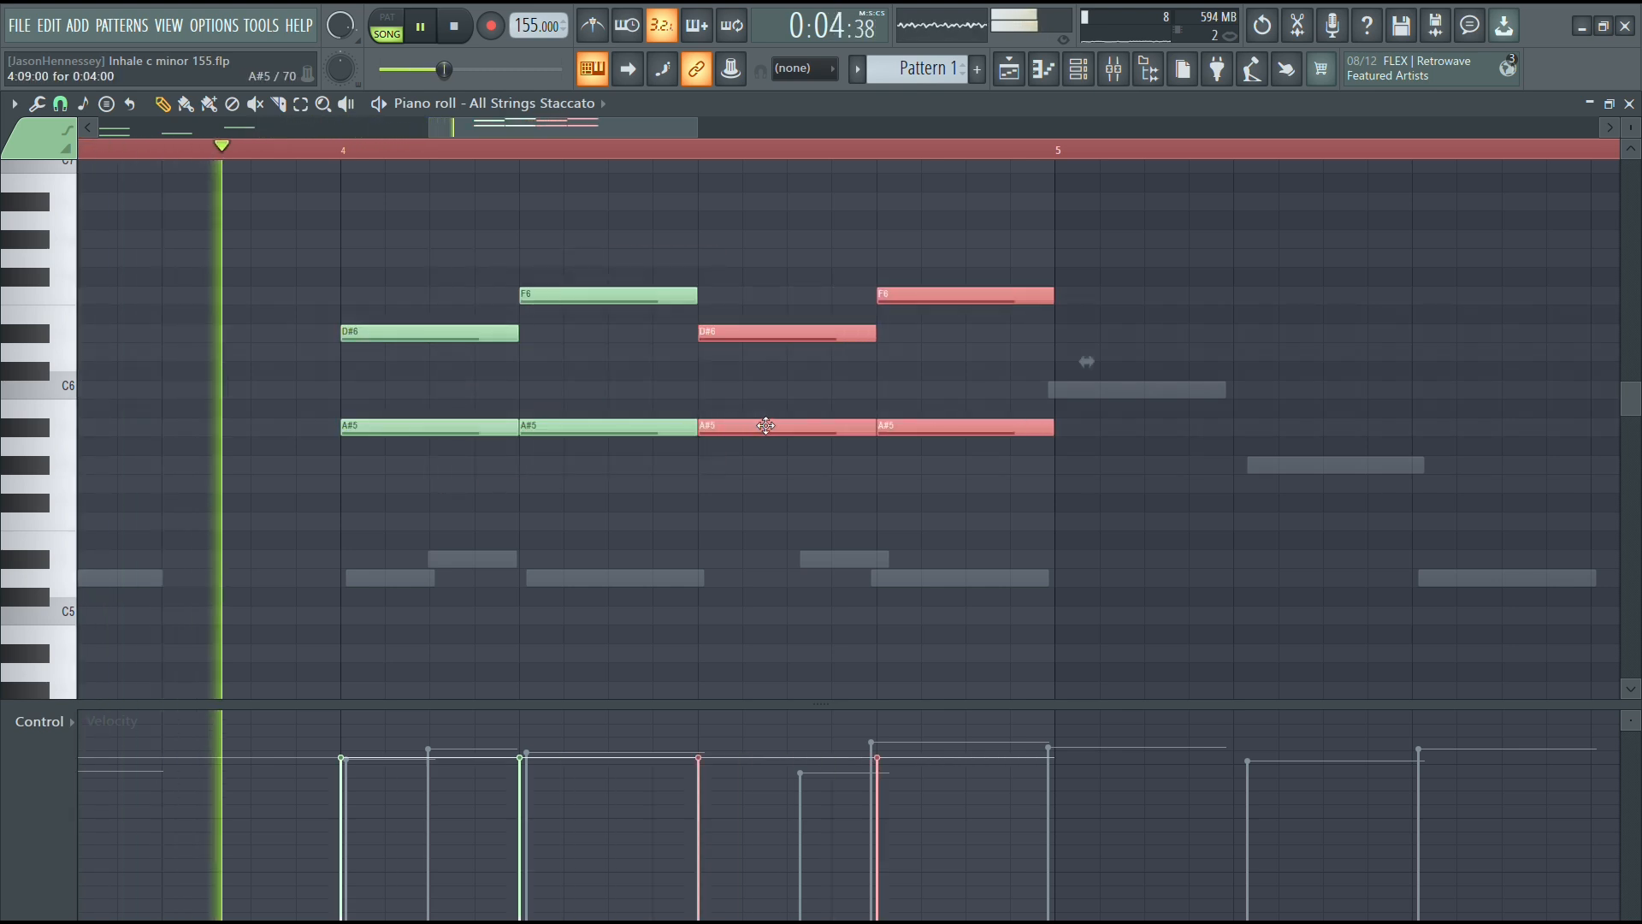
pyautogui.hotkey('alt', 'y')
pyautogui.click(857, 537)
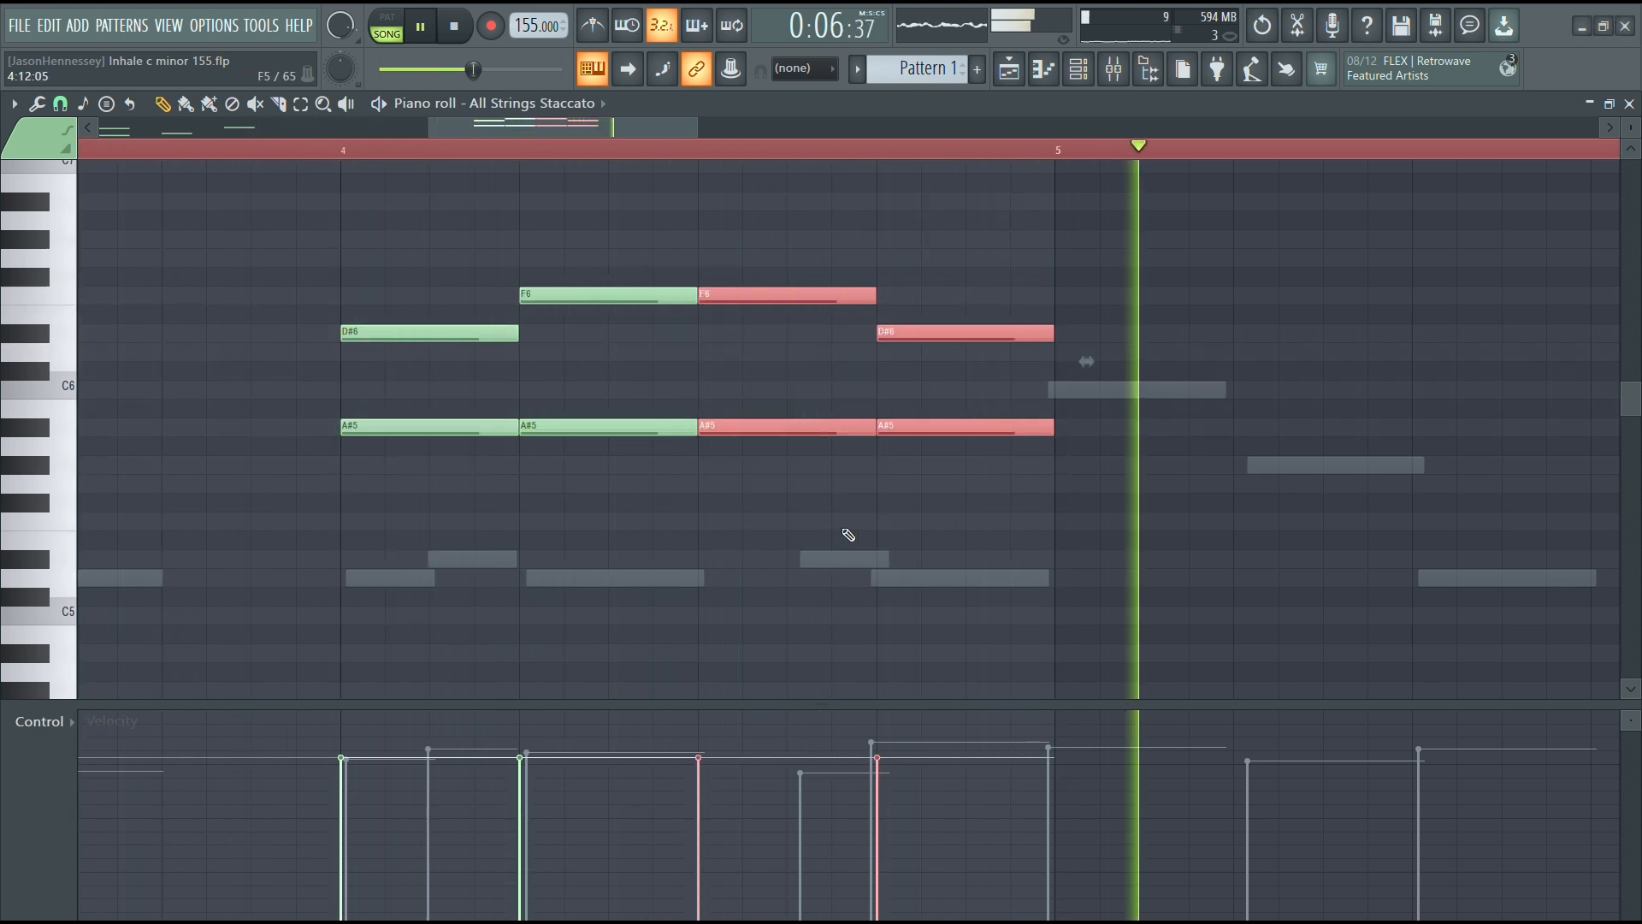
# Step: Select the string notes in bars 1–4, duplicate the phrase into bars 5–8, and restart playback
pyautogui.scroll(-6, 826, 492)
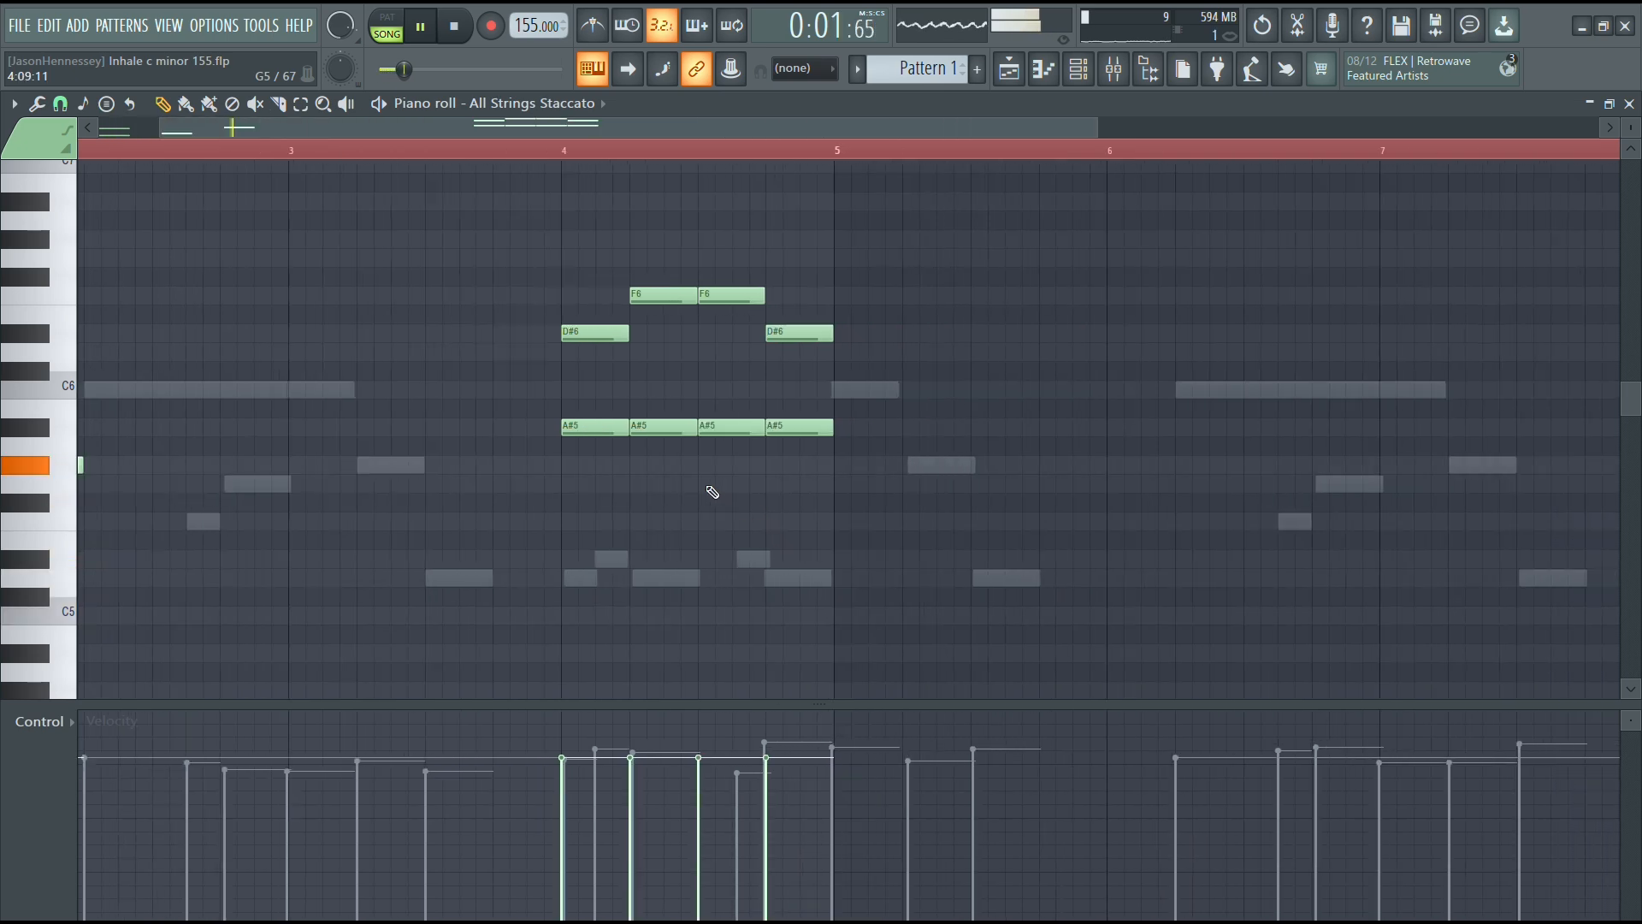
pyautogui.moveTo(649, 175); pyautogui.dragTo(3, 803)
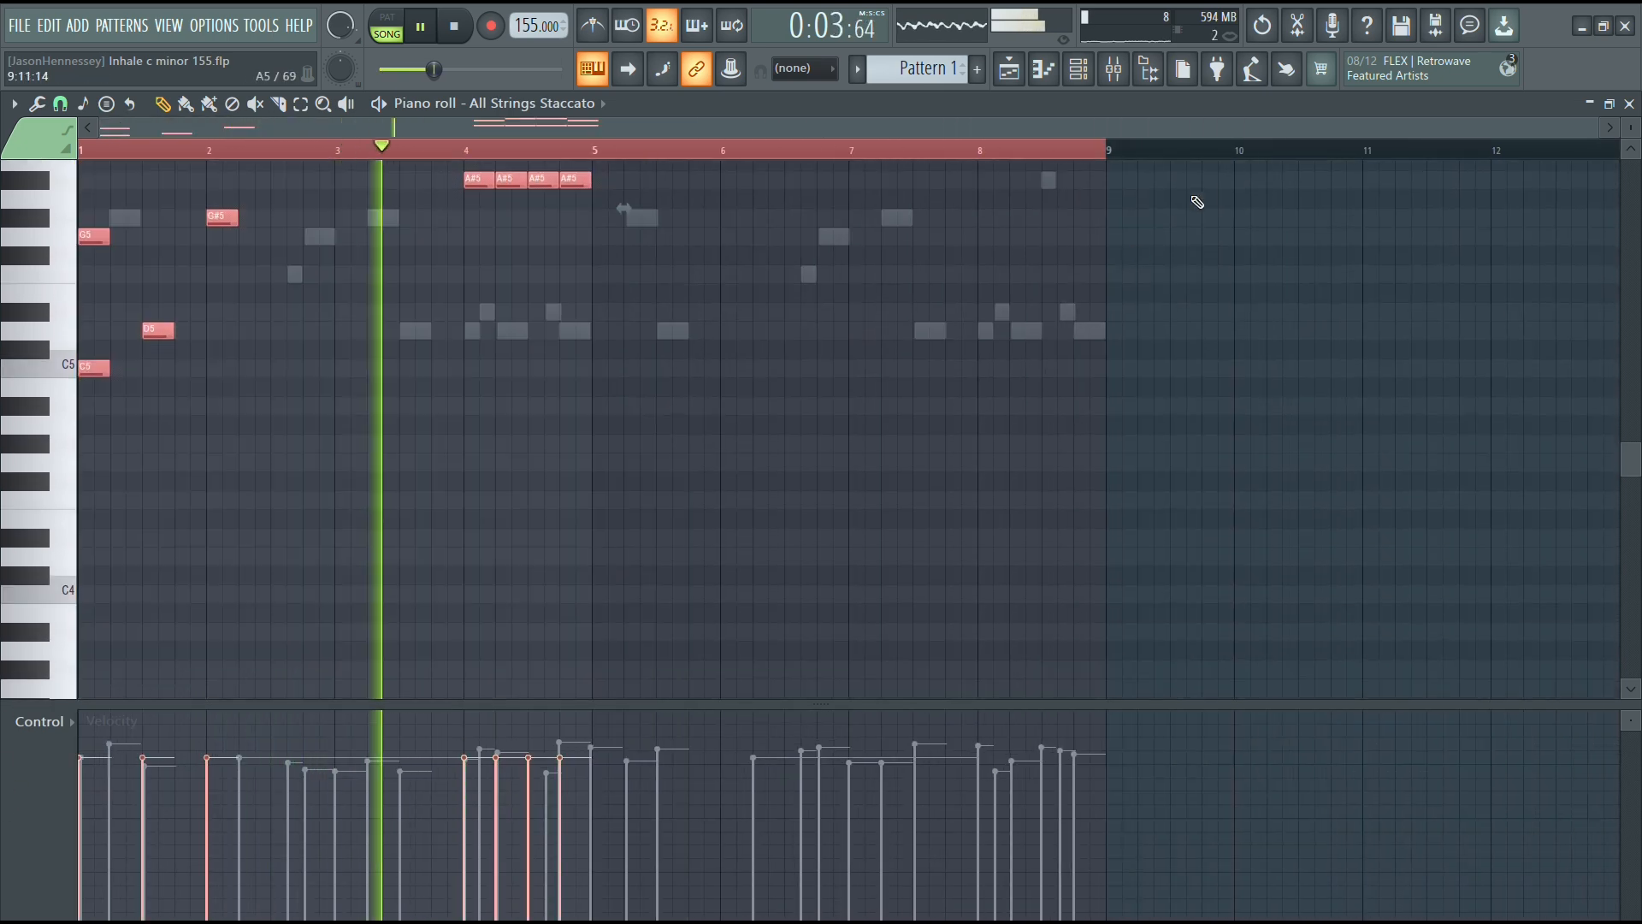
pyautogui.moveTo(1115, 148); pyautogui.dragTo(624, 154)
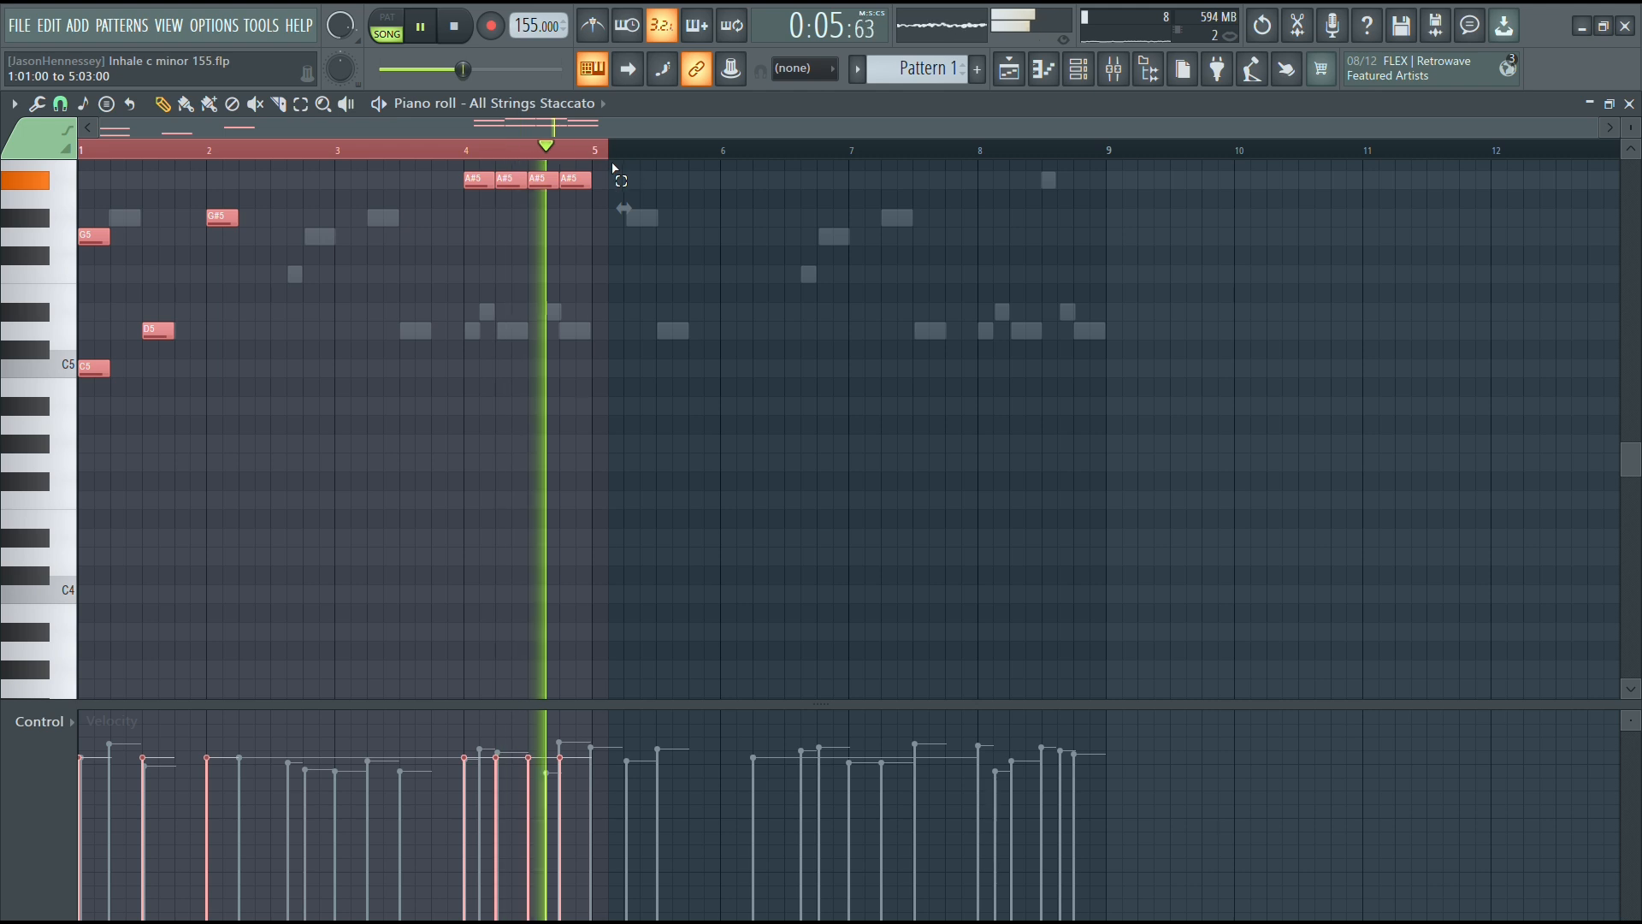
pyautogui.hotkey('ctrl', 'b')
pyautogui.press('space')
pyautogui.press('space')
pyautogui.keyDown('ctrl'); pyautogui.click(448, 295); pyautogui.keyUp('ctrl')
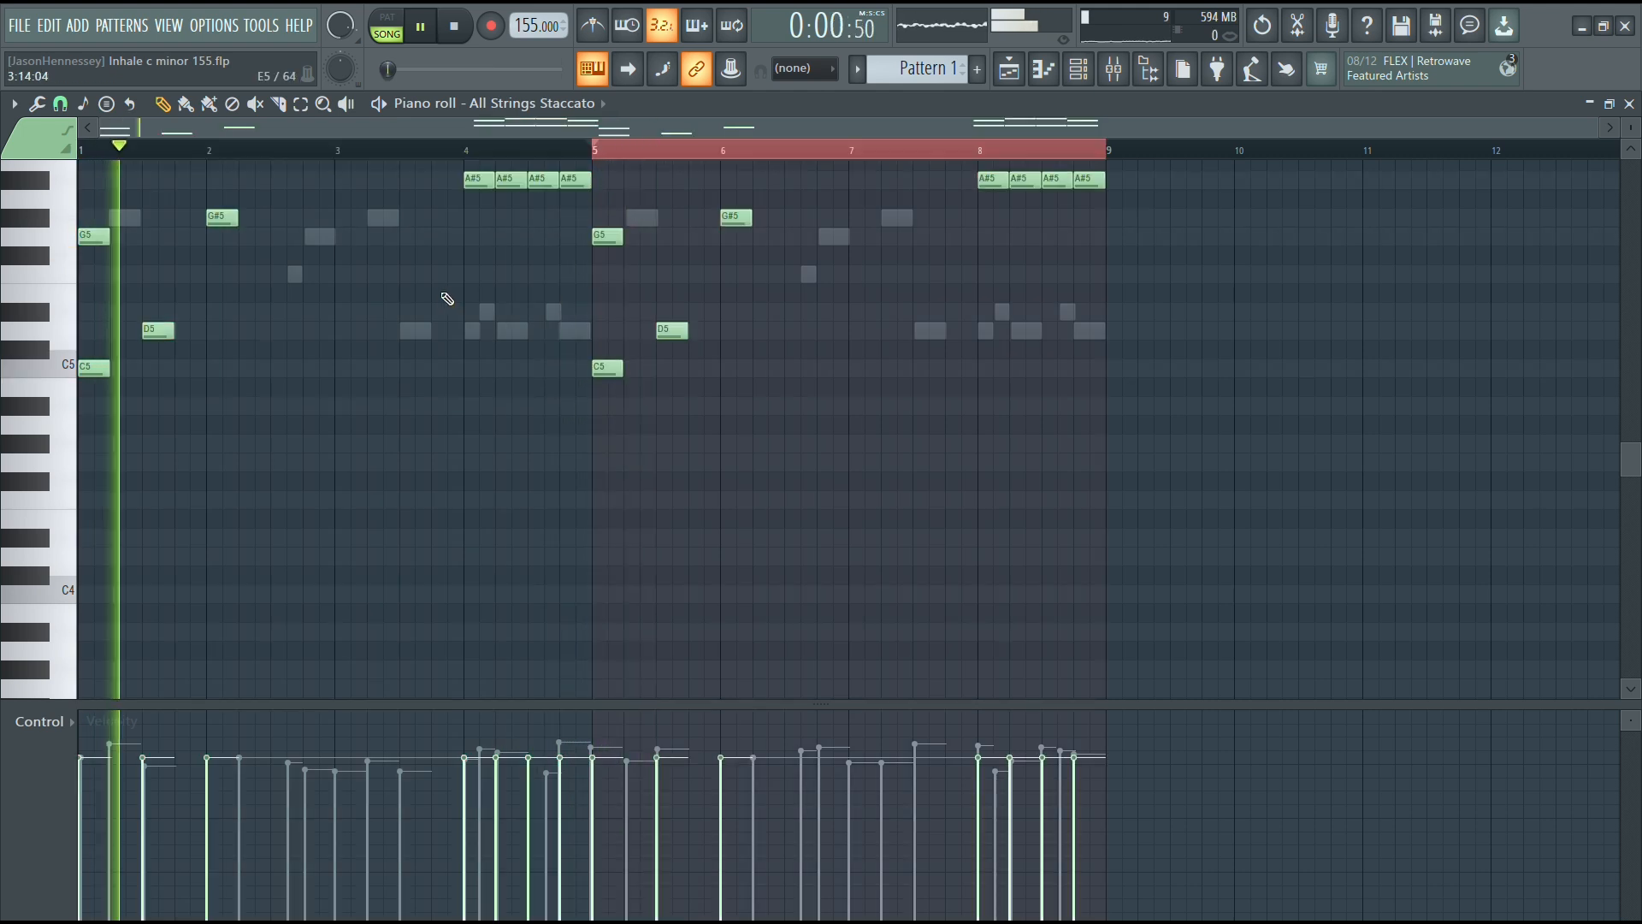
# Step: Layer one-beat C6 notes an octave above the C5 notes at the start of bars 1 and 5
pyautogui.scroll(5, 282, 296)
pyautogui.scroll(-3, 171, 427)
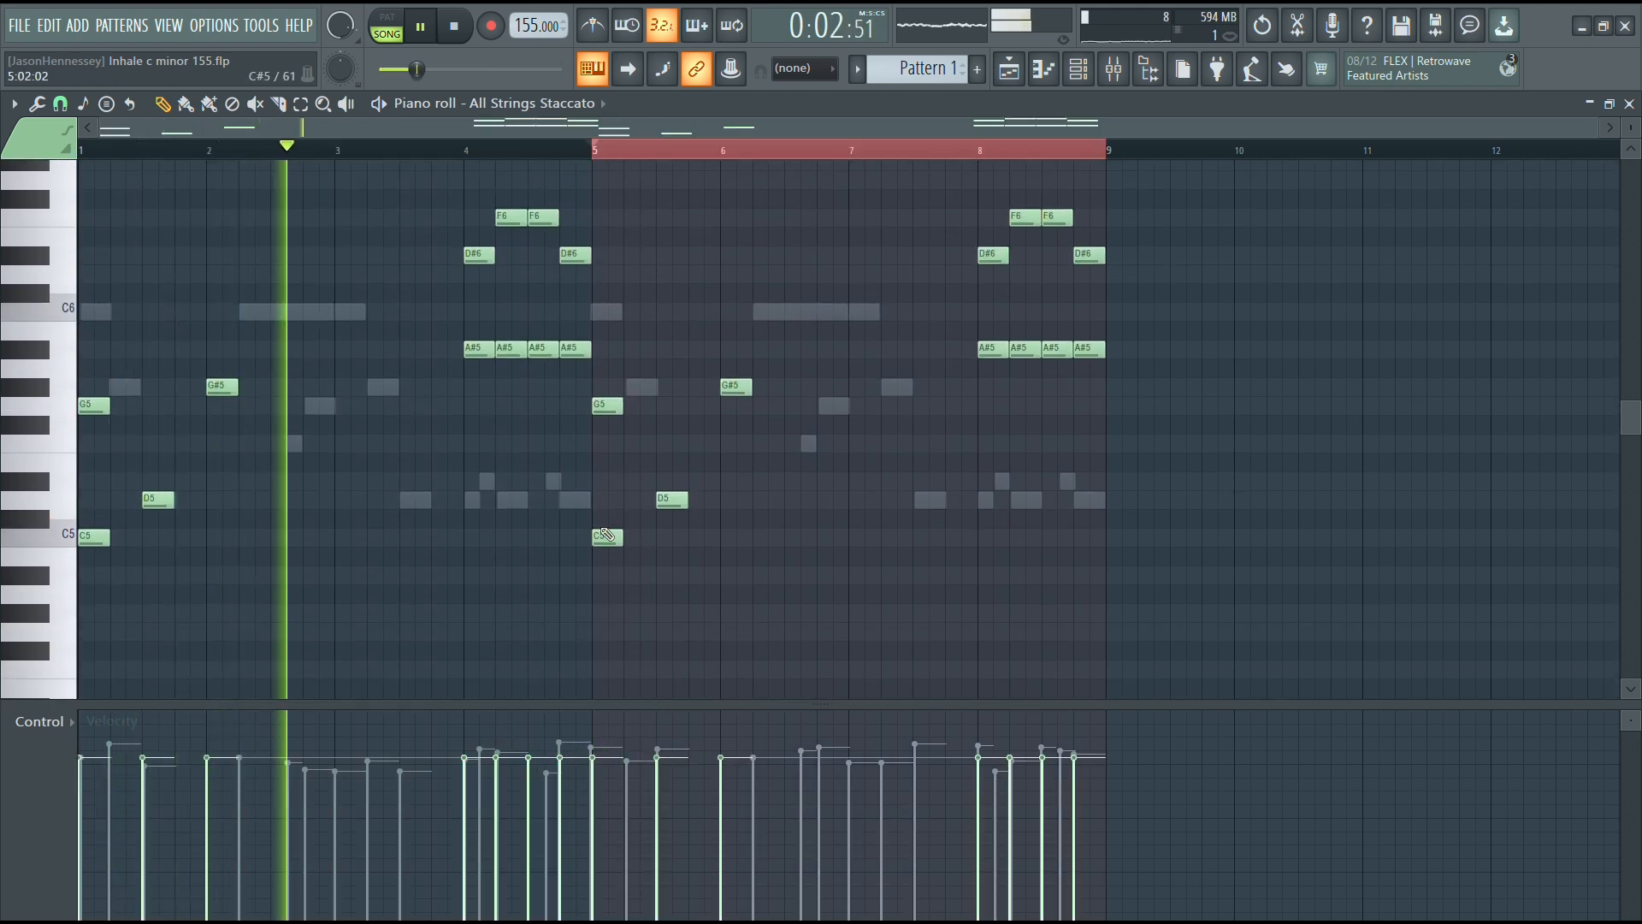
pyautogui.click(66, 544)
pyautogui.moveTo(96, 535)
pyautogui.mouseDown()
pyautogui.moveTo(111, 536)
pyautogui.moveTo(94, 536)
pyautogui.mouseUp()
pyautogui.hotkey('ctrl', 'Up')
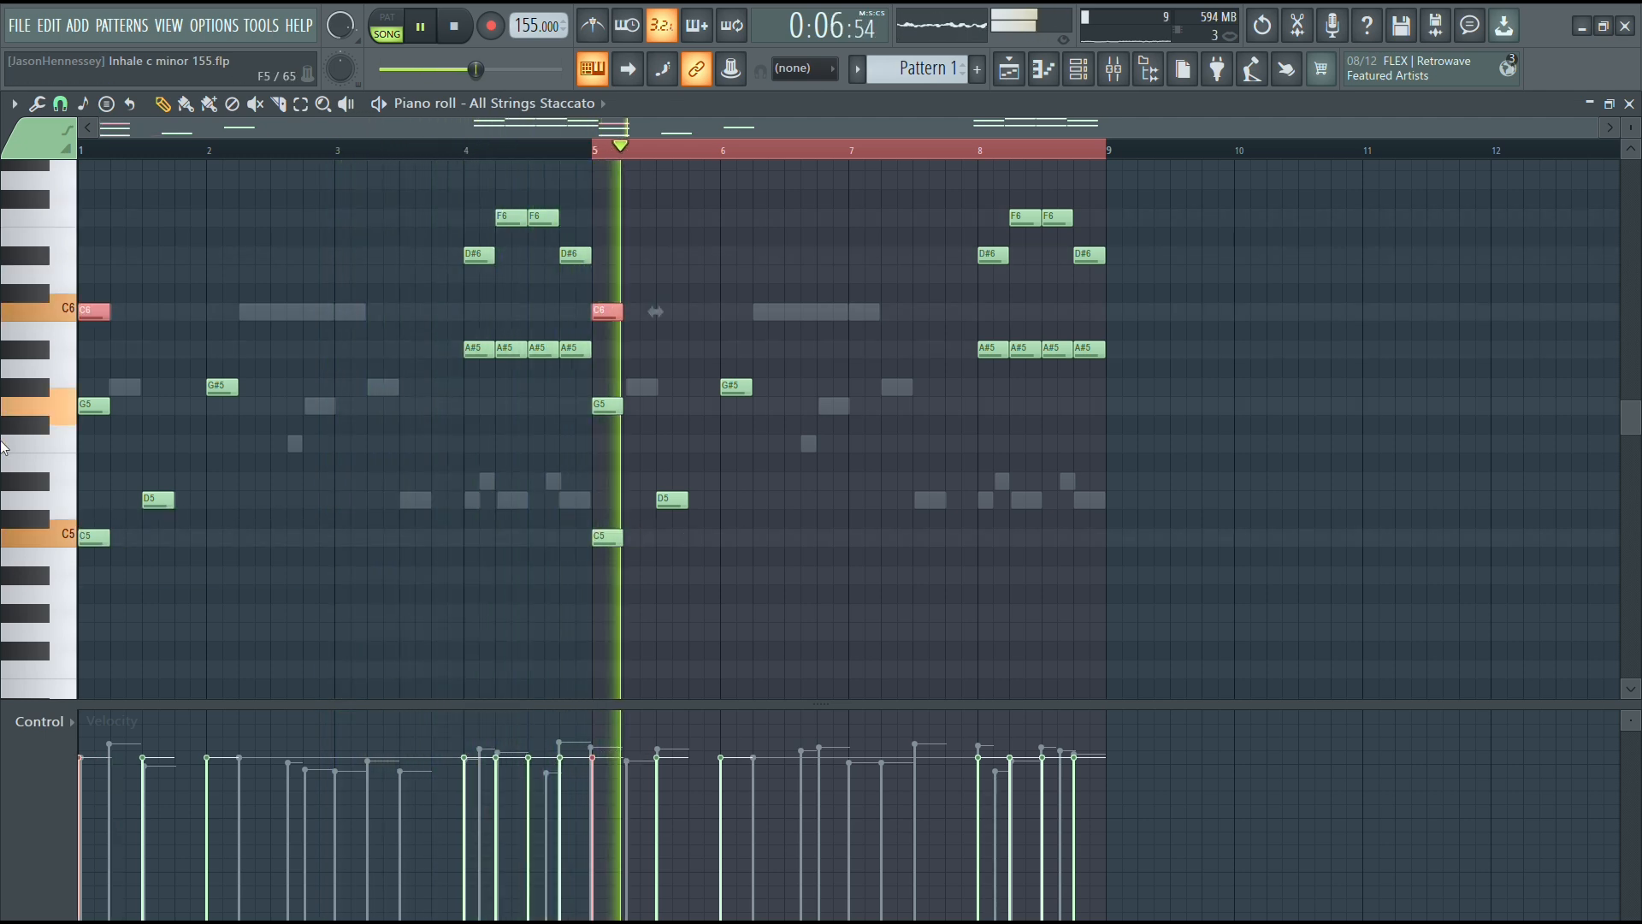
pyautogui.keyDown('ctrl'); pyautogui.click(579, 171); pyautogui.keyUp('ctrl')
# Step: Layer octave copies of the D5 and G#5 notes at D6 and G#6 and at D4 and G#4 in both phrases
pyautogui.hotkey('ctrl', 'a')
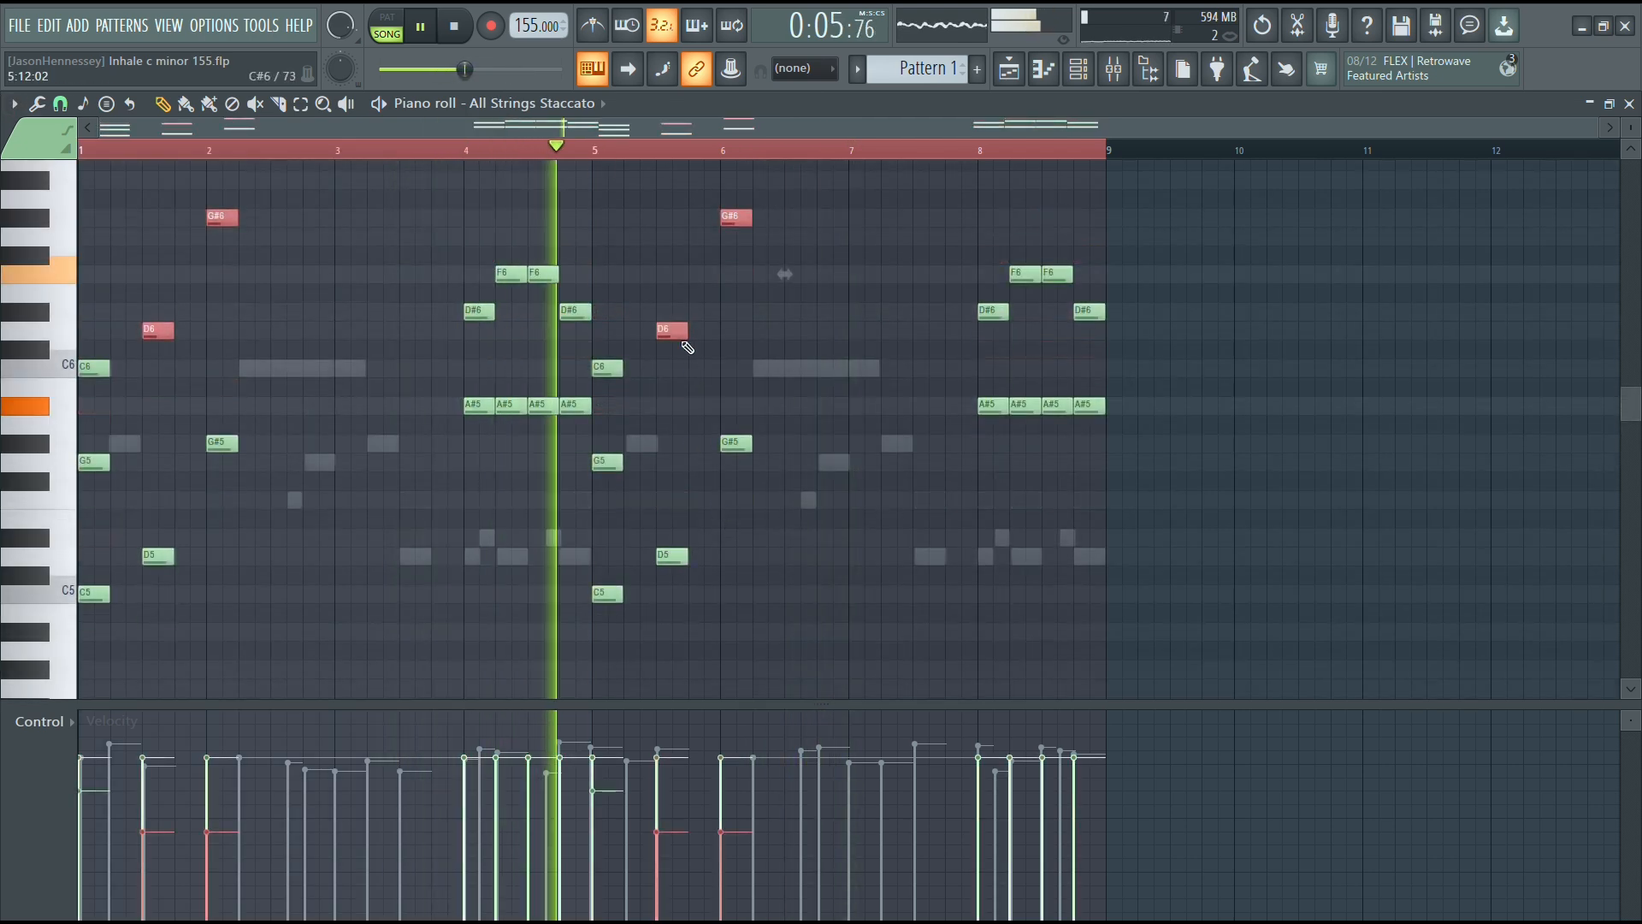
pyautogui.hotkey('ctrl', 'c')
pyautogui.hotkey('ctrl', 'v')
pyautogui.hotkey('ctrl', 'Down')
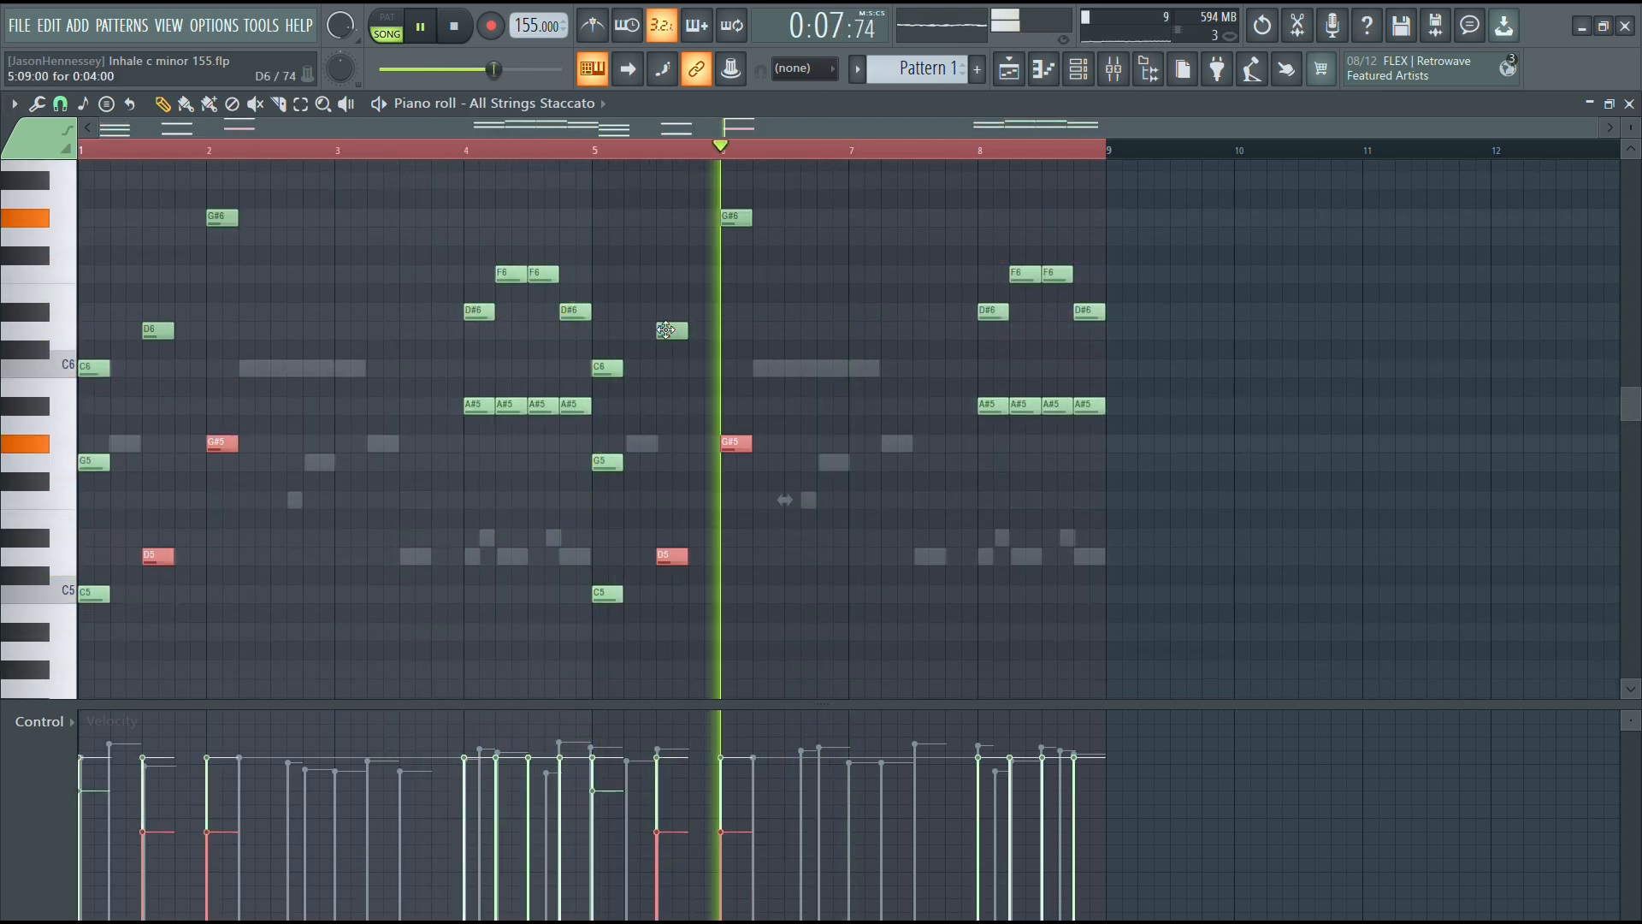
pyautogui.hotkey('ctrl', 'Down')
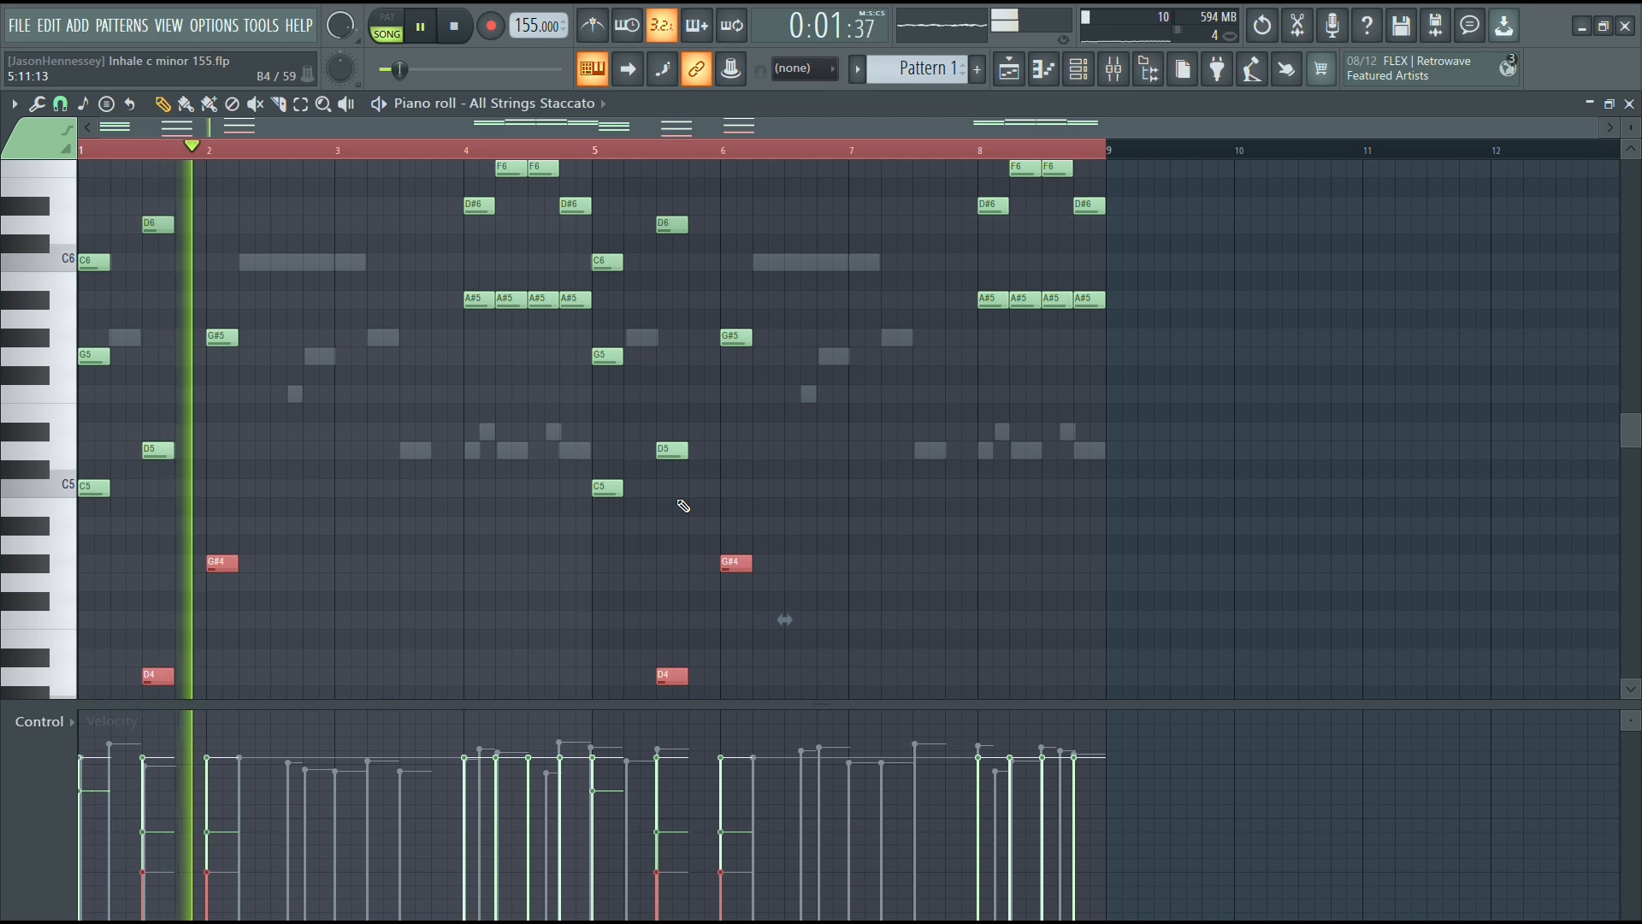
# Step: Add Fruity Delay 2 and Fruity Reeverb 2 to the Strings mixer track and set the reverb's crossover to 337 Hz
pyautogui.press('F6')
pyautogui.click(1100, 75)
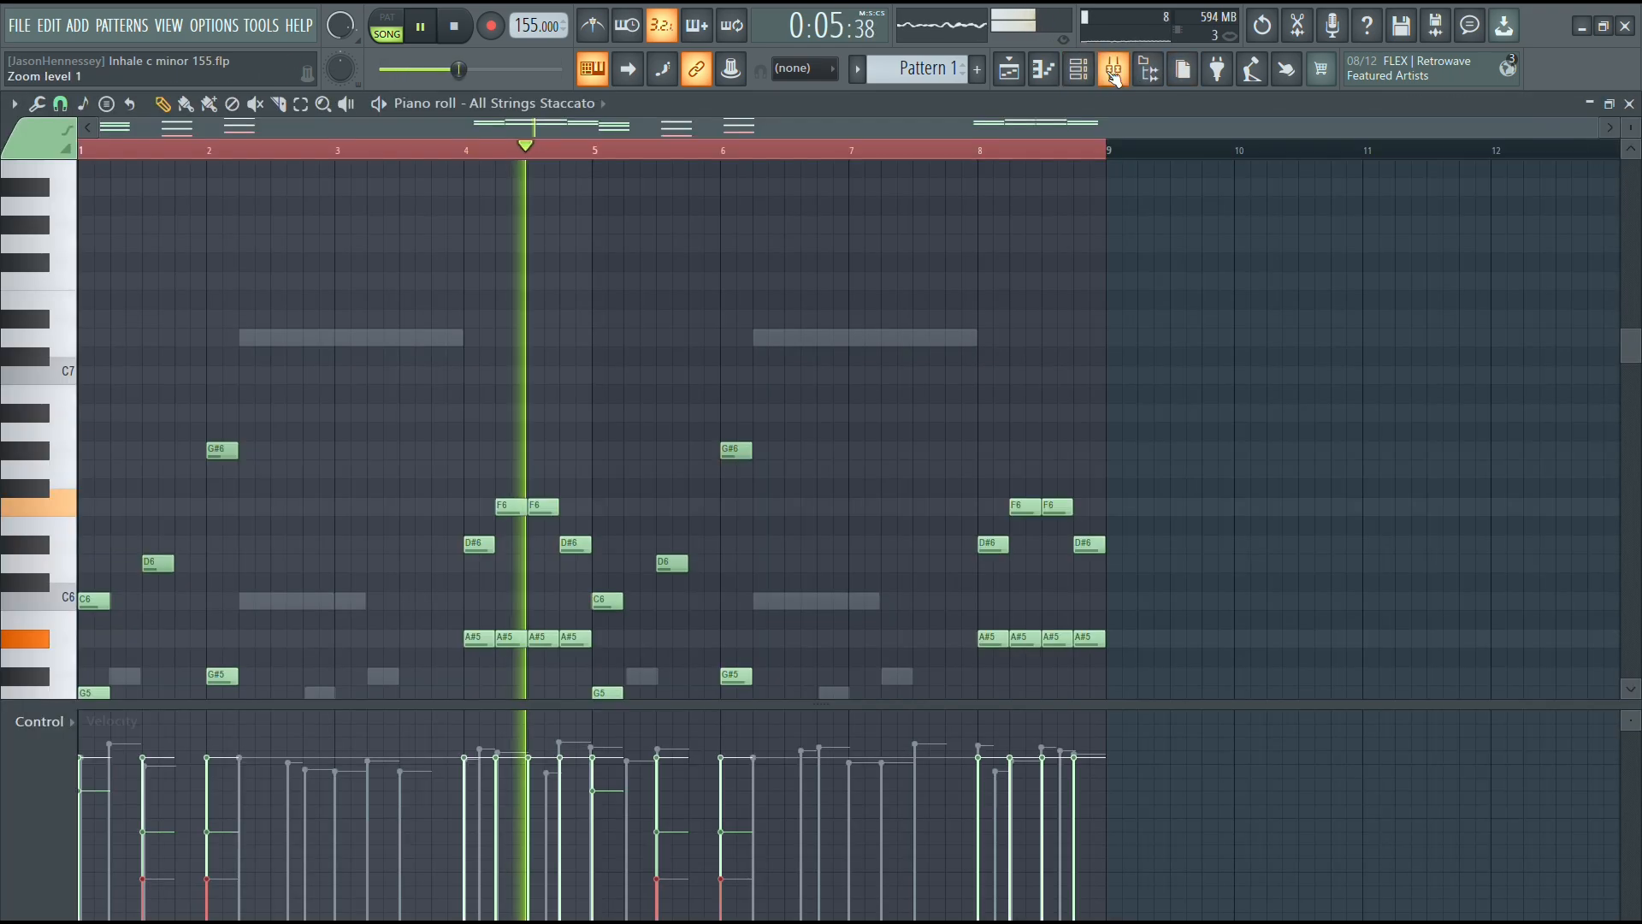
pyautogui.click(1112, 73)
pyautogui.press('space')
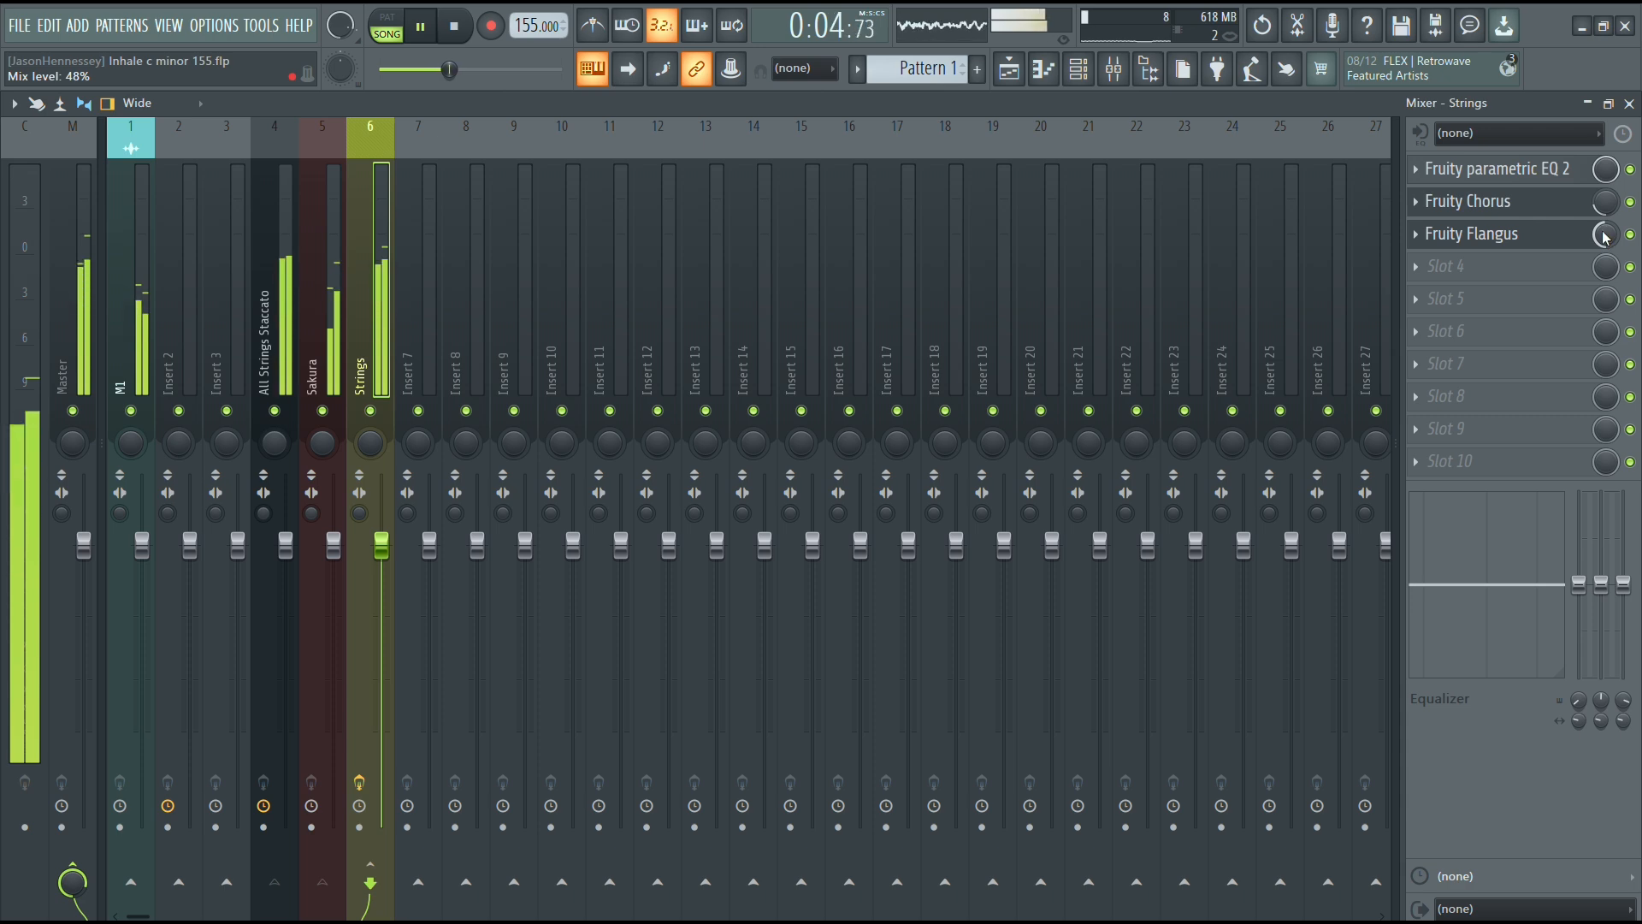
pyautogui.click(1482, 292)
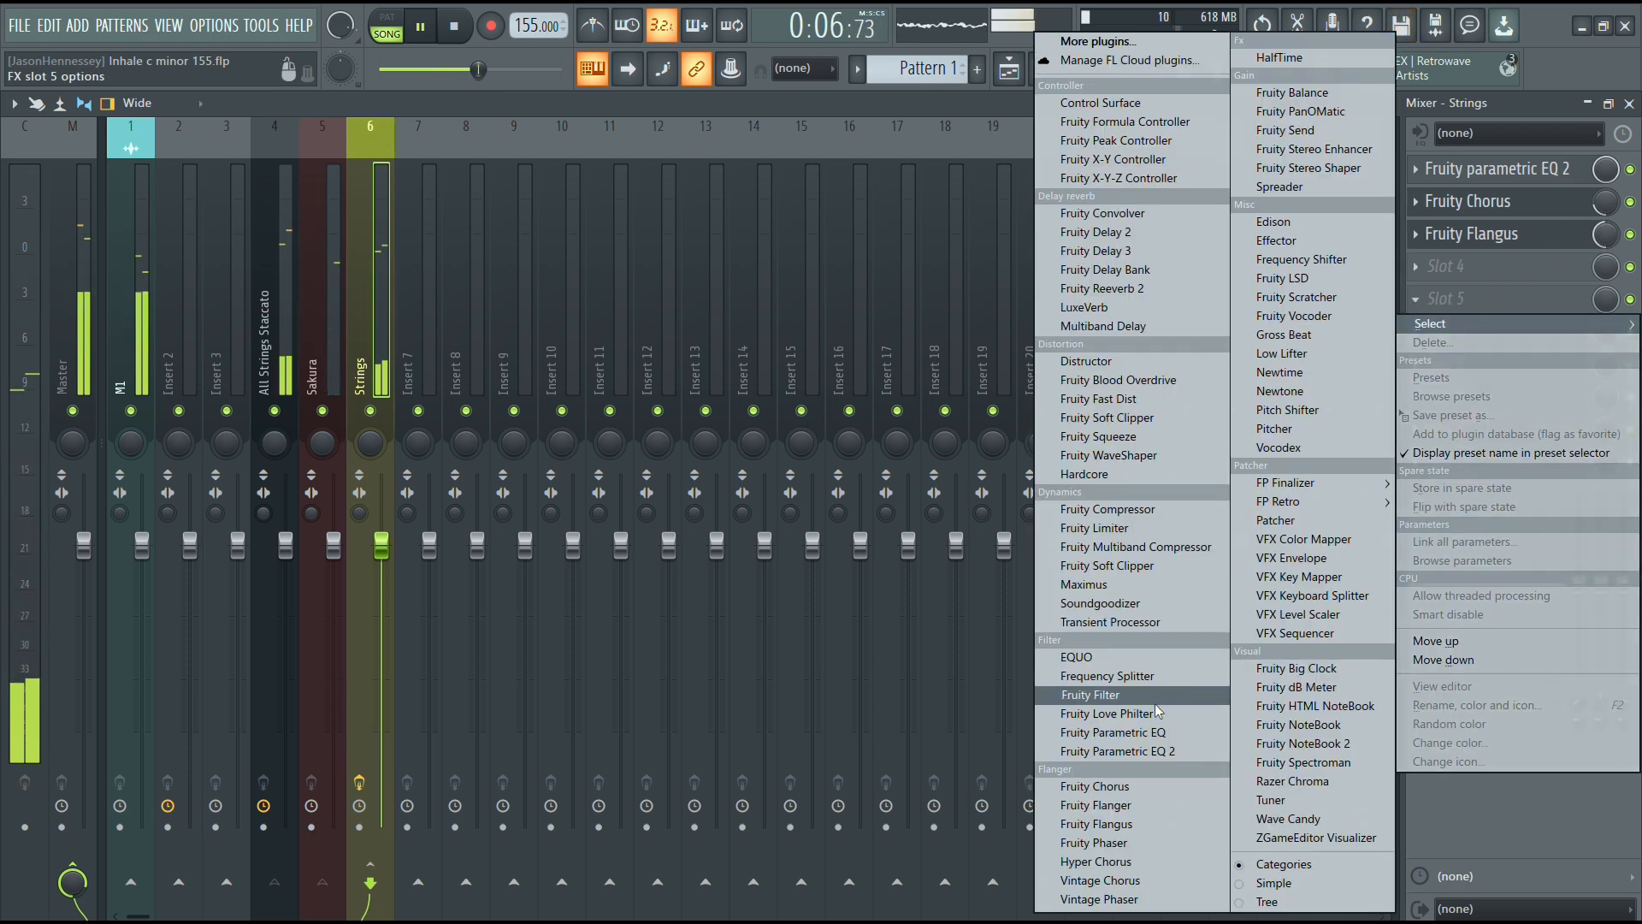
pyautogui.click(1115, 236)
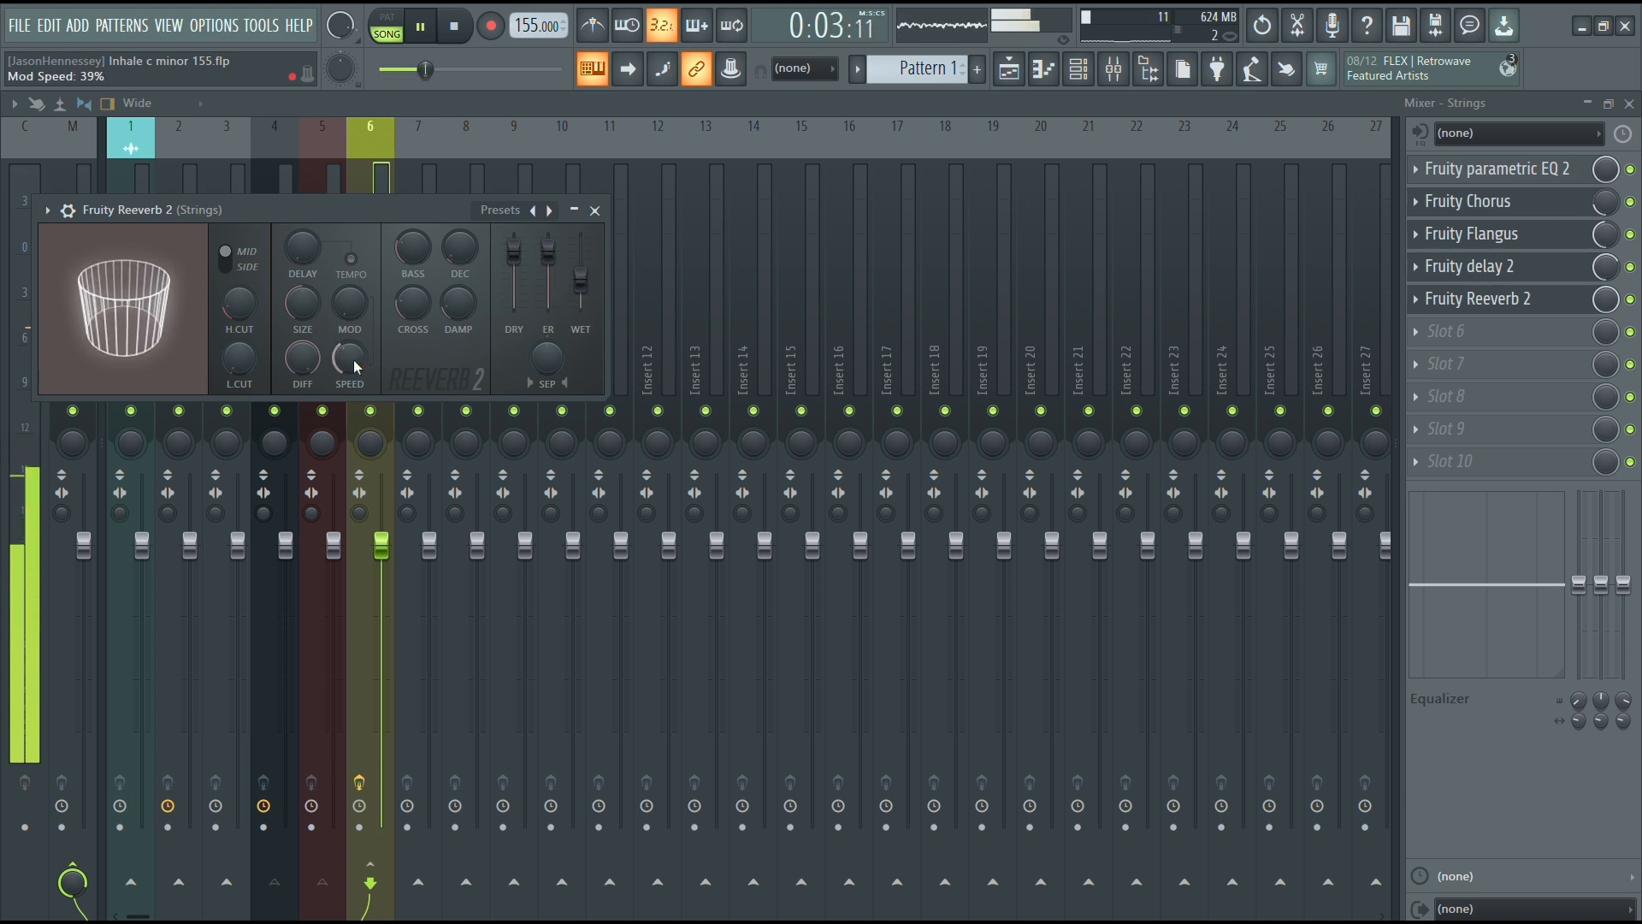
pyautogui.moveTo(421, 308); pyautogui.dragTo(418, 310)
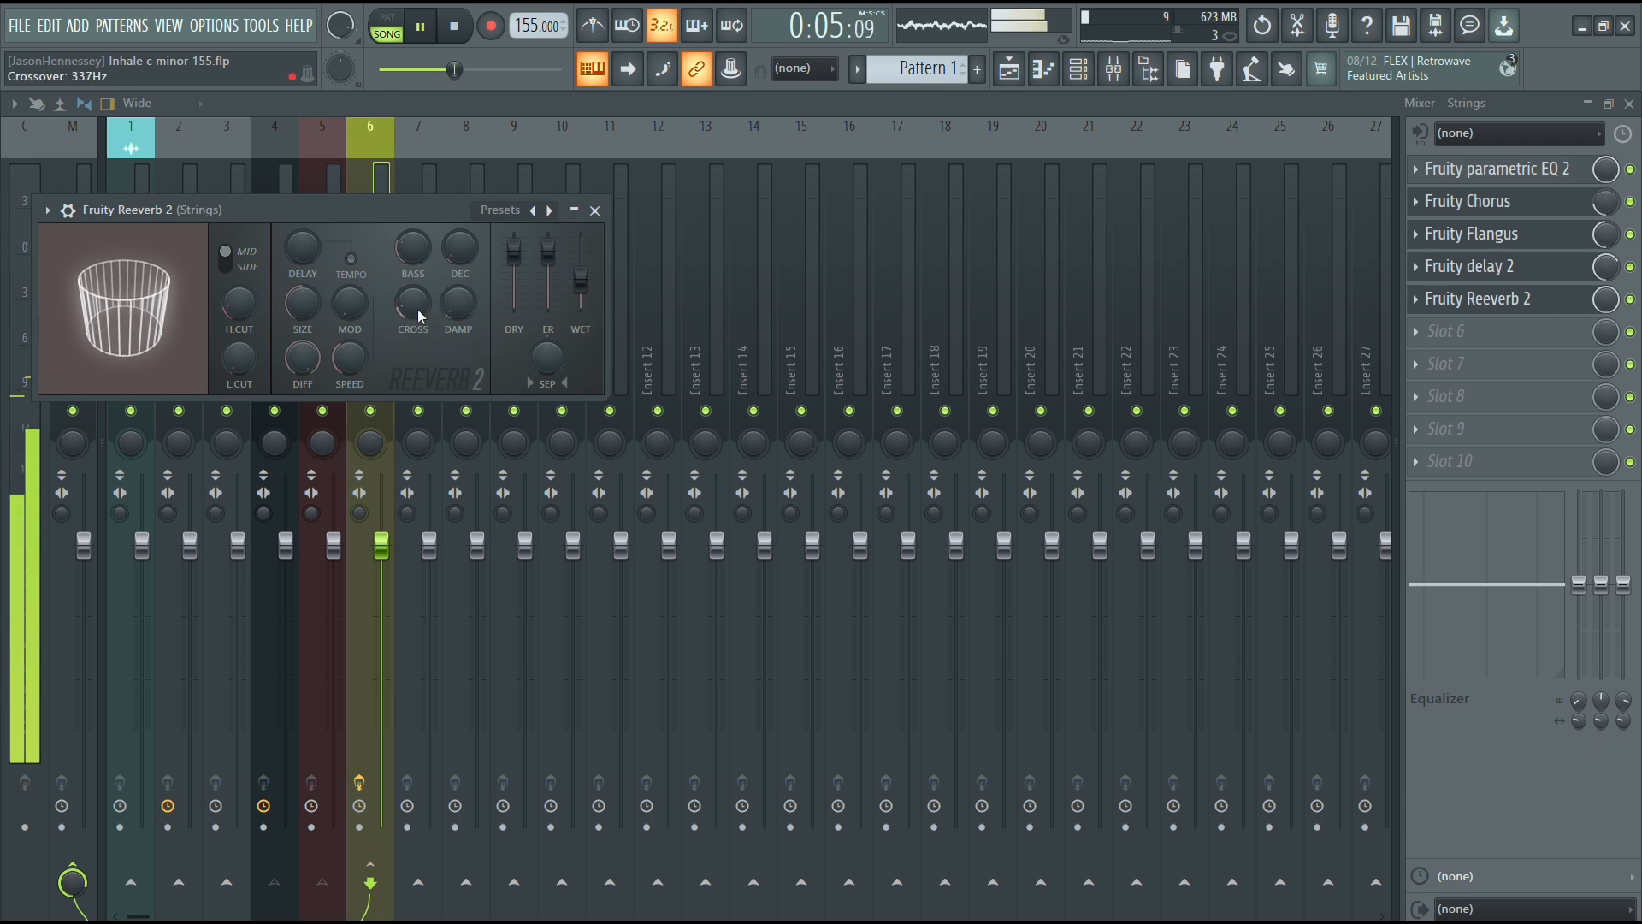
pyautogui.click(595, 211)
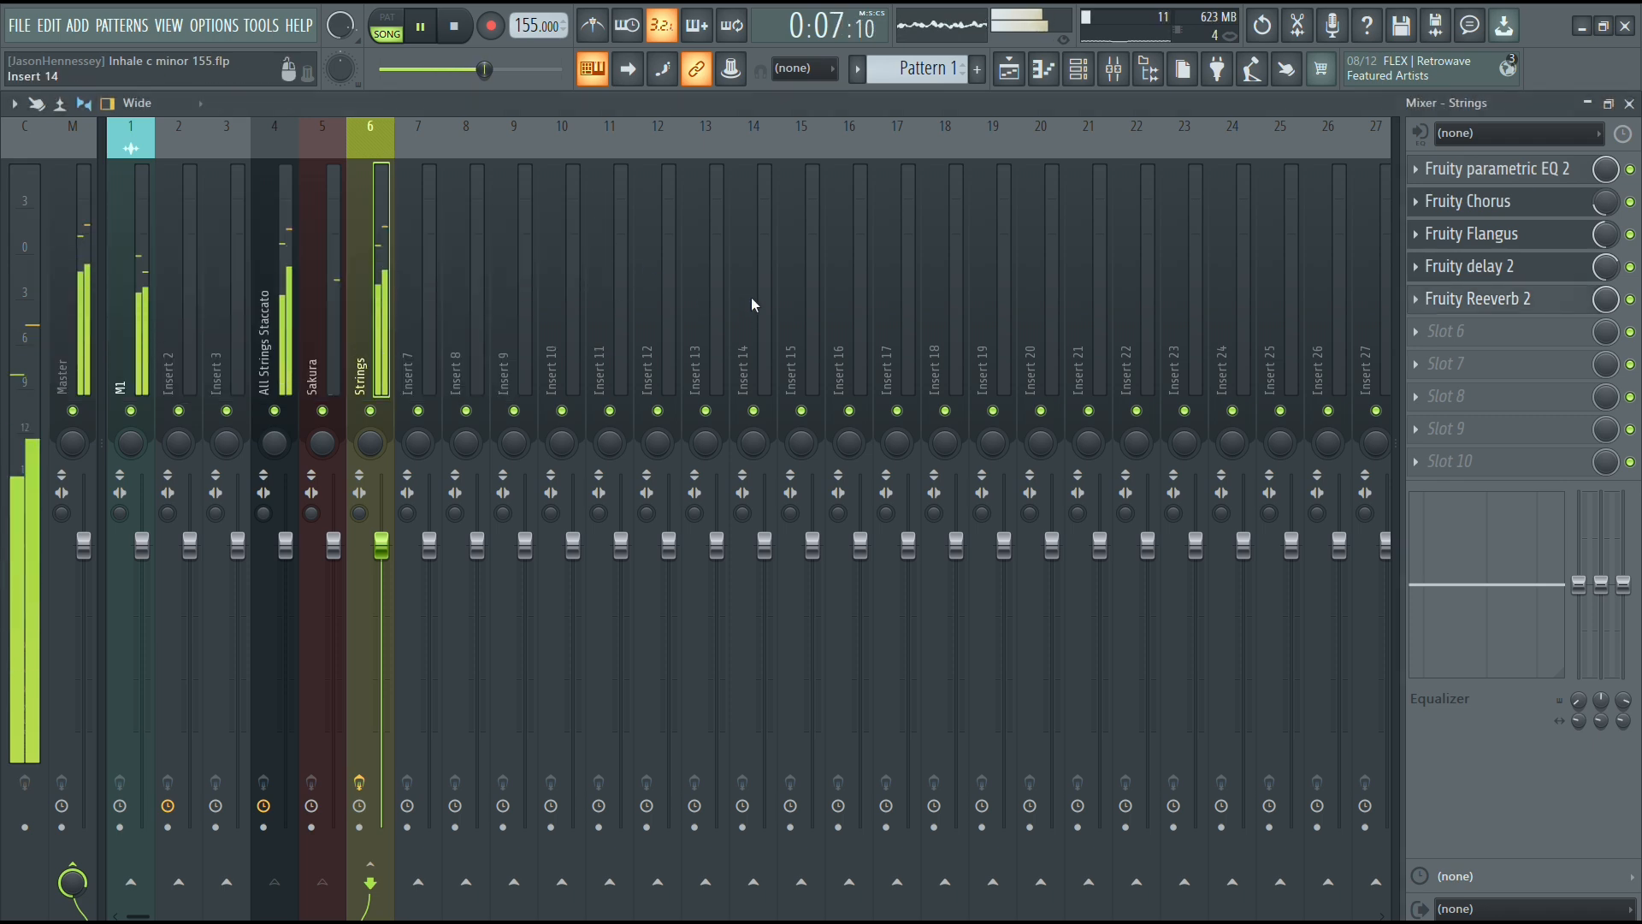
# Step: Add Fruity Limiter to the Strings track's sixth slot and shift Sakura's narrow EQ band 6 cut up to about 5 kHz
pyautogui.click(1462, 341)
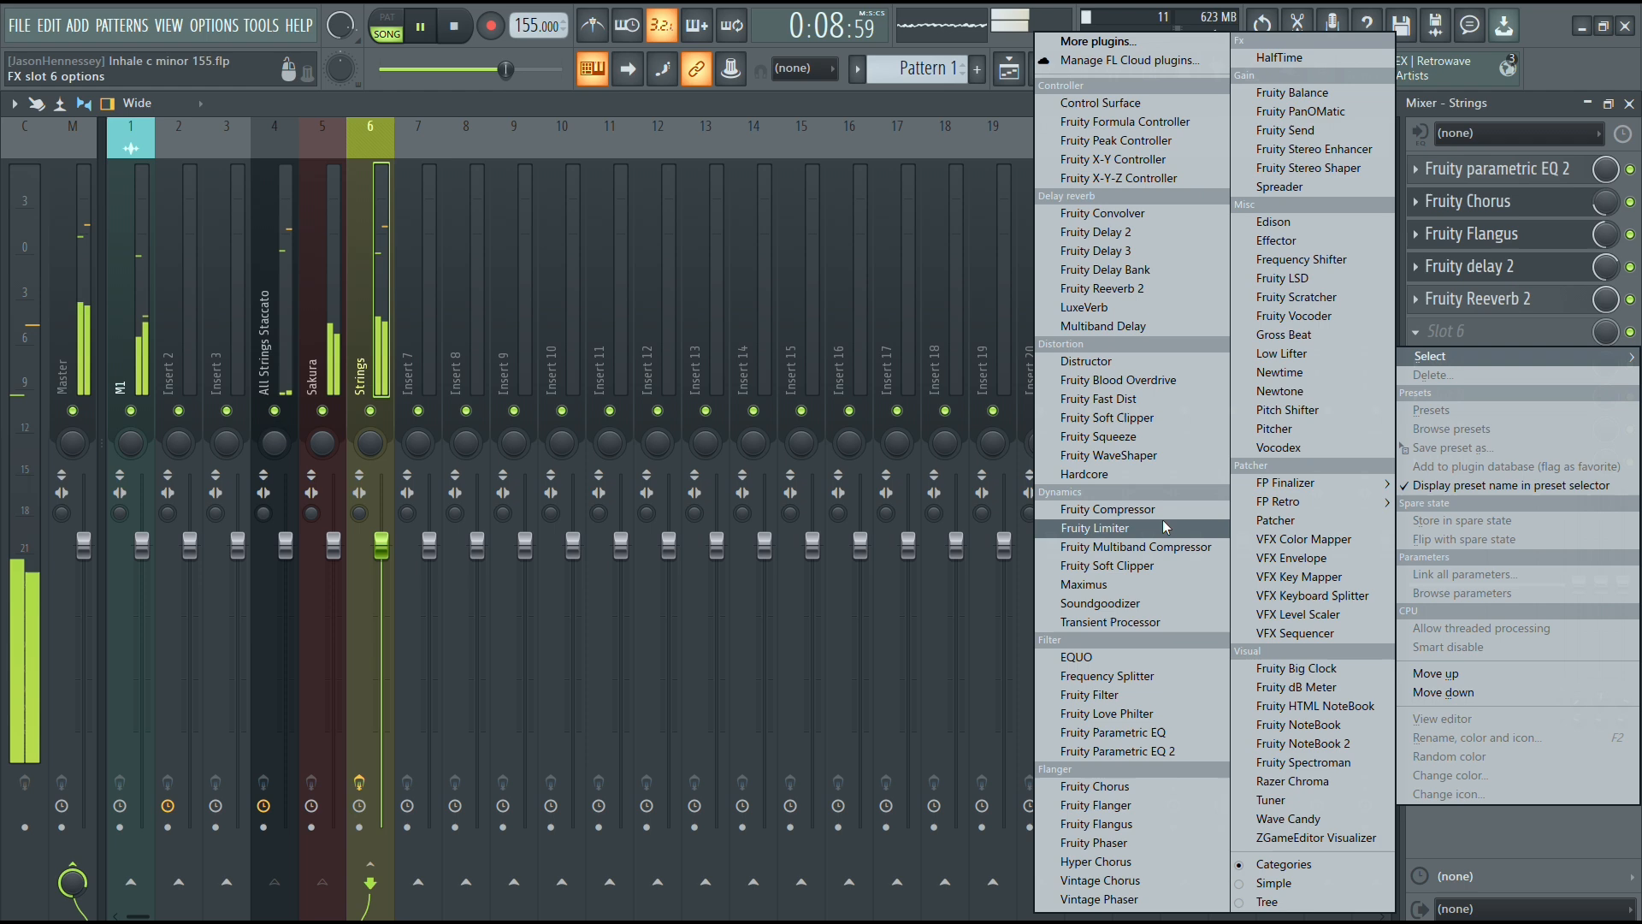
pyautogui.click(1120, 529)
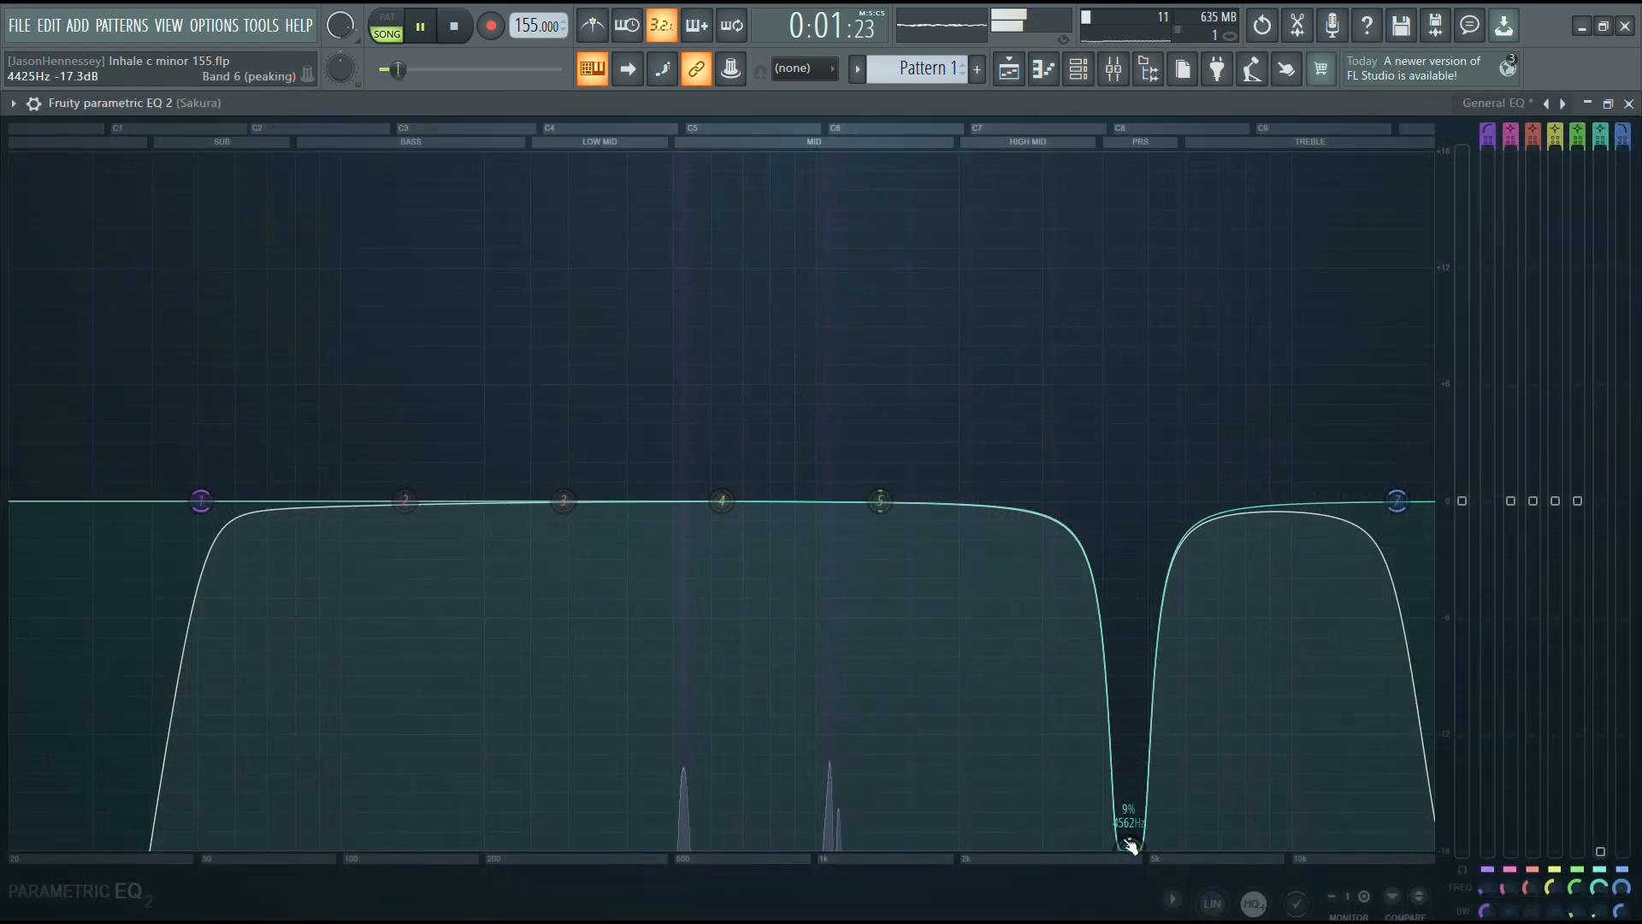
pyautogui.moveTo(1128, 847); pyautogui.dragTo(1169, 846)
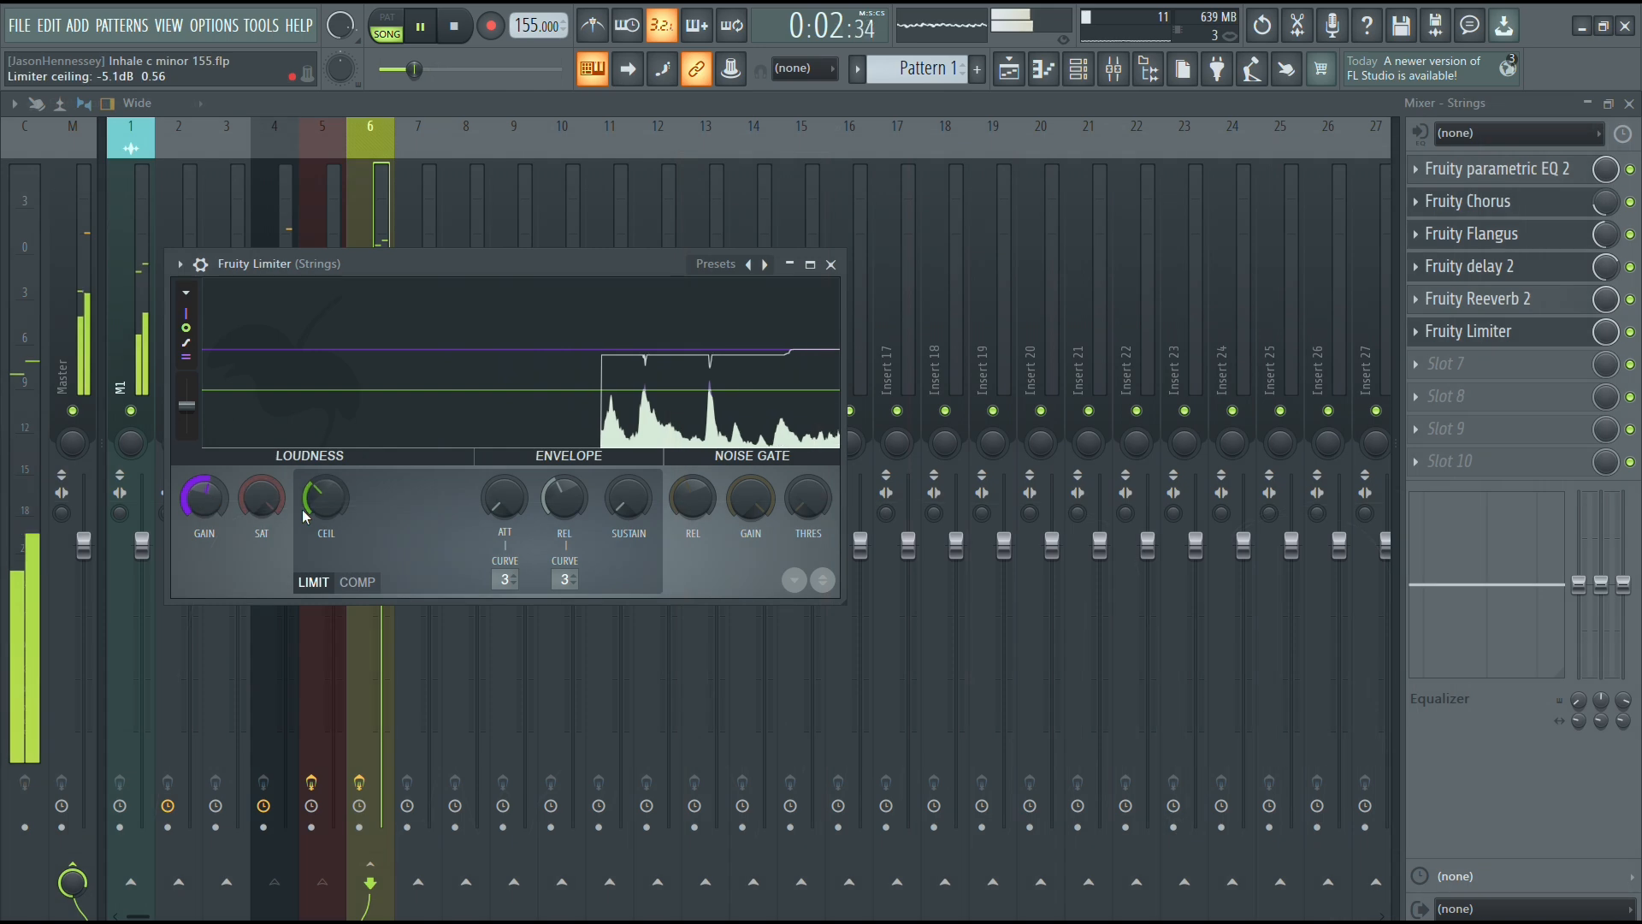
# Step: Show the unsorted channels, open the All Strings Staccato piano roll, and select all of its notes
pyautogui.click(1065, 63)
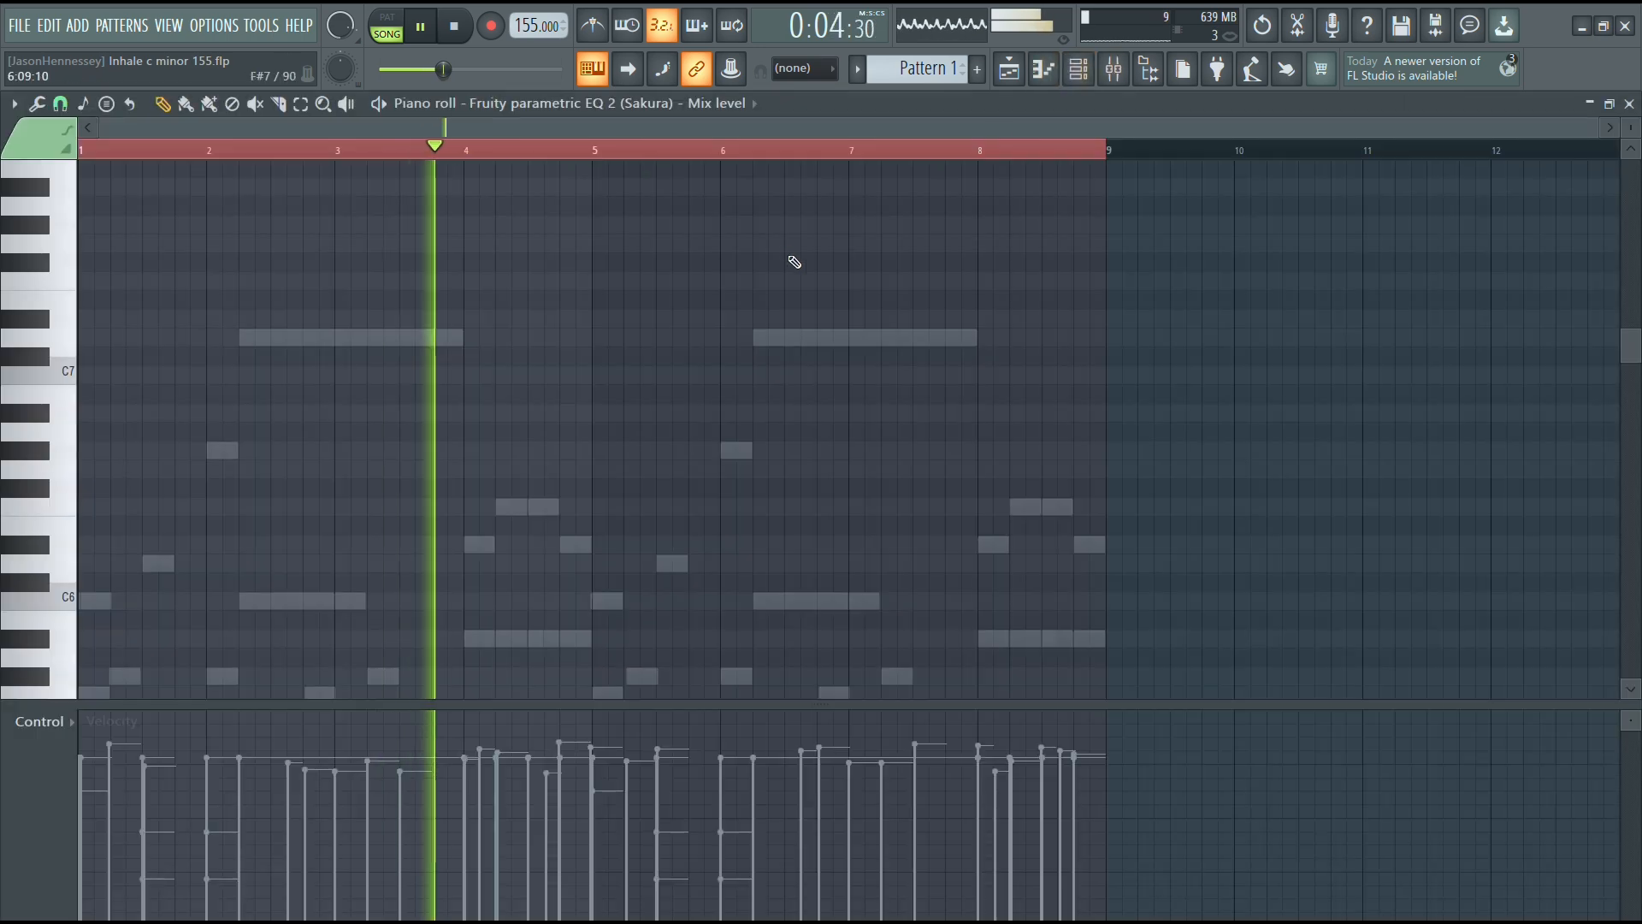
pyautogui.click(195, 104)
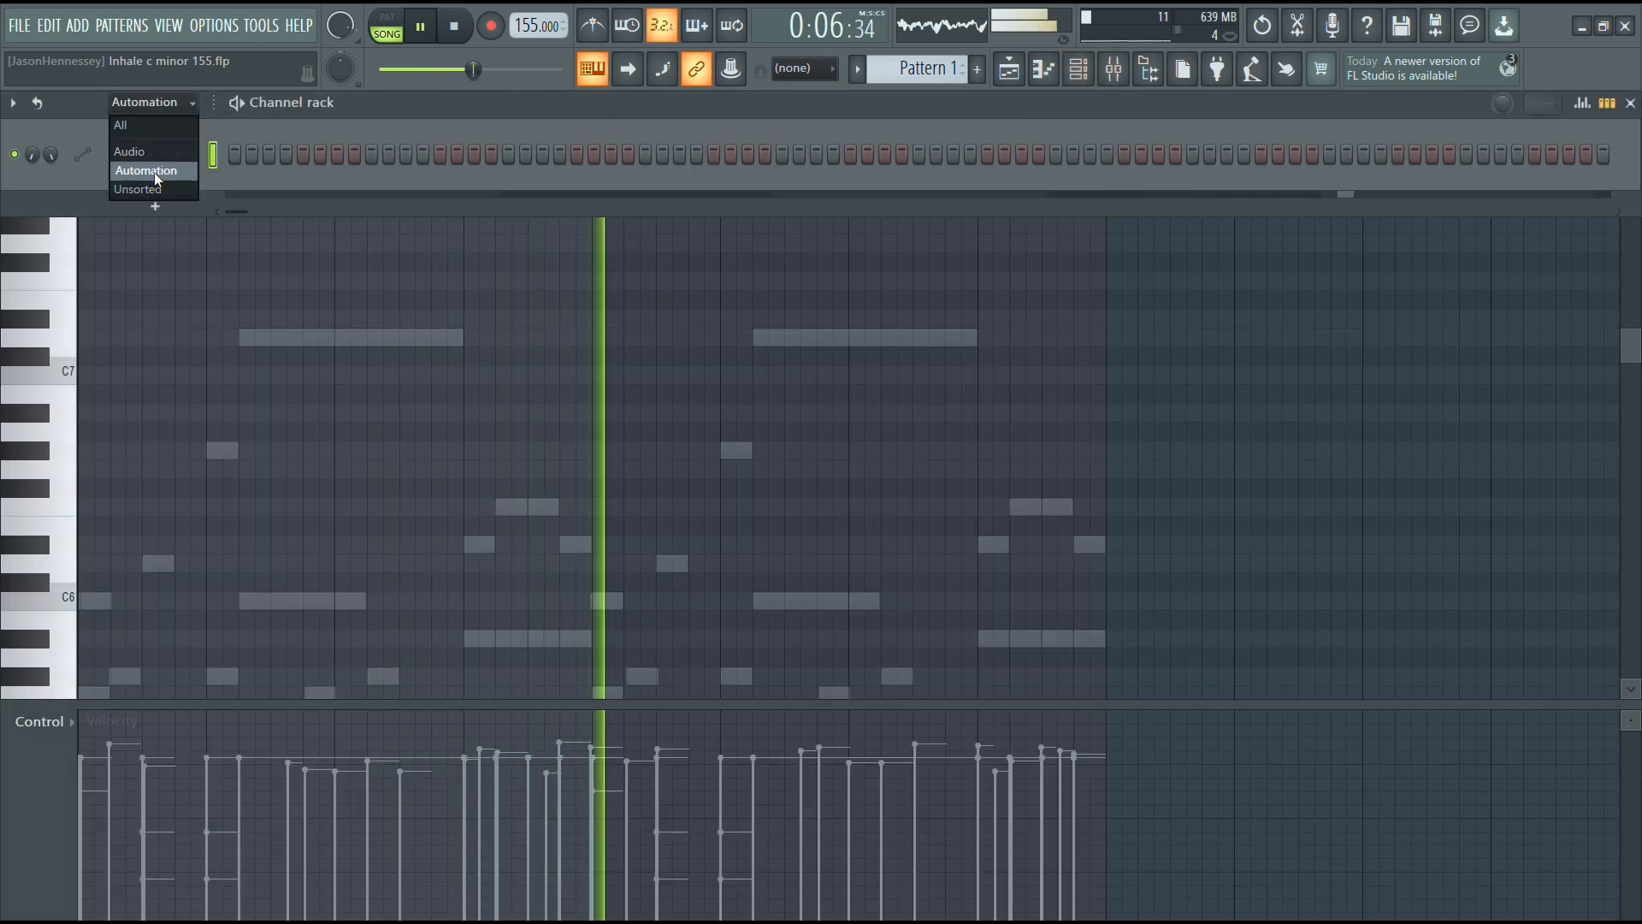
pyautogui.click(141, 188)
pyautogui.click(276, 422)
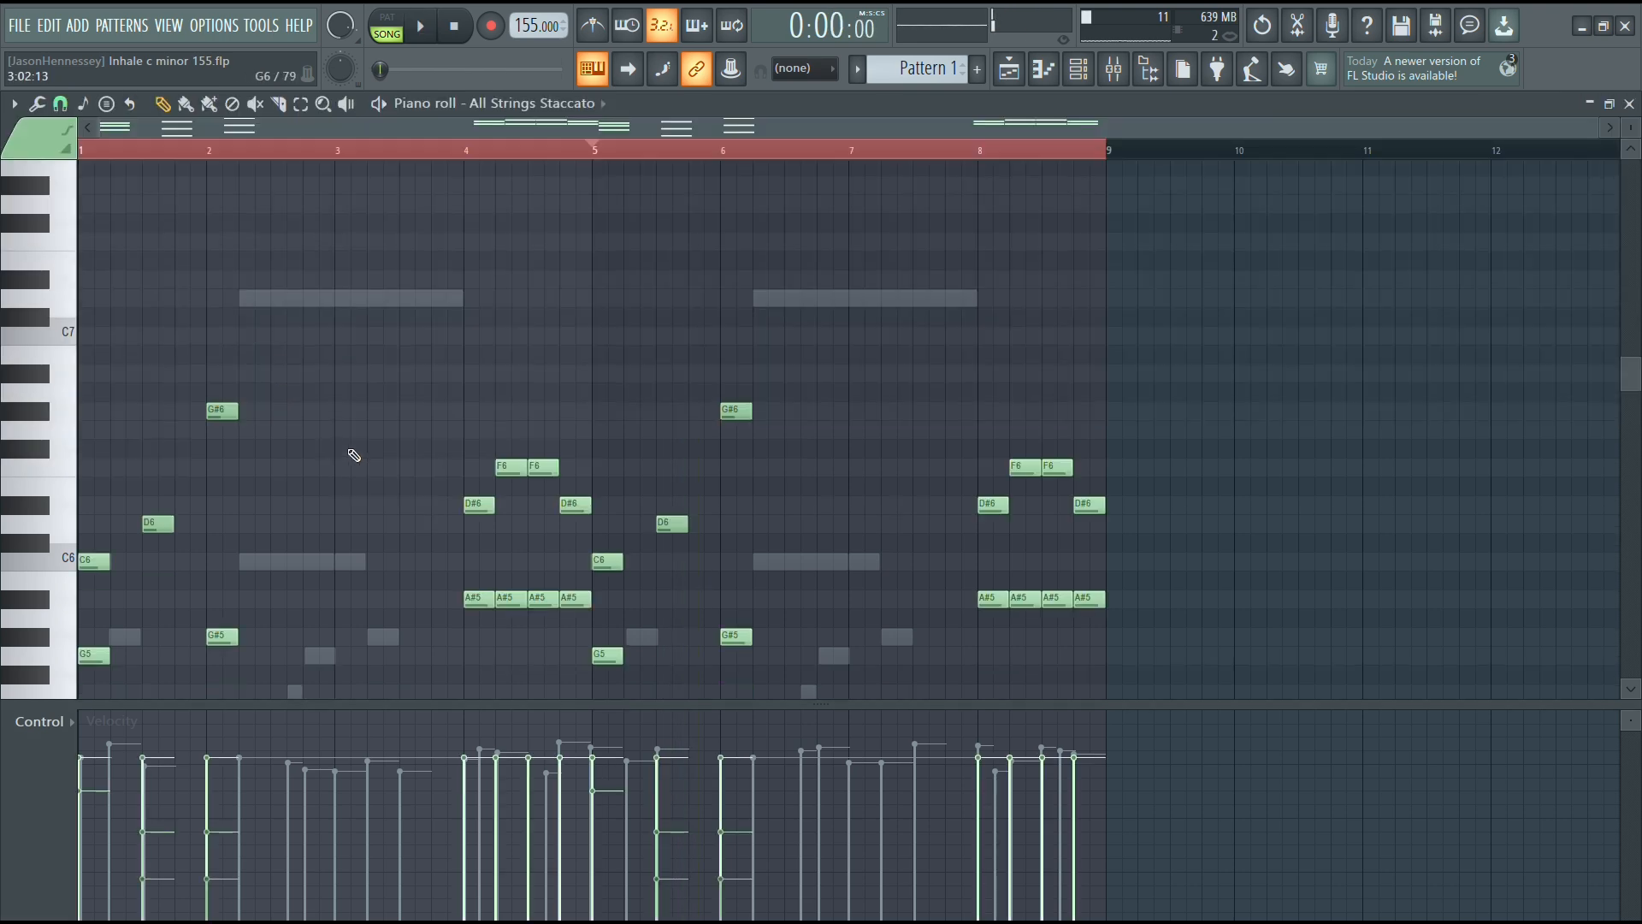
pyautogui.hotkey('ctrl', 'a')
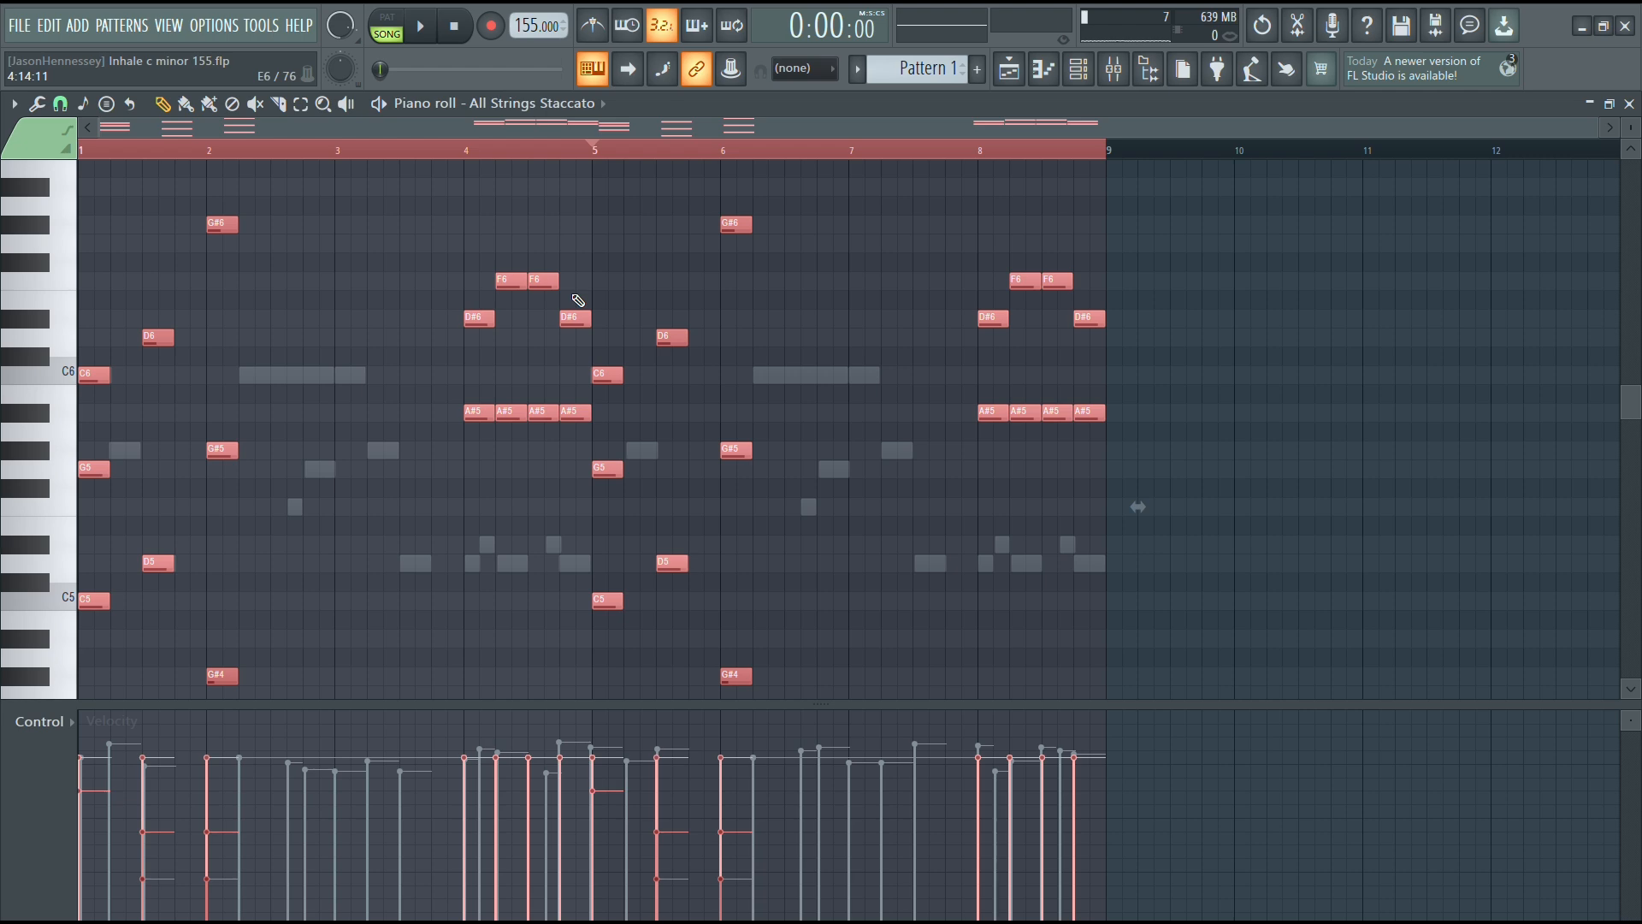
pyautogui.scroll(-3, 659, 340)
pyautogui.scroll(2, 648, 355)
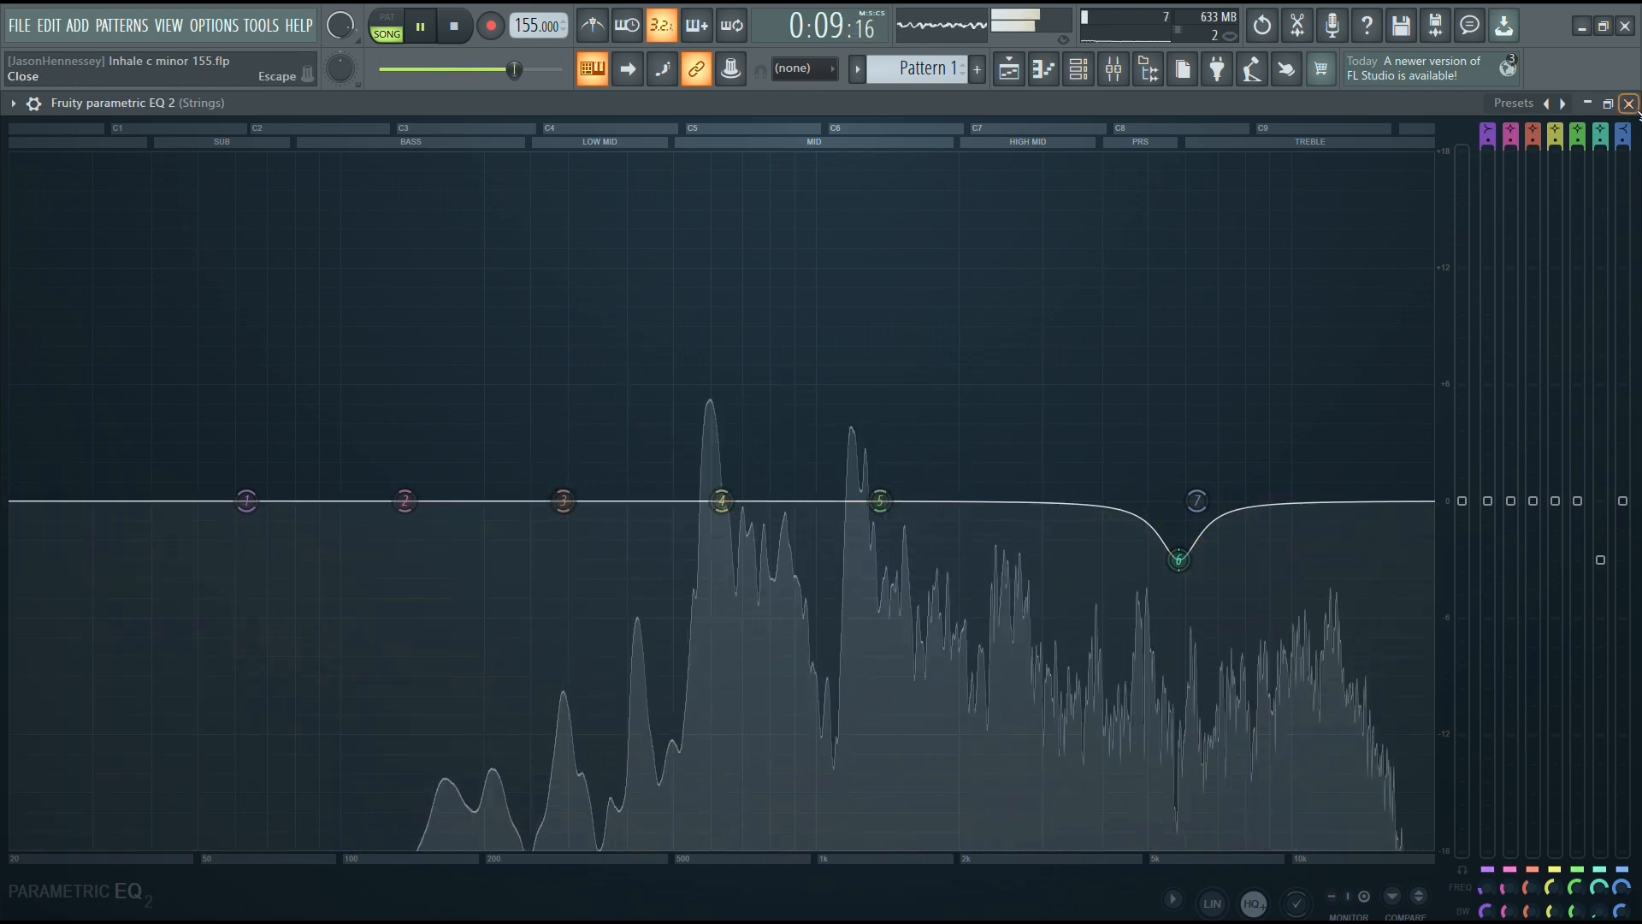
# Step: Open the Fruity parametric EQ 2 on the M1 mixer track
pyautogui.press('F9')
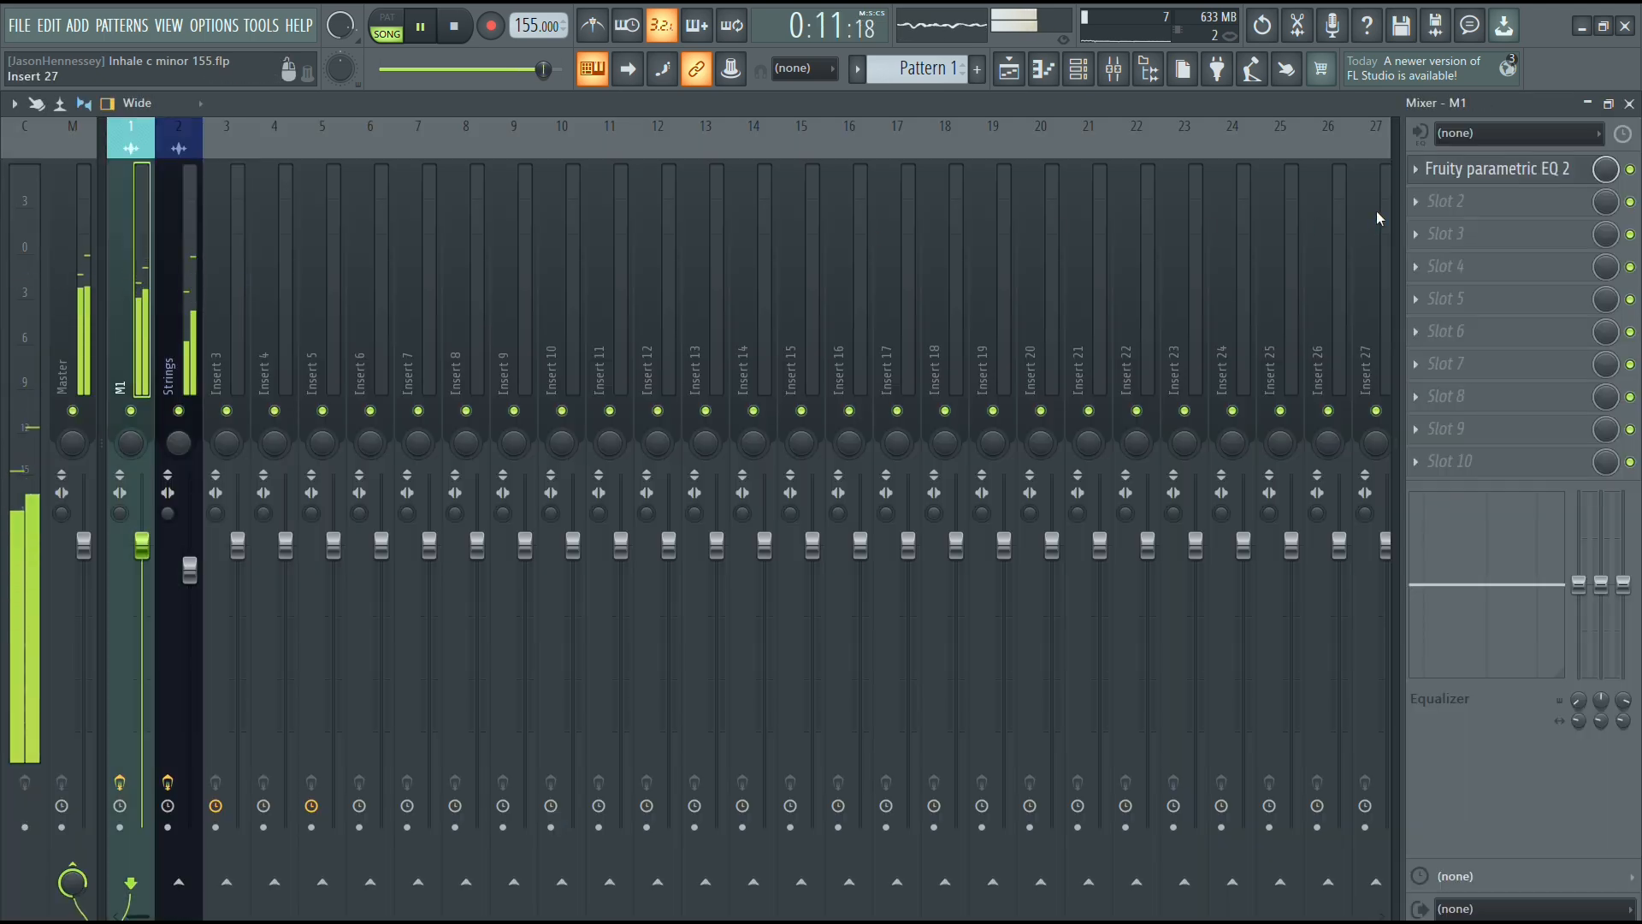
pyautogui.click(1517, 171)
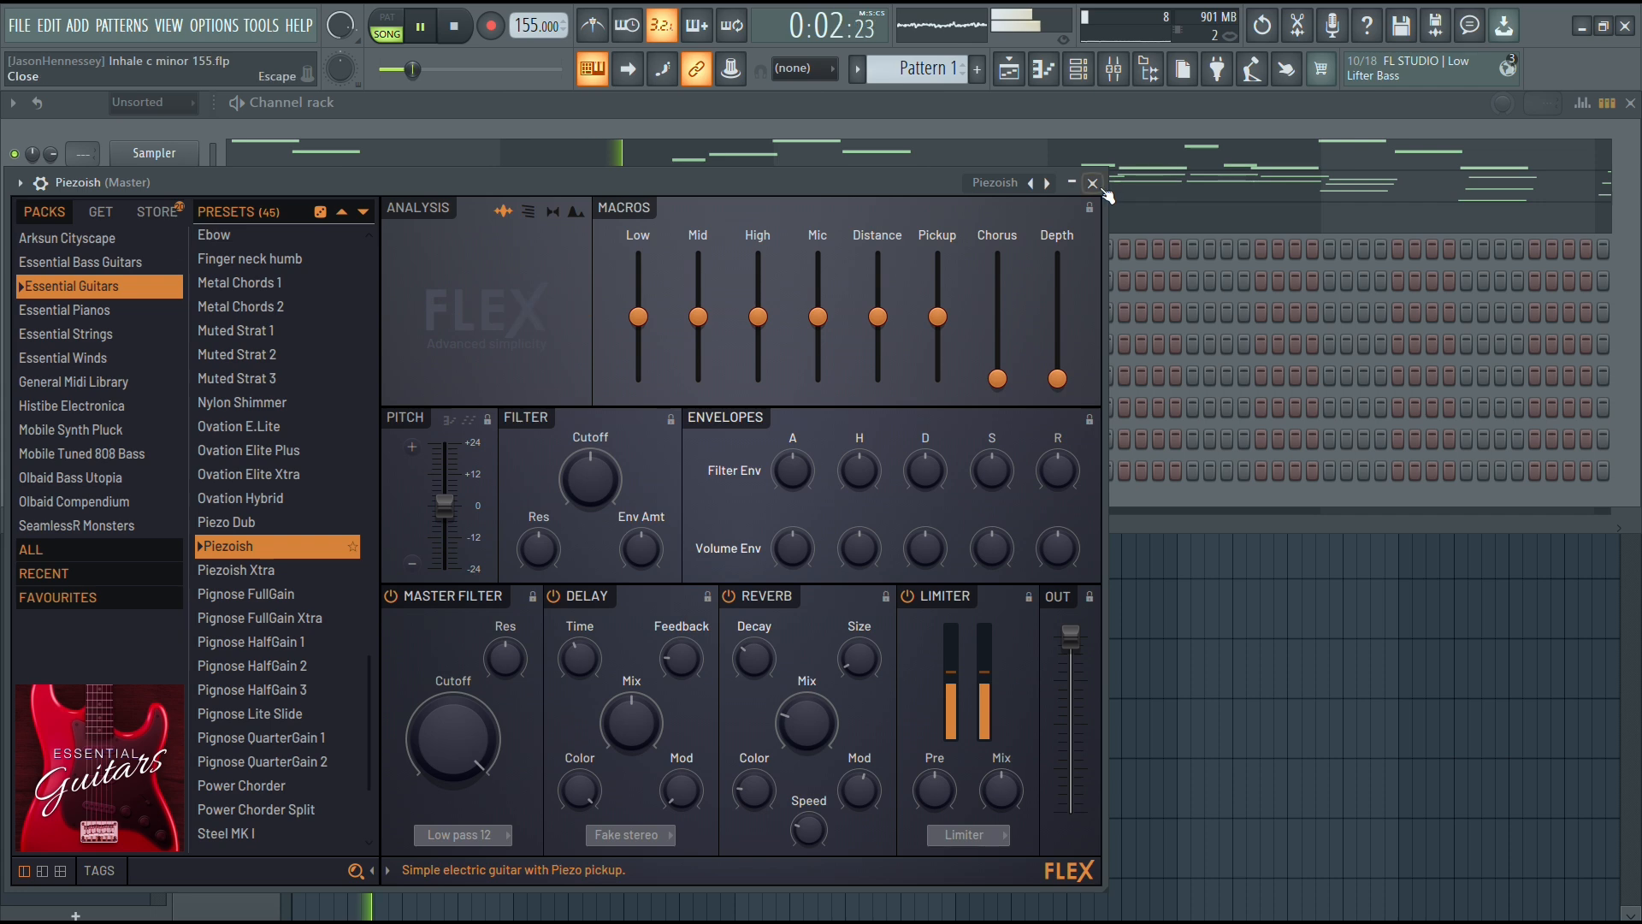
# Step: In the Piezoish piano roll, add one-beat D5 and D#5 notes on beats 3–4 of bar 1 and F5 starting bar 2
pyautogui.click(1093, 184)
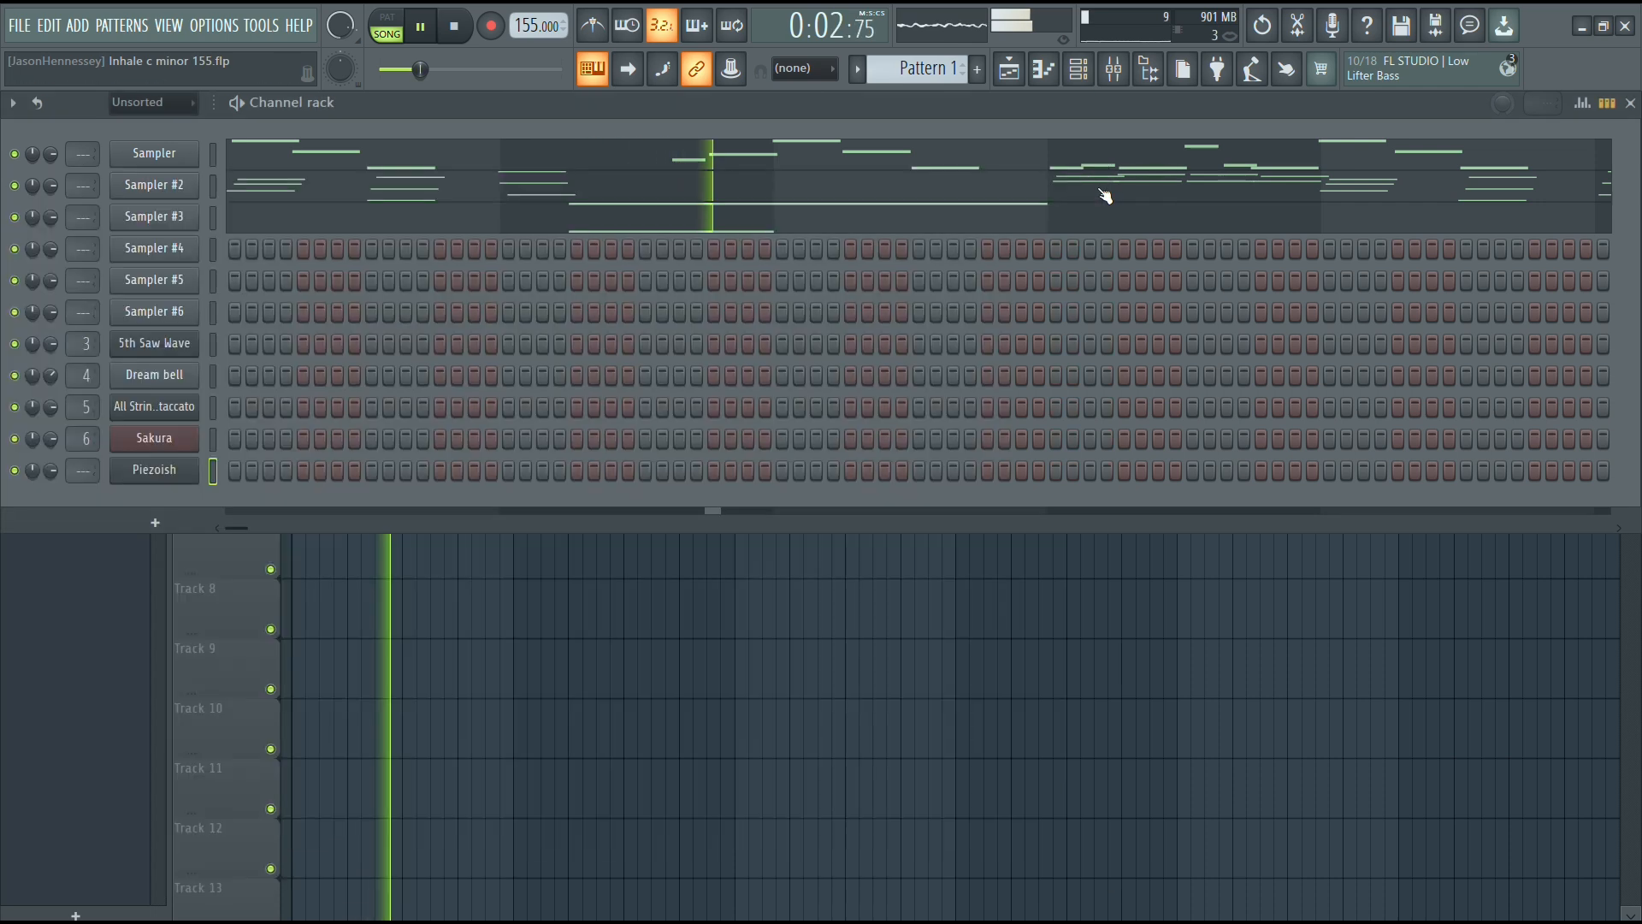
pyautogui.rightClick(190, 469)
pyautogui.click(232, 469)
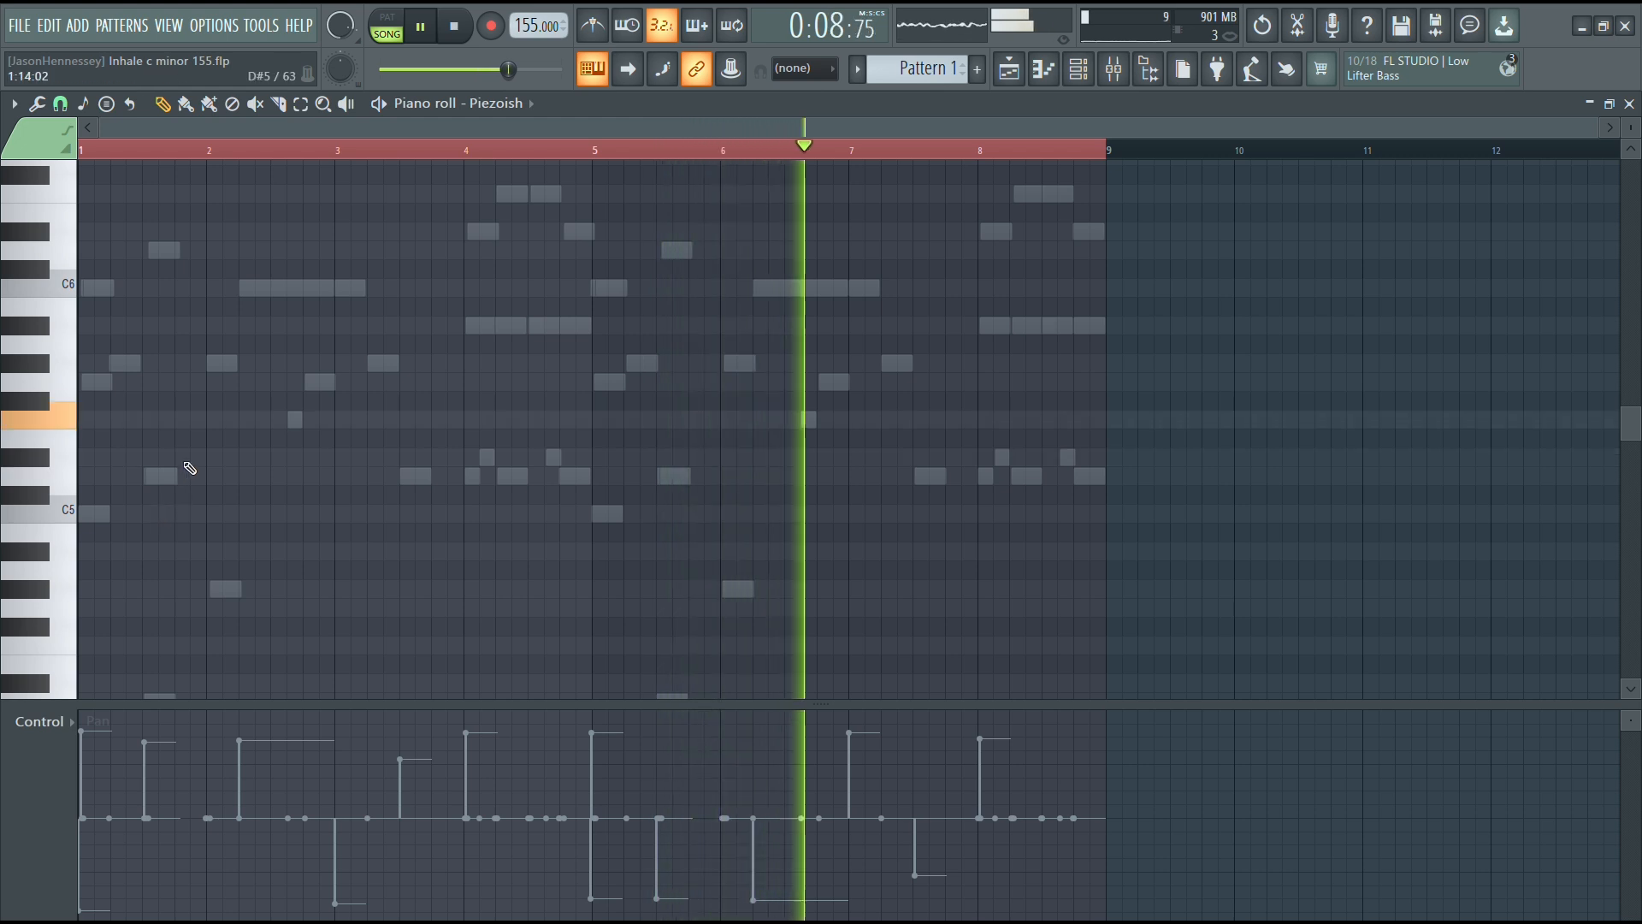
pyautogui.click(158, 475)
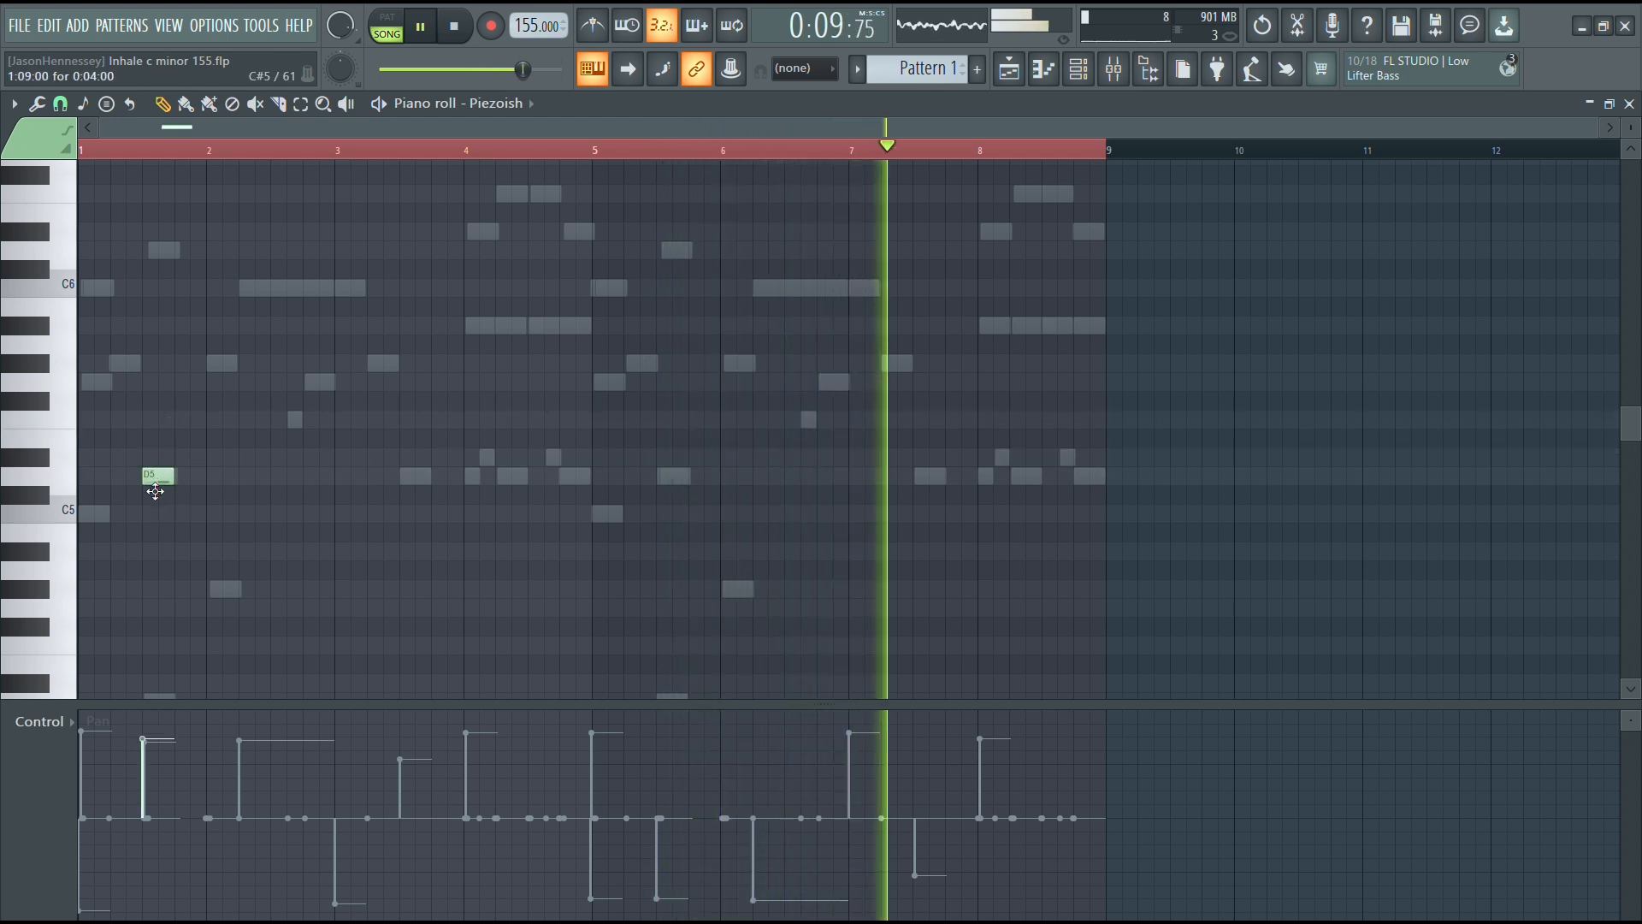
pyautogui.click(183, 456)
pyautogui.click(222, 419)
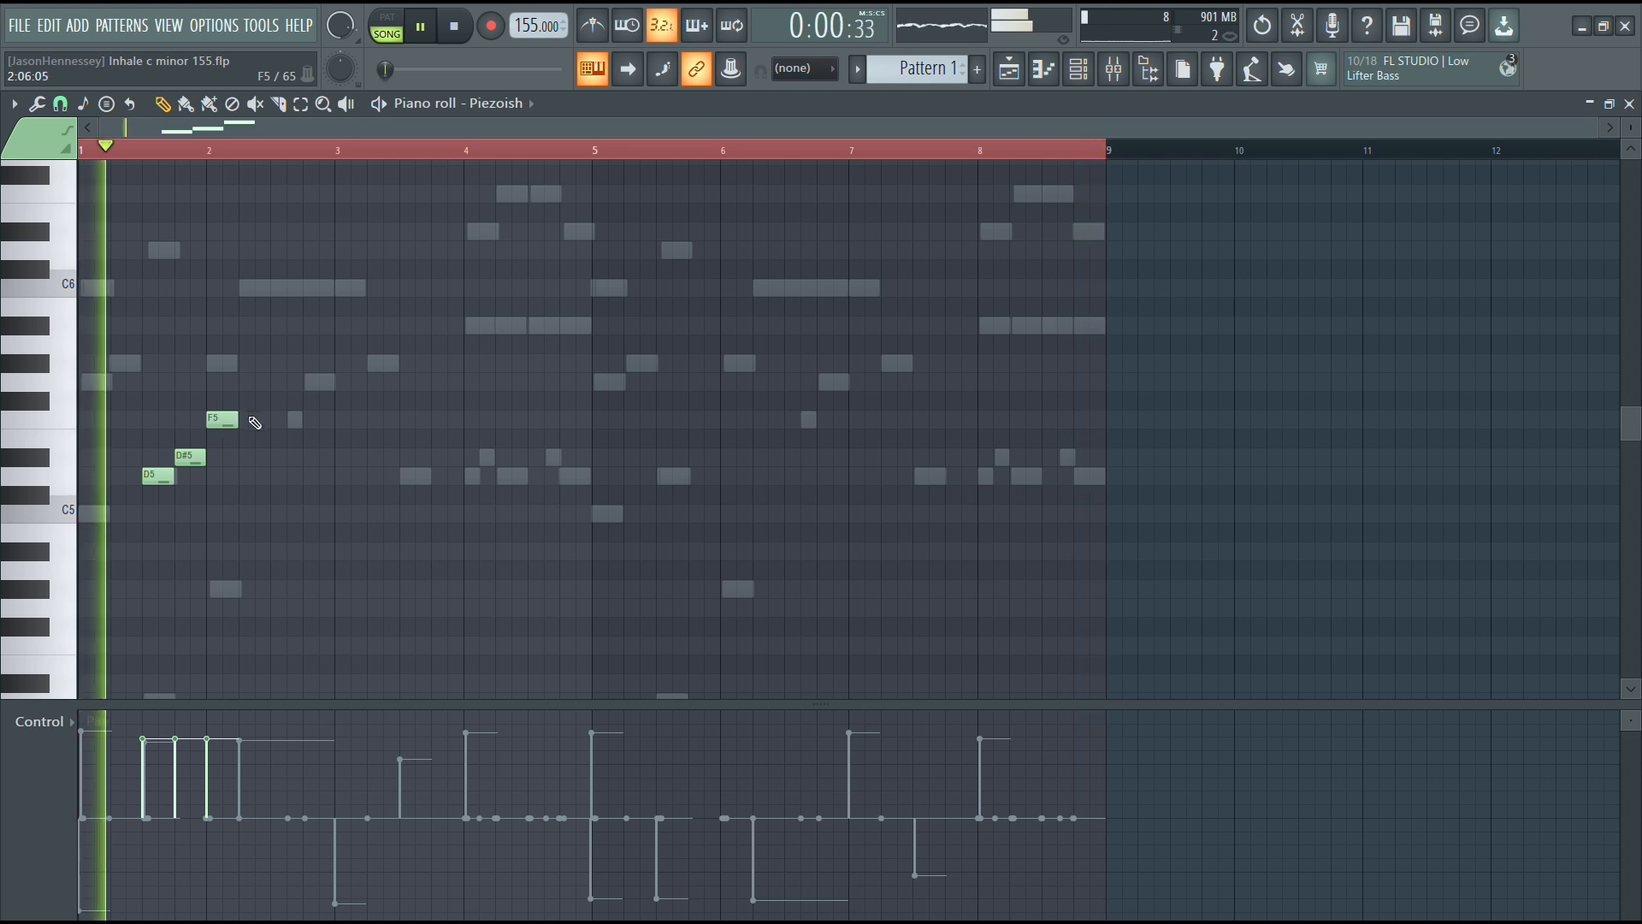
# Step: Extend F5 across bar 2, add a one-bar D#5 in bar 3, and add a 2.5-beat G5 at the start of bar 1
pyautogui.moveTo(237, 419); pyautogui.dragTo(335, 417)
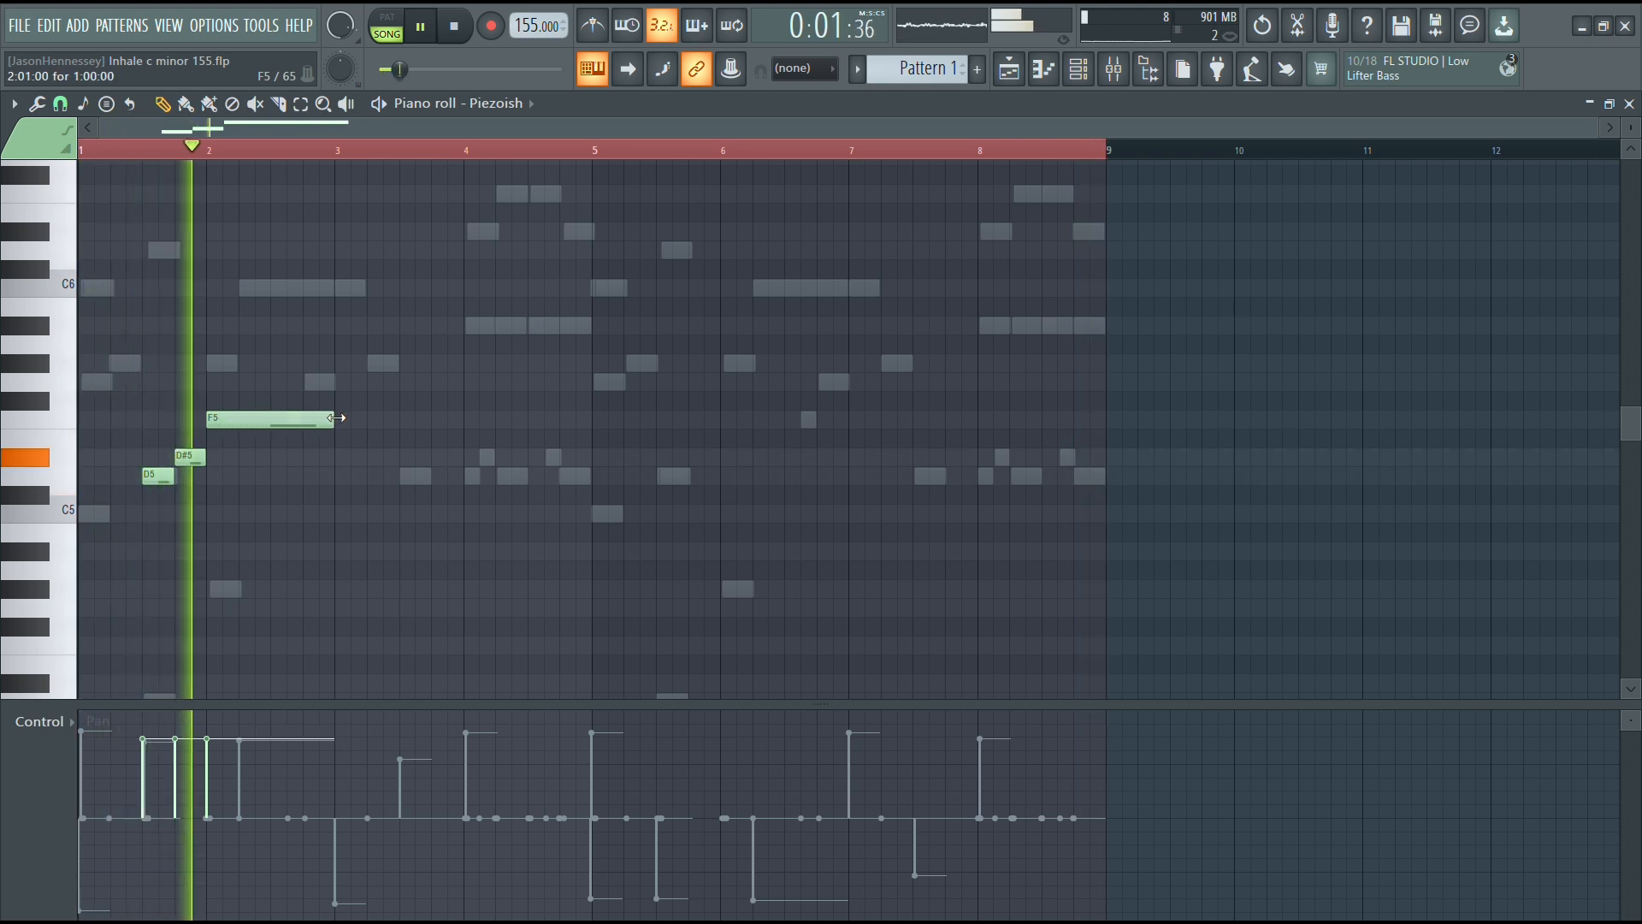
pyautogui.click(355, 456)
pyautogui.click(108, 382)
# Step: Copy the whole Piezoish phrase four bars later so it repeats from bar 5
pyautogui.hotkey('ctrl', 'a')
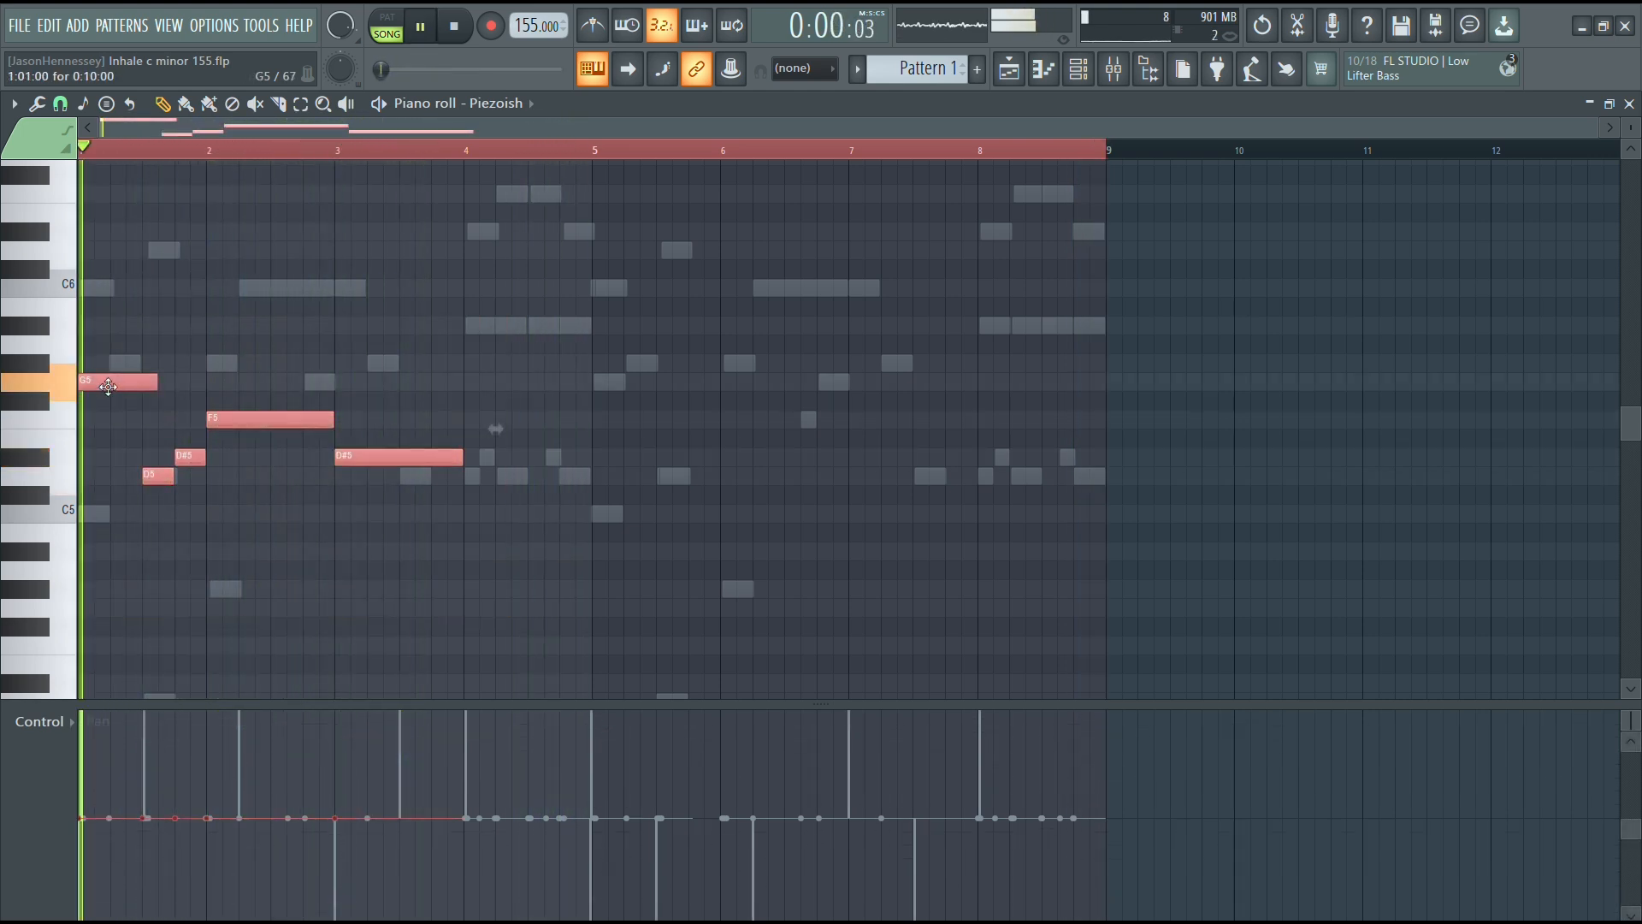
pyautogui.moveTo(108, 386)
pyautogui.keyDown('shift'); pyautogui.mouseDown()
pyautogui.moveTo(696, 374)
pyautogui.moveTo(622, 387)
pyautogui.mouseUp(); pyautogui.keyUp('shift')
pyautogui.keyDown('ctrl'); pyautogui.click(623, 458); pyautogui.keyUp('ctrl')
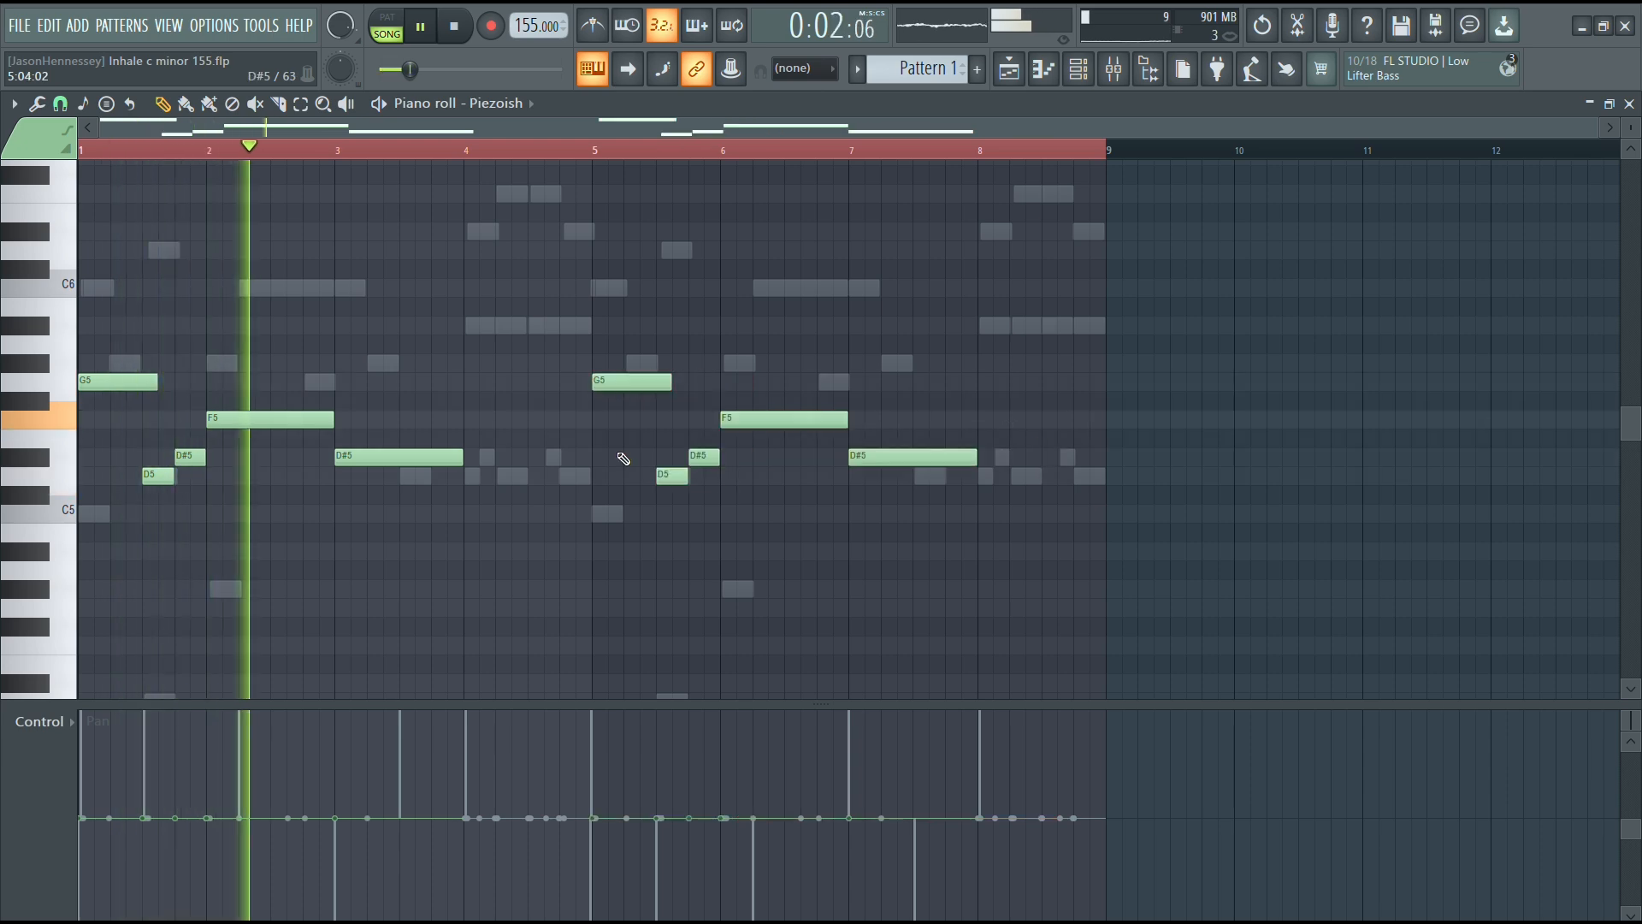
# Step: Add a lower line: F4 starting bar 1, G#4 starting bar 2, G4 from 2:13 to 4:05, and G#4 until bar 5
pyautogui.scroll(3, 231, 502)
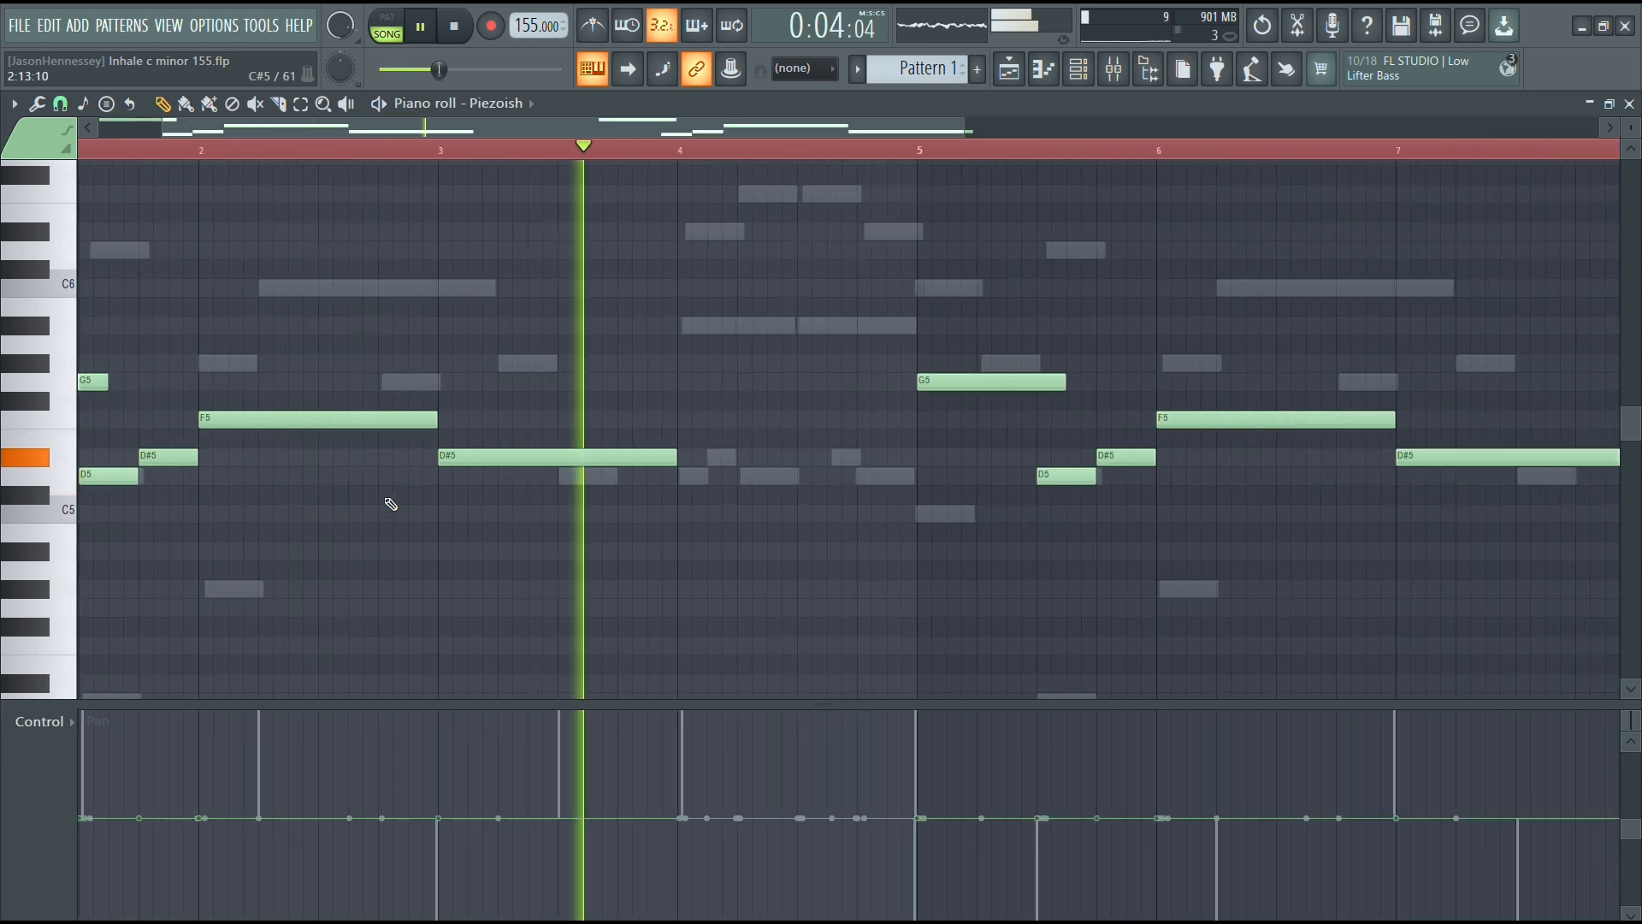
pyautogui.scroll(-3, 400, 504)
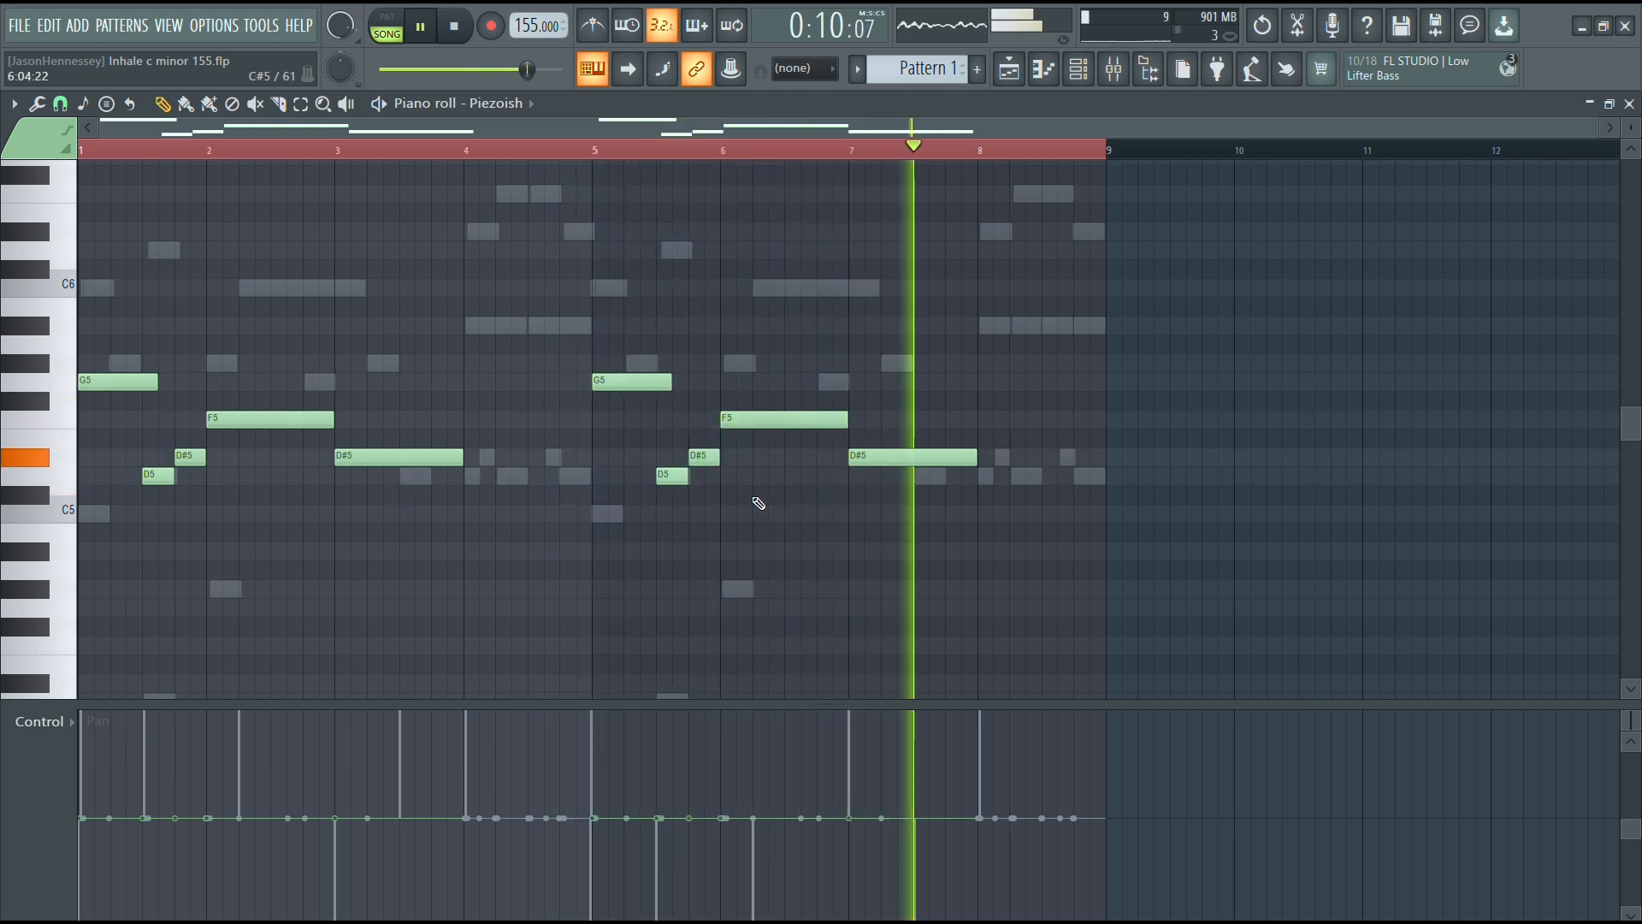
pyautogui.moveTo(224, 607); pyautogui.dragTo(224, 591)
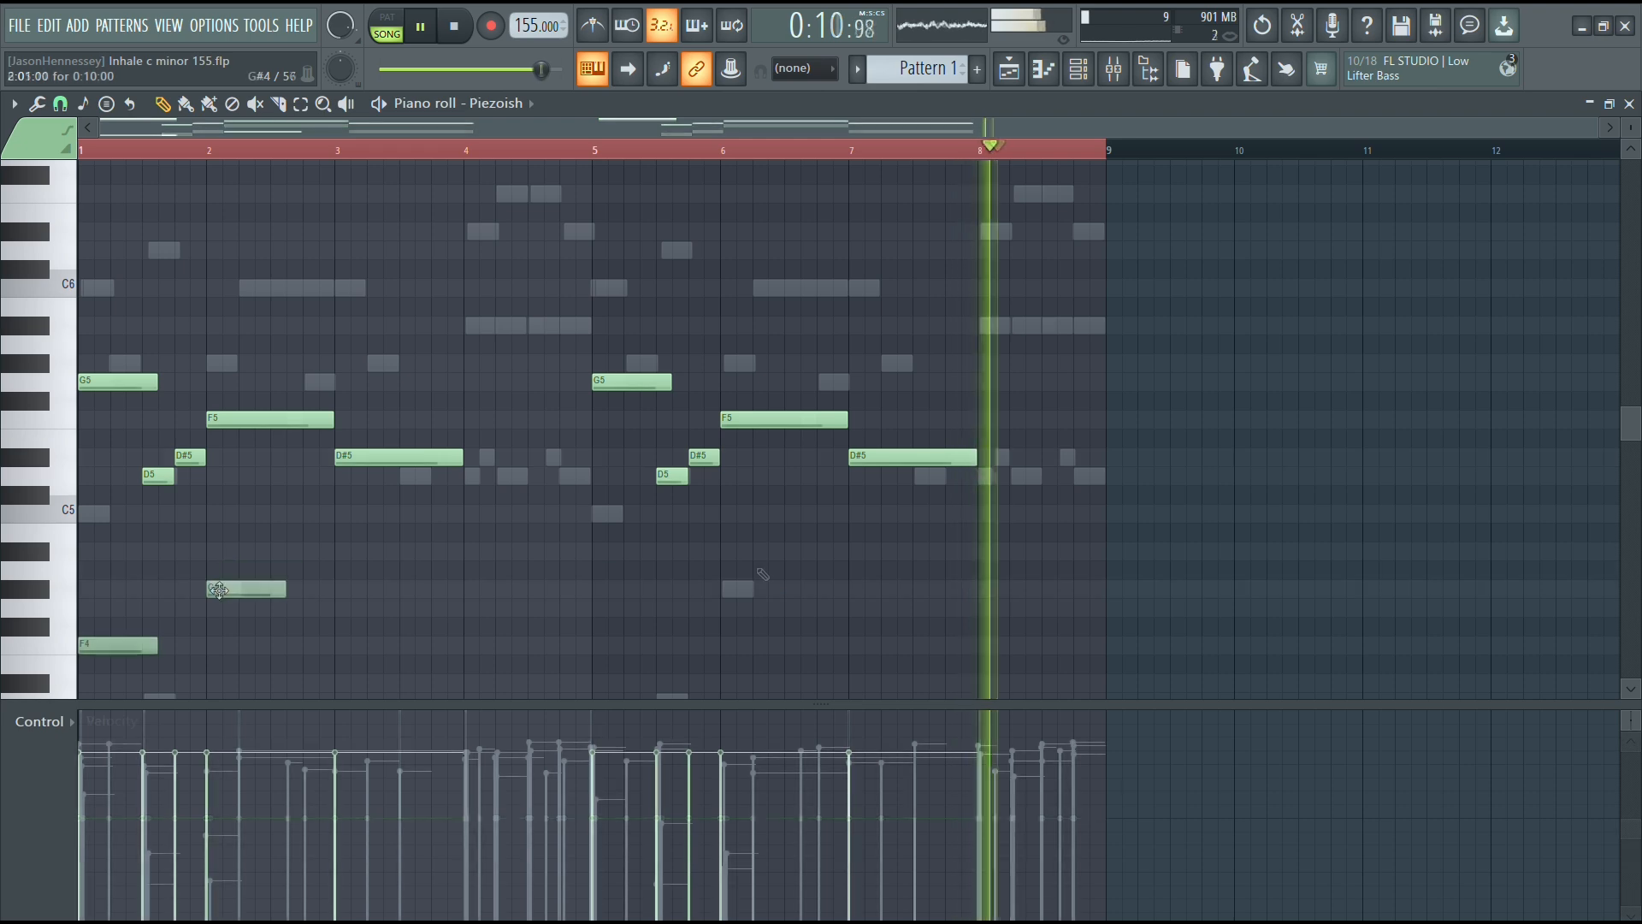
pyautogui.click(298, 609)
pyautogui.moveTo(298, 609); pyautogui.dragTo(315, 608)
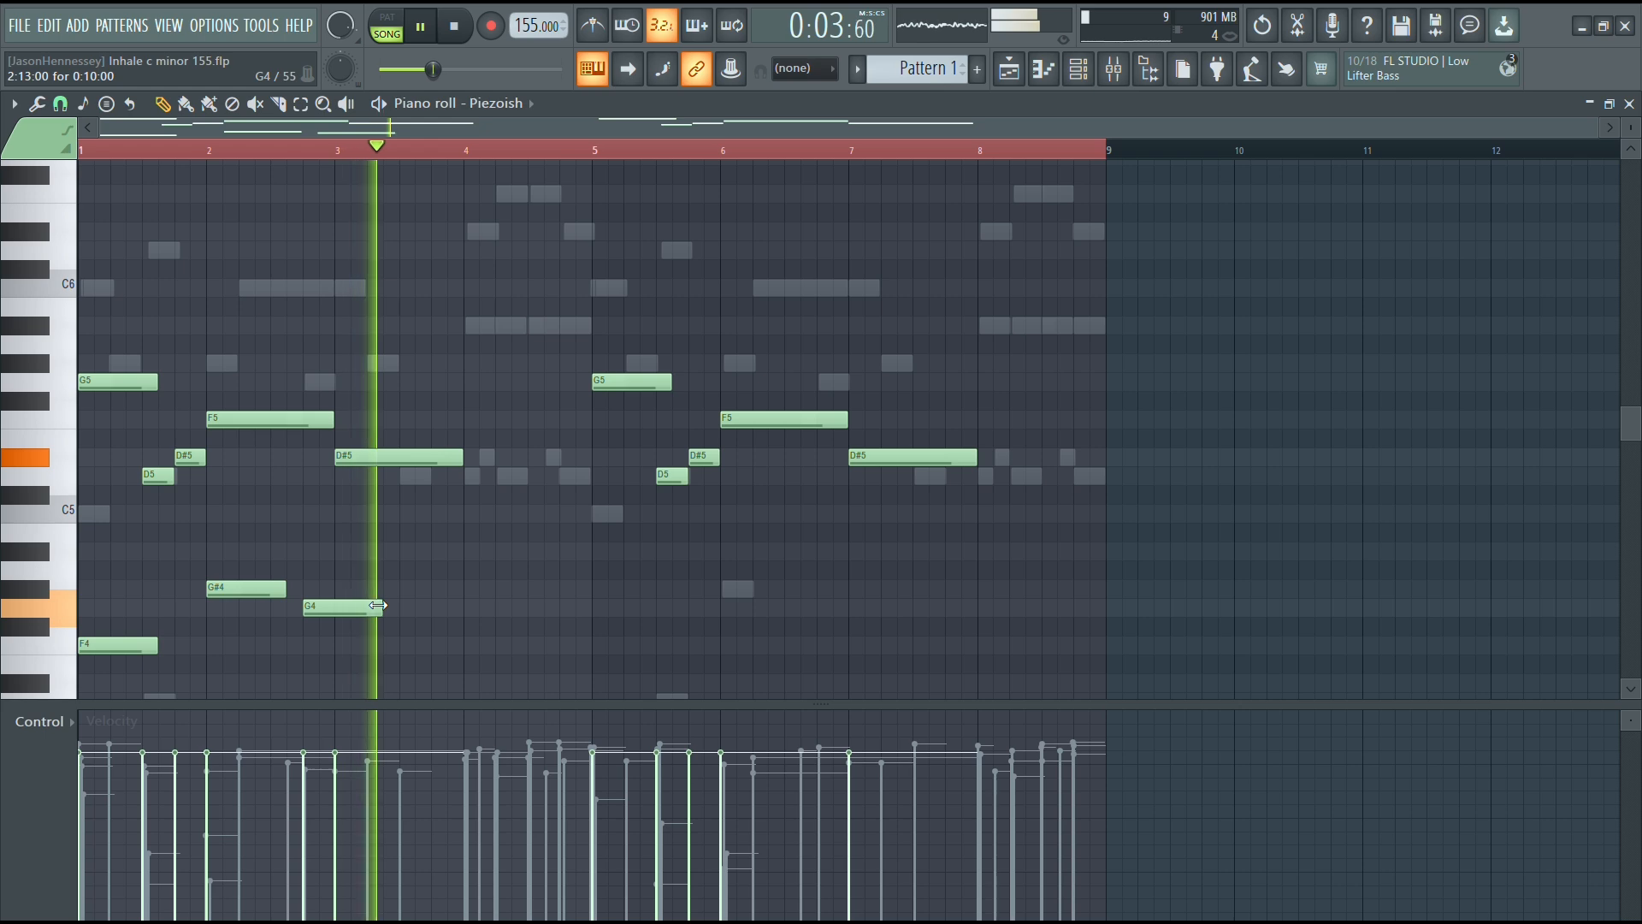
pyautogui.moveTo(377, 605); pyautogui.dragTo(494, 608)
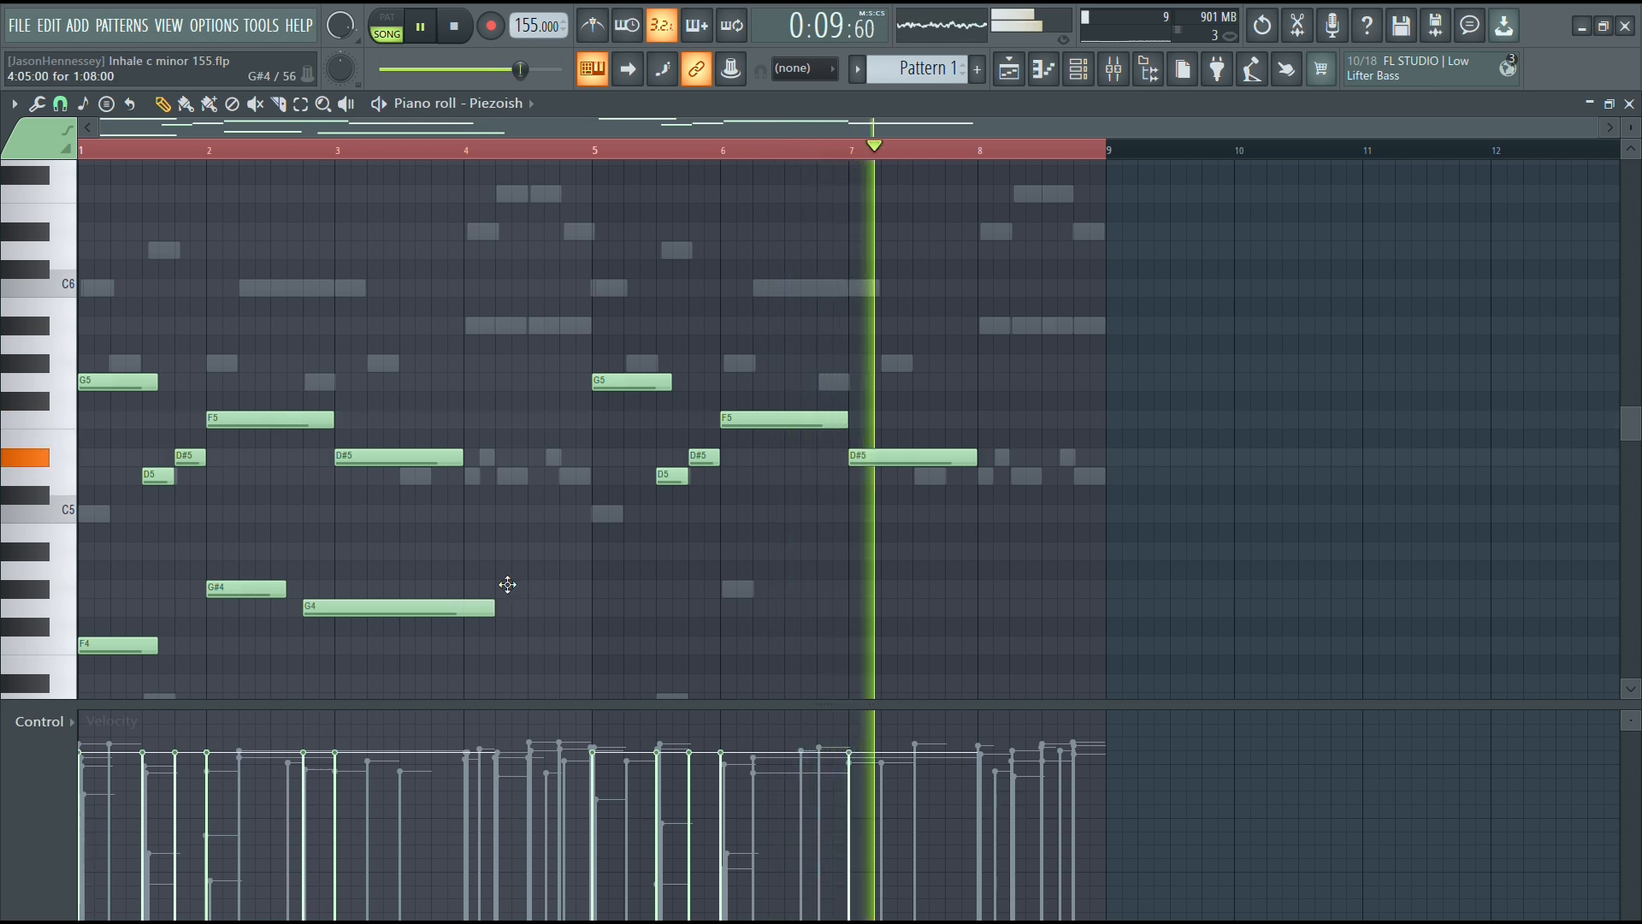
pyautogui.click(505, 588)
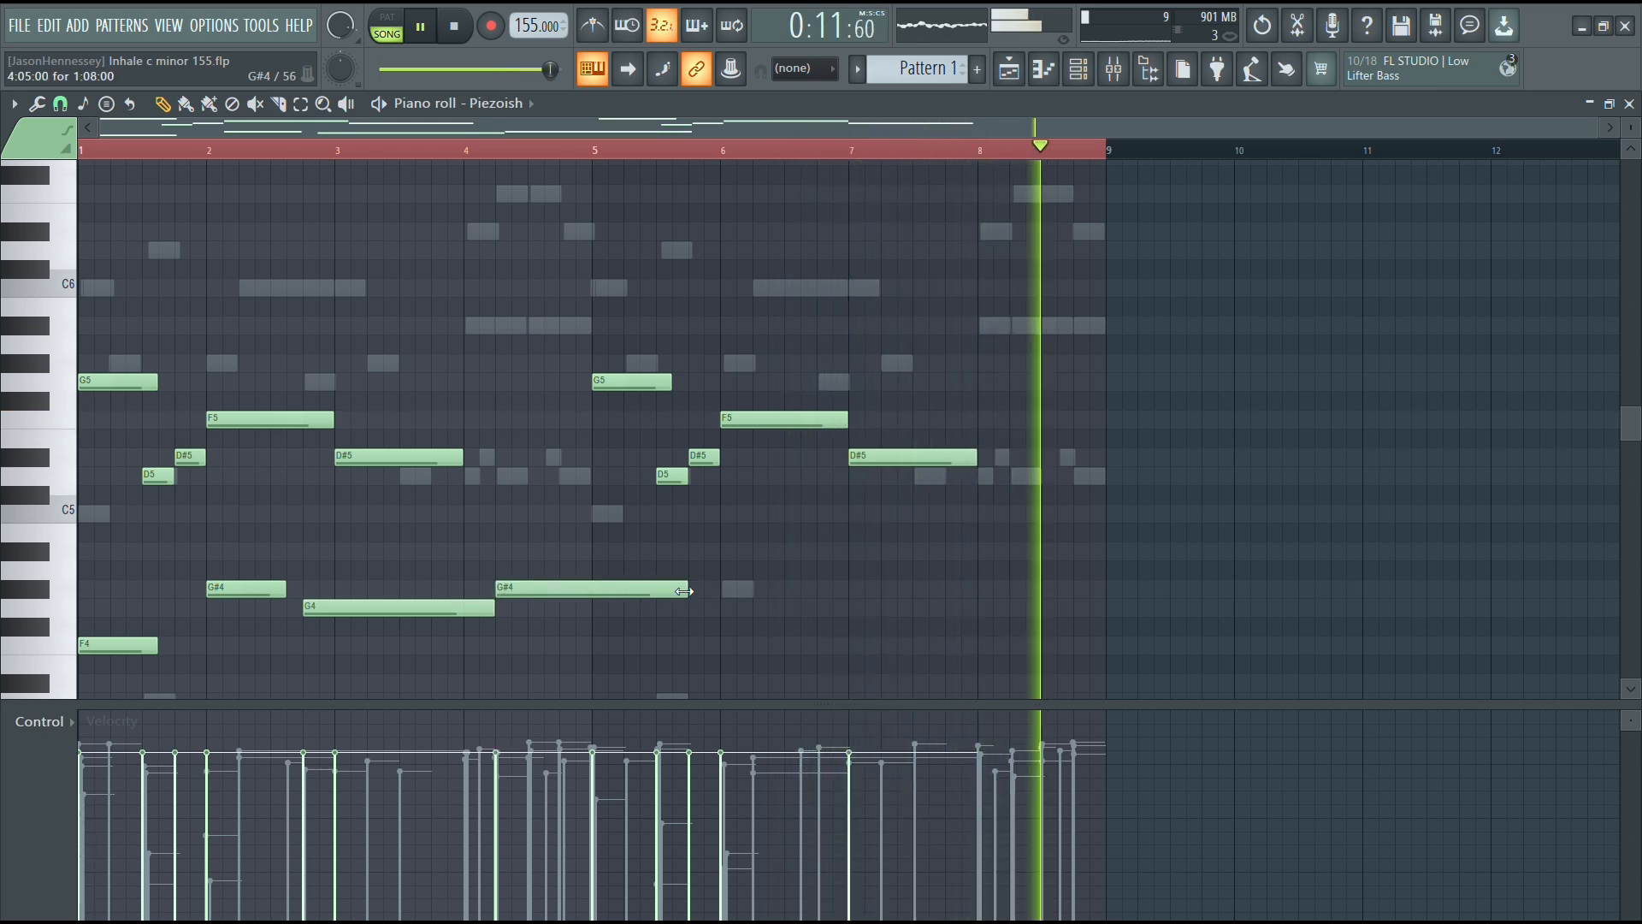
pyautogui.moveTo(685, 589); pyautogui.dragTo(18, 652)
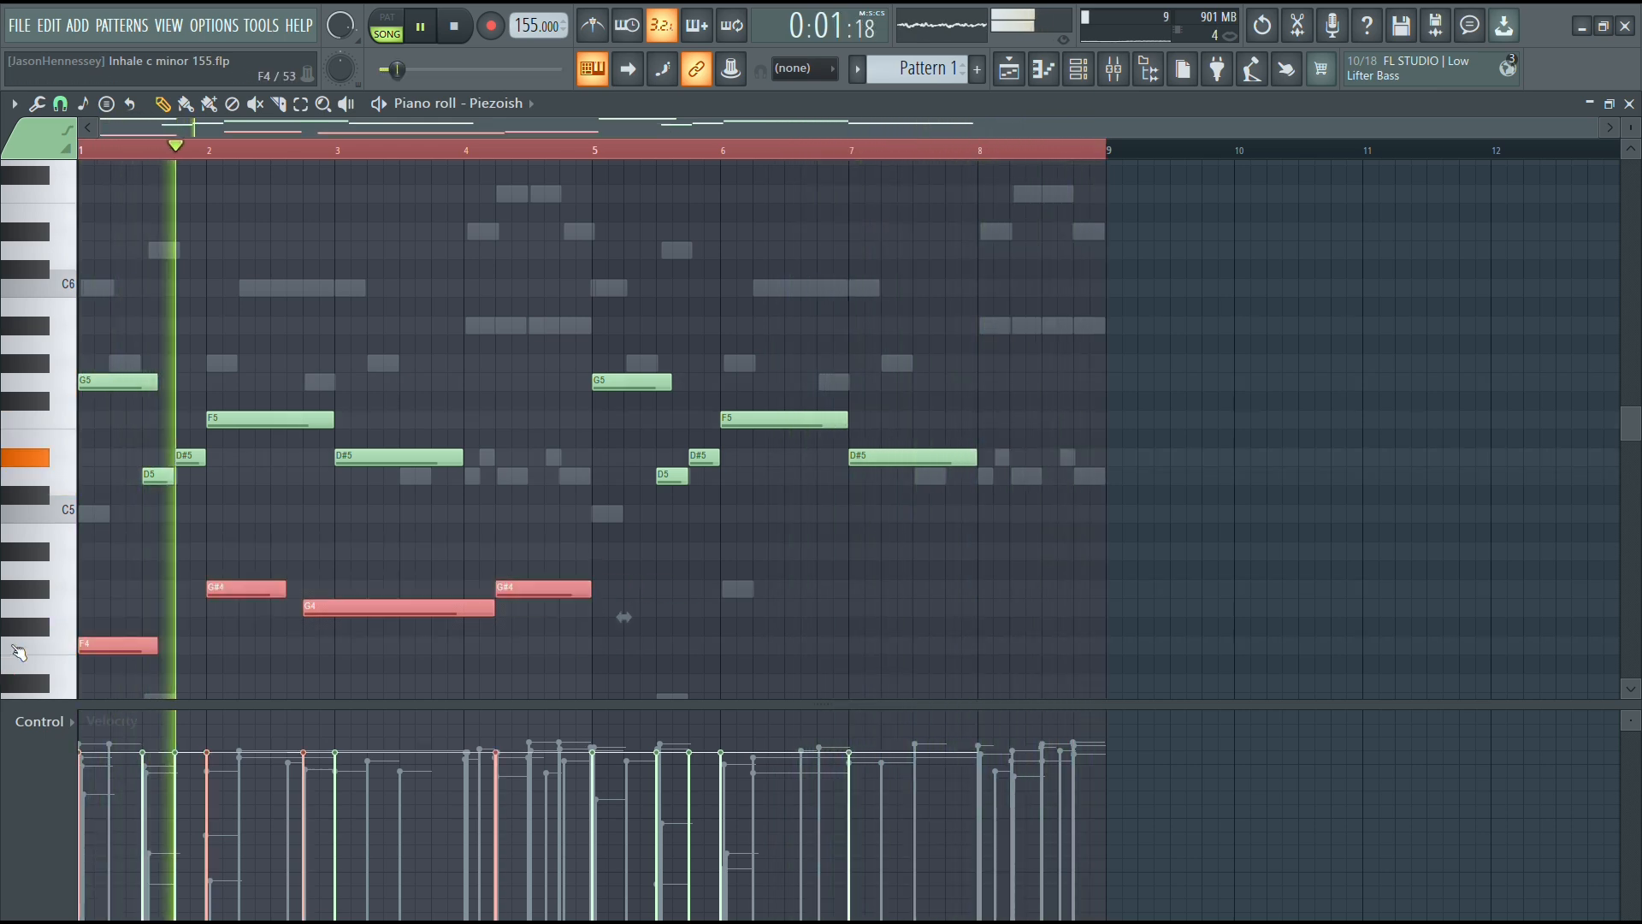
# Step: Lengthen the F4 to fill bar 1 and copy the whole lower line four bars later
pyautogui.scroll(-3, 206, 543)
pyautogui.click(209, 542)
pyautogui.moveTo(158, 476); pyautogui.dragTo(207, 476)
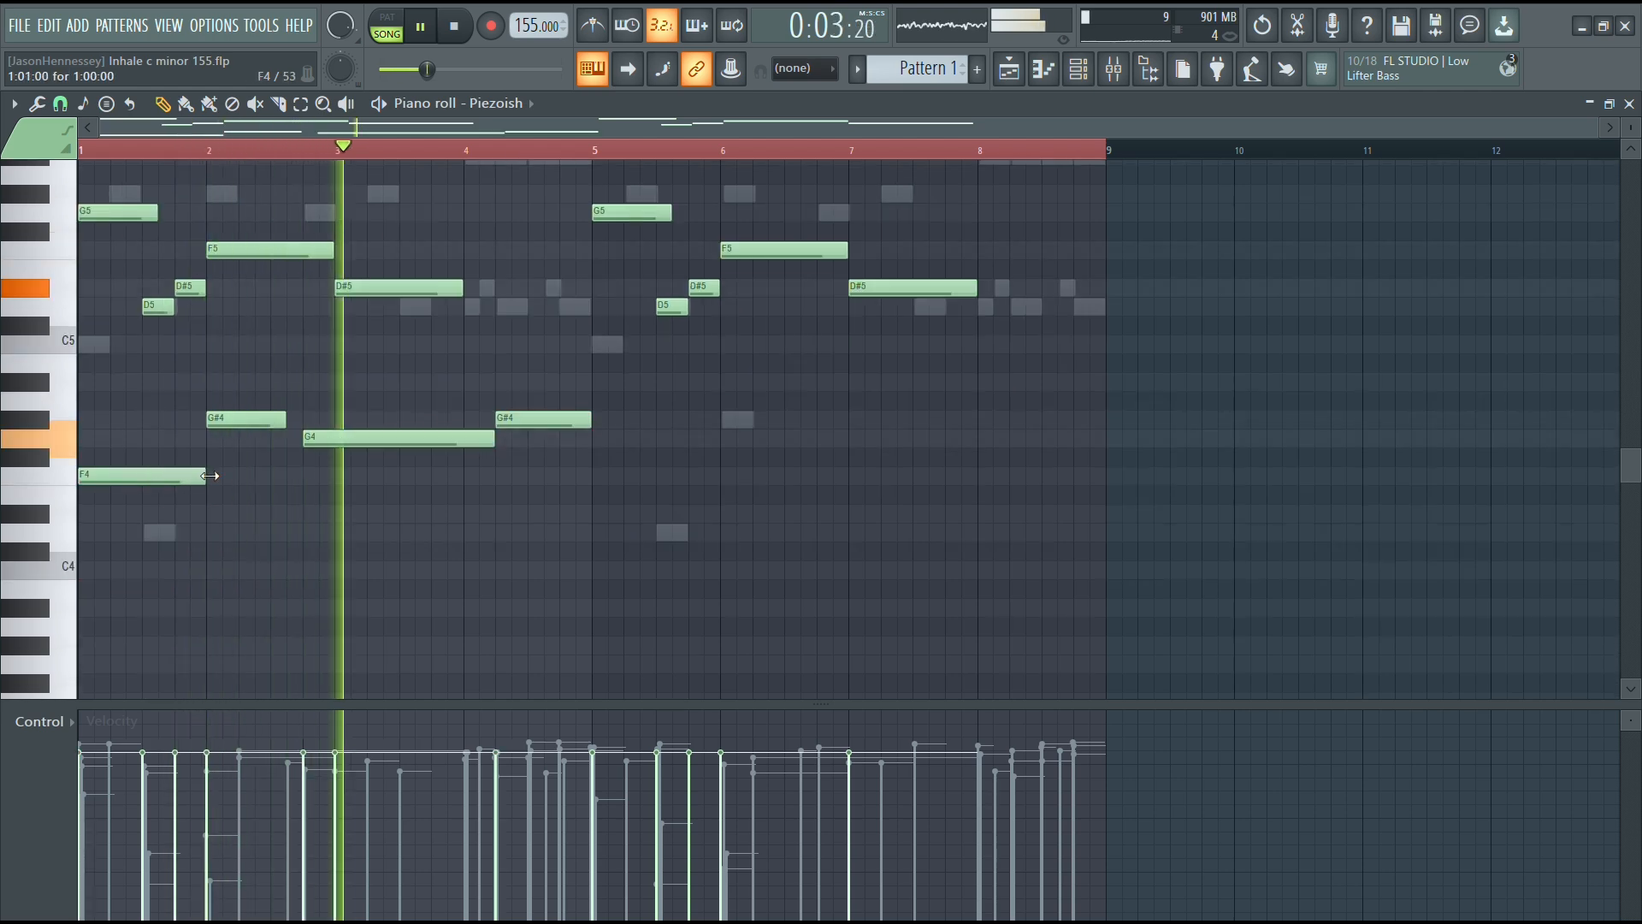
pyautogui.moveTo(581, 374); pyautogui.dragTo(100, 578)
pyautogui.moveTo(129, 480); pyautogui.dragTo(647, 516)
# Step: Copy the G#4 and G4 notes of the lower line one octave down at reduced velocity, leaving out the F4 notes
pyautogui.keyDown('ctrl'); pyautogui.click(653, 567); pyautogui.keyUp('ctrl')
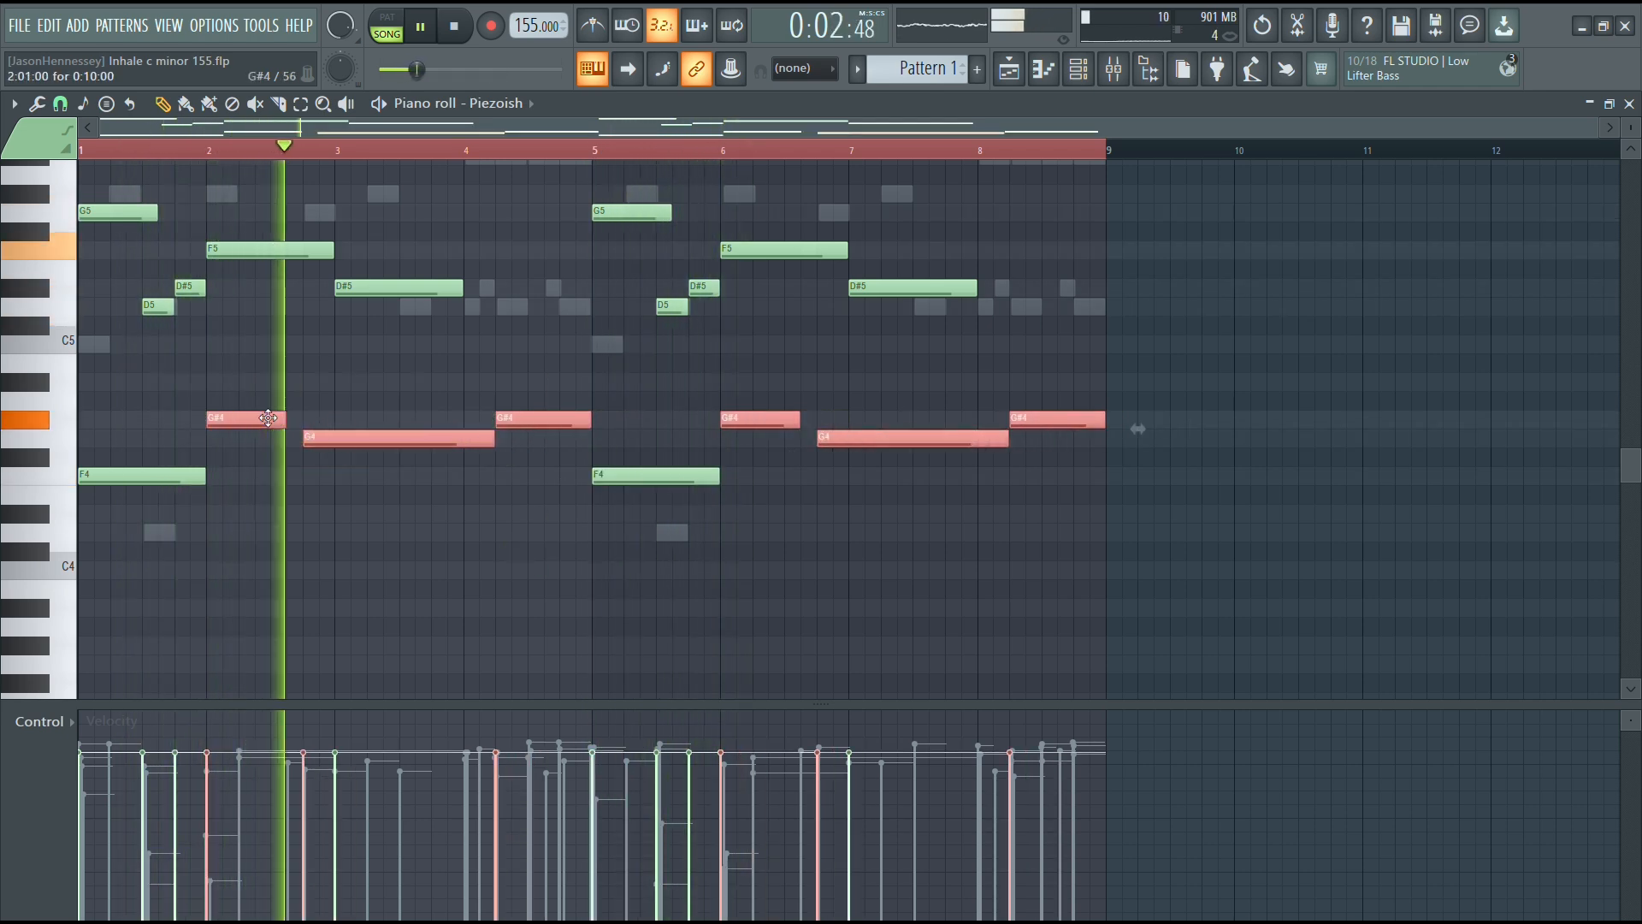
pyautogui.hotkey('ctrl', 'Down')
pyautogui.scroll(-4, 473, 313)
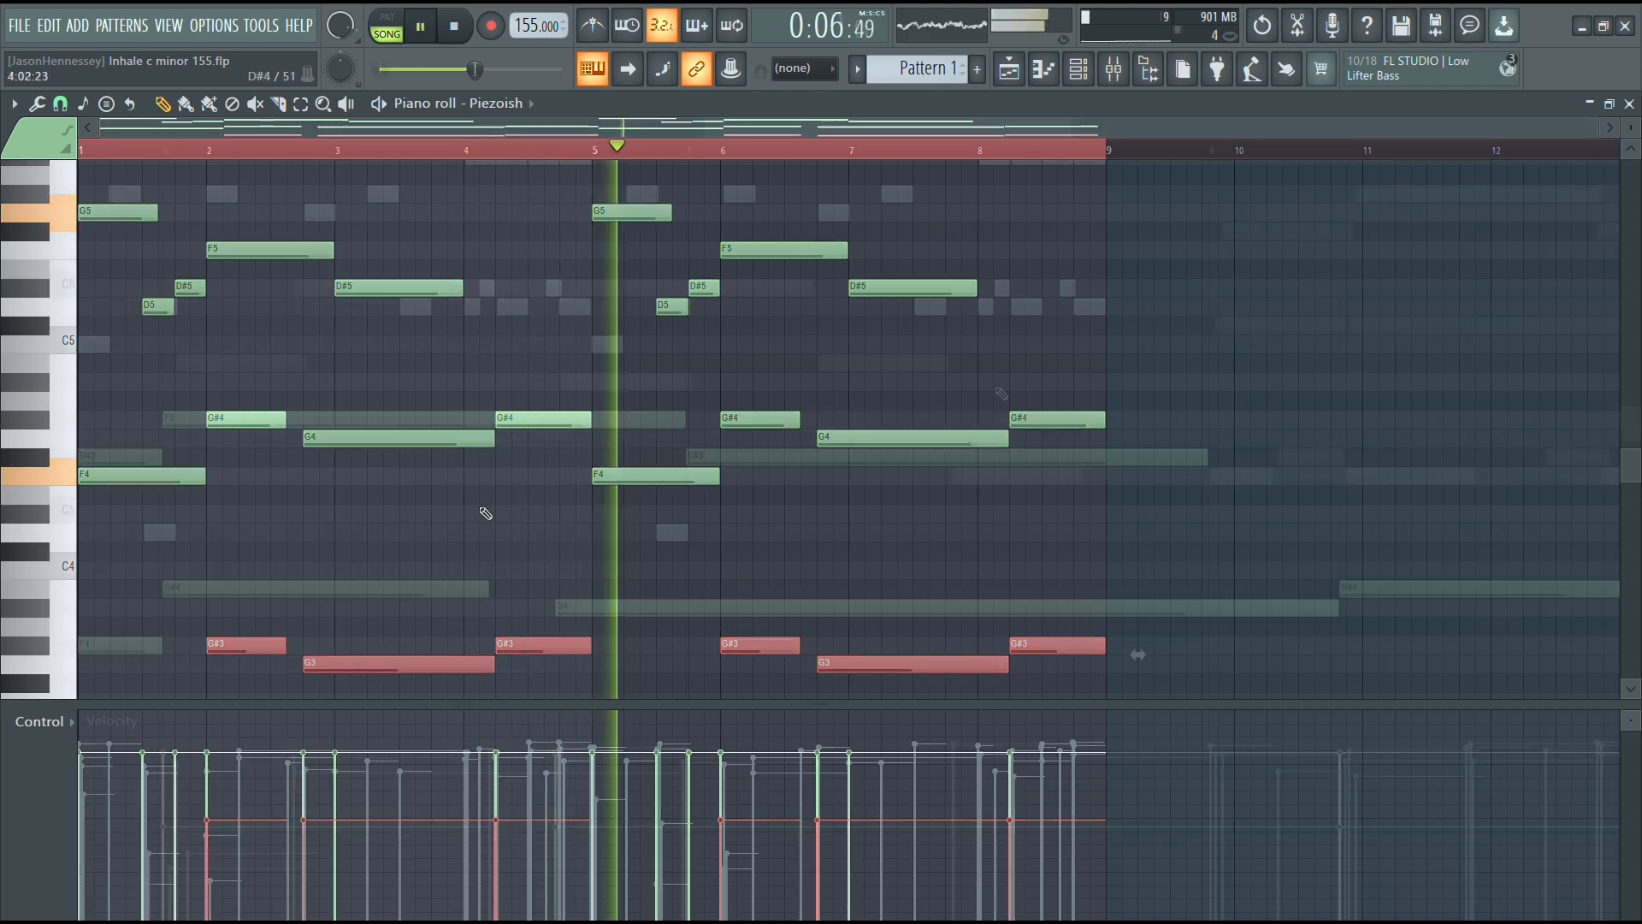
# Step: Vary the repeat by starting F5 at 6:07, the low G#3 at 6:03 and the low G3 at 7:09
pyautogui.scroll(-3, 851, 419)
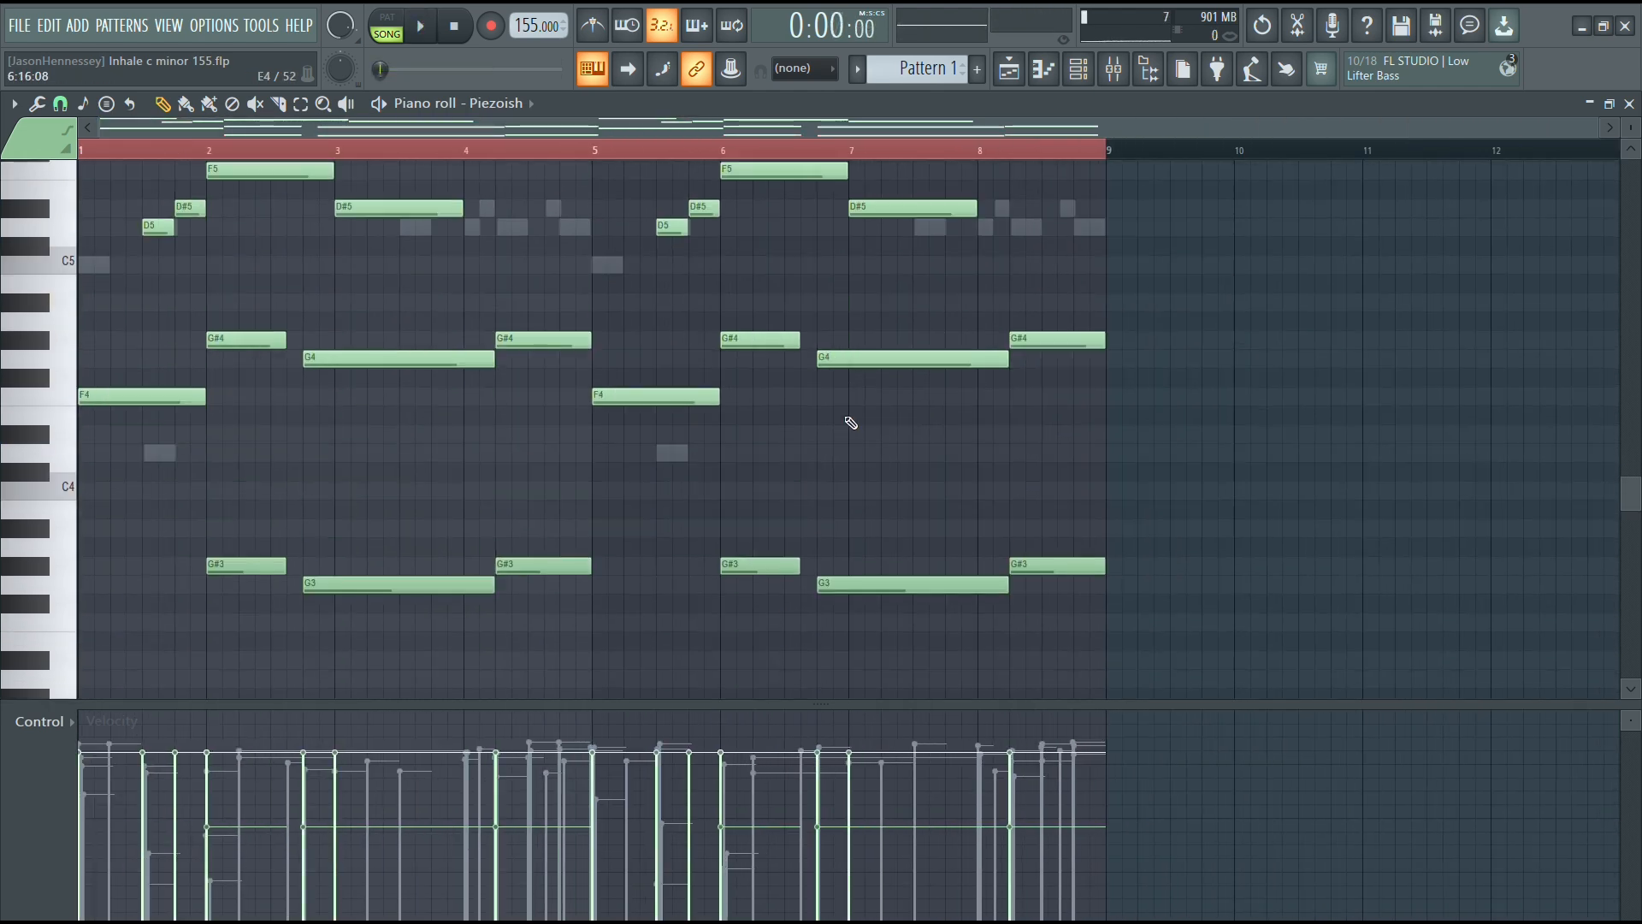
pyautogui.scroll(1, 869, 414)
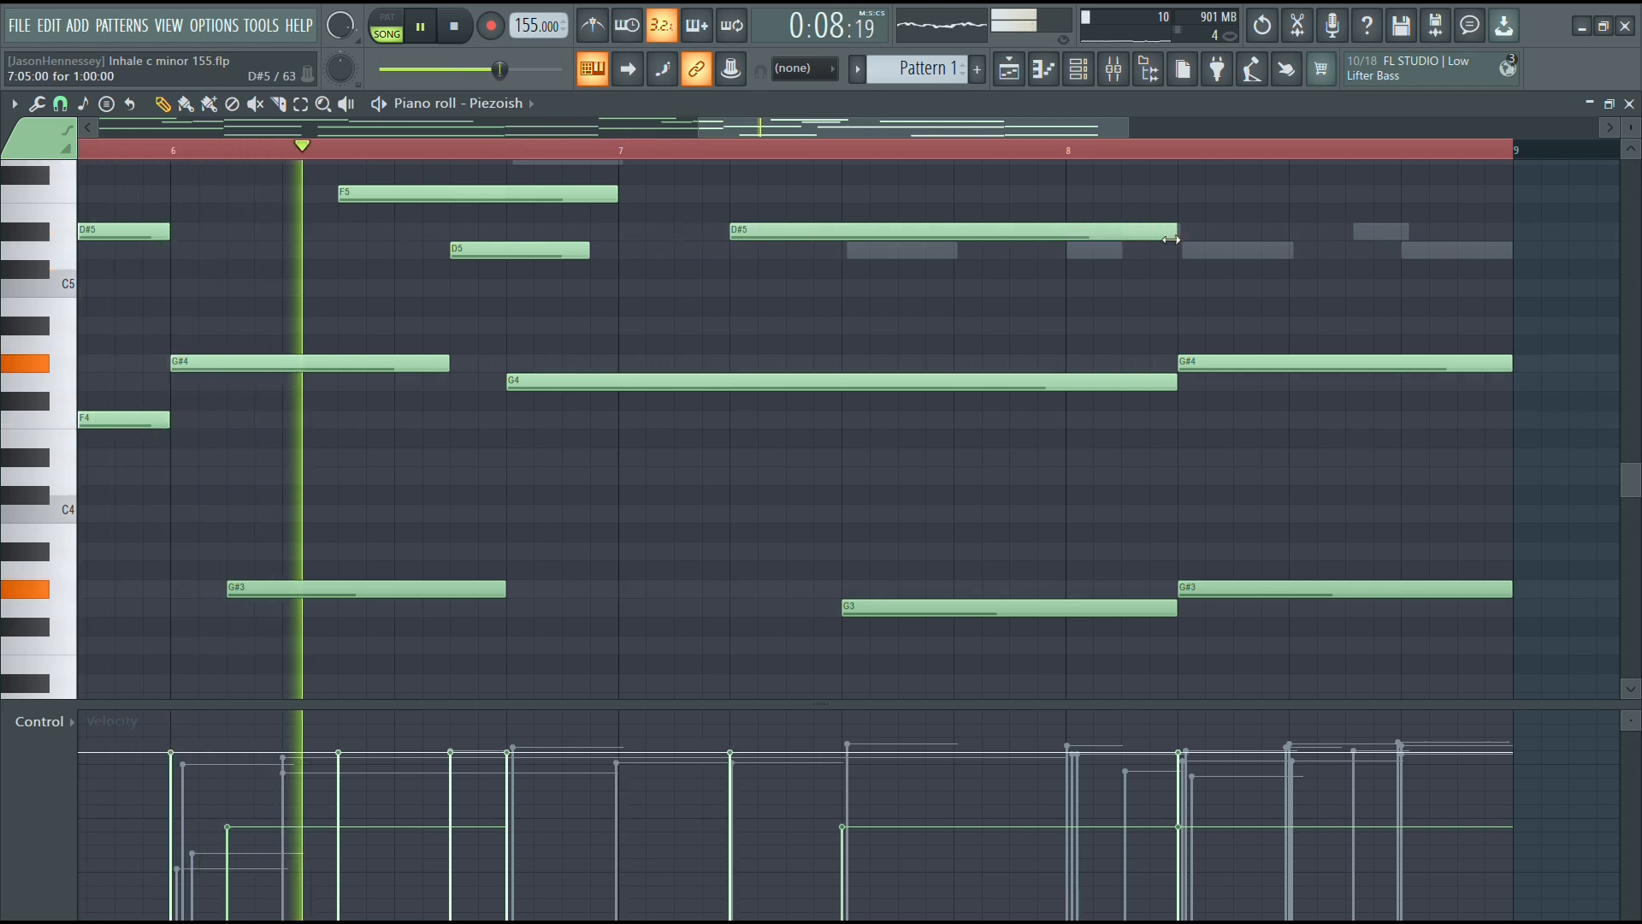
pyautogui.scroll(3, 454, 293)
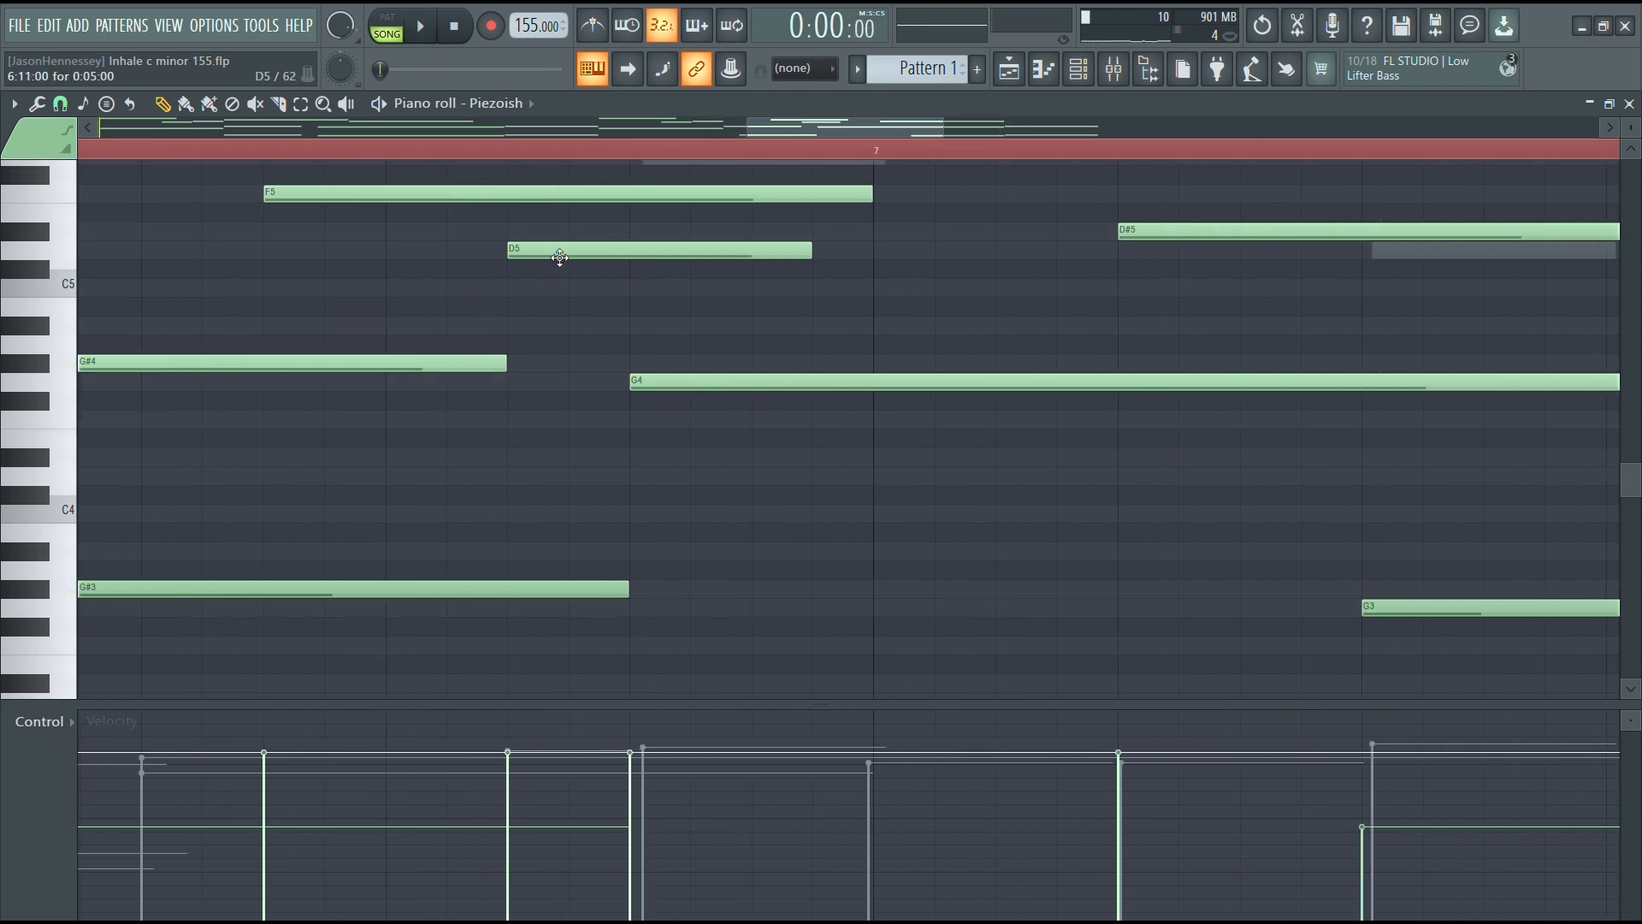
pyautogui.scroll(-4, 865, 275)
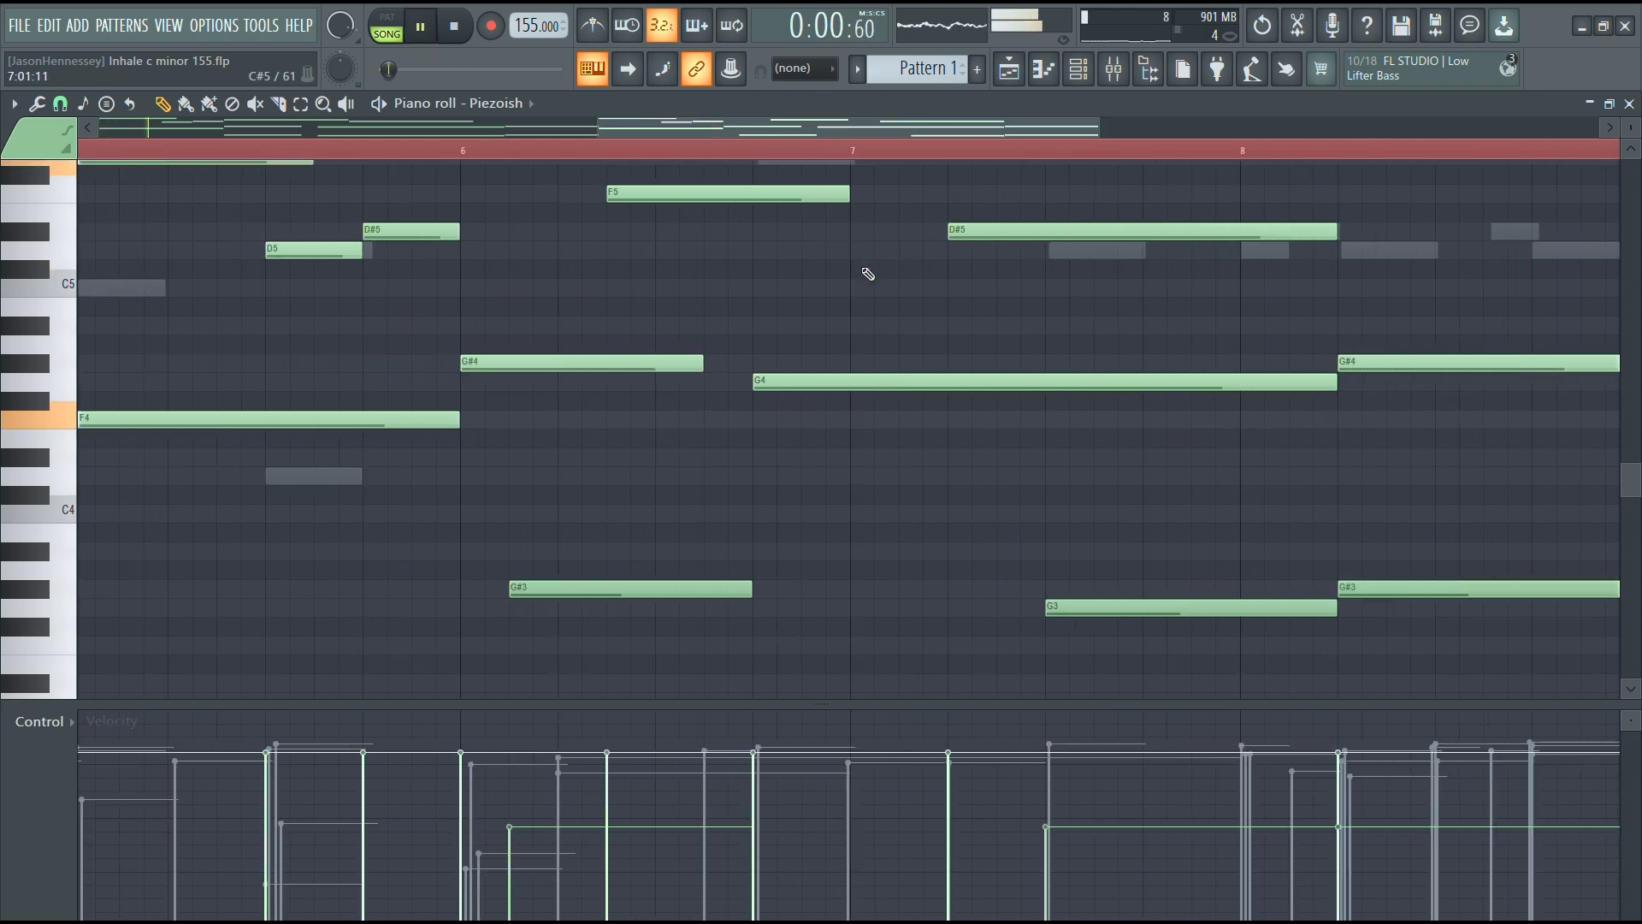
pyautogui.scroll(2, 1037, 279)
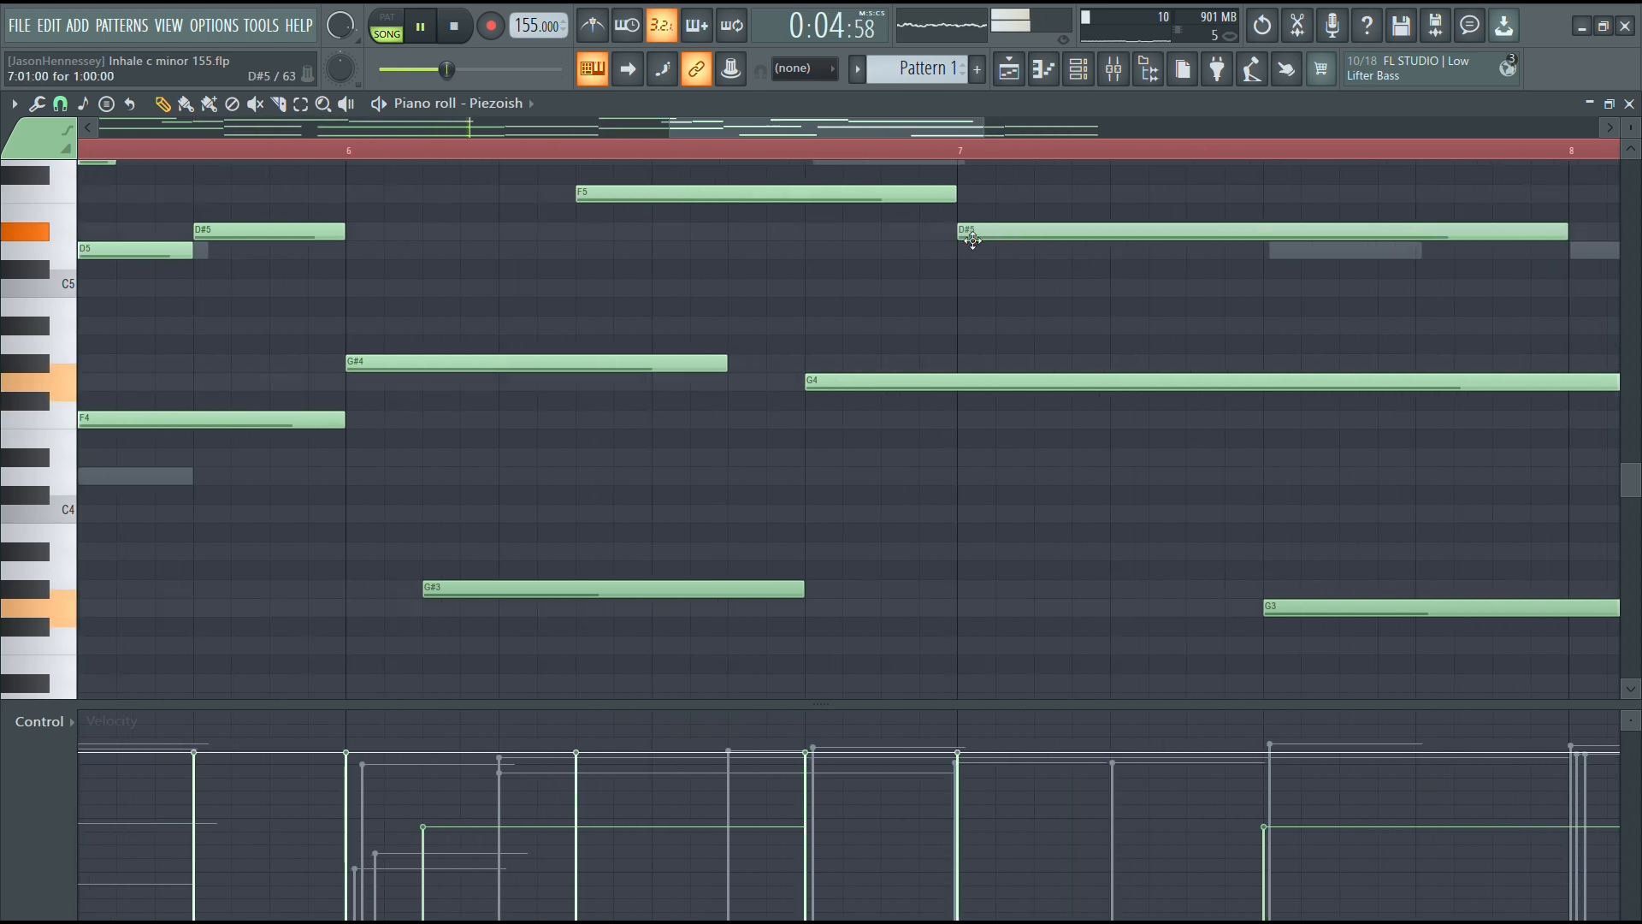
# Step: Add two-step D#6 and D6 notes at the end of bar 7, and re-strike G#4 at 6:03 and G4 at 7:09
pyautogui.scroll(-4, 986, 379)
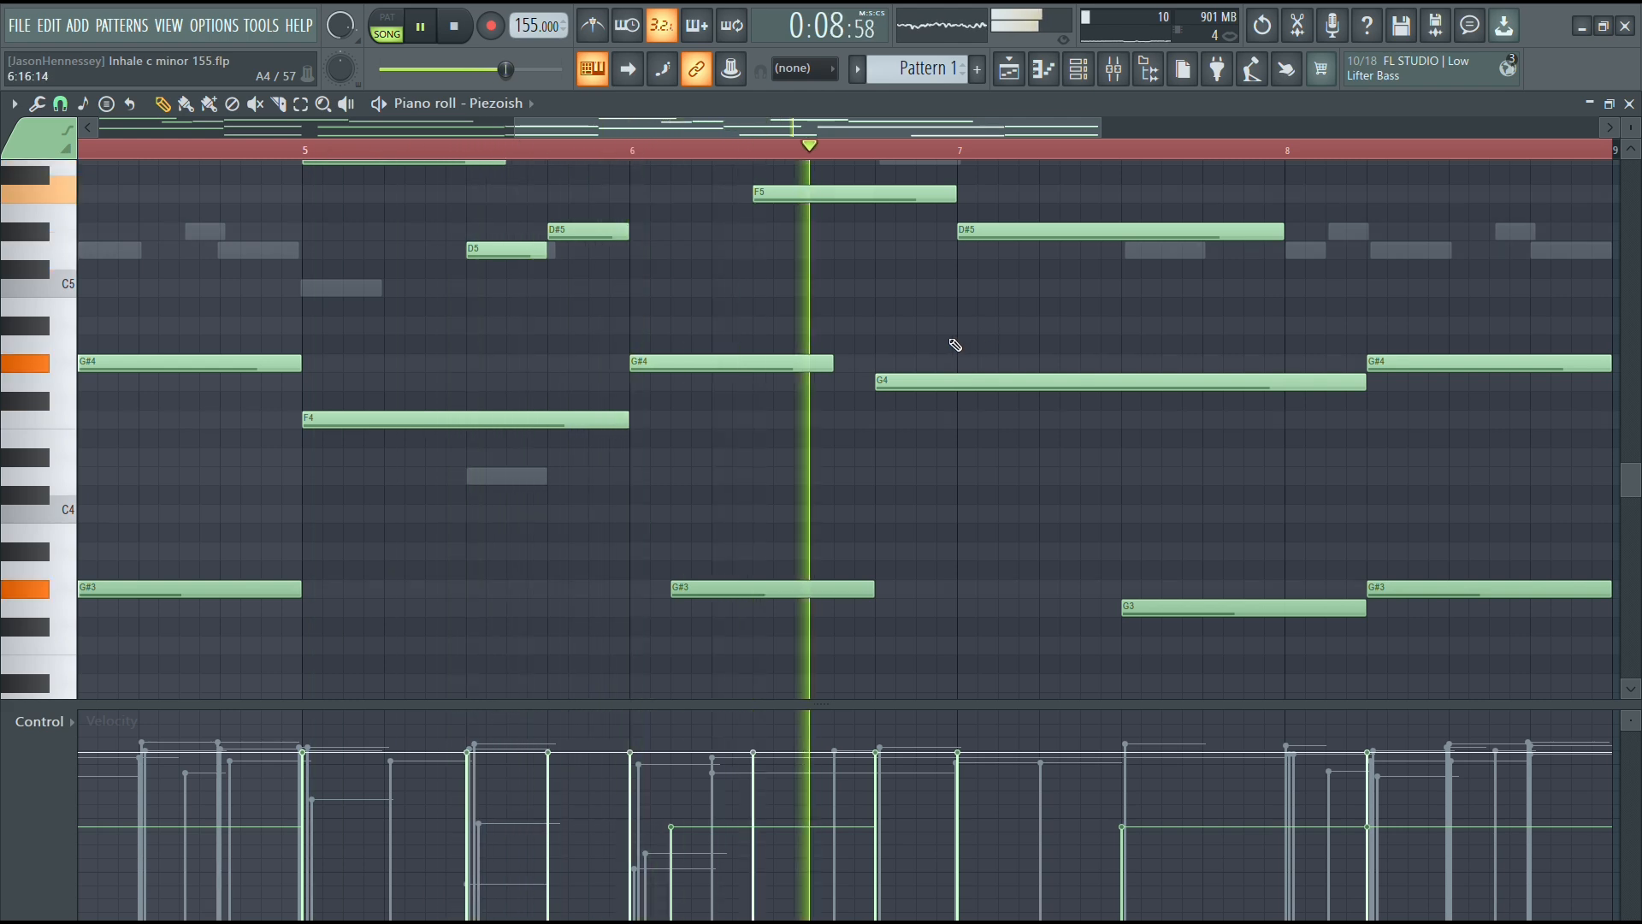
pyautogui.scroll(3, 788, 473)
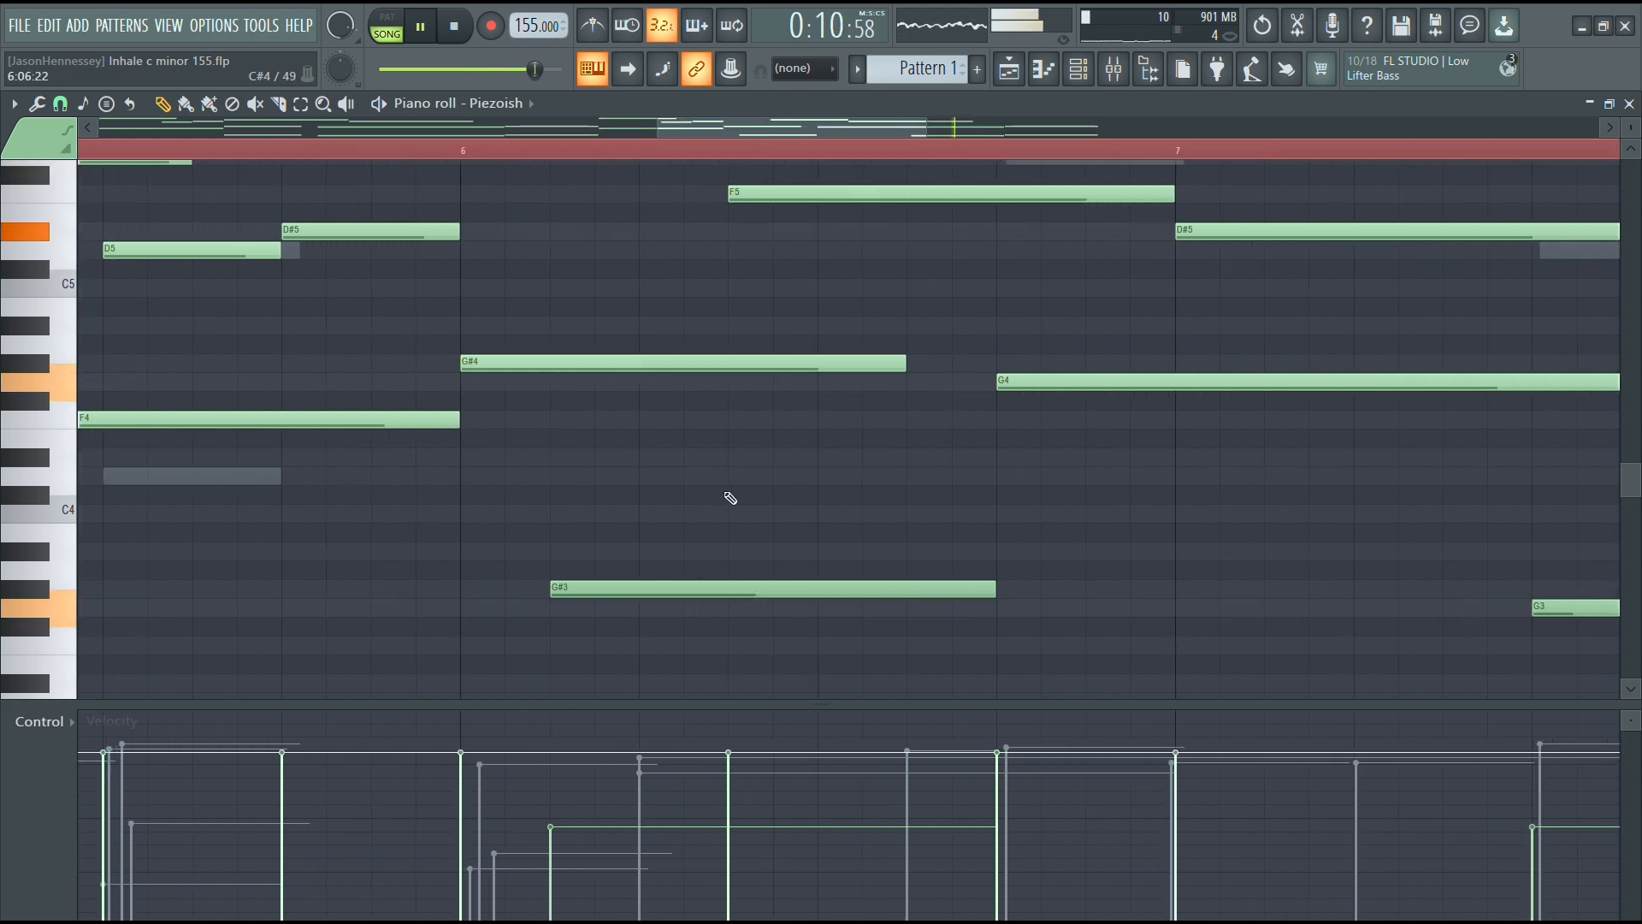
pyautogui.scroll(-3, 714, 494)
pyautogui.scroll(-2, 691, 527)
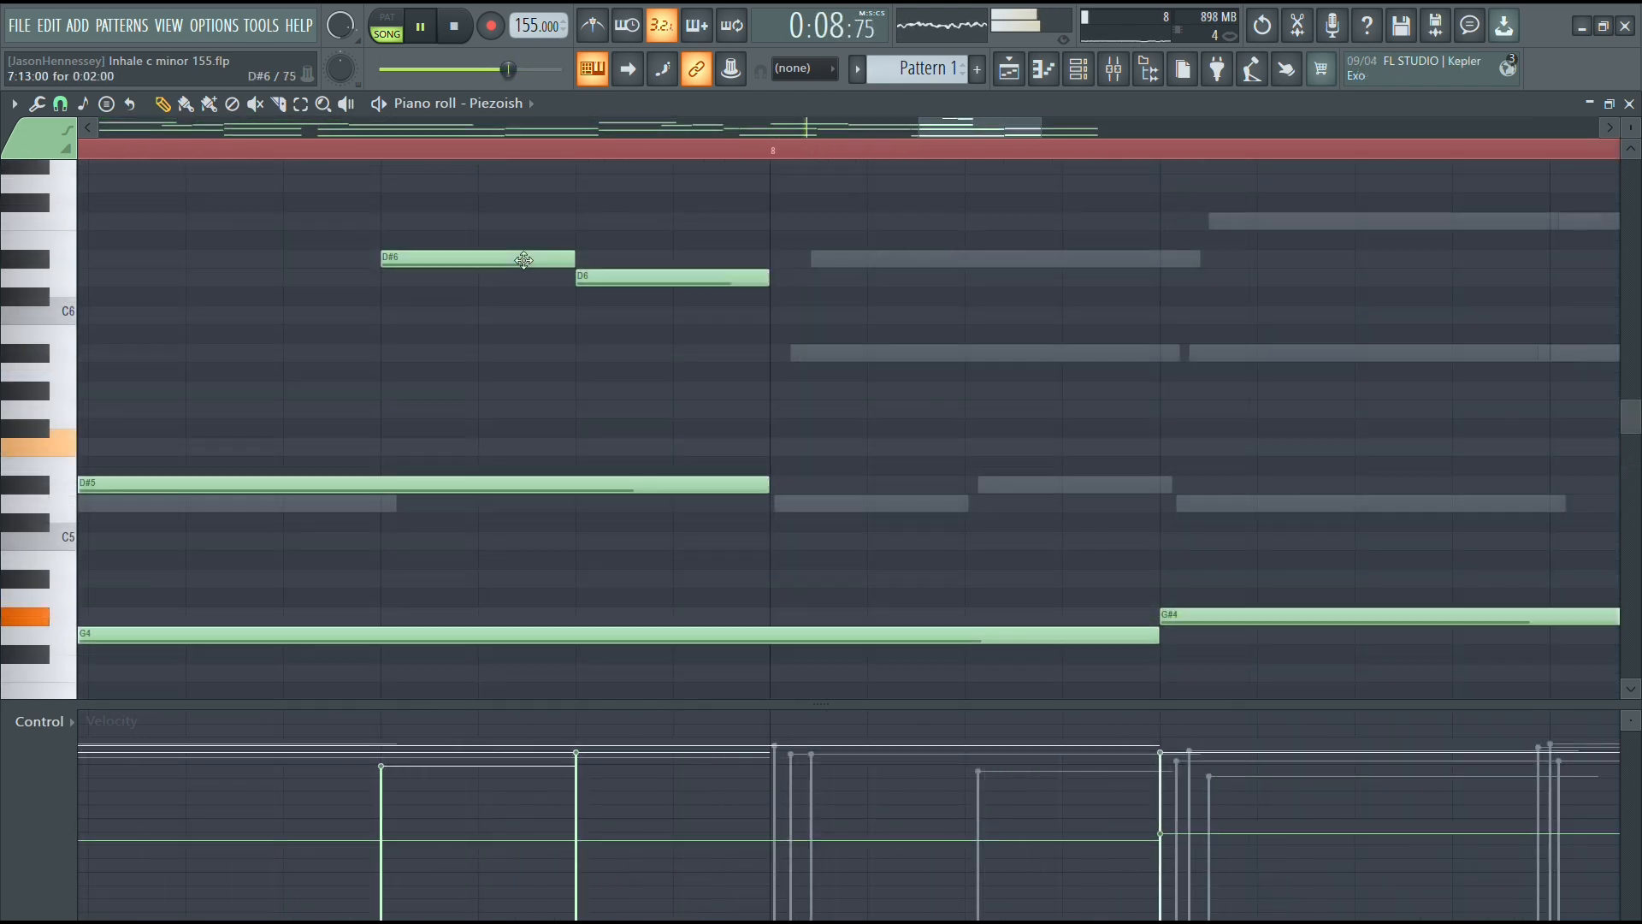
pyautogui.scroll(-2, 654, 356)
pyautogui.scroll(-1, 648, 357)
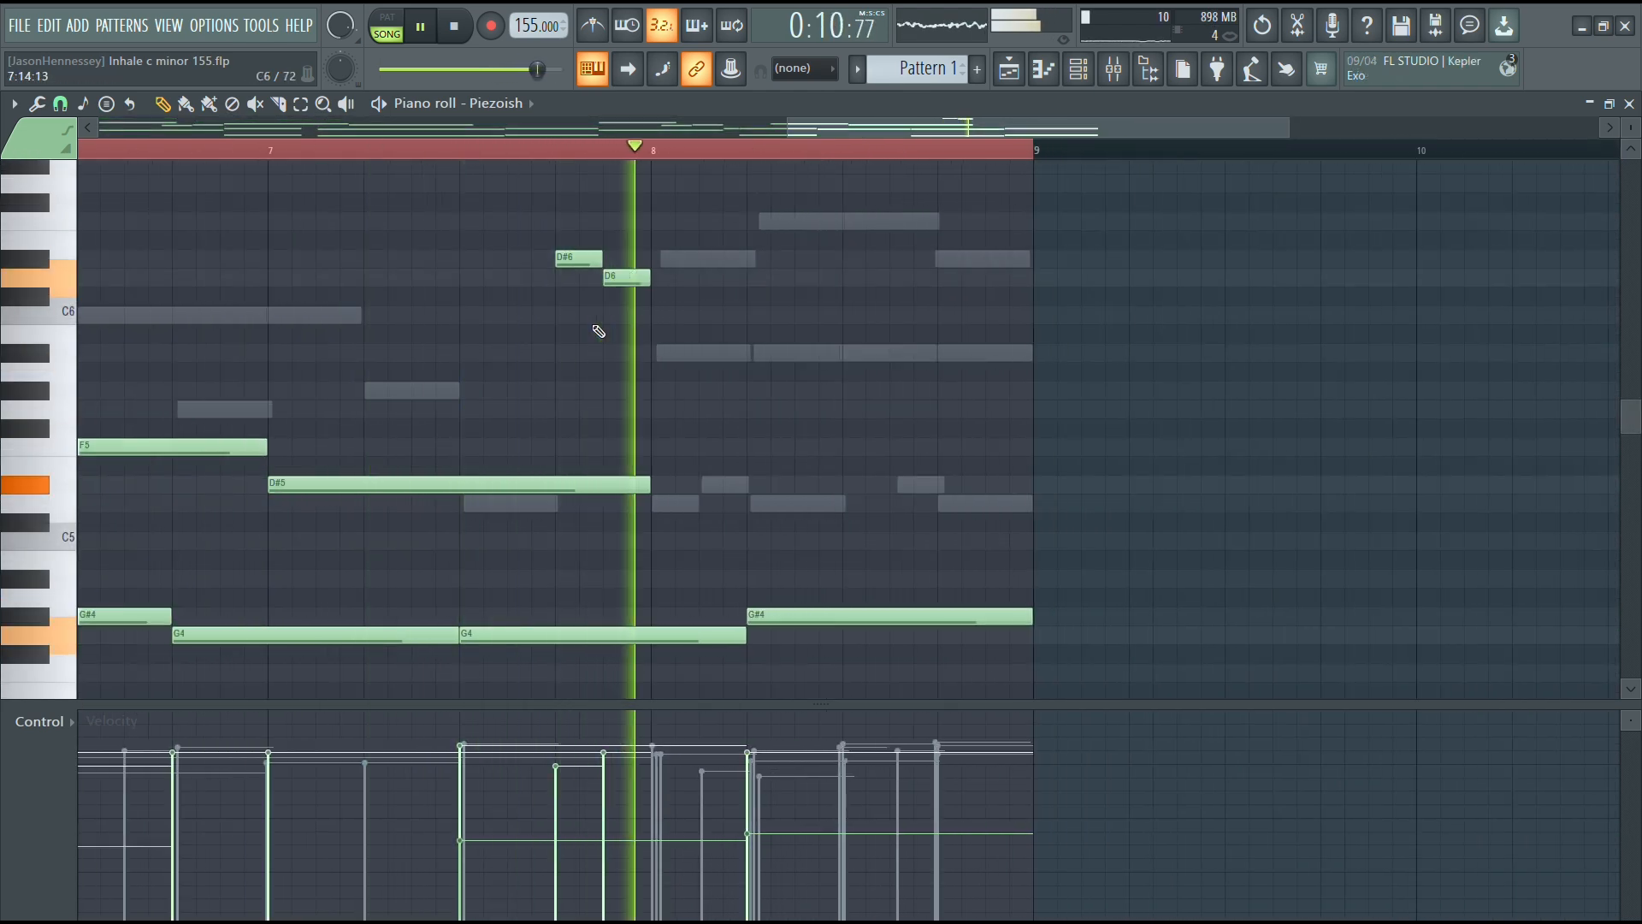
pyautogui.scroll(-4, 676, 279)
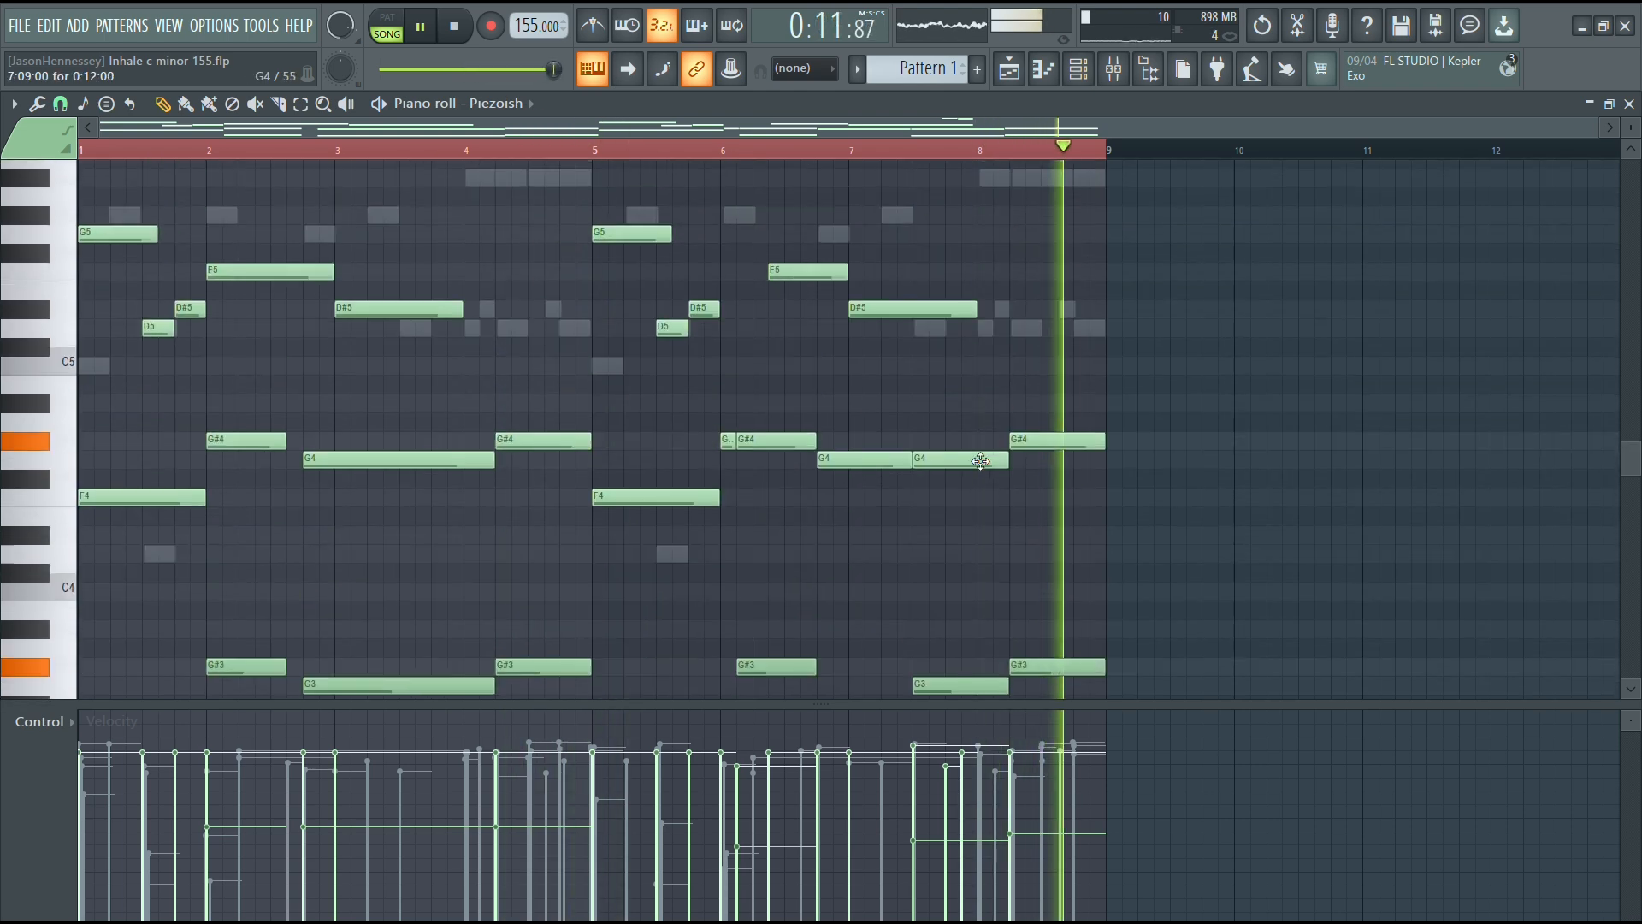
# Step: Look over the high, middle and low Piezoish notes across the eight bars
pyautogui.scroll(2, 983, 468)
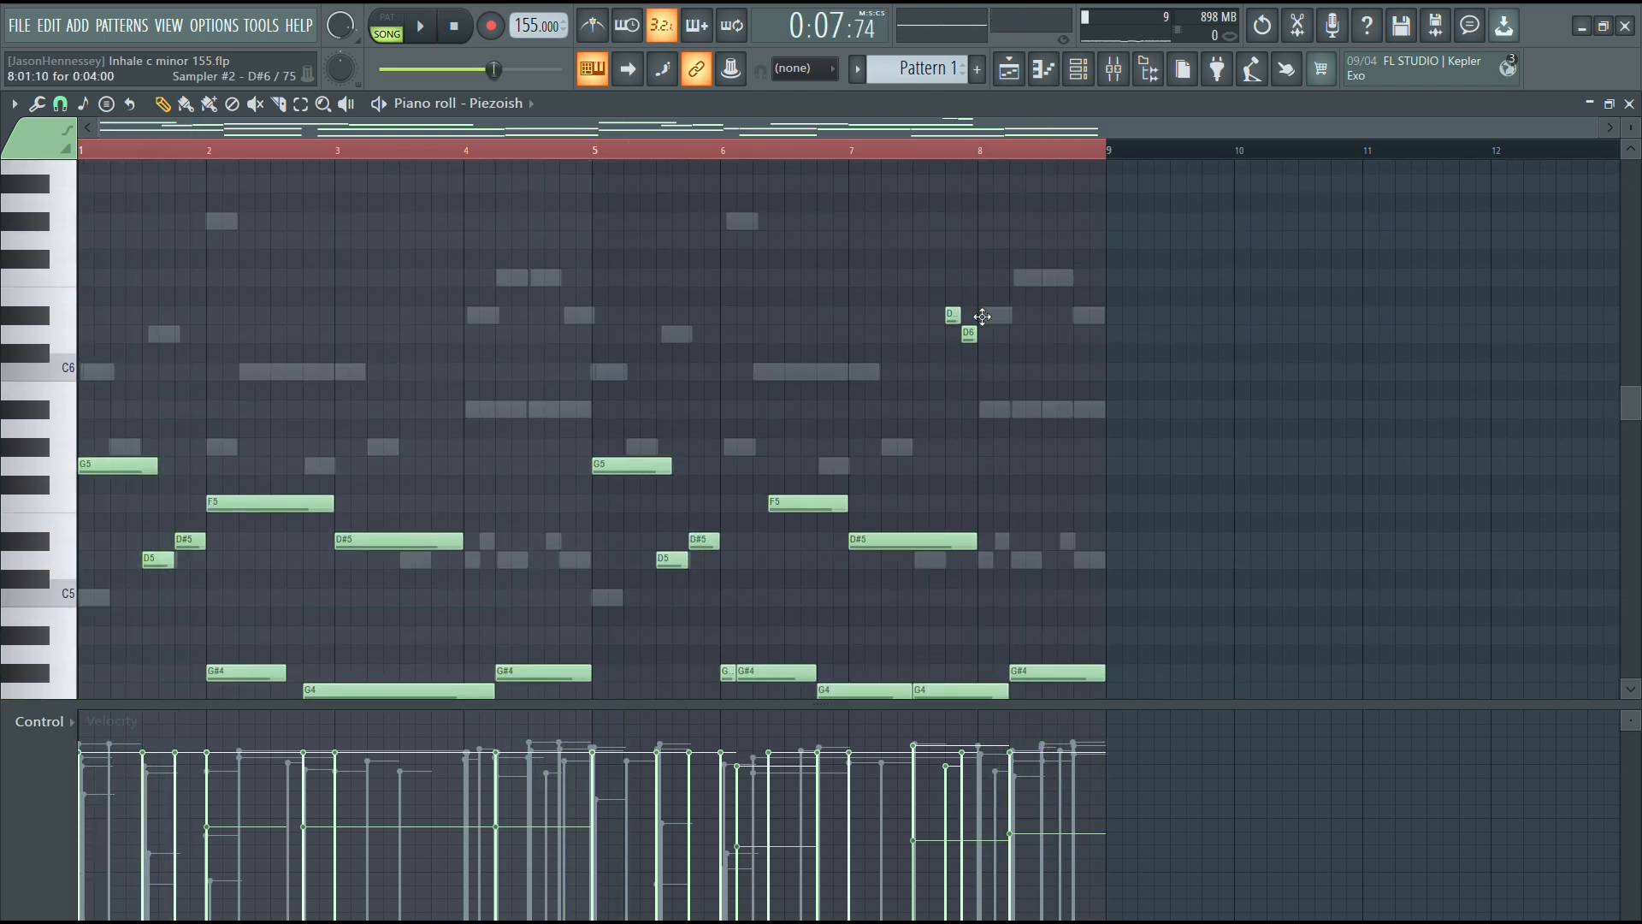
pyautogui.keyDown('ctrl'); pyautogui.scroll(4, 773, 556); pyautogui.keyUp('ctrl')
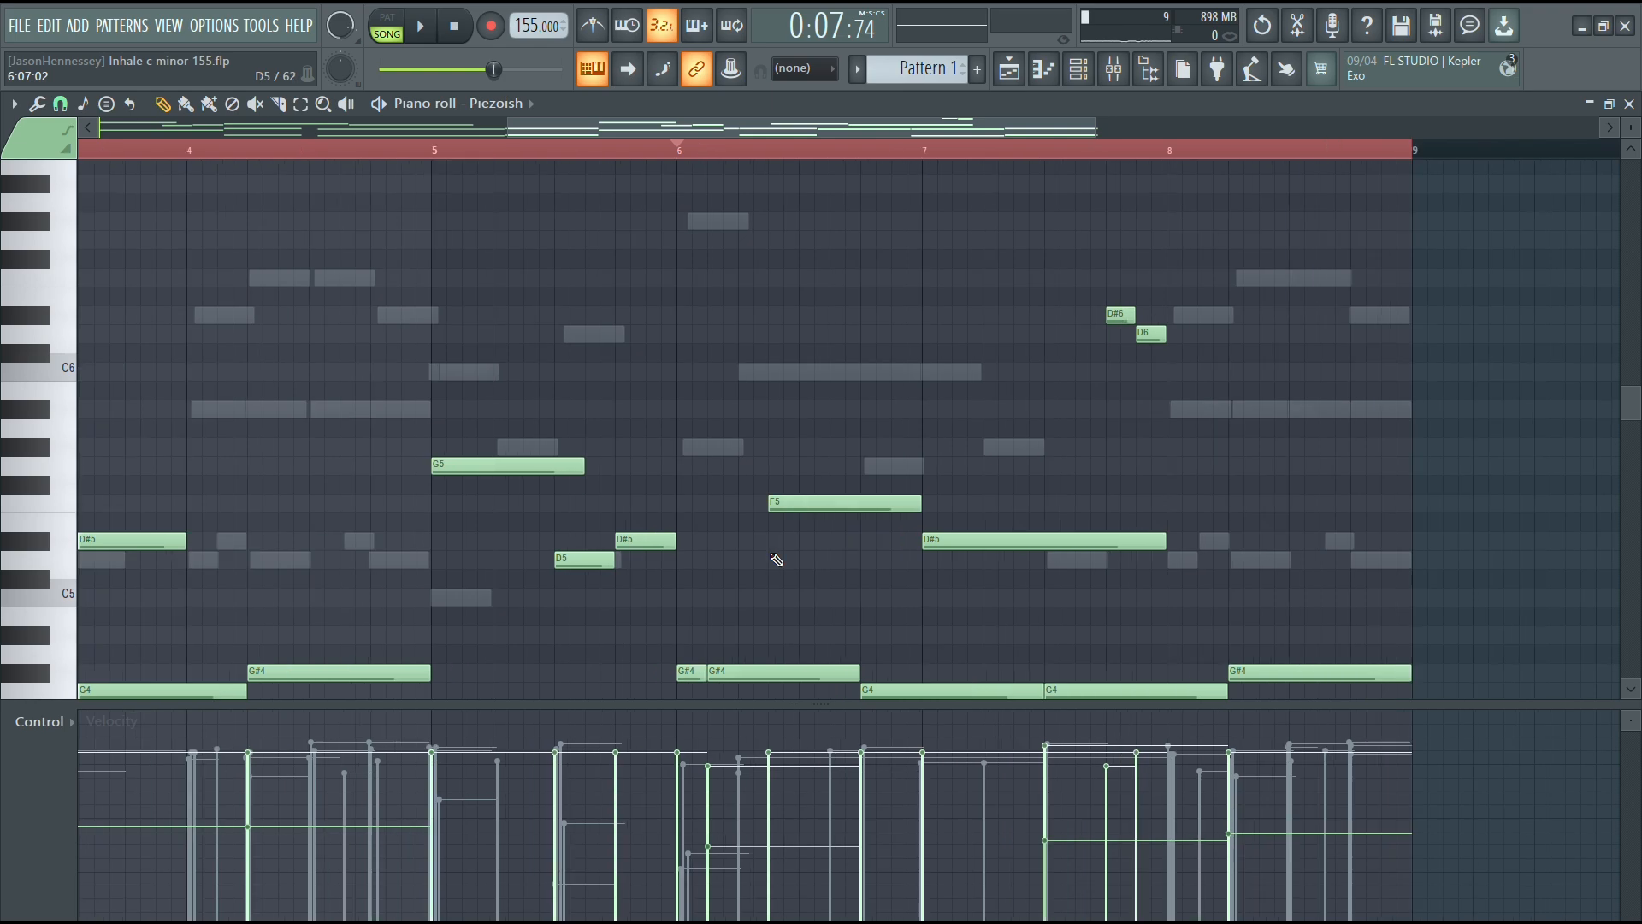
pyautogui.scroll(-6, 733, 612)
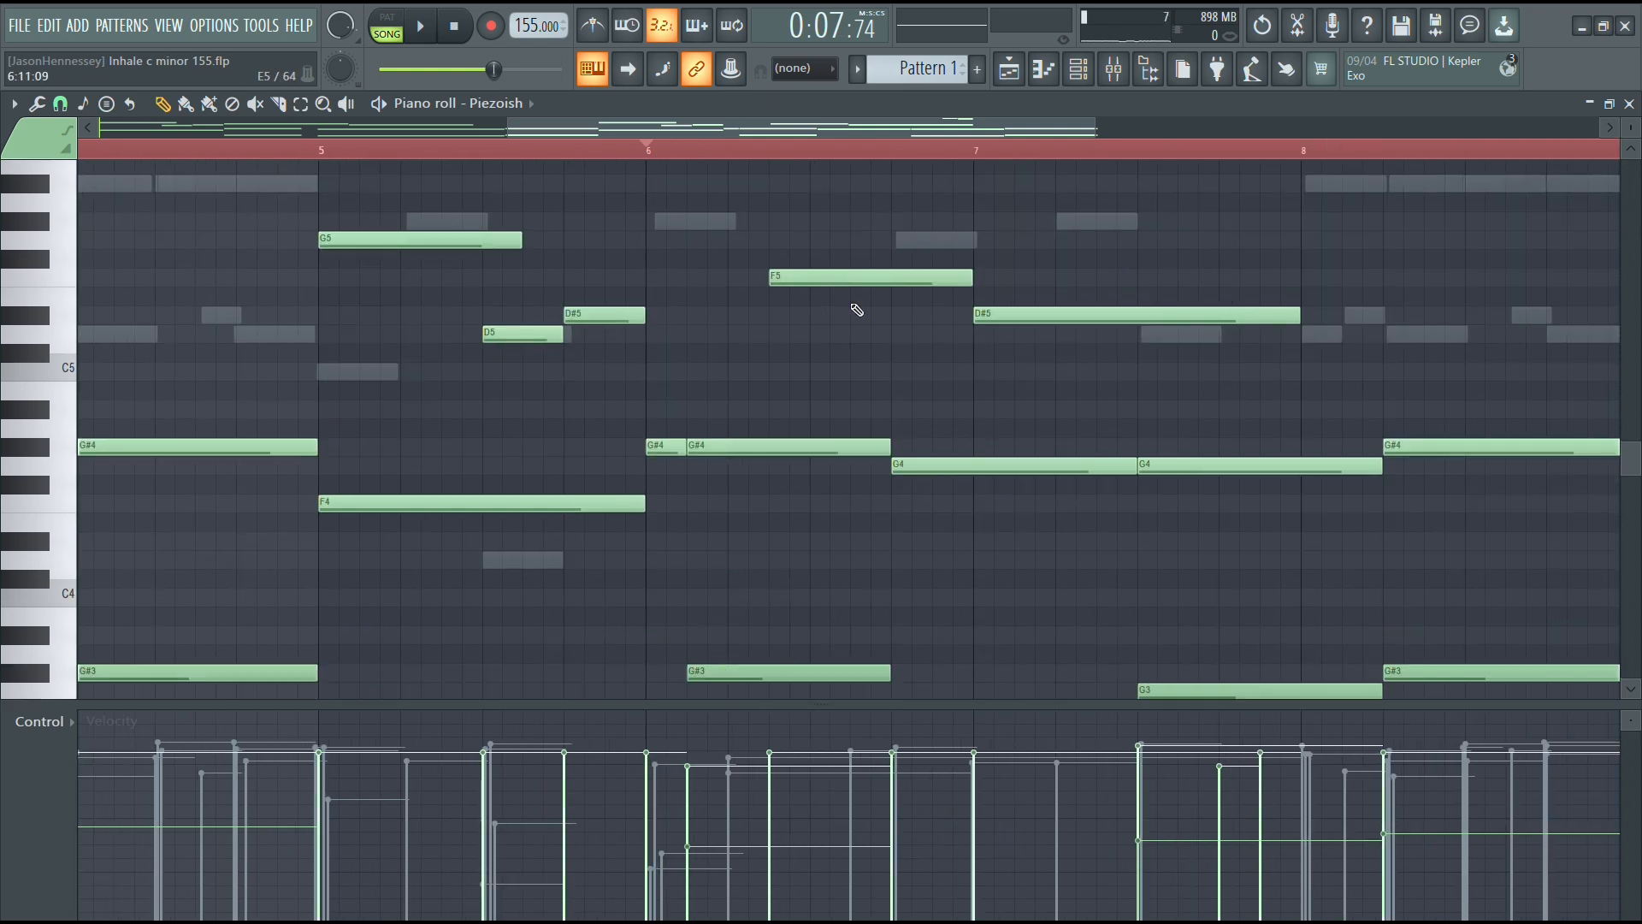
pyautogui.scroll(-6, 1034, 484)
pyautogui.scroll(6, 1056, 275)
pyautogui.keyDown('ctrl'); pyautogui.scroll(-4, 1118, 391); pyautogui.keyUp('ctrl')
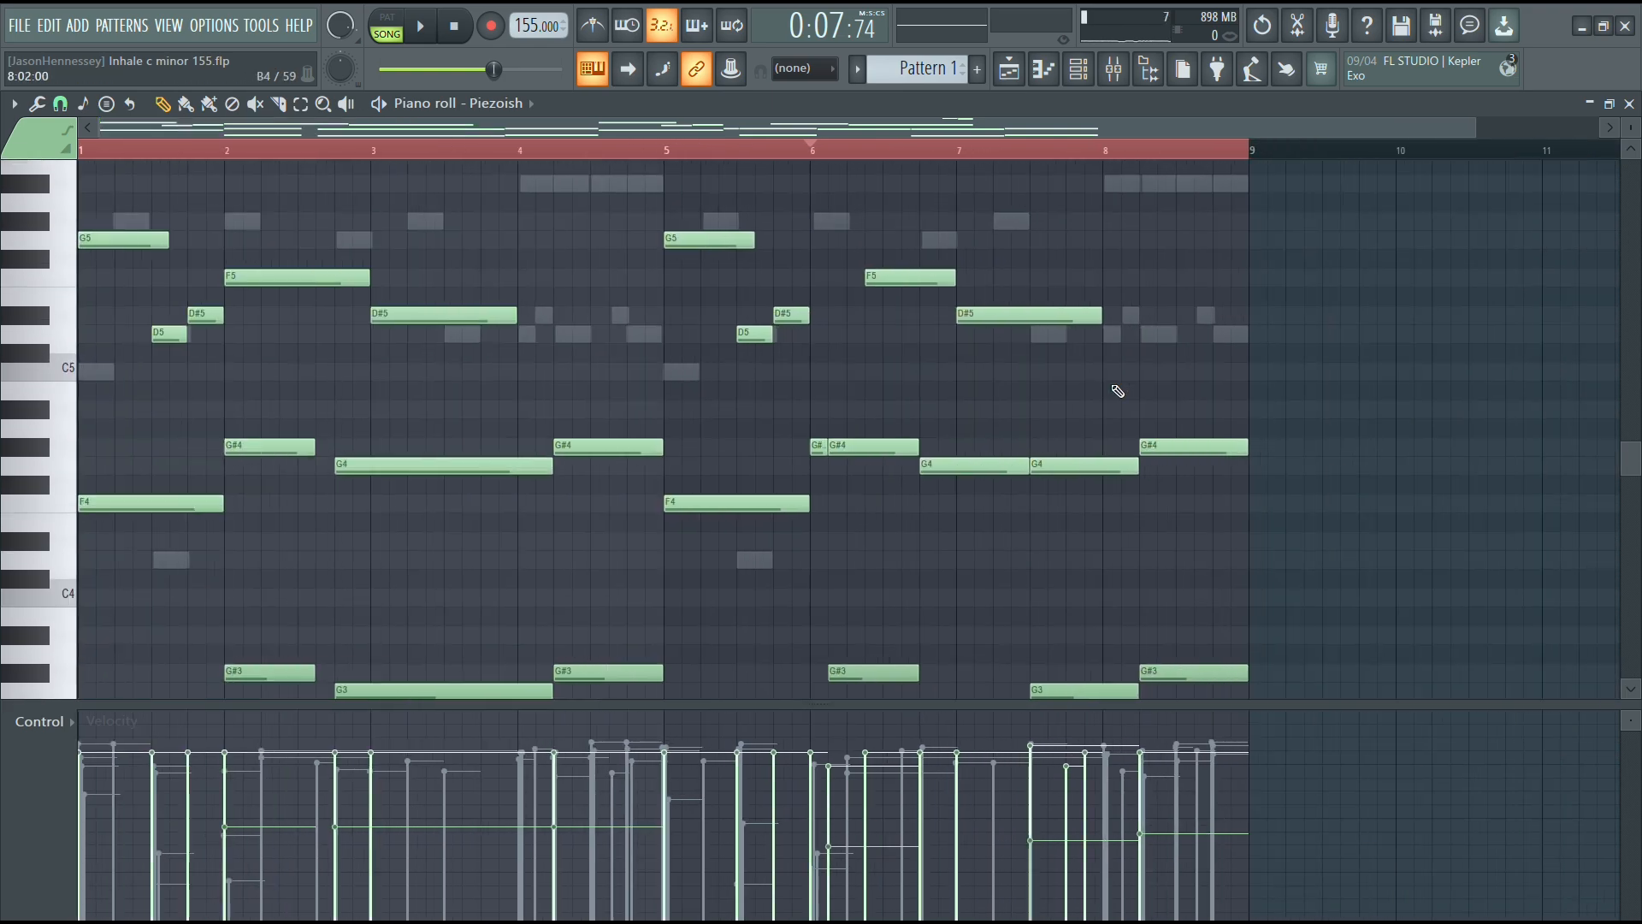
pyautogui.keyDown('ctrl'); pyautogui.scroll(-1, 1026, 398); pyautogui.keyUp('ctrl')
pyautogui.scroll(-3, 821, 407)
pyautogui.scroll(4, 757, 410)
# Step: Randomize the velocities of all Piezoish notes slightly
pyautogui.hotkey('ctrl', 'a')
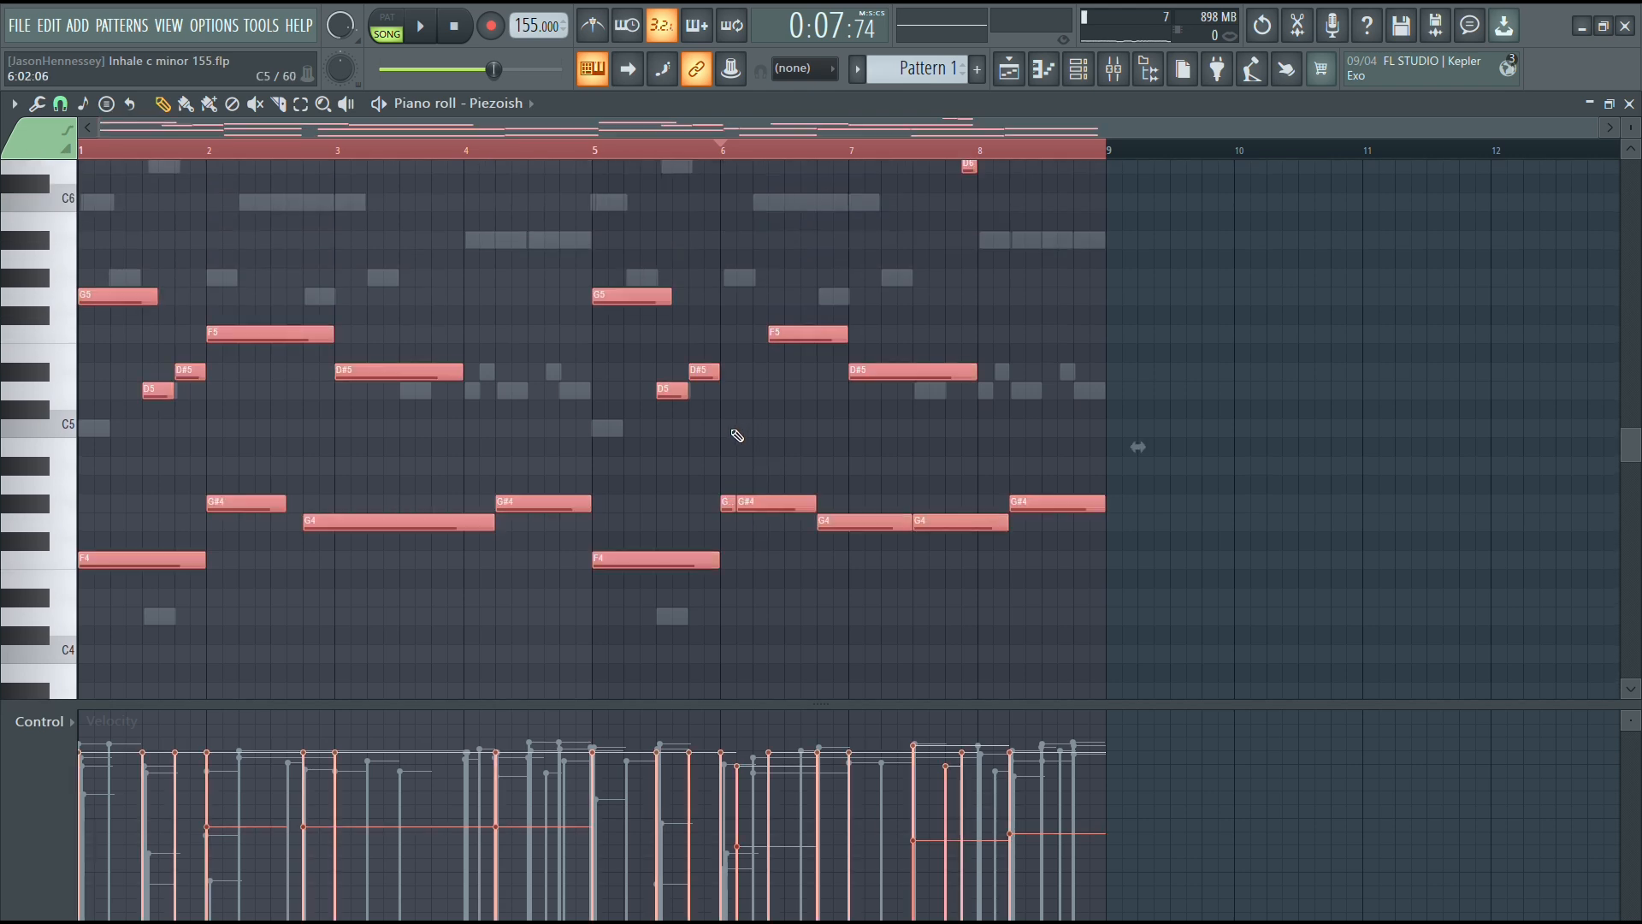
pyautogui.hotkey('alt', 'r')
pyautogui.click(935, 679)
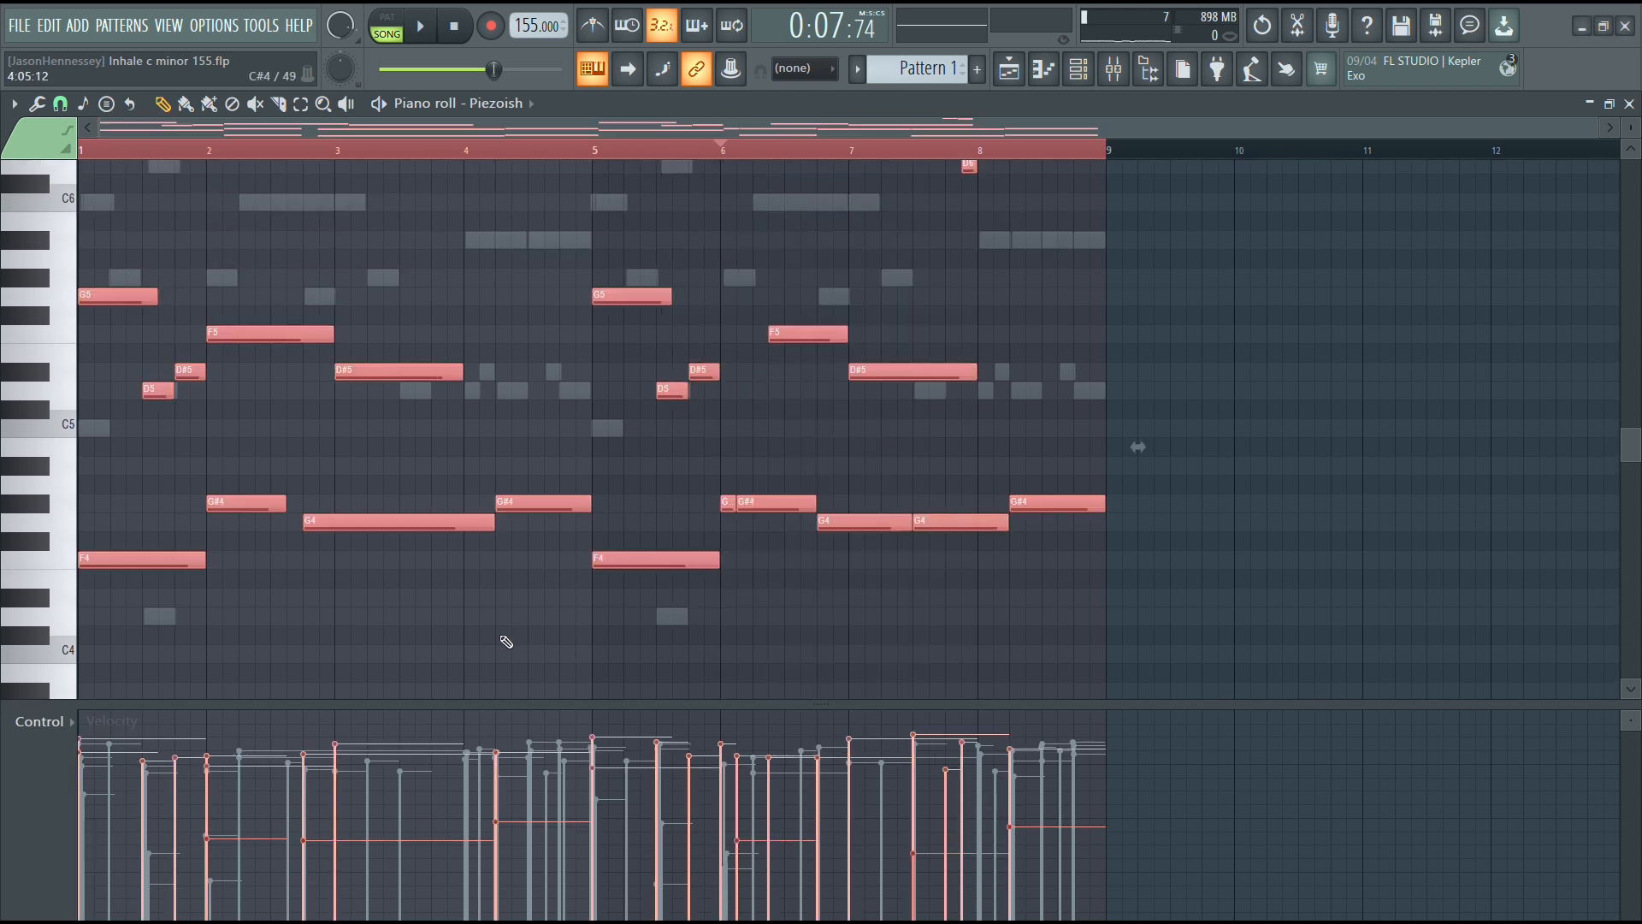
pyautogui.scroll(3, 166, 532)
pyautogui.scroll(-3, 159, 513)
# Step: Nudge bar 1's D5 slightly earlier and its D#5 slightly later, off the grid
pyautogui.moveTo(152, 371); pyautogui.dragTo(102, 534)
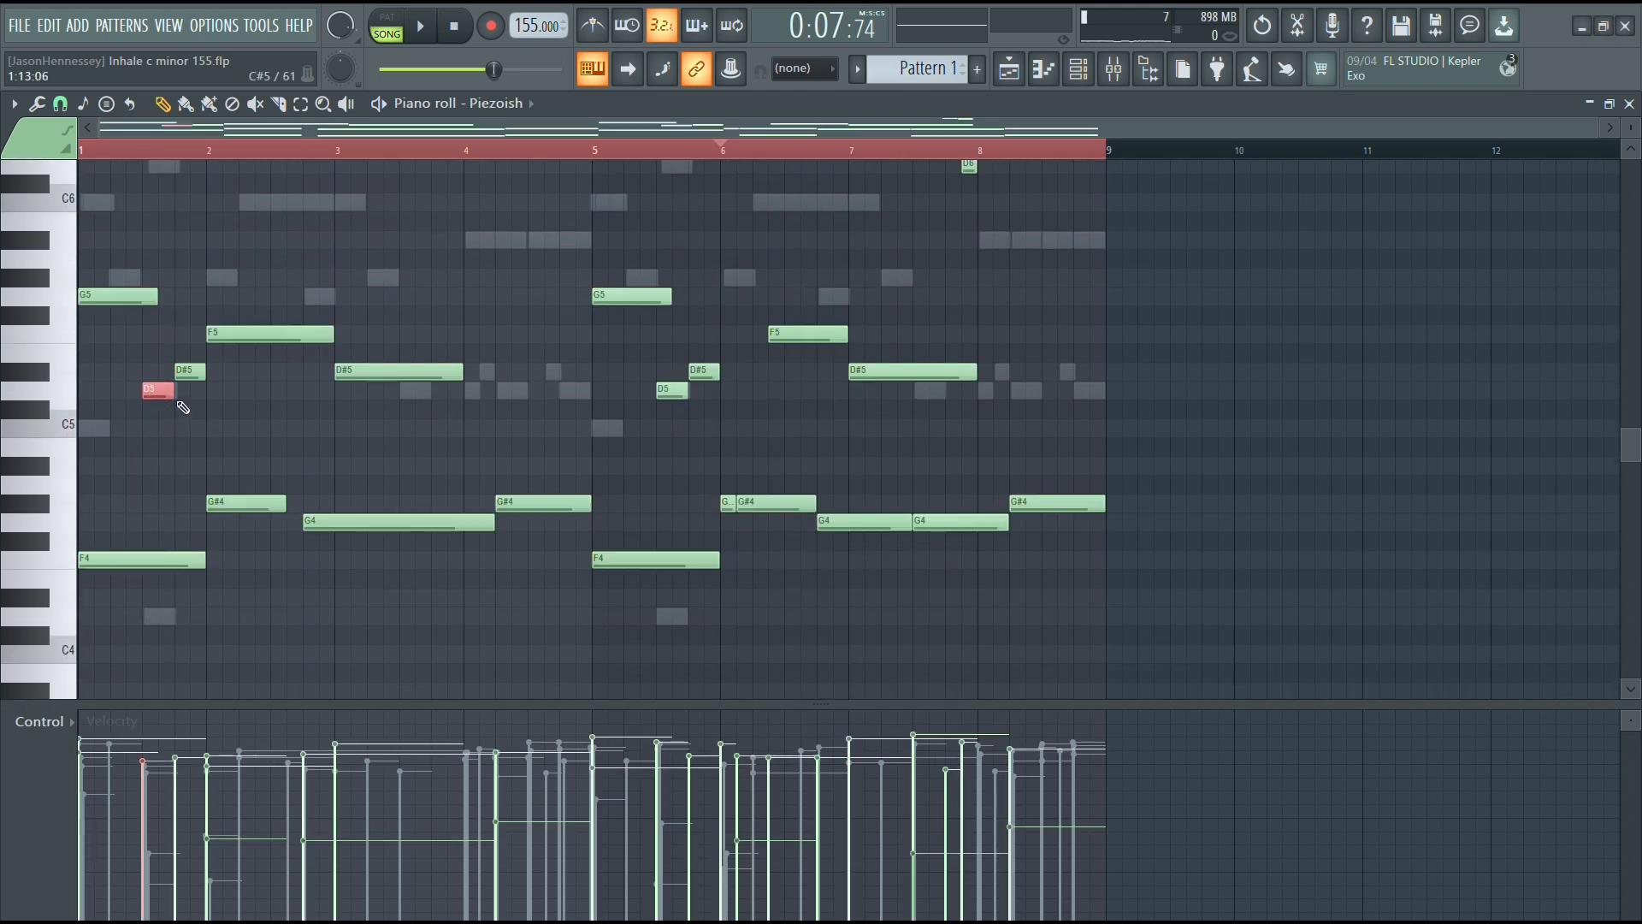
pyautogui.keyDown('ctrl'); pyautogui.scroll(6, 120, 386); pyautogui.keyUp('ctrl')
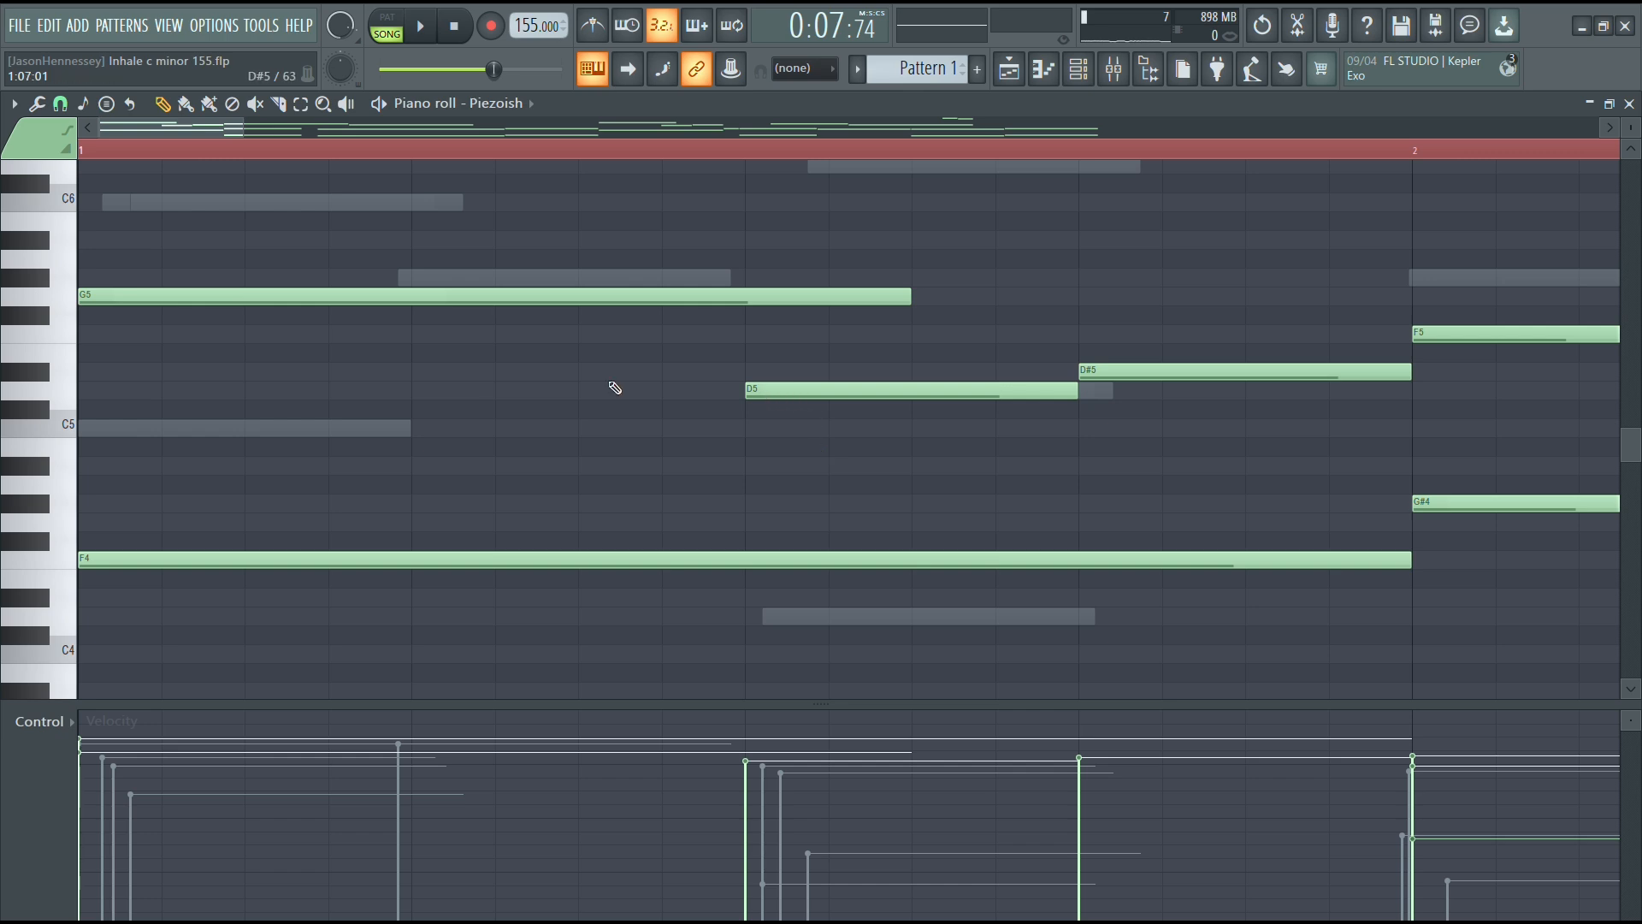
pyautogui.scroll(4, 52, 279)
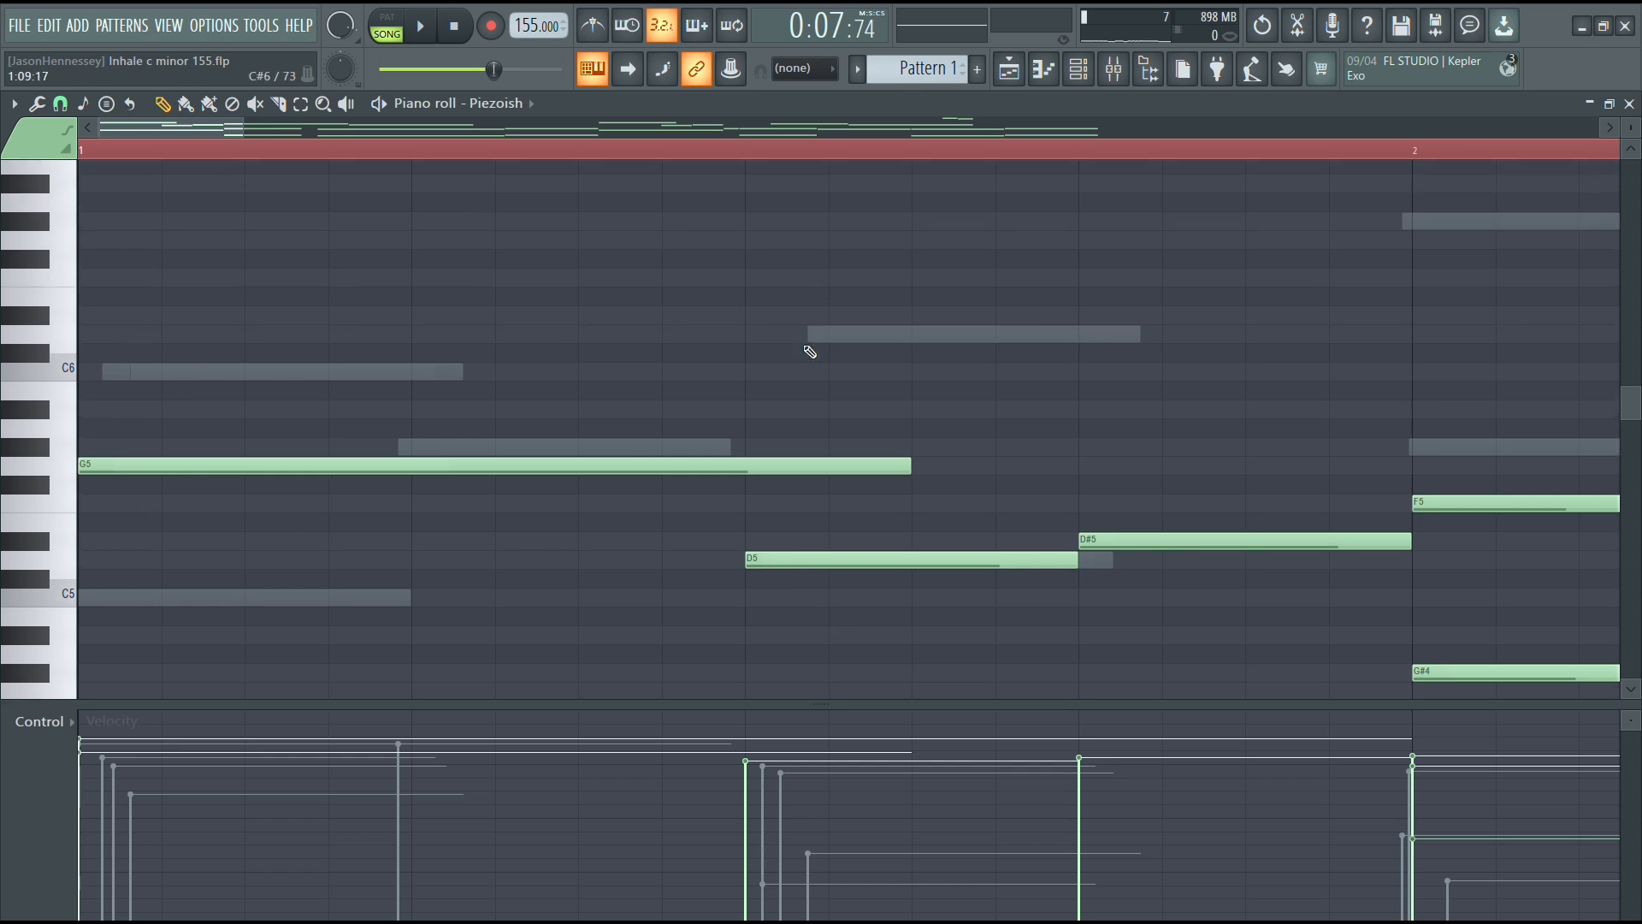
pyautogui.scroll(-5, 809, 351)
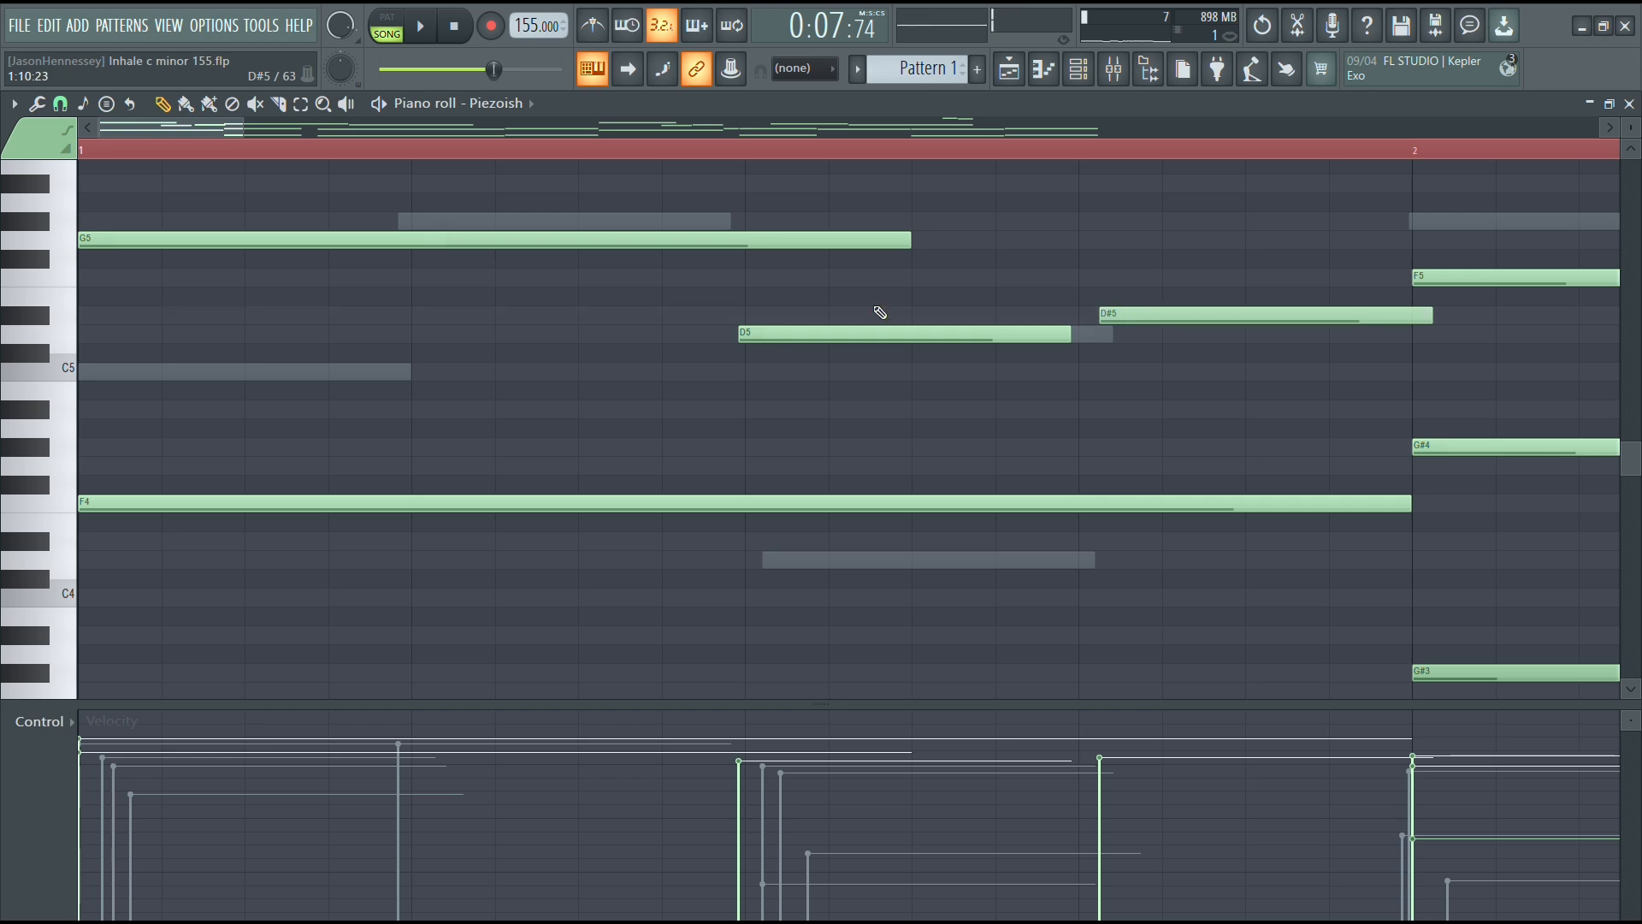
pyautogui.scroll(3, 143, 343)
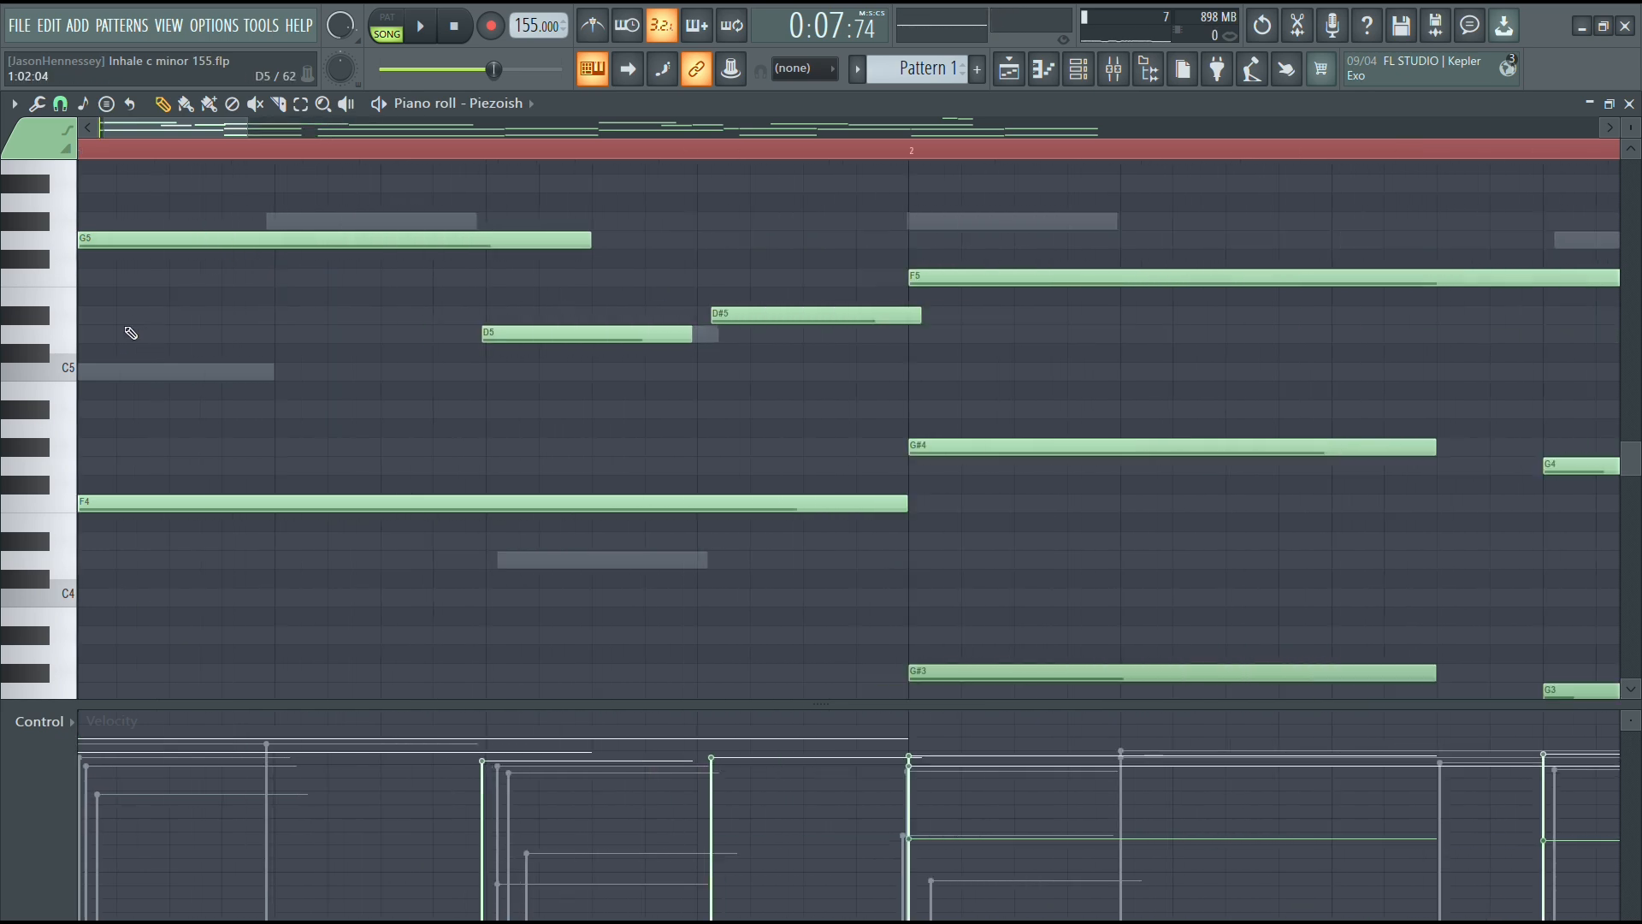
# Step: Shift the F5, G#4 and G#3 notes starting bar 2 together slightly later than the bar line
pyautogui.scroll(-5, 122, 265)
pyautogui.scroll(5, 773, 318)
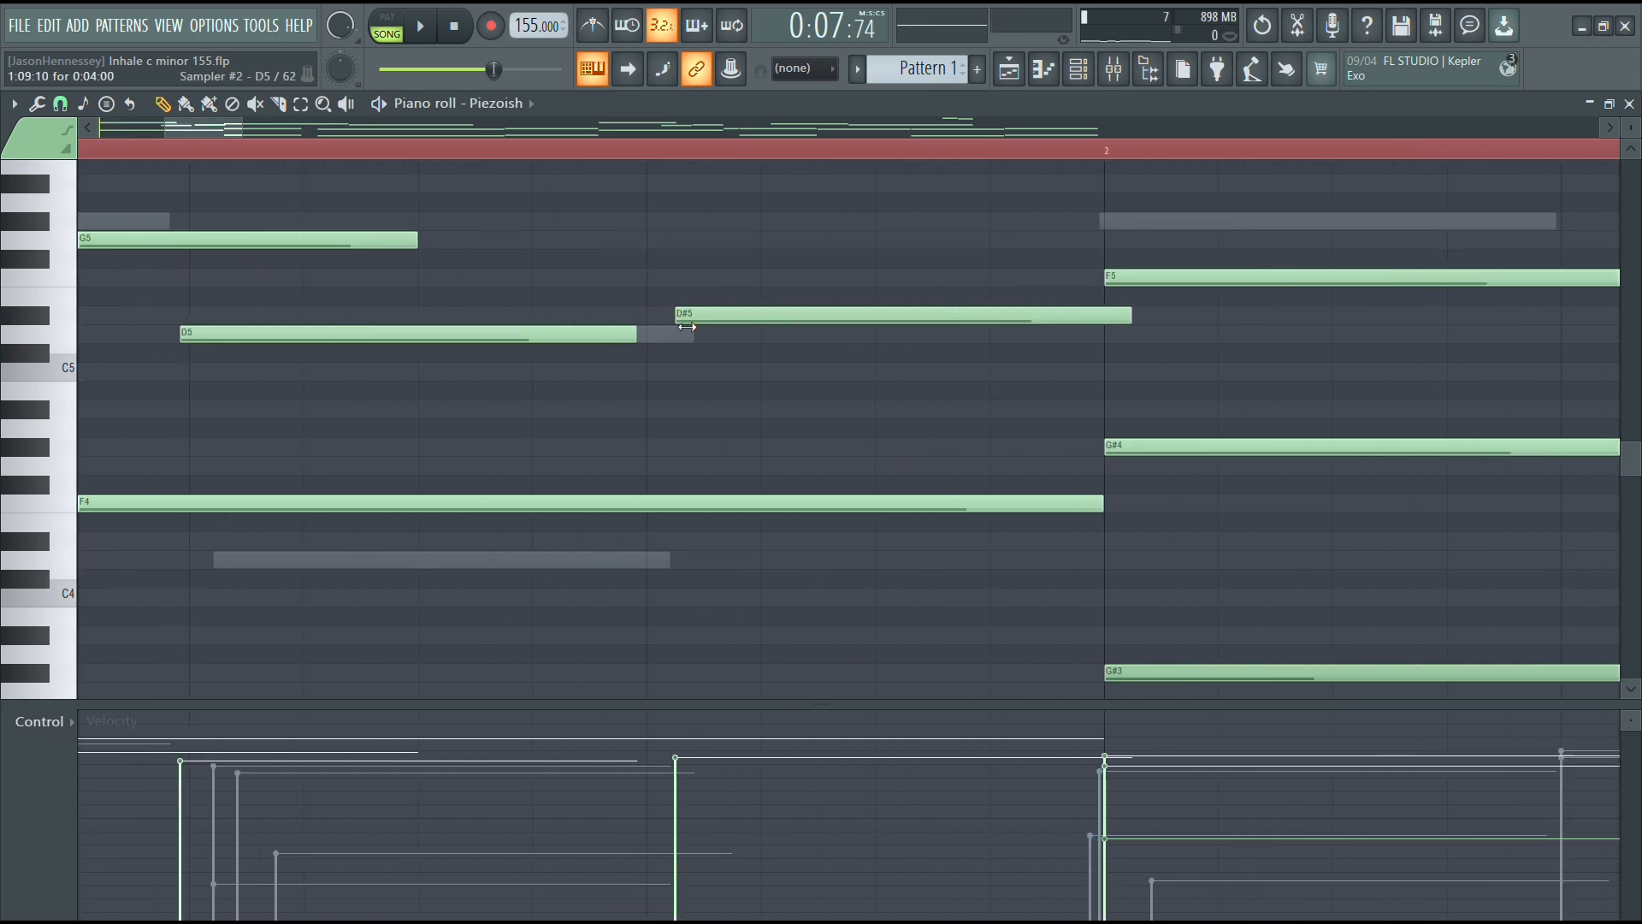
pyautogui.scroll(-5, 793, 316)
pyautogui.scroll(5, 977, 317)
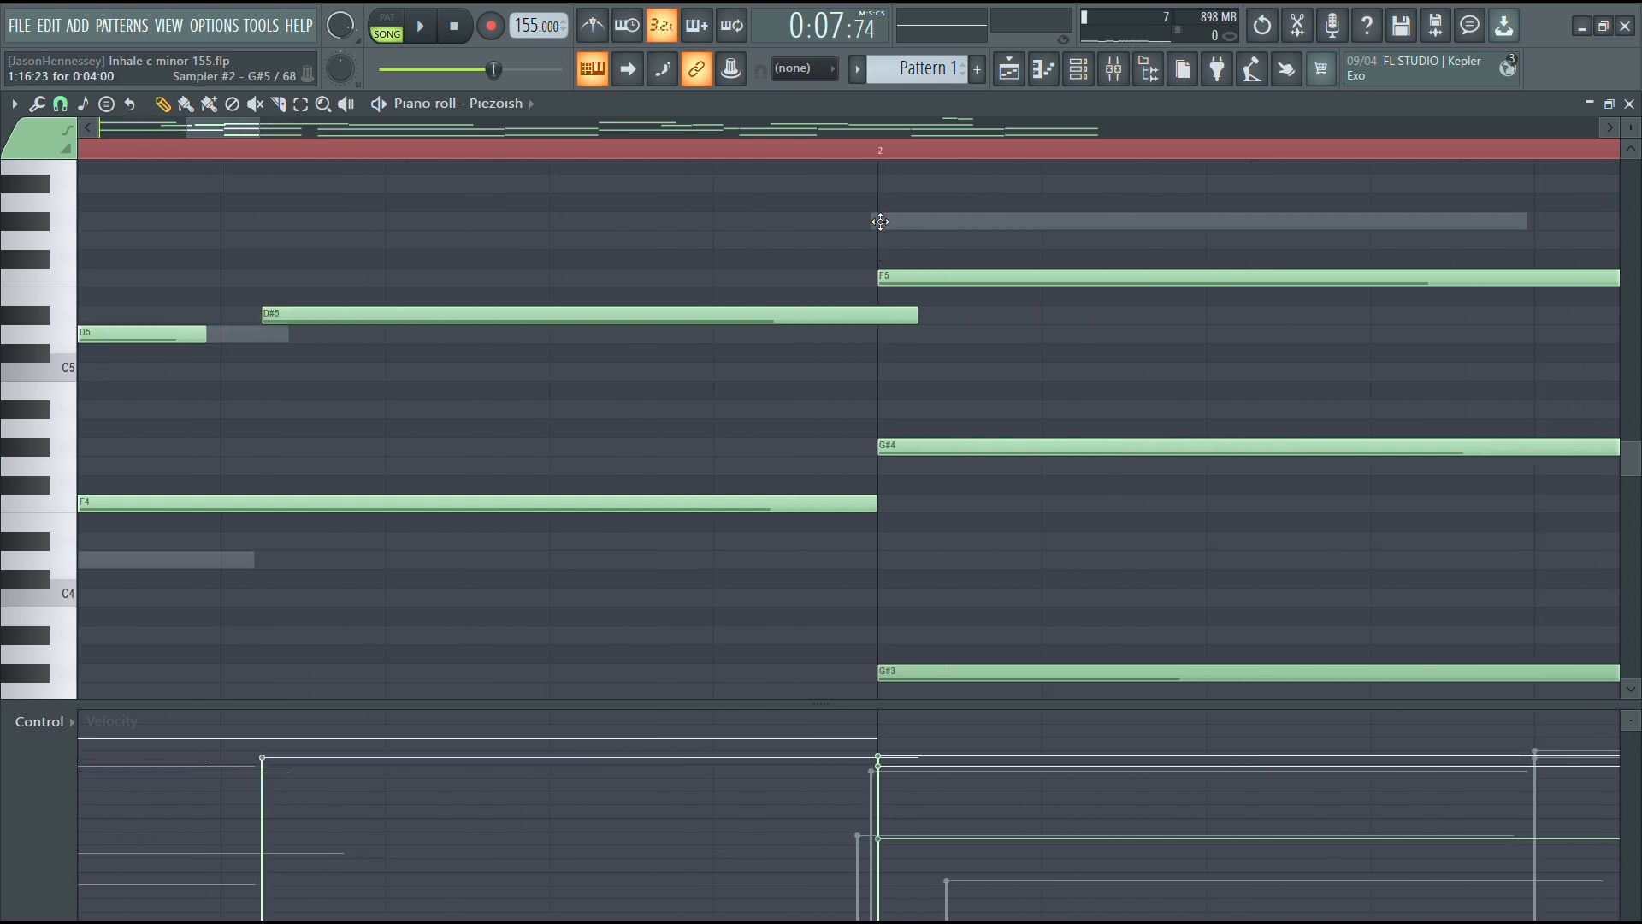
pyautogui.moveTo(961, 268); pyautogui.dragTo(933, 688)
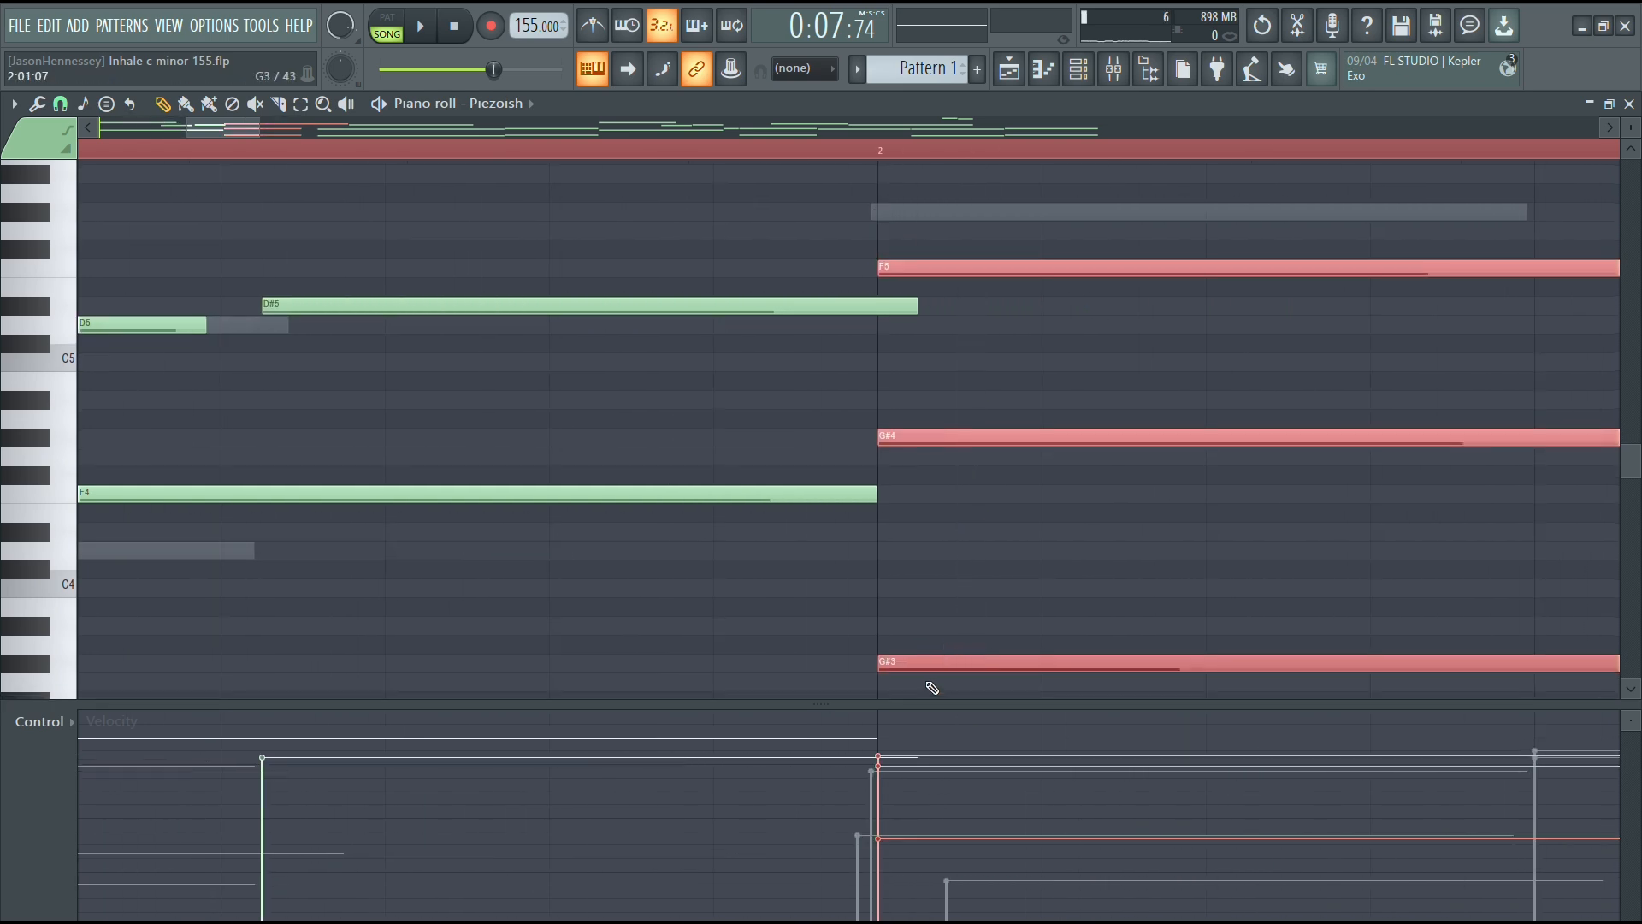
pyautogui.scroll(-4, 385, 448)
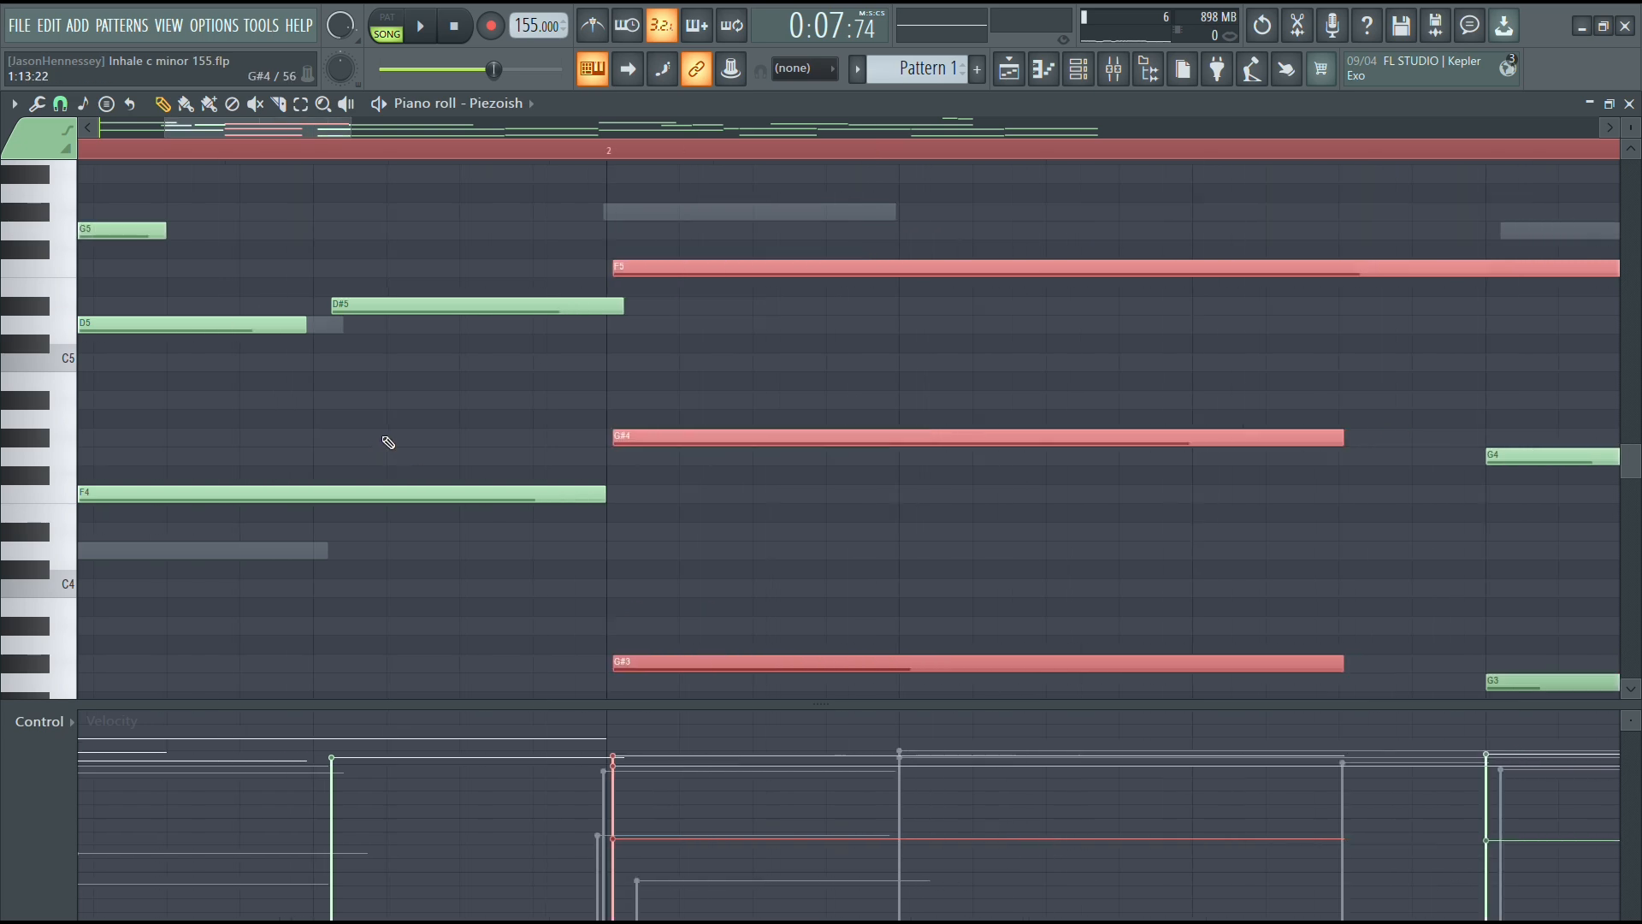
# Step: Pan the low G#3 note in bar 2 strongly left and the matching G#3 in bar 6 about 83% right
pyautogui.scroll(-5, 599, 419)
pyautogui.scroll(9, 752, 411)
pyautogui.moveTo(735, 394); pyautogui.dragTo(724, 696)
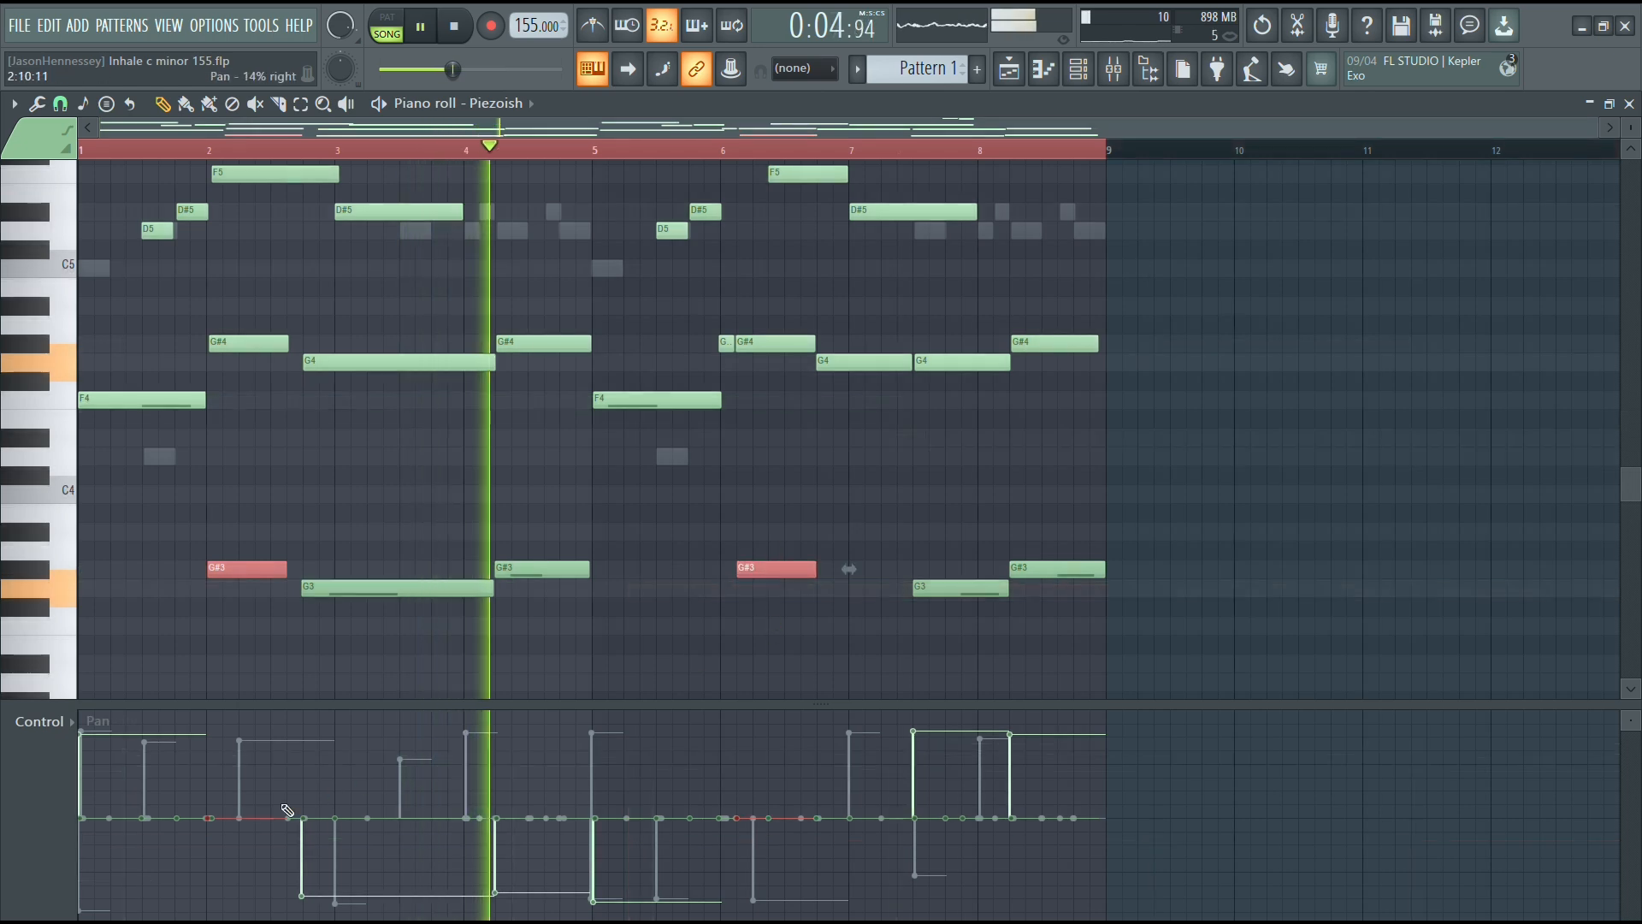
pyautogui.moveTo(229, 881); pyautogui.dragTo(228, 903)
pyautogui.click(765, 728)
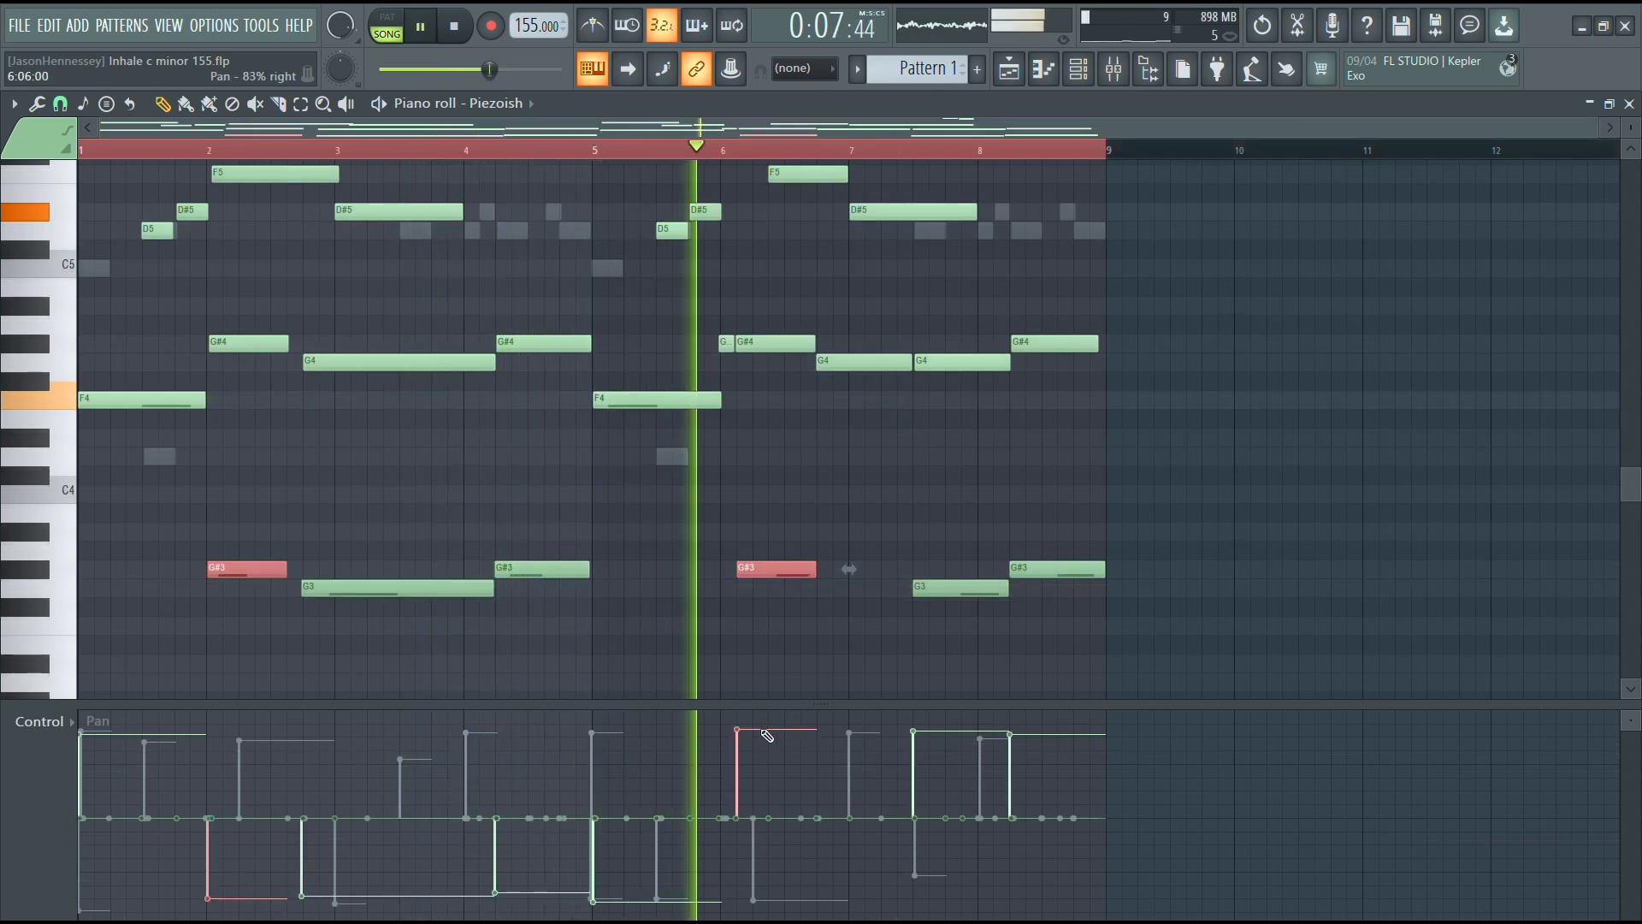
pyautogui.click(838, 514)
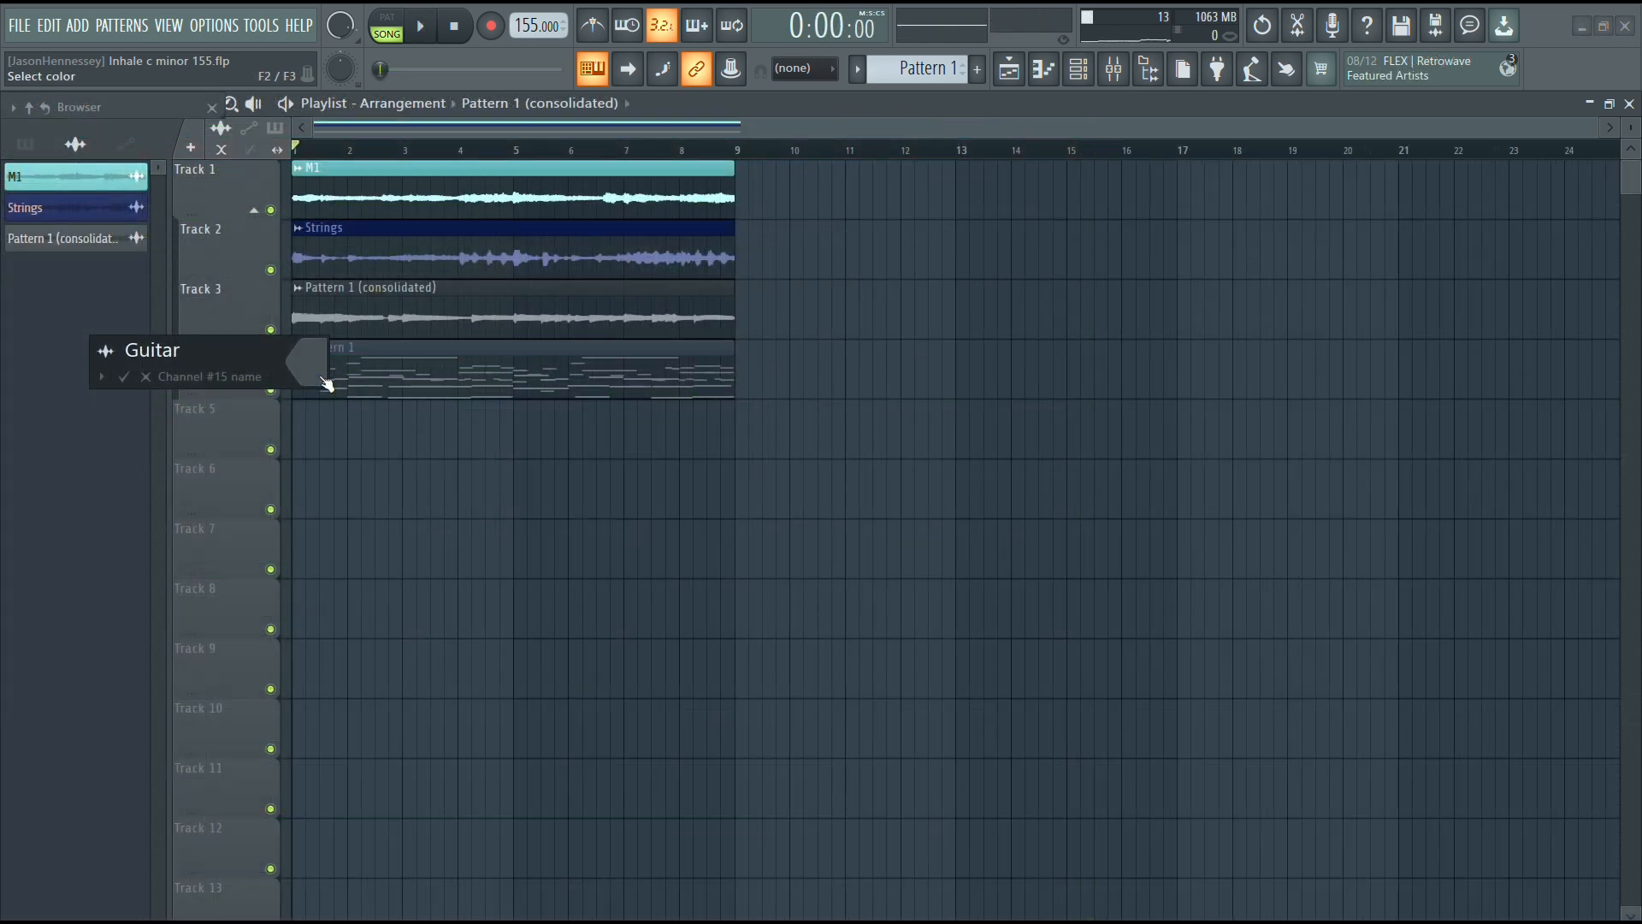
# Step: Name the consolidated Pattern 1 audio clip Guitar and colour it dark purple (#512876)
pyautogui.click(324, 382)
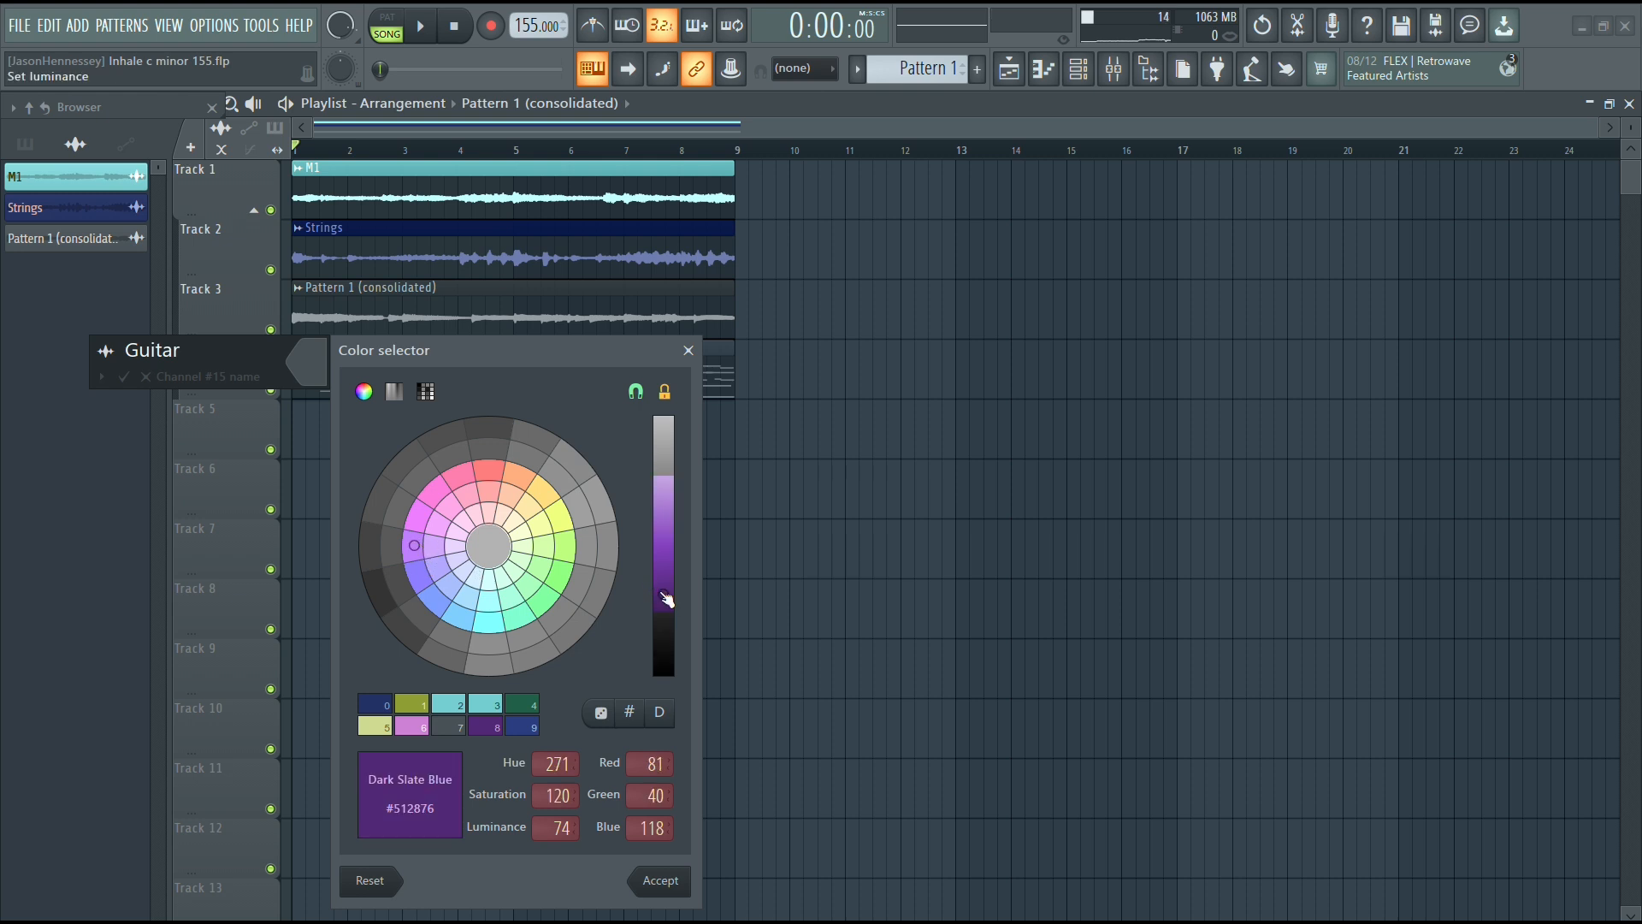
pyautogui.press('Return')
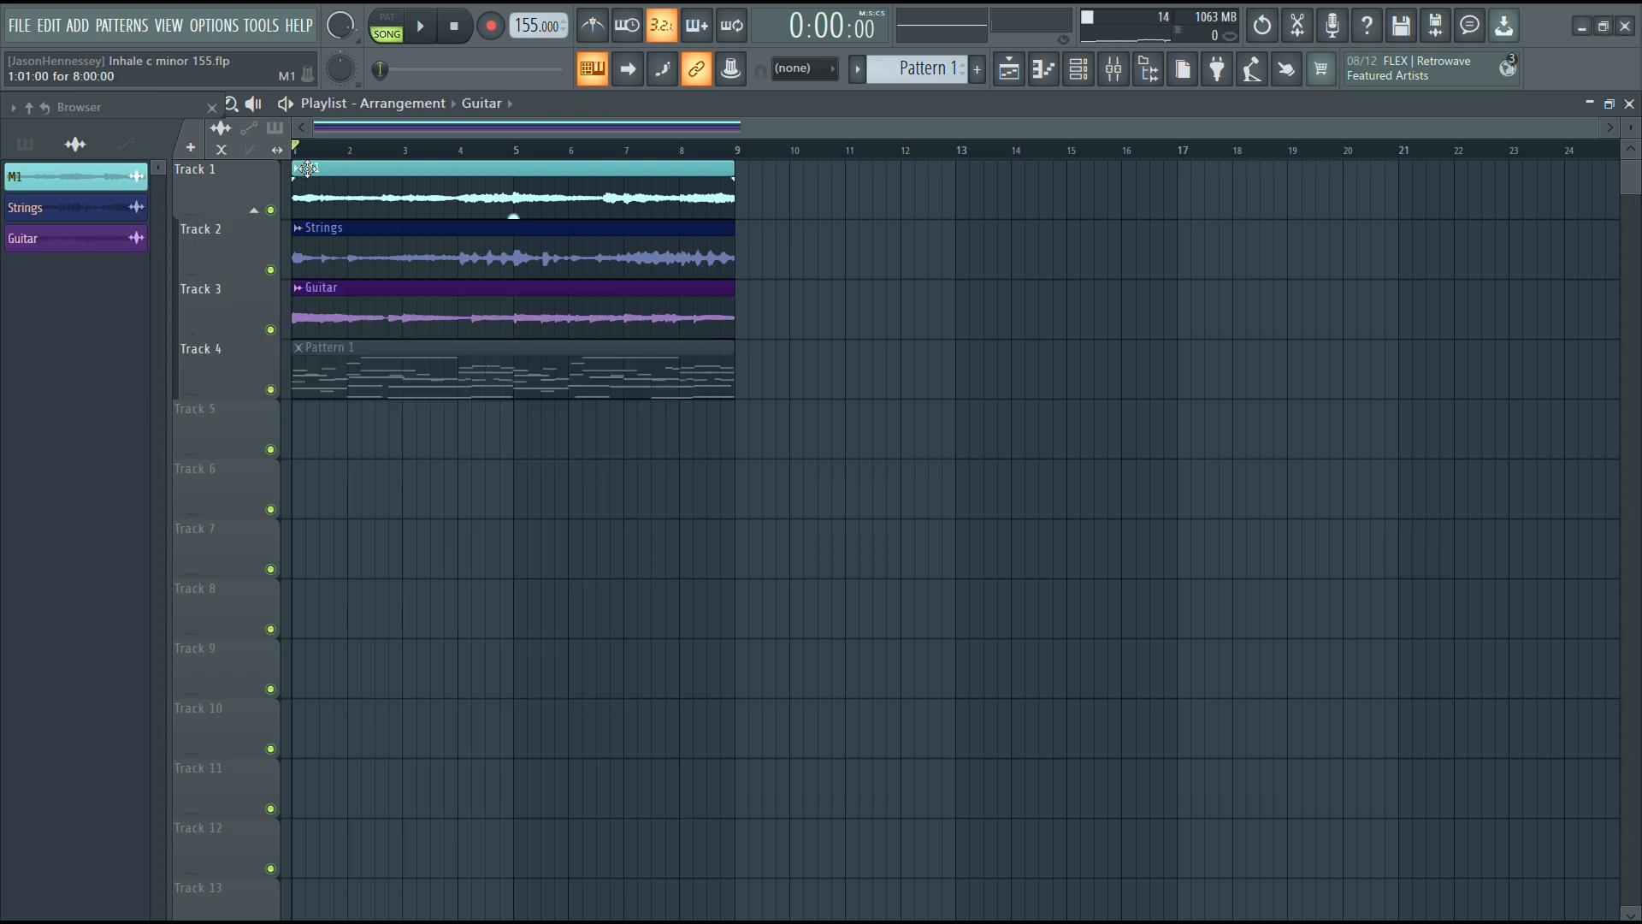
# Step: Rename the M1 audio clip to "M1 [sep]" and start playback of the arrangement
pyautogui.click(298, 169)
pyautogui.click(352, 254)
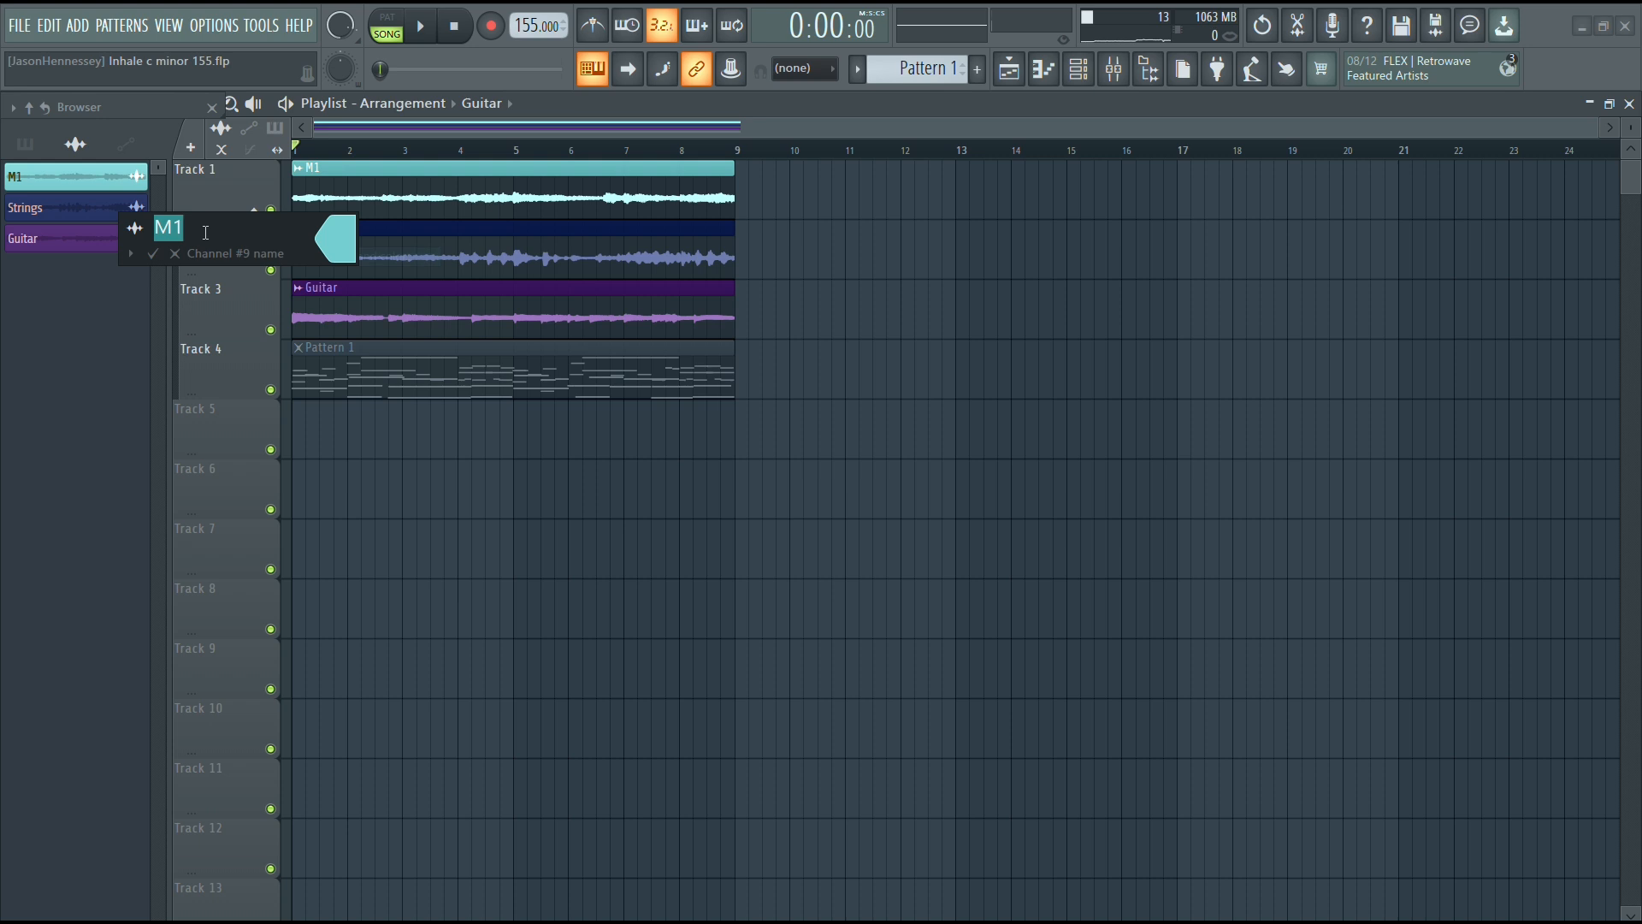
pyautogui.write('[sep')
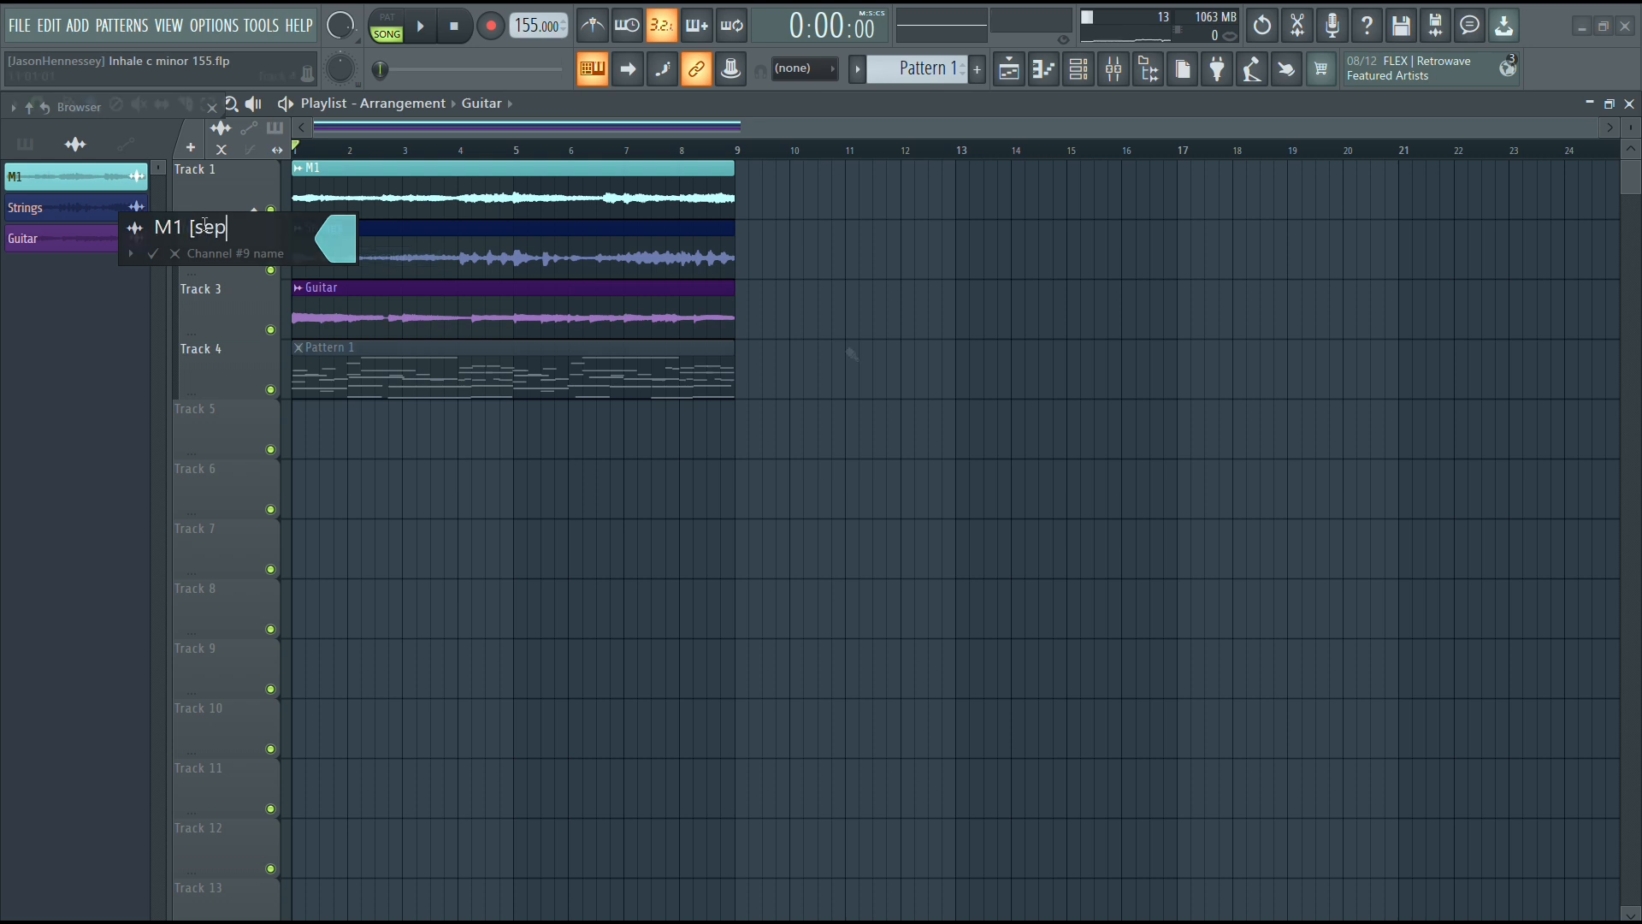
pyautogui.write(']')
pyautogui.press('Return')
pyautogui.press('space')
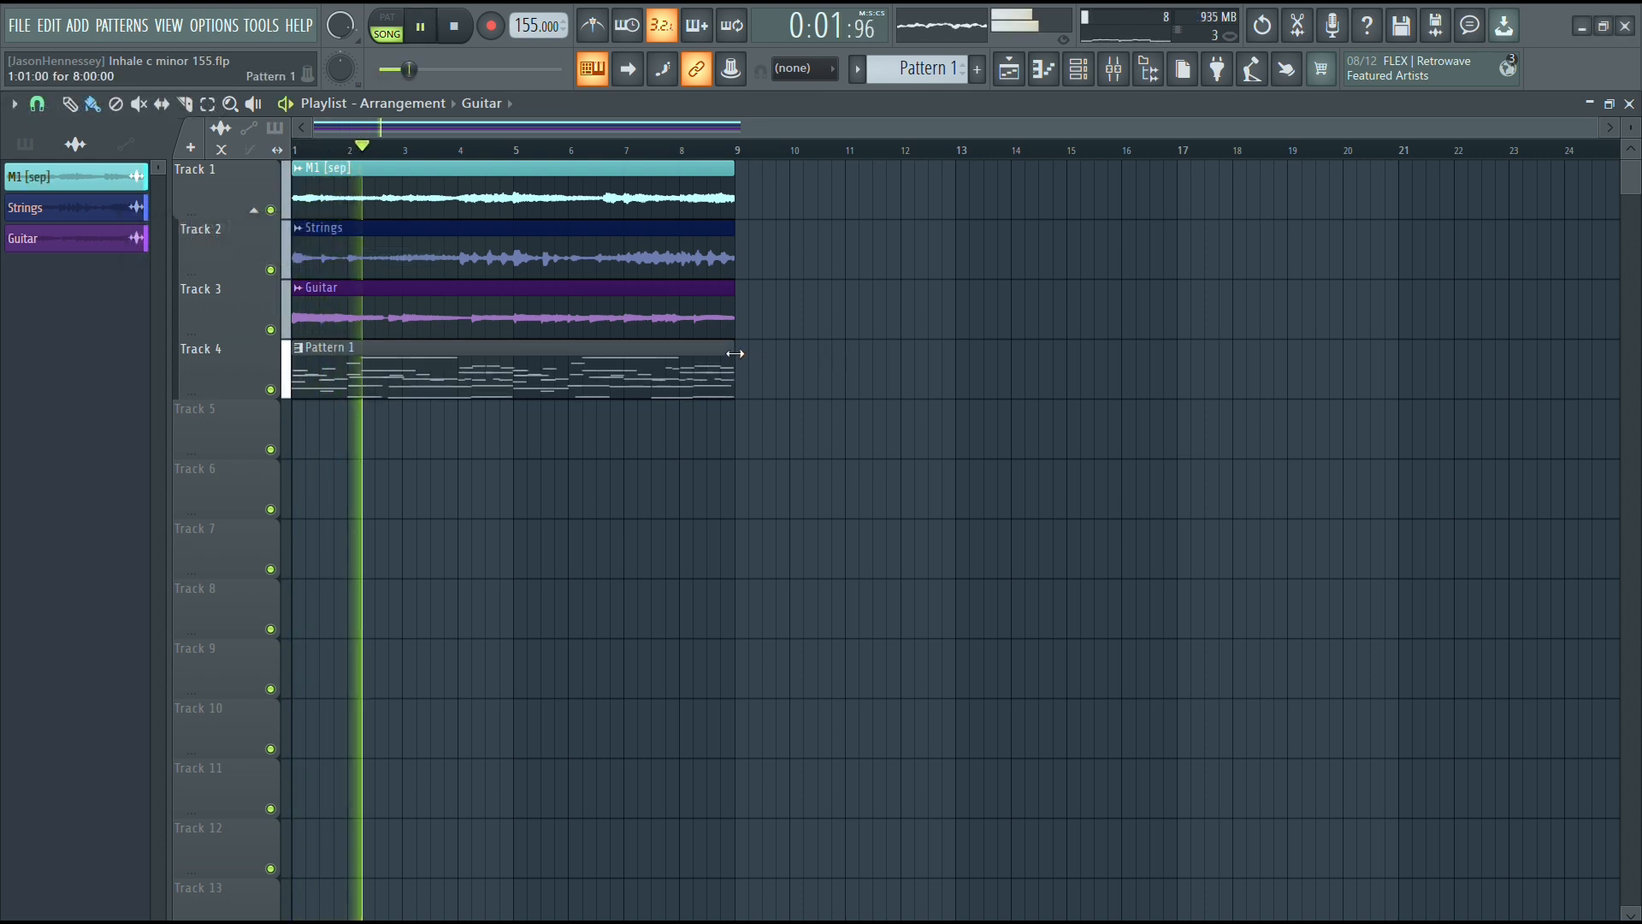